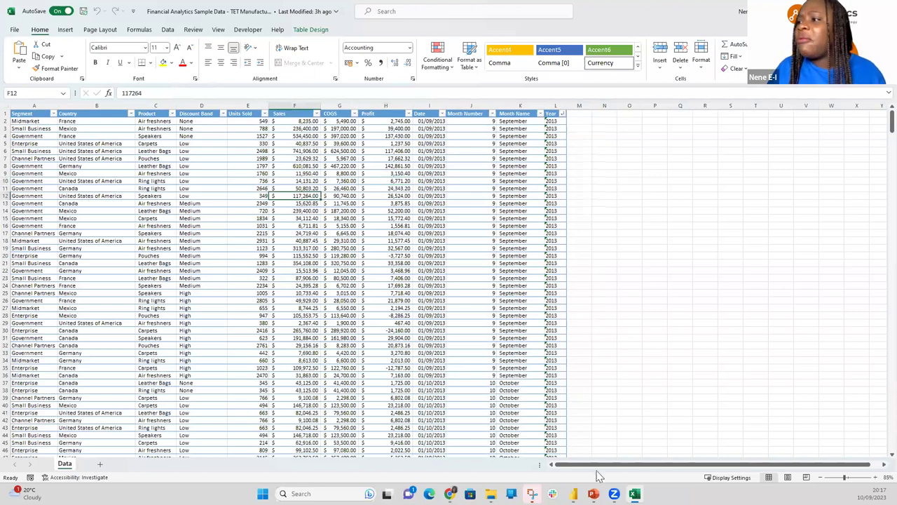
Look through the sales records and their columns on the Data sheet, ending at cell A1.
ctrl+scroll(368, 321, down, 5)
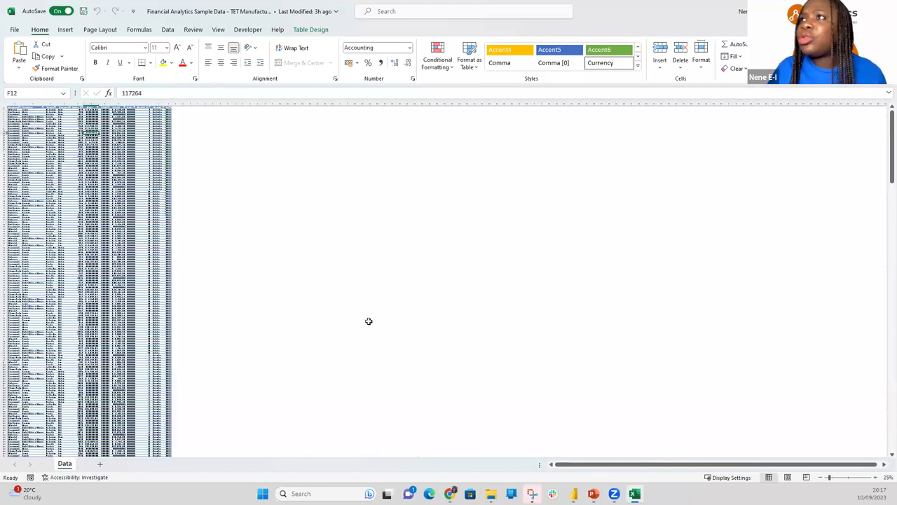
drag(830, 480, 853, 480)
scroll(717, 190, up, 11)
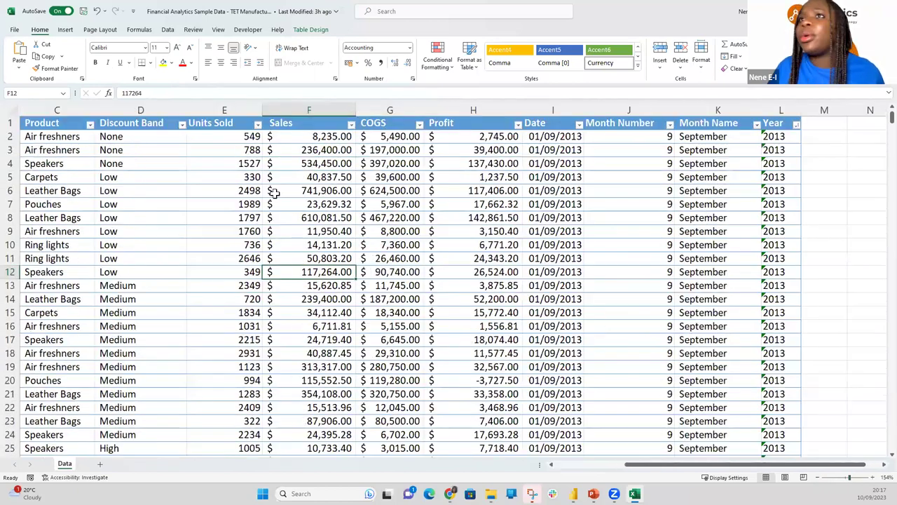
scroll(275, 192, down, 5)
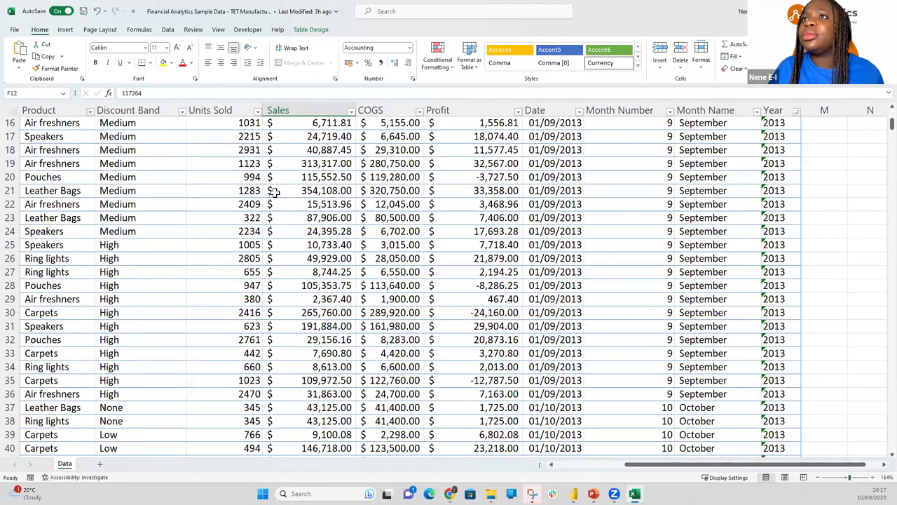
scroll(275, 192, up, 4)
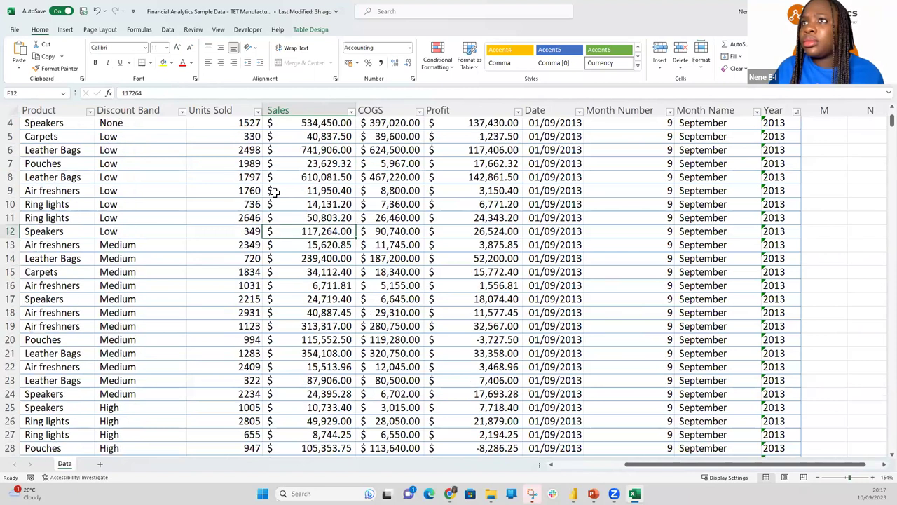
scroll(274, 192, down, 7)
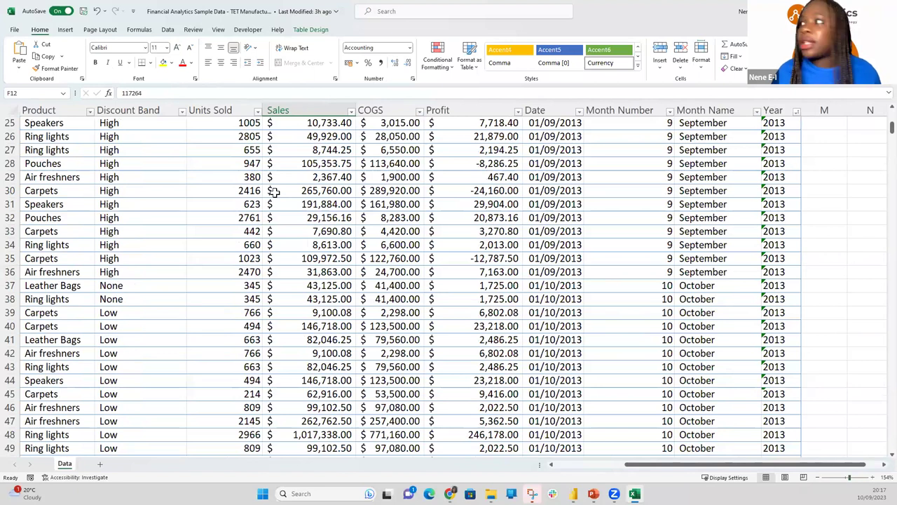
scroll(275, 192, up, 2)
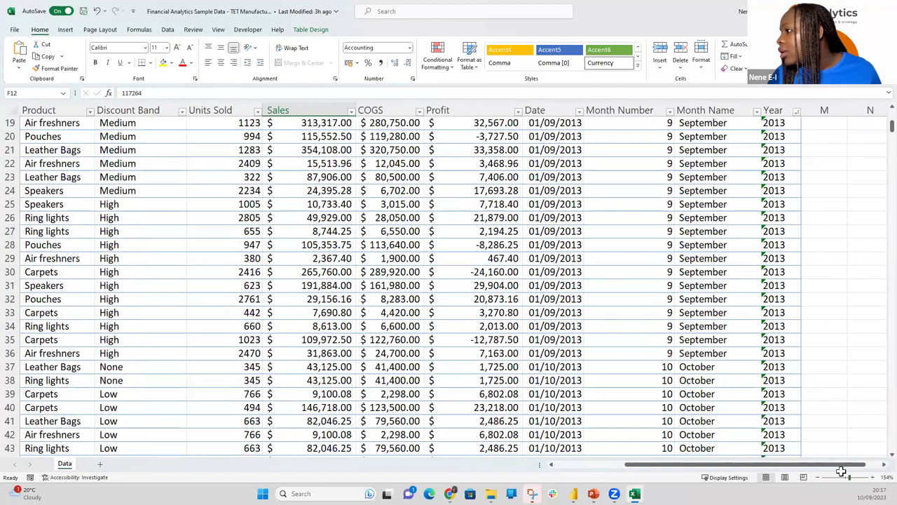
scroll(847, 478, up, 2)
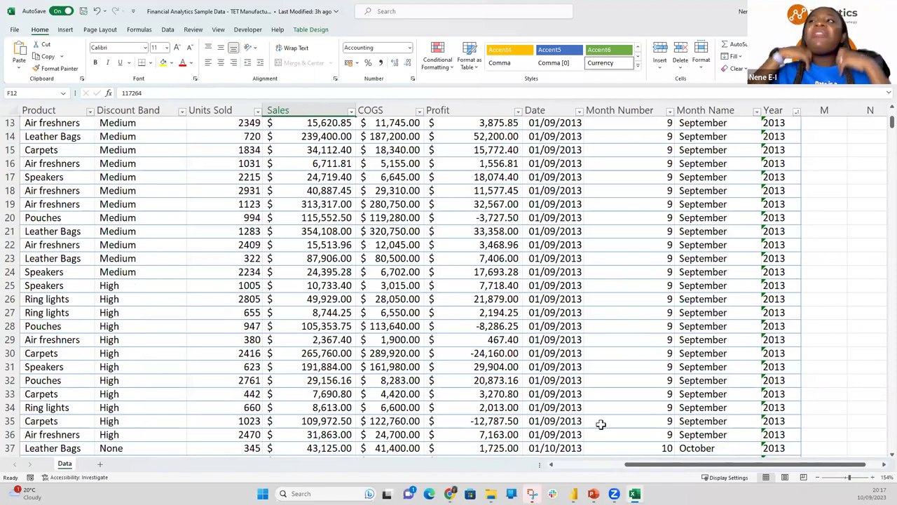
key(ctrl+Home)
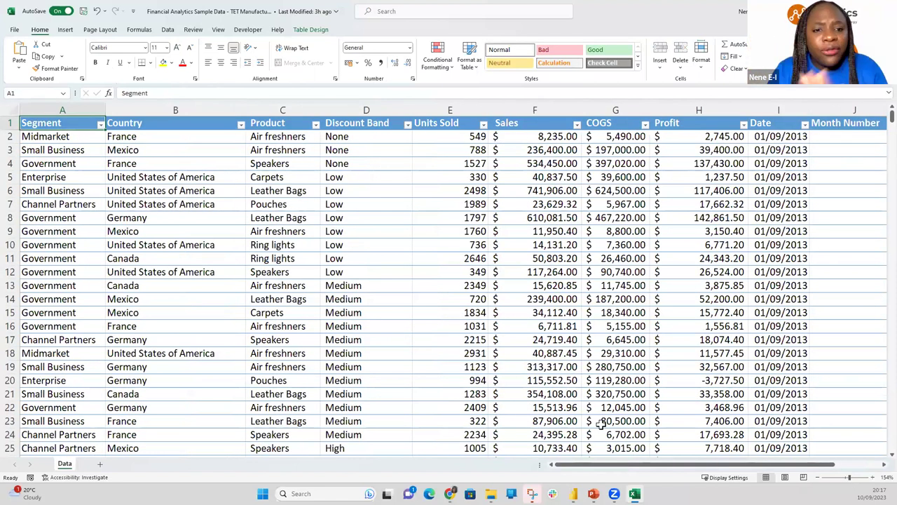
Set the Data sheet's zoom level to 140%.
scroll(601, 423, down, 3)
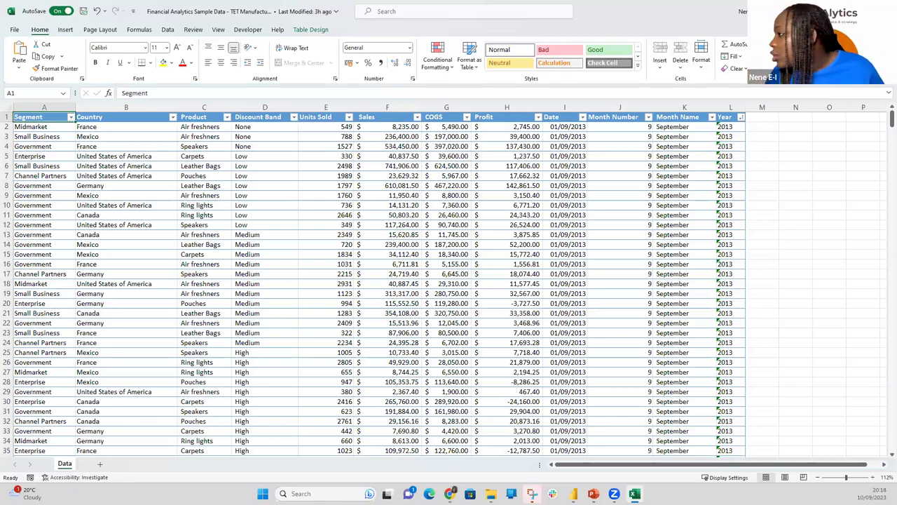
click(874, 478)
click(874, 478)
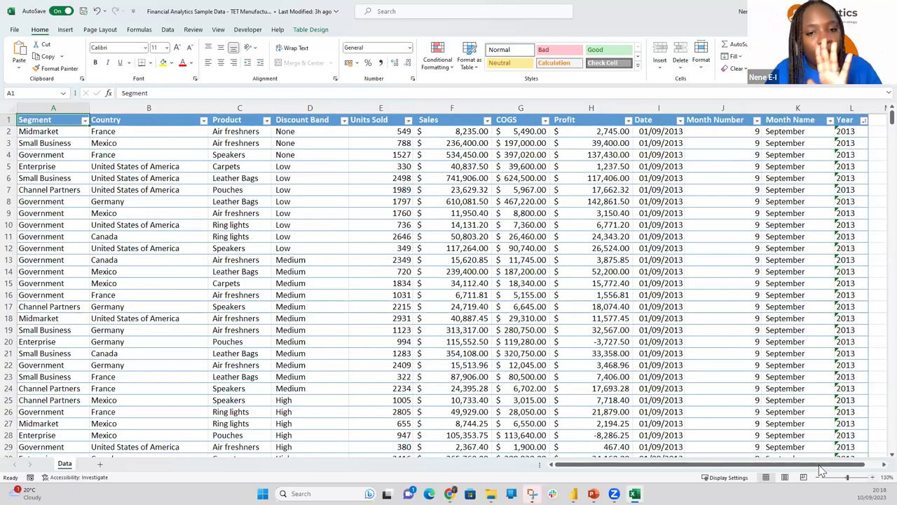
key(ctrl+alt+equal)
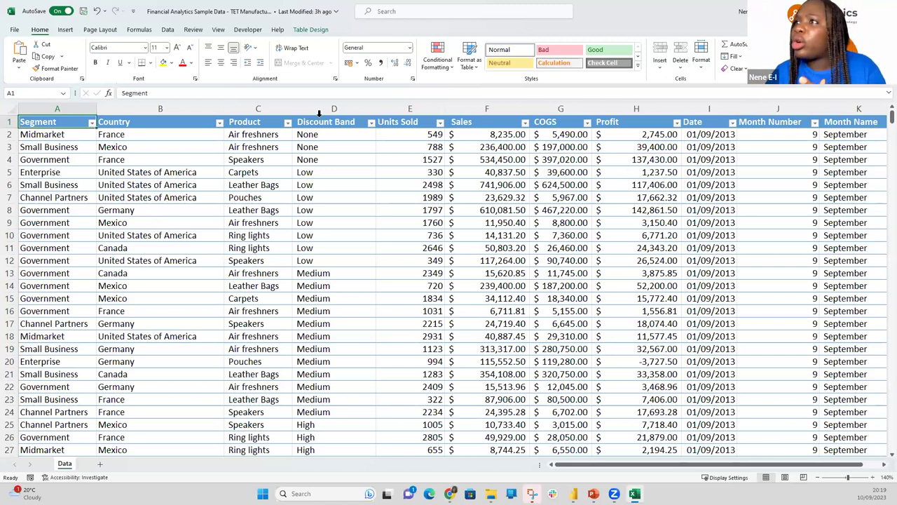
Examine the distinct values offered by the Product, Segment and Country column filters without applying any filter.
click(288, 124)
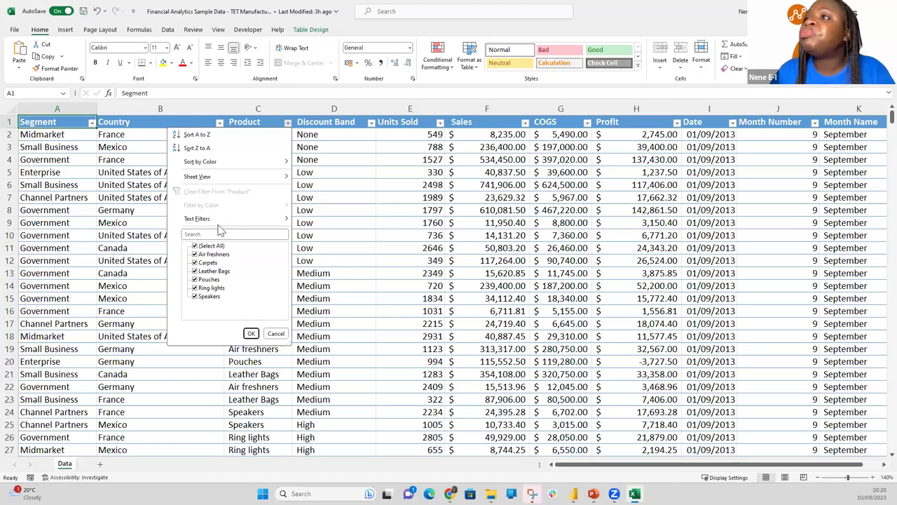
click(252, 232)
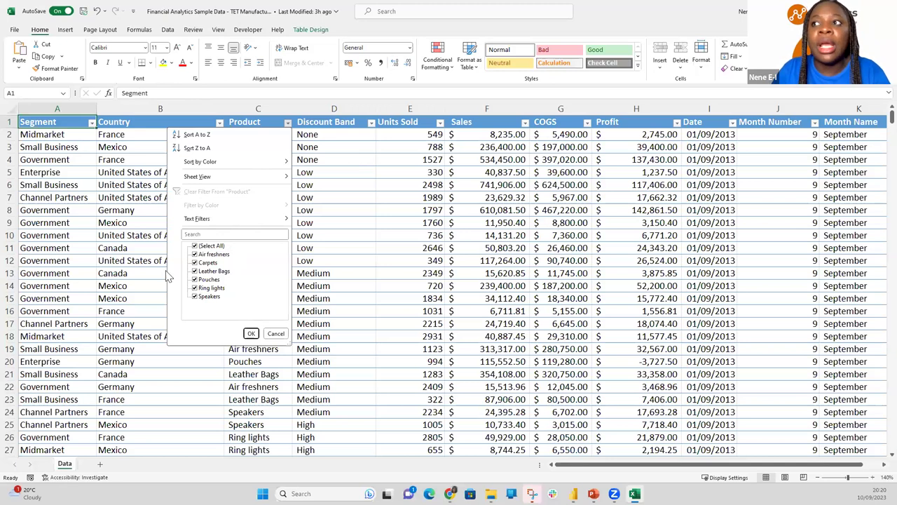
click(91, 132)
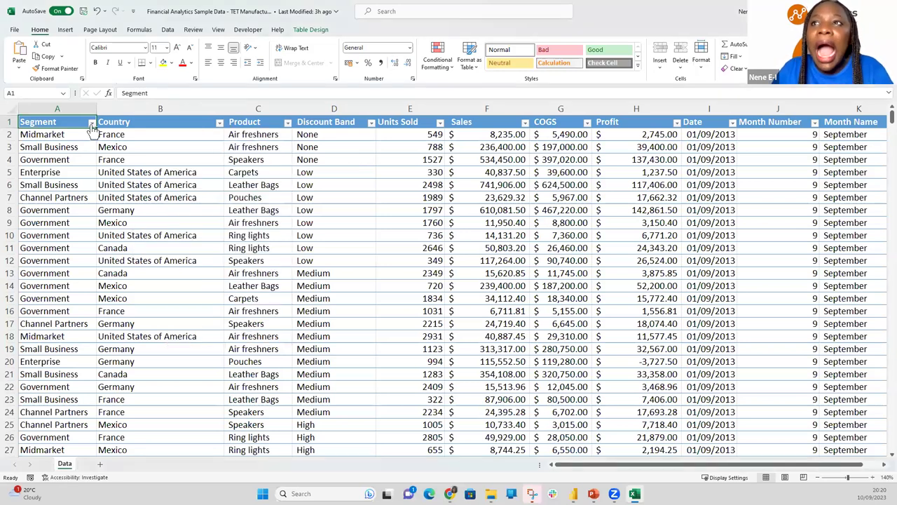
click(91, 122)
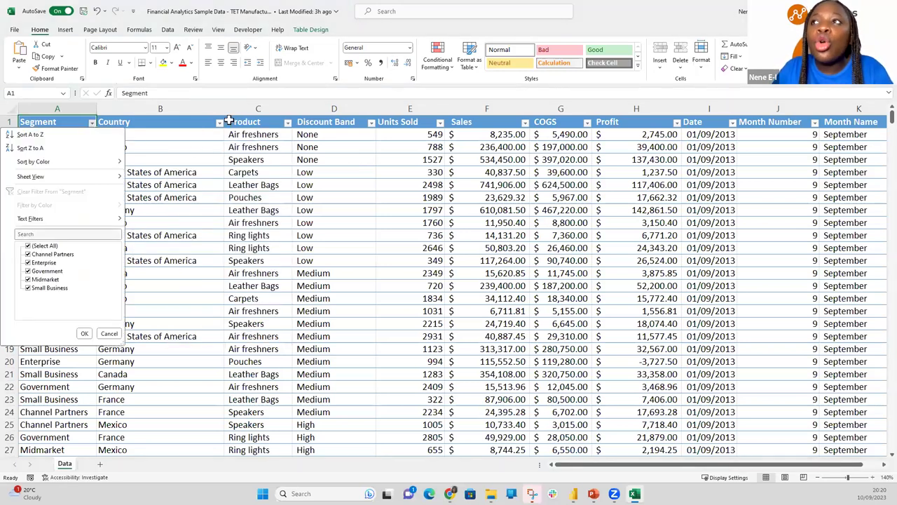
click(219, 122)
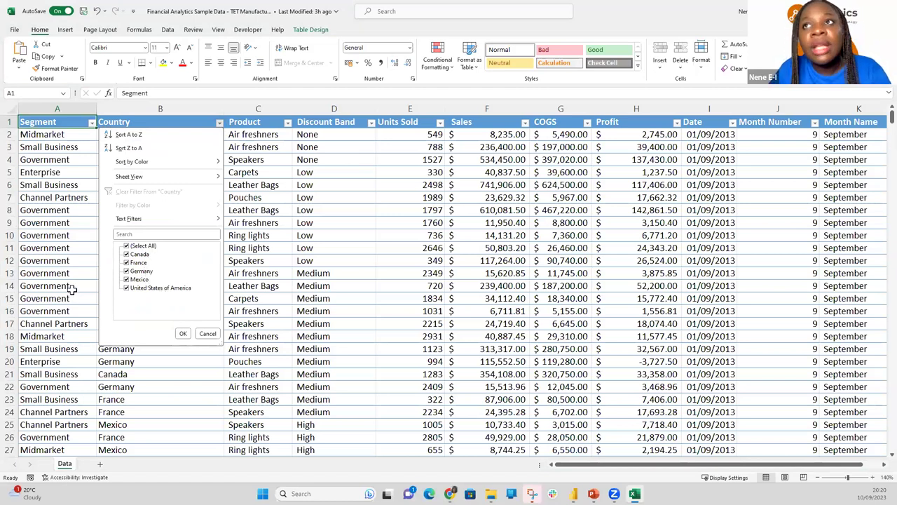
click(93, 126)
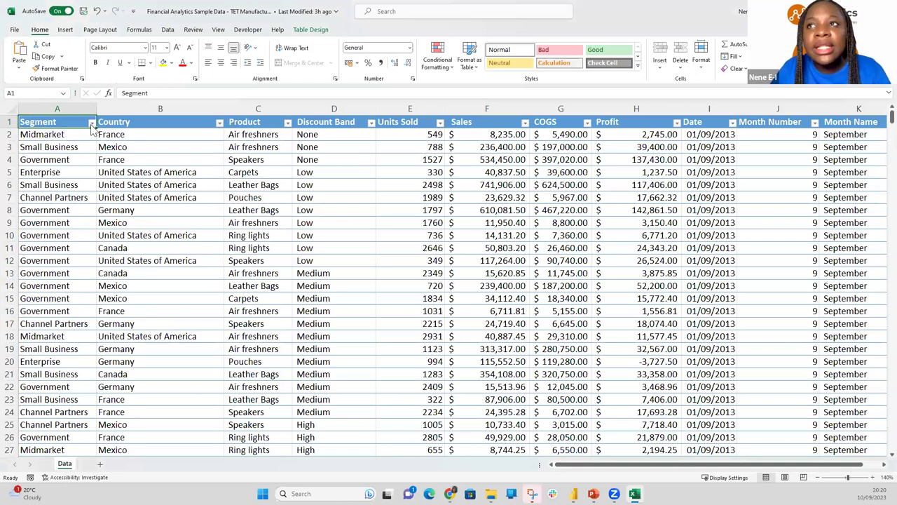
click(91, 122)
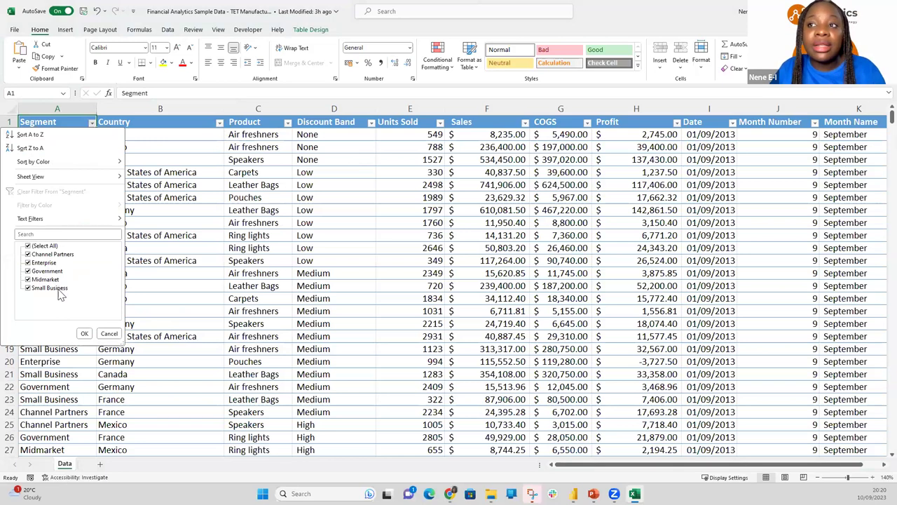
click(183, 123)
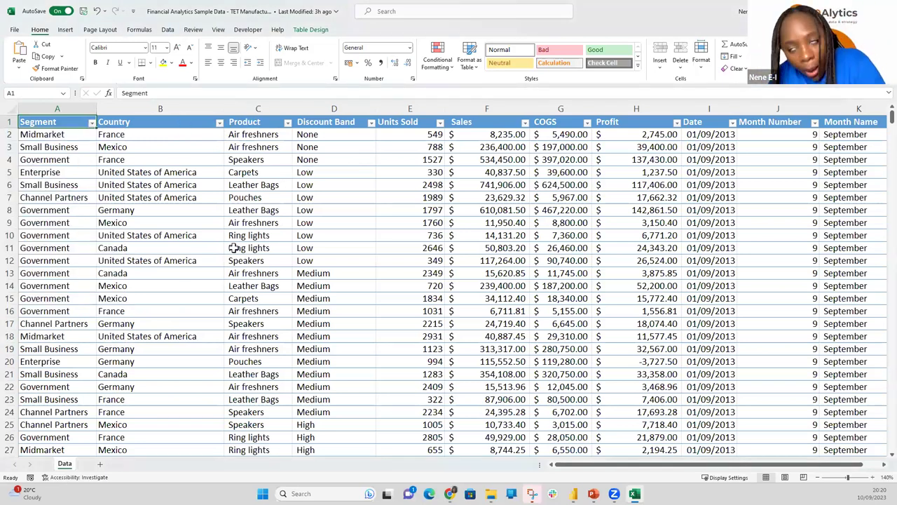
Highlight the Segment, Product and Discount Band columns in turn and inspect the discount levels in individual rows.
click(66, 107)
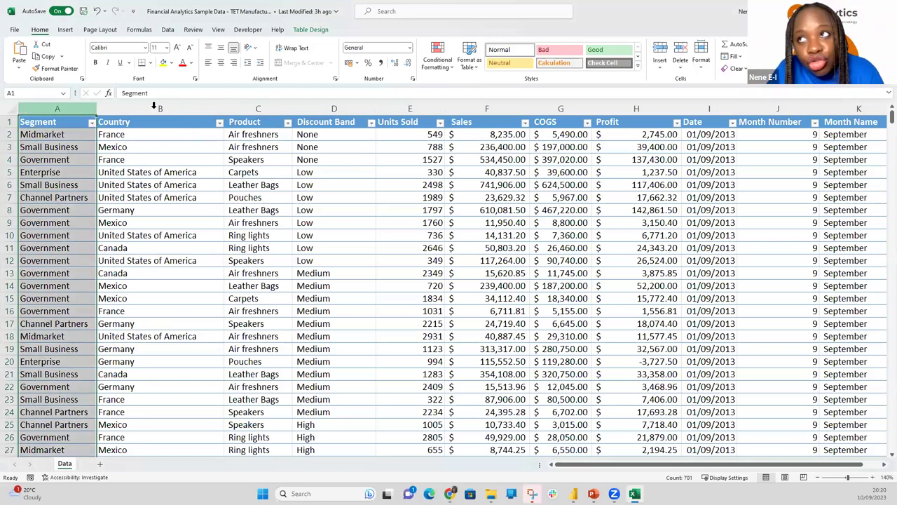
click(243, 108)
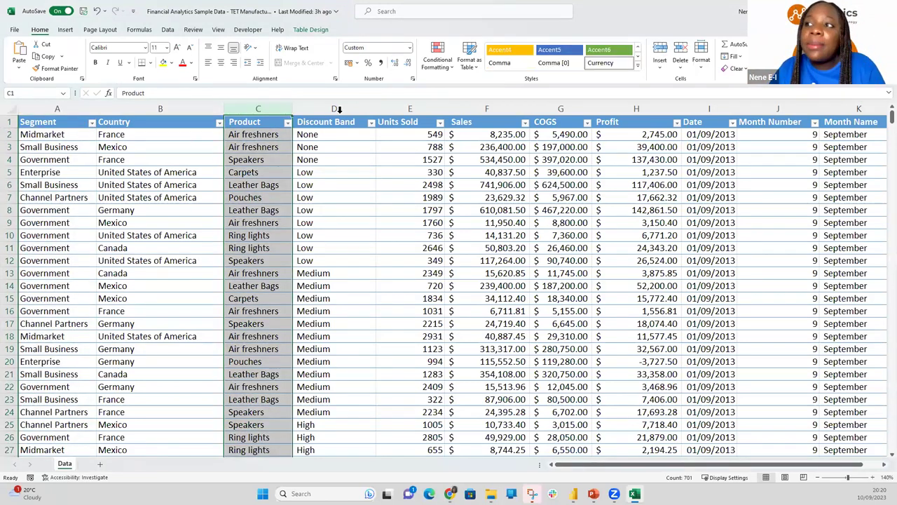
click(338, 109)
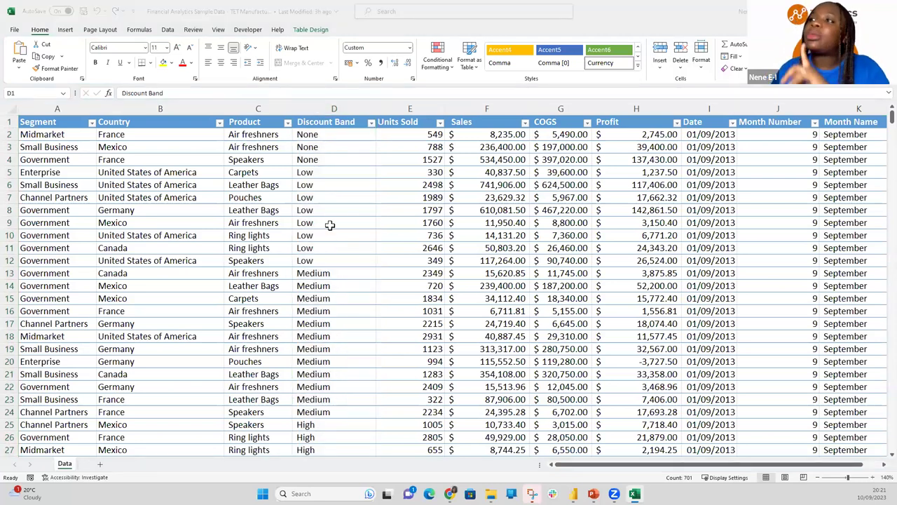
click(377, 181)
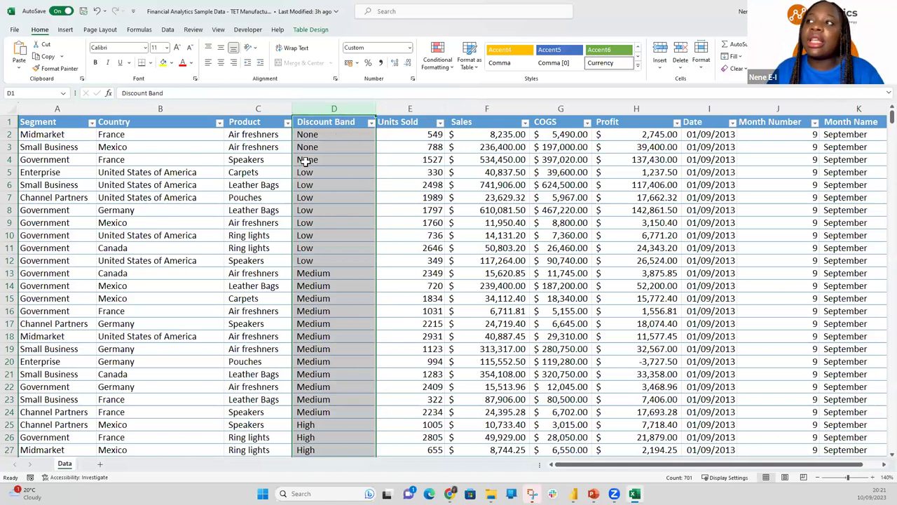
click(316, 213)
click(335, 321)
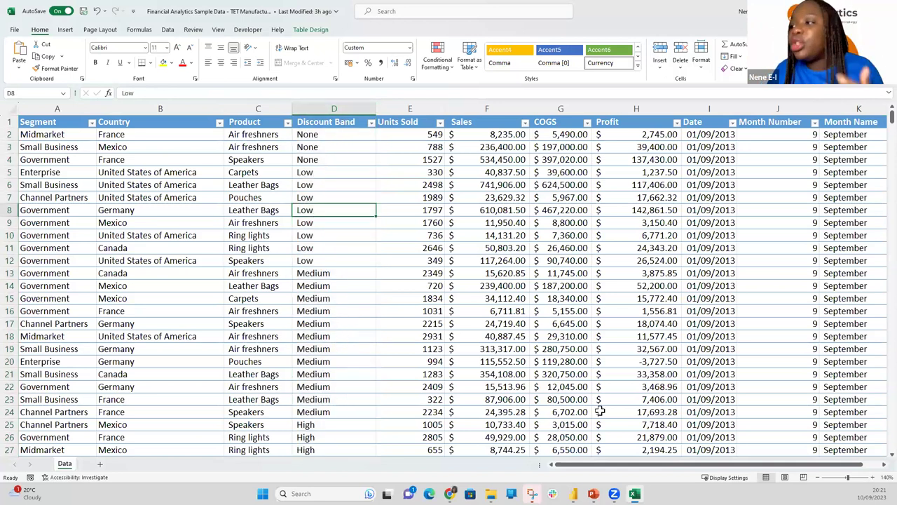
drag(875, 136, 875, 152)
scroll(382, 126, up, 17)
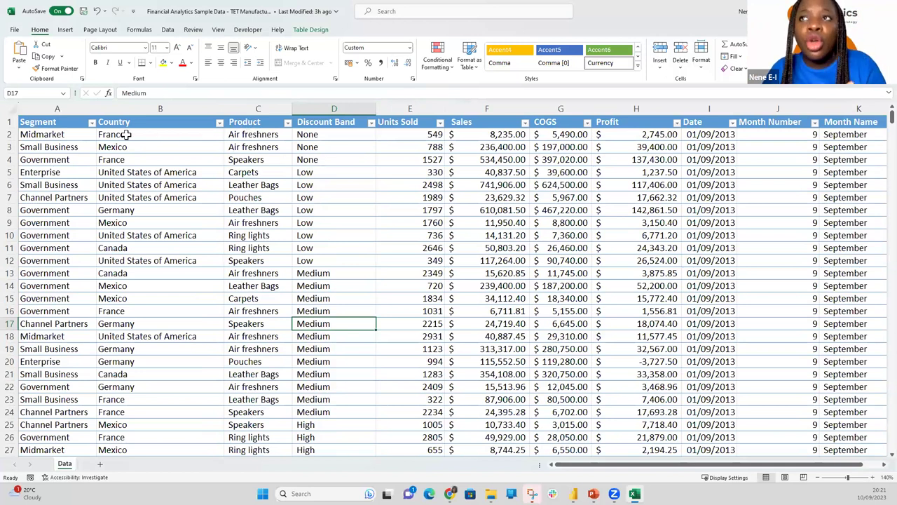
Review the table's fields by highlighting Segment, Country, Units Sold, Sales, COGS, Date, Month Number and Month Name one after another.
click(64, 103)
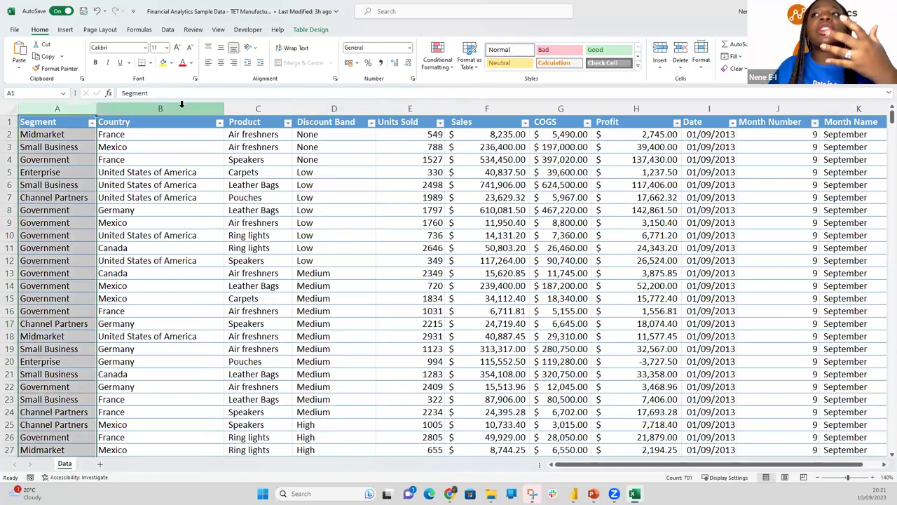
key(Right)
key(ctrl+space)
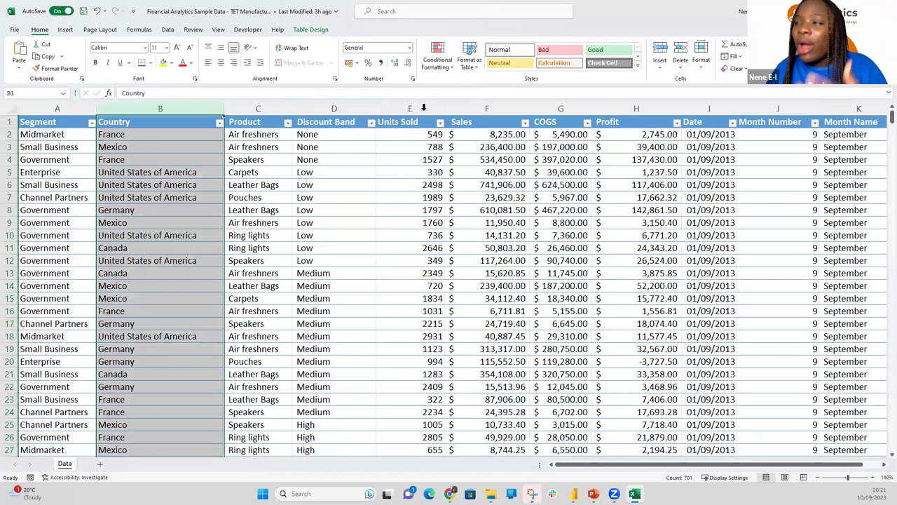
key(Right)
key(Right)
key(Right)
key(ctrl+space)
click(487, 109)
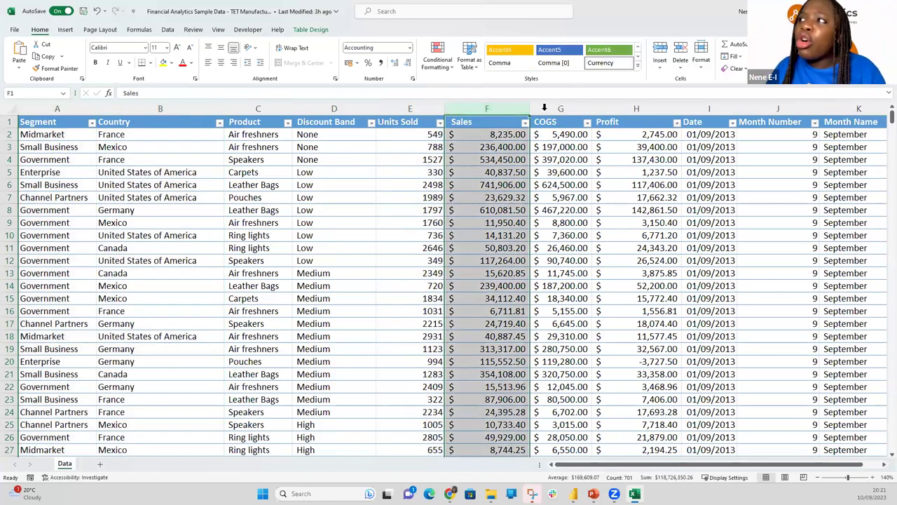
click(544, 107)
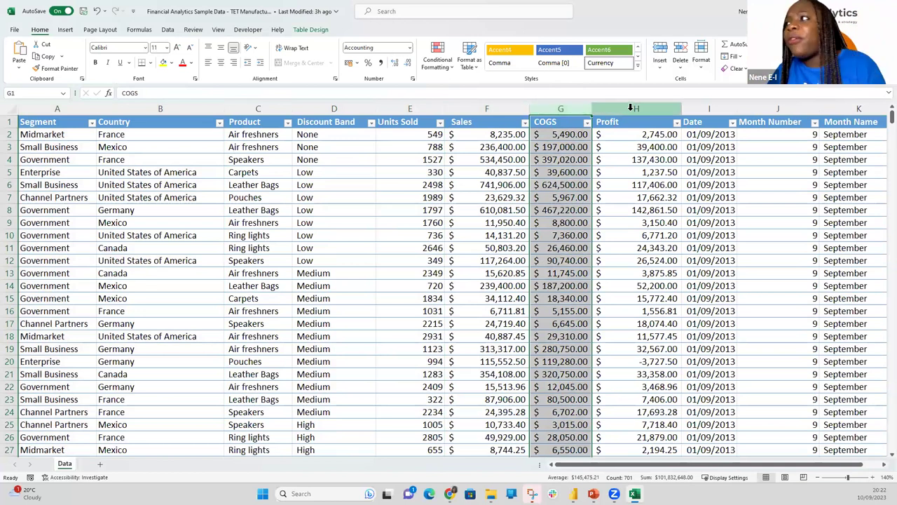
click(708, 108)
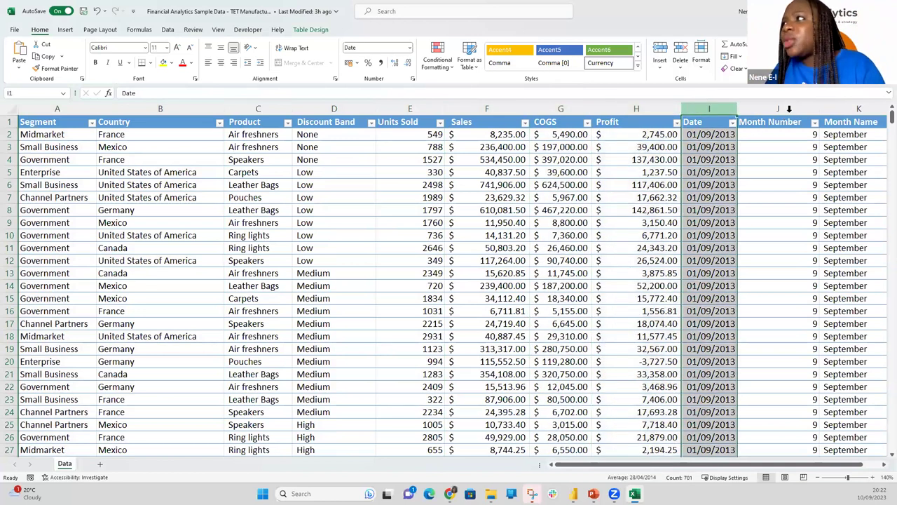
click(755, 108)
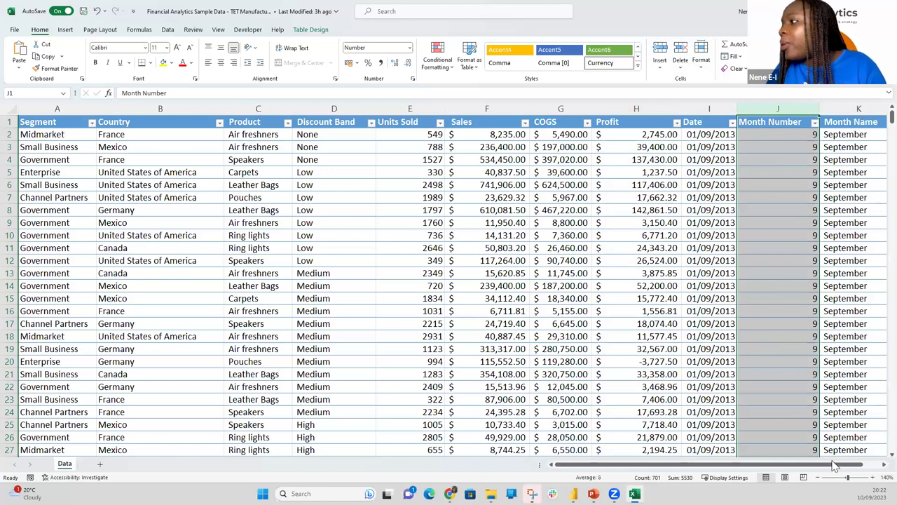
key(Right)
key(ctrl+space)
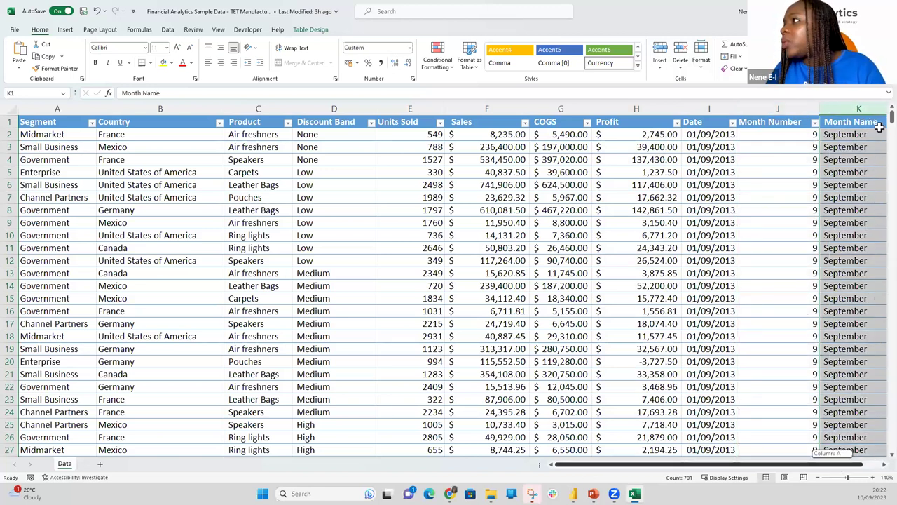
Check which years the Year column's filter offers, keep all of them selected, and return to the table's first columns.
scroll(879, 127, right, 1)
click(882, 122)
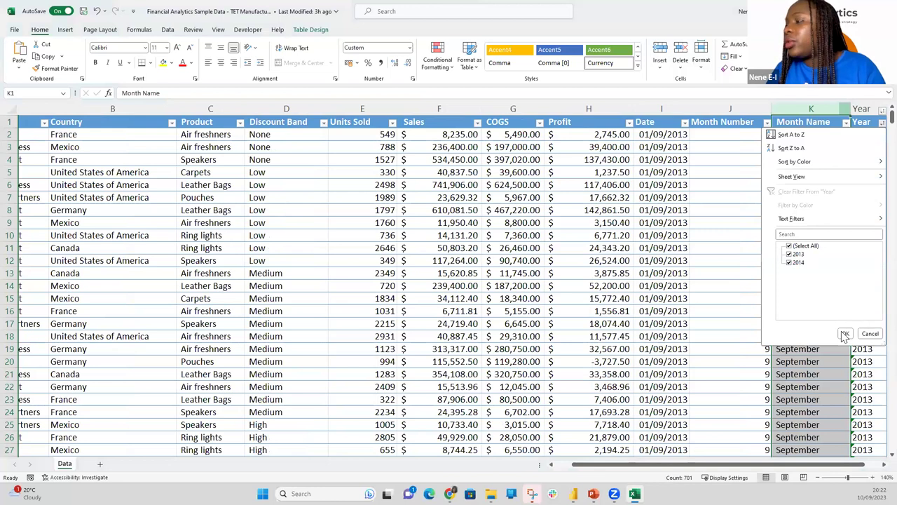
click(845, 334)
click(473, 285)
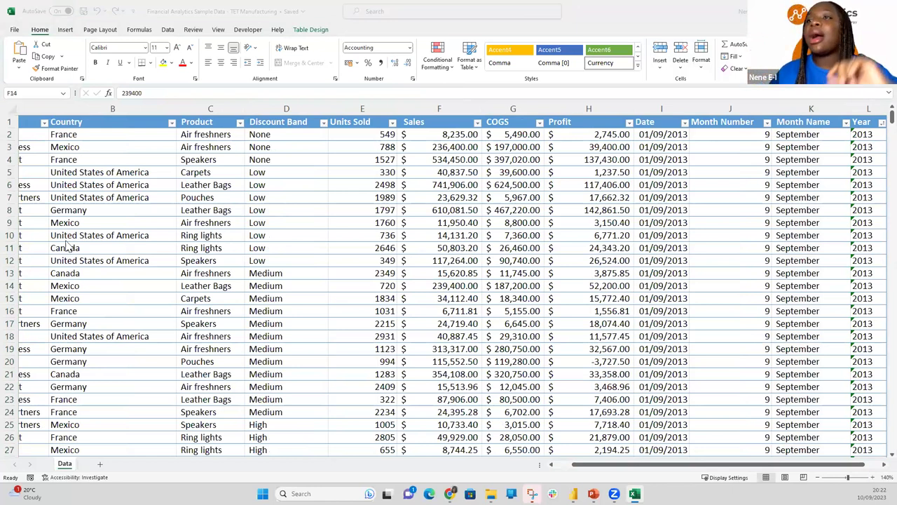
click(563, 468)
click(563, 468)
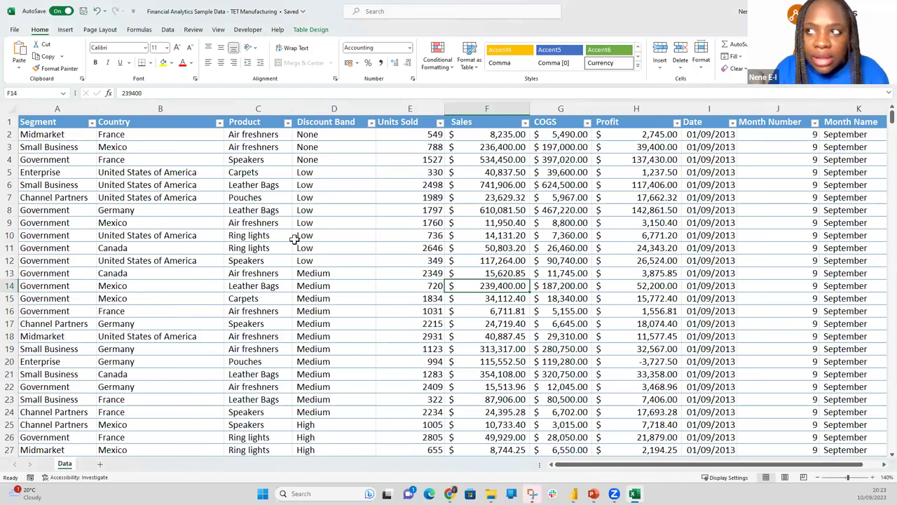
Examine the Country and Product columns by highlighting Product and inspecting individual country and product entries in the first rows.
click(105, 146)
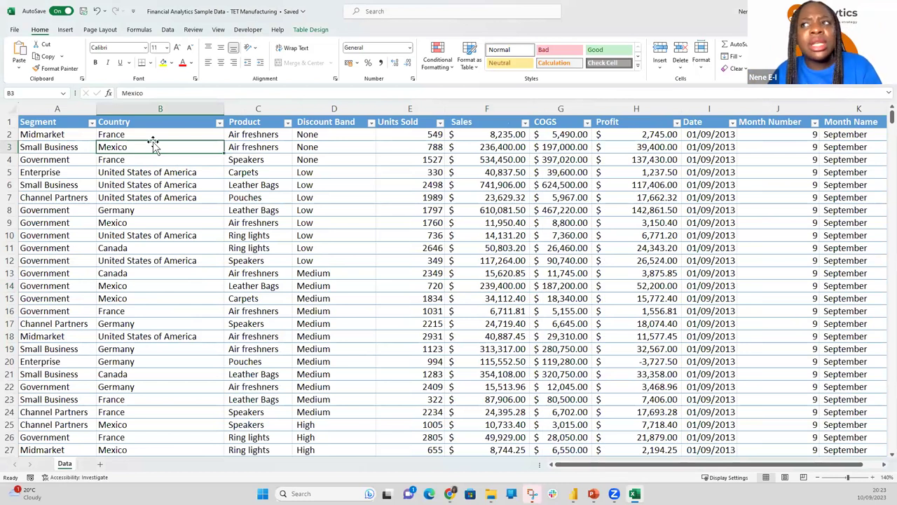
click(260, 109)
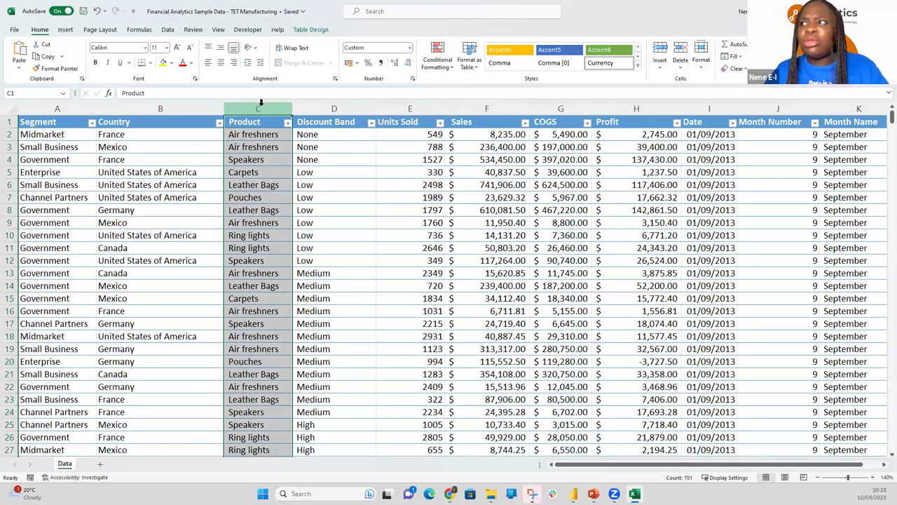
click(260, 133)
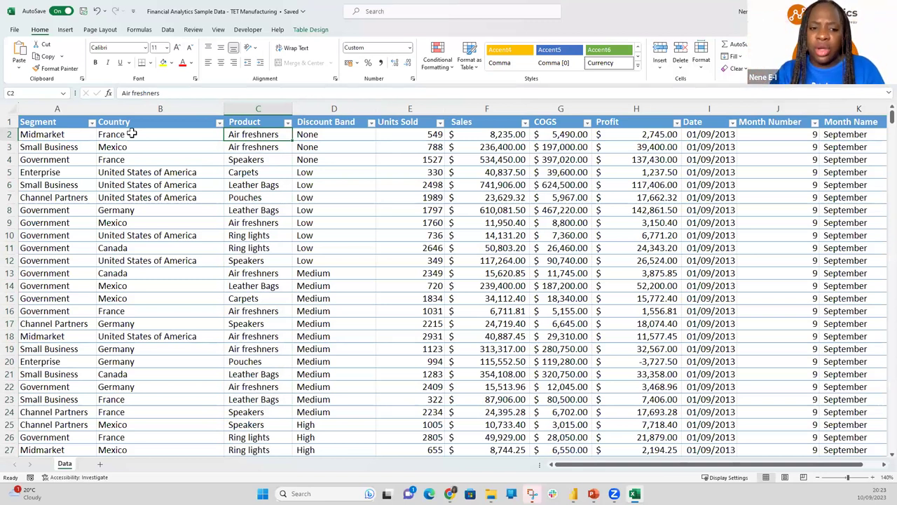
click(263, 106)
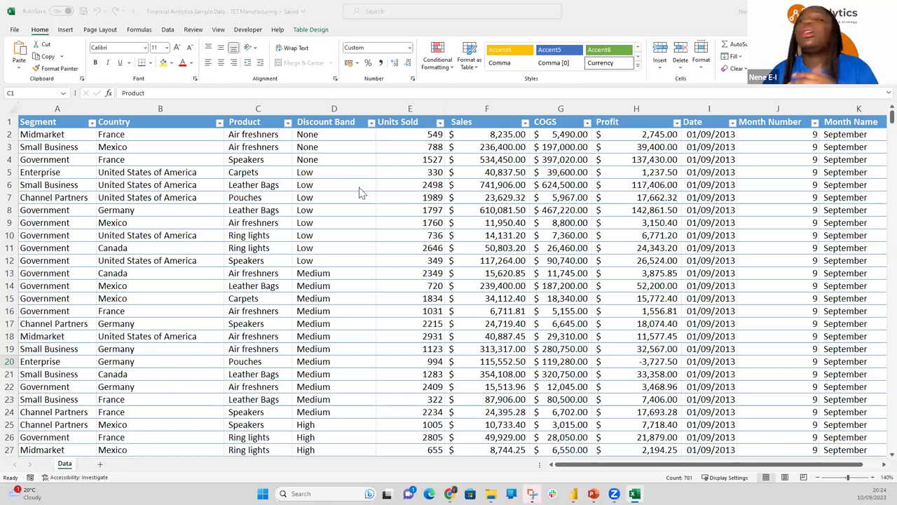
key(ctrl+space)
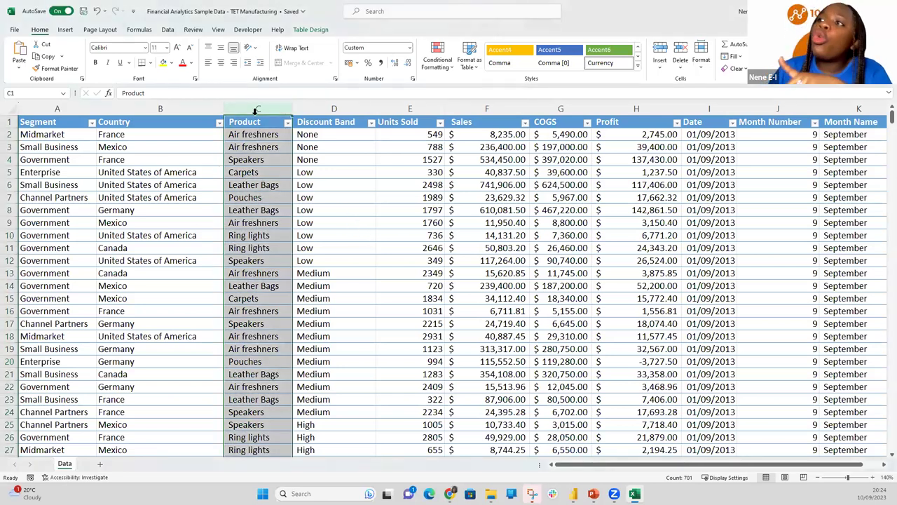
click(138, 134)
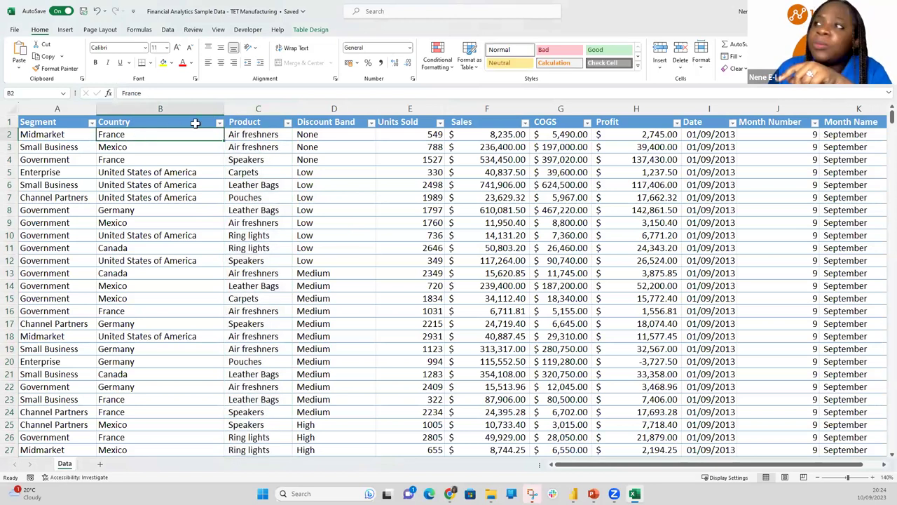
click(263, 105)
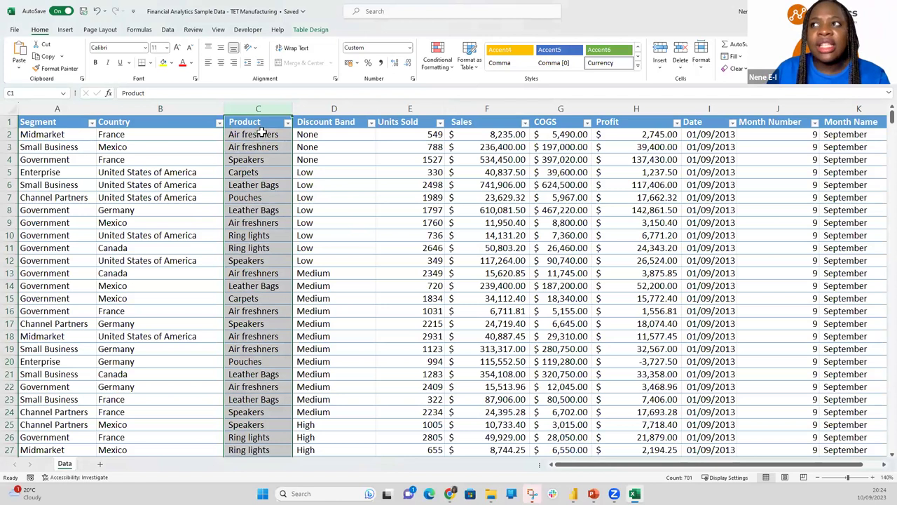
click(261, 134)
click(261, 159)
click(255, 197)
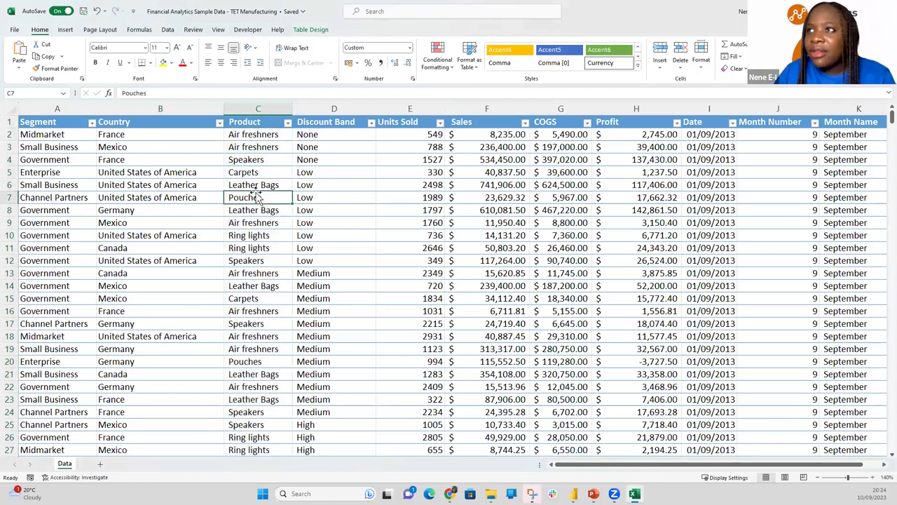
click(140, 148)
click(143, 172)
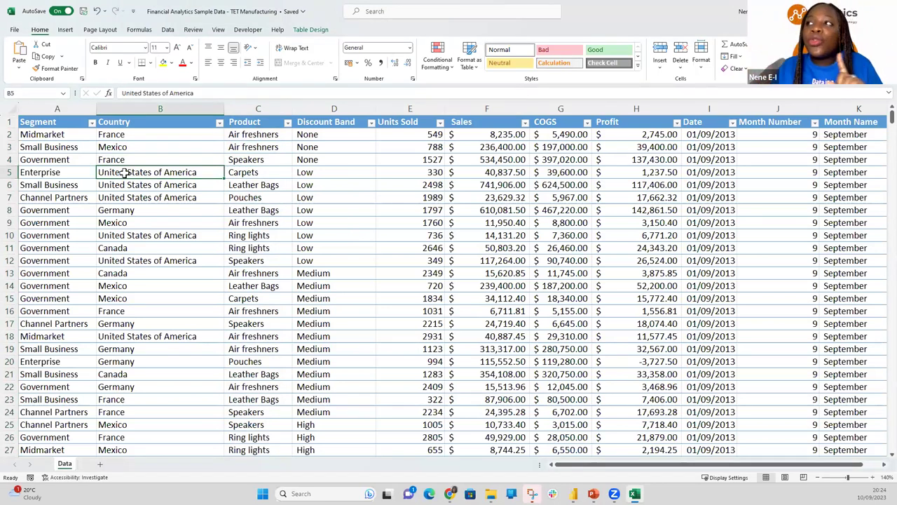
Highlight the Units Sold, Sales, COGS and Profit columns to review the table's numeric measures and inspect a sales entry.
click(415, 106)
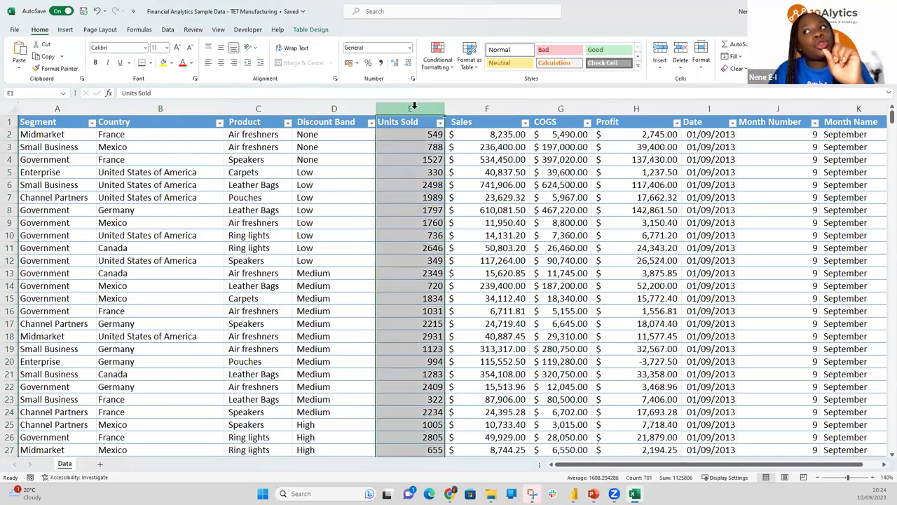
click(480, 105)
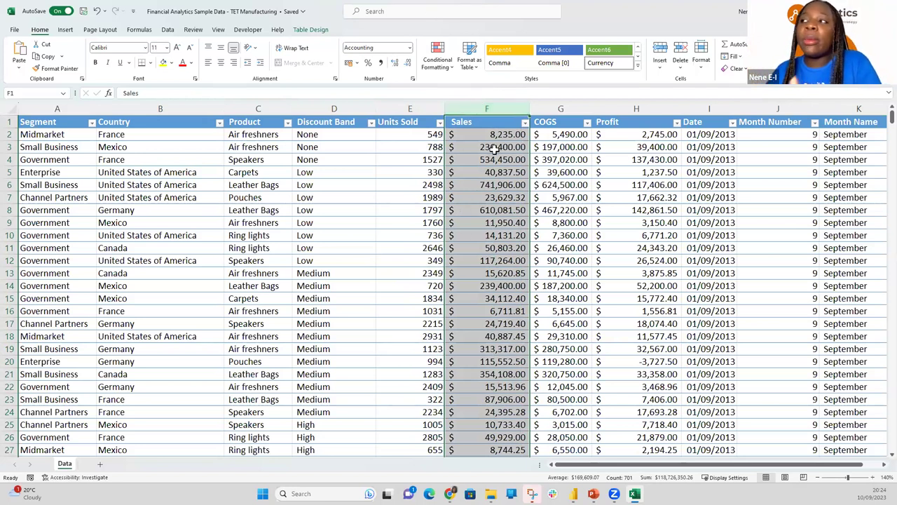
click(622, 101)
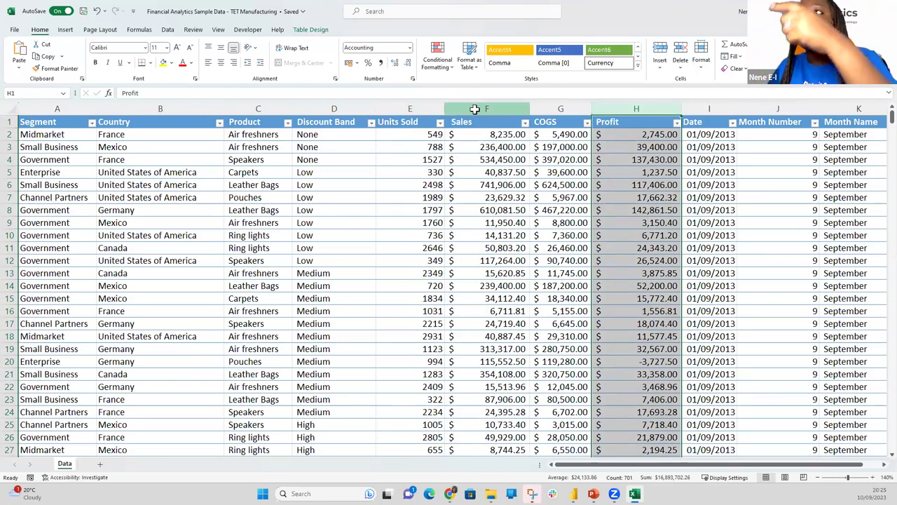
click(474, 105)
click(551, 102)
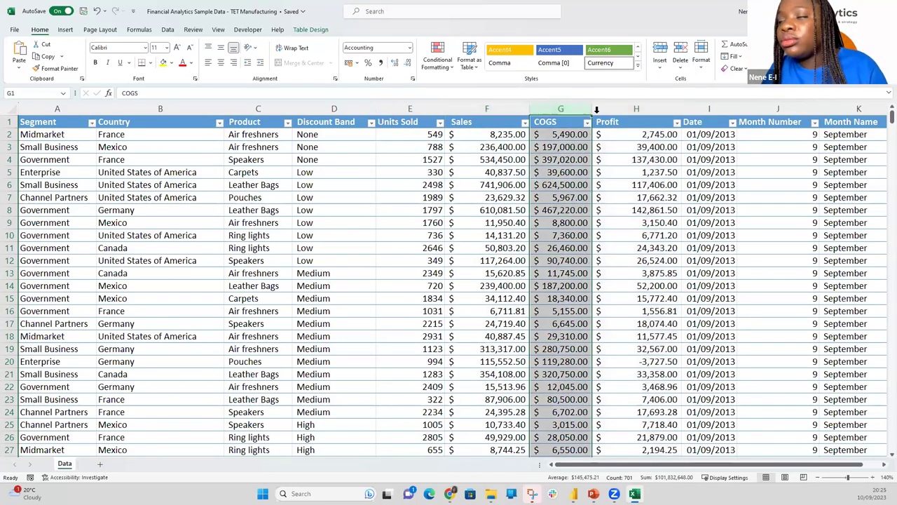
click(639, 108)
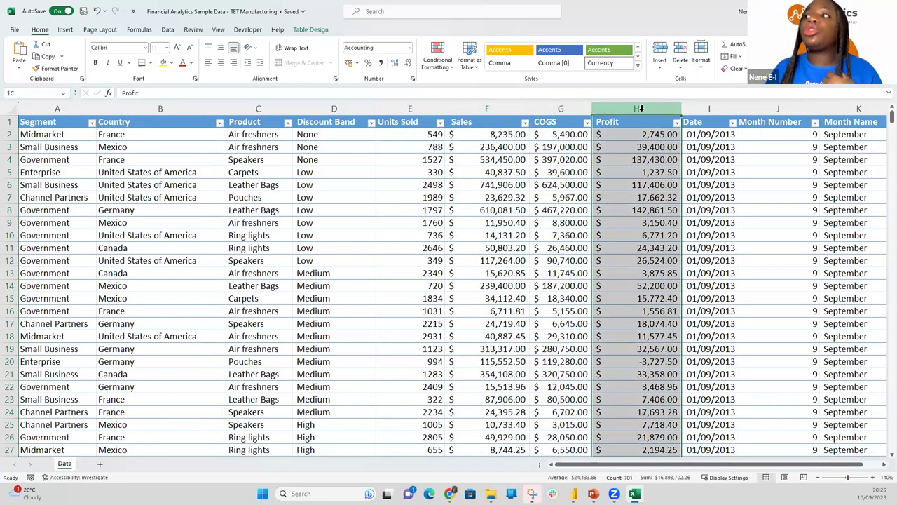
click(466, 160)
scroll(538, 161, down, 1)
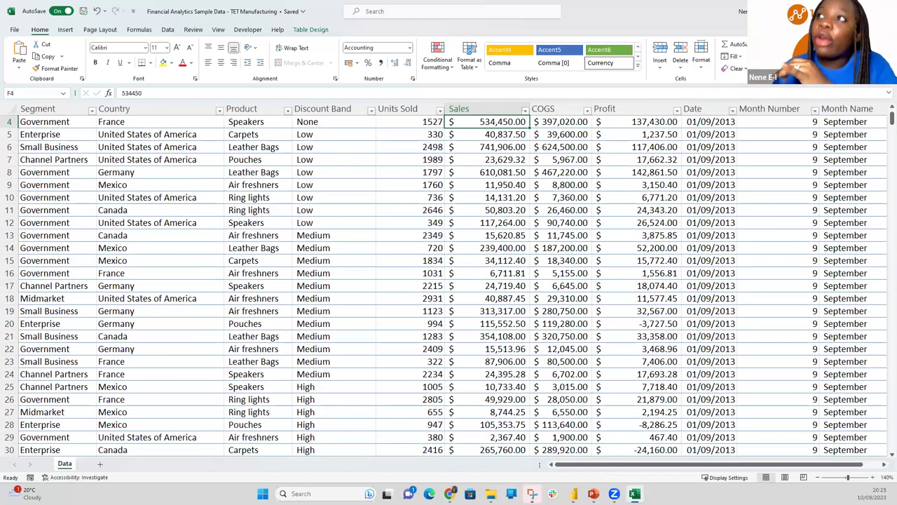
Highlight the Product, Country, Sales and Segment columns in turn, then return to Country, to relate sales to each category.
click(249, 104)
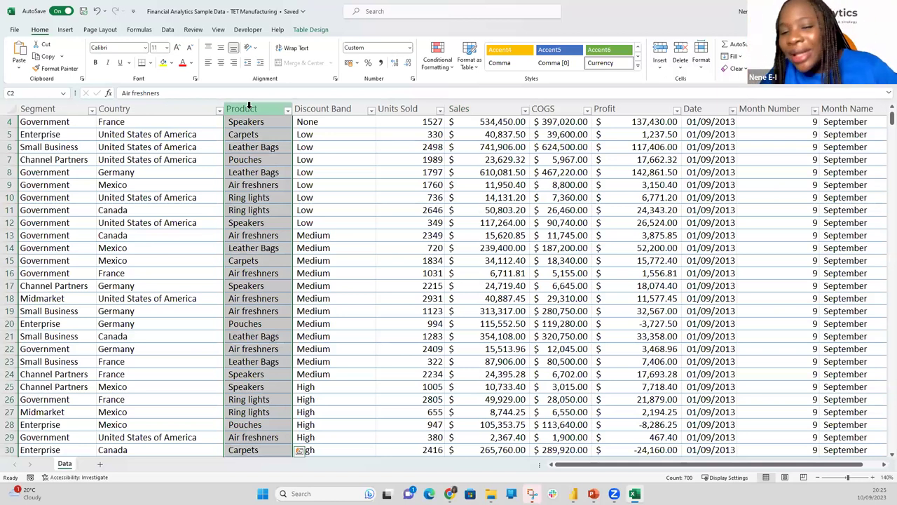
click(251, 104)
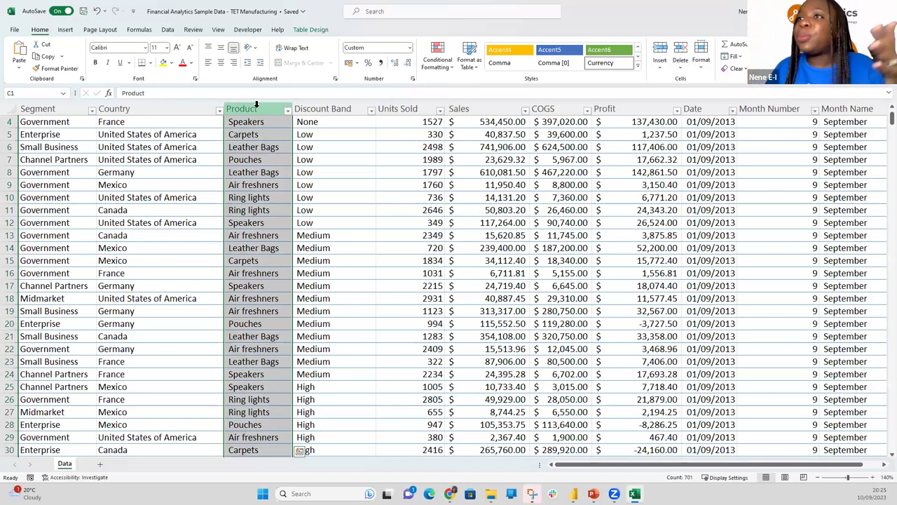
click(167, 105)
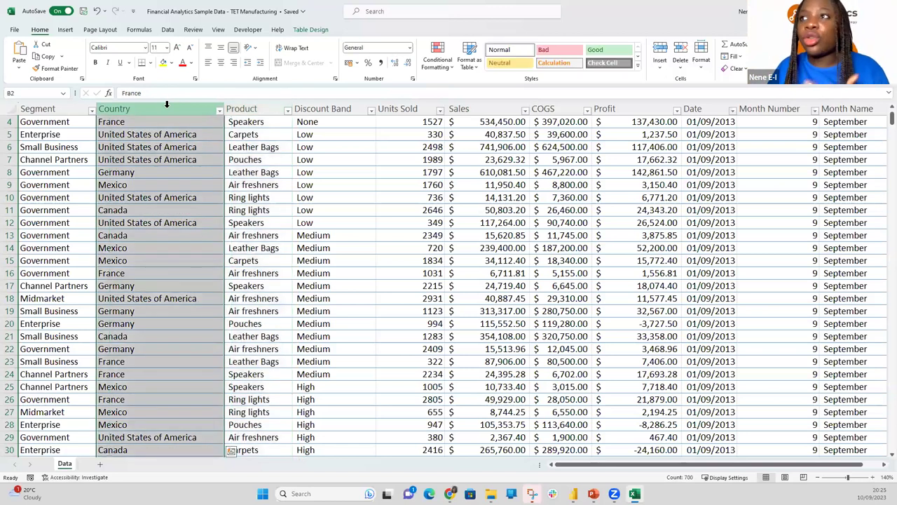
click(476, 105)
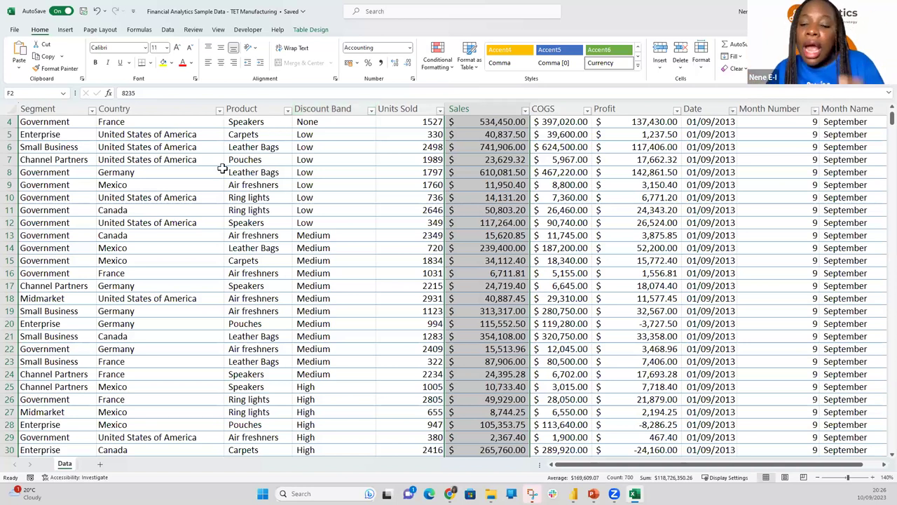
click(65, 103)
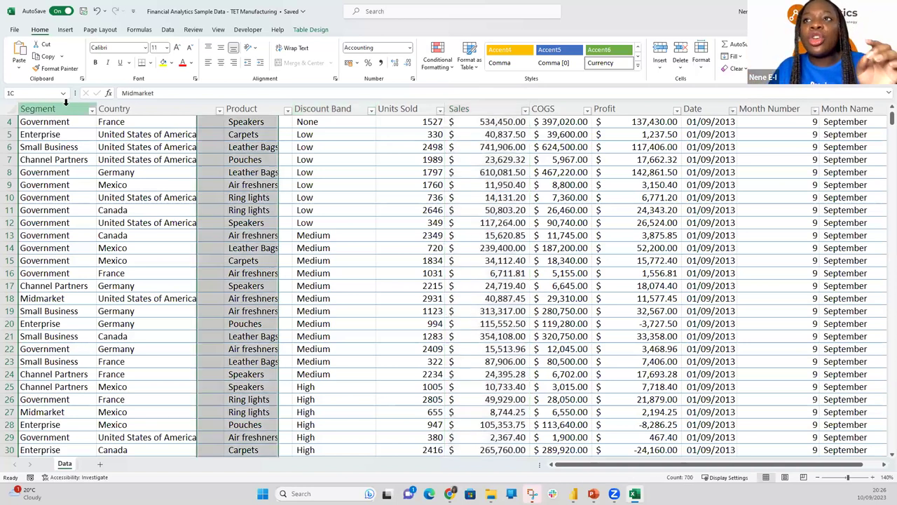
click(169, 104)
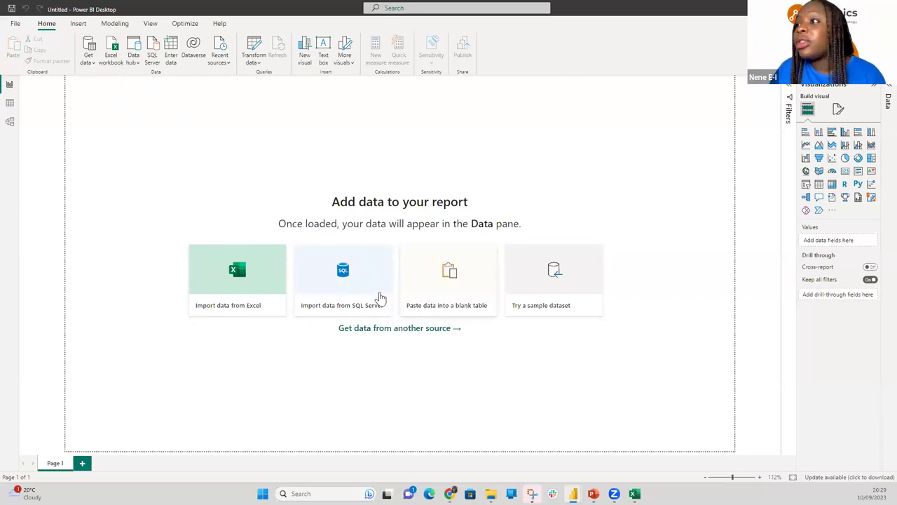
Try to import the Excel workbook Financial Analytics Sample Data - TET Manufacturing into the blank Power BI Desktop report.
click(88, 61)
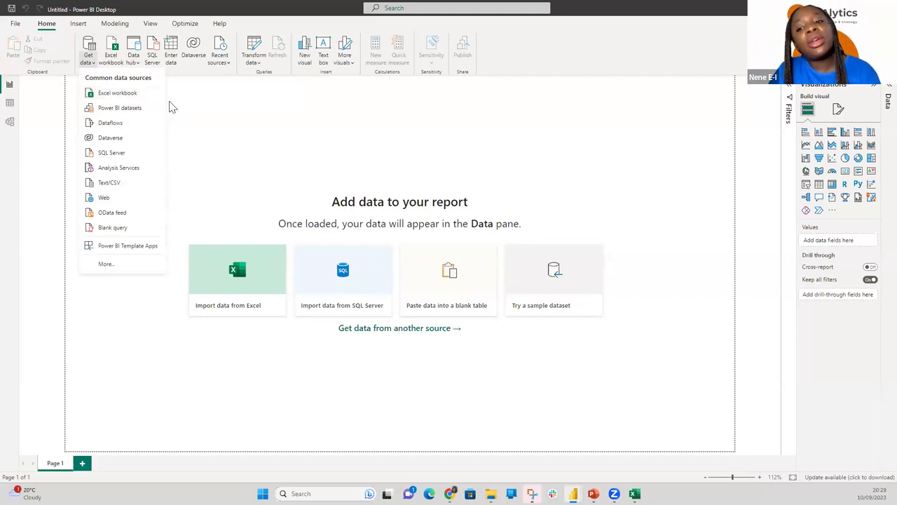
click(143, 92)
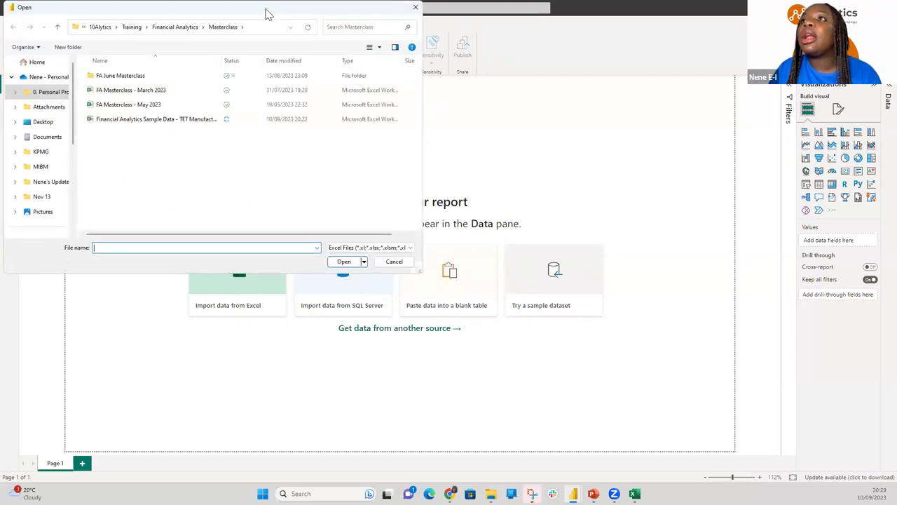
key(Escape)
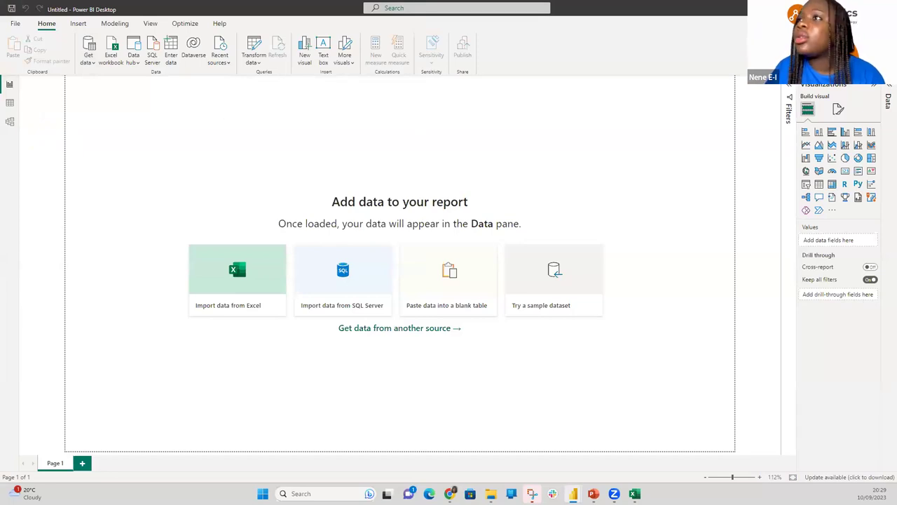
click(239, 274)
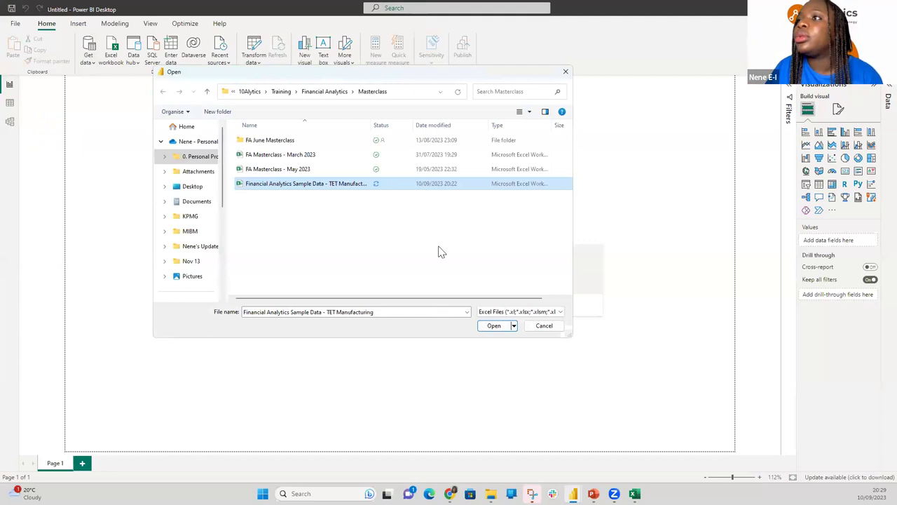
click(498, 320)
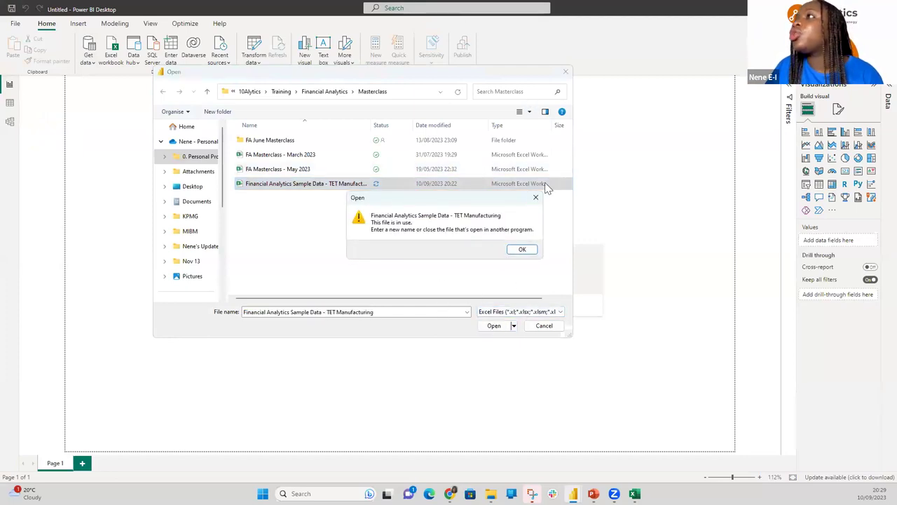
click(535, 200)
drag(507, 66, 417, 200)
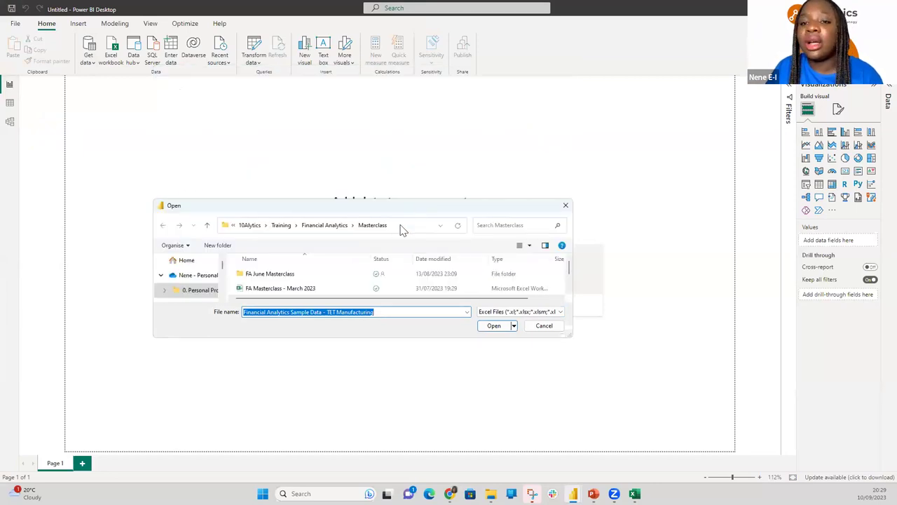
click(544, 326)
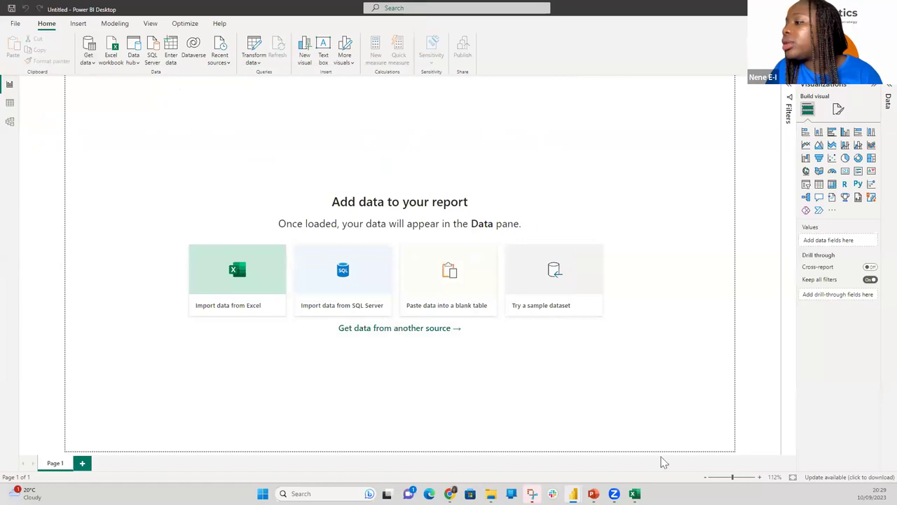
Switch to Excel and close the Financial Analytics Sample Data - TET Manufacturing workbook.
click(634, 494)
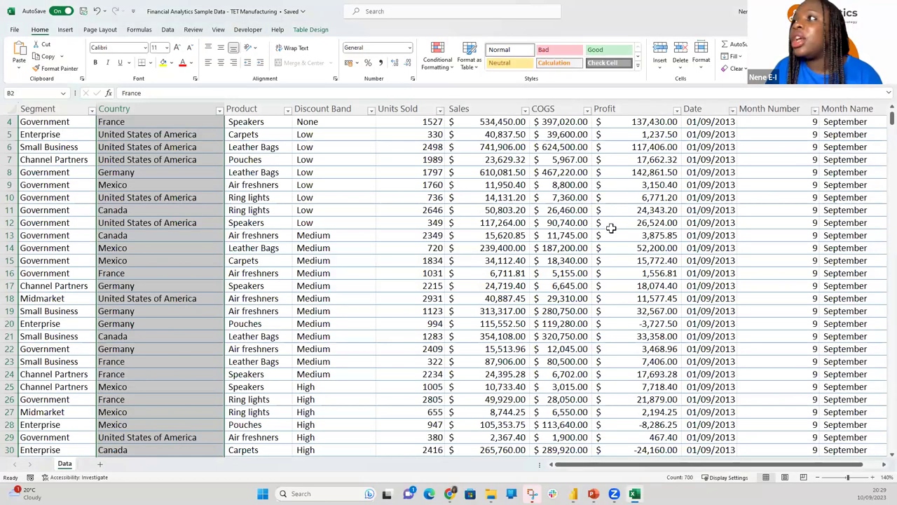
click(581, 235)
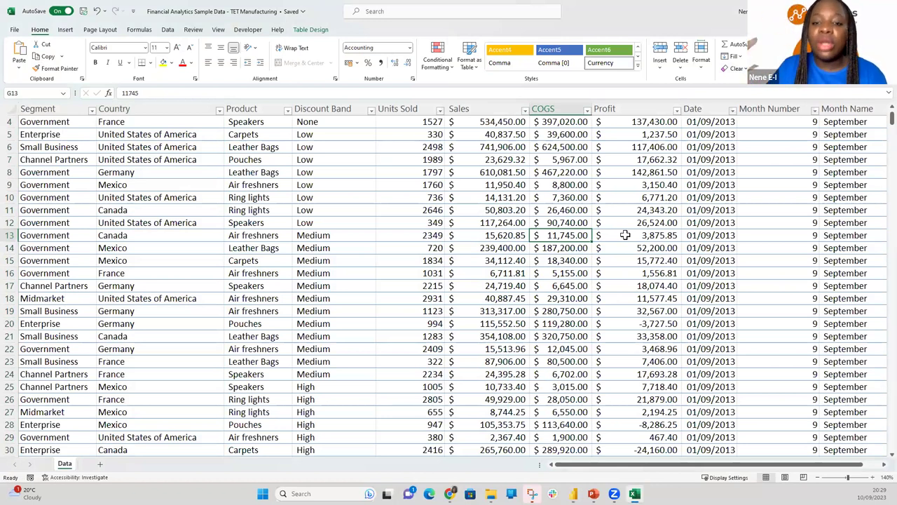
click(659, 172)
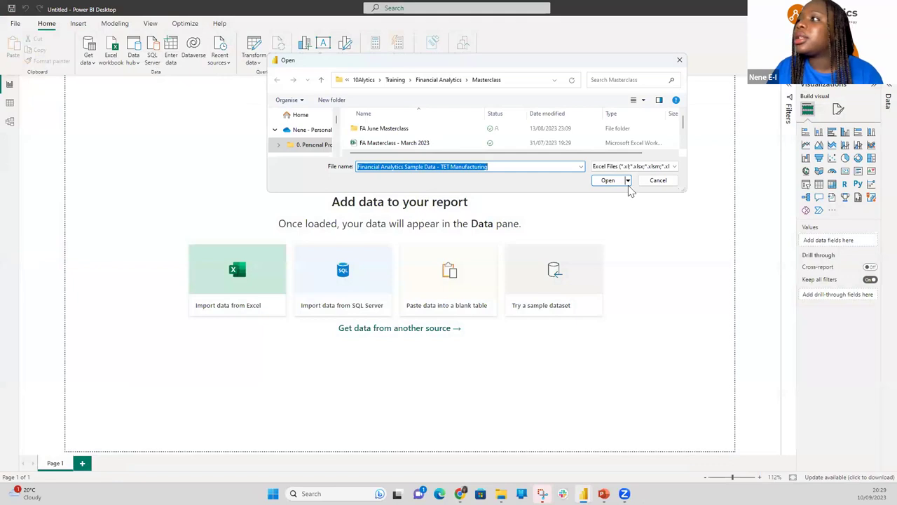
Import the Financial Analytics Sample Data - TET Manufacturing workbook into Power BI Desktop, previewing and loading only its Data sheet.
click(609, 180)
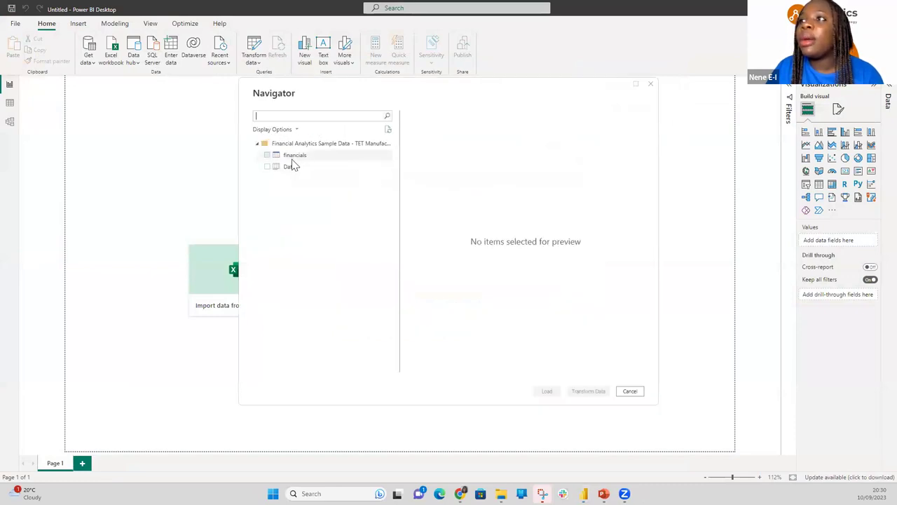
click(289, 167)
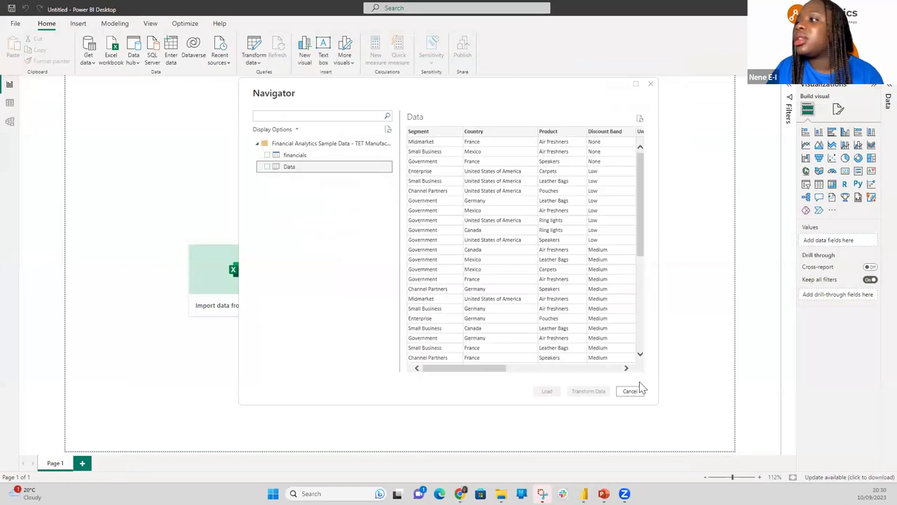
click(267, 166)
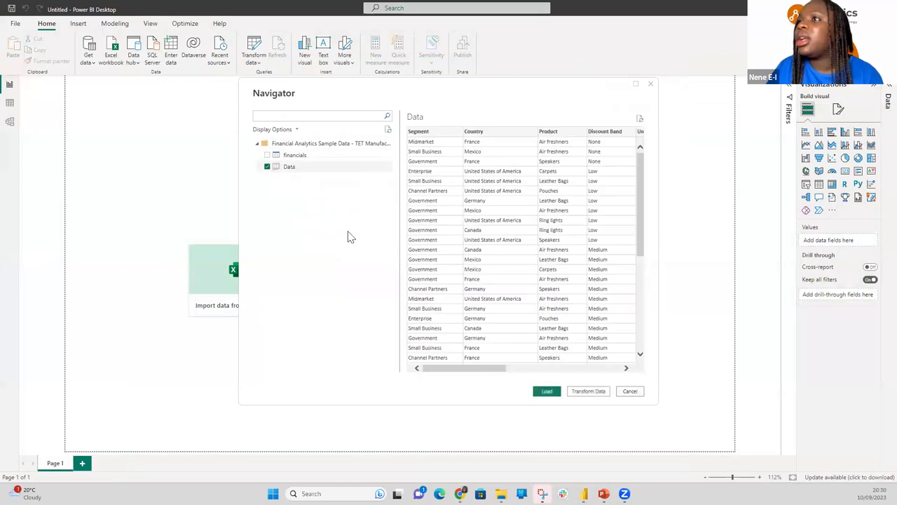
click(546, 393)
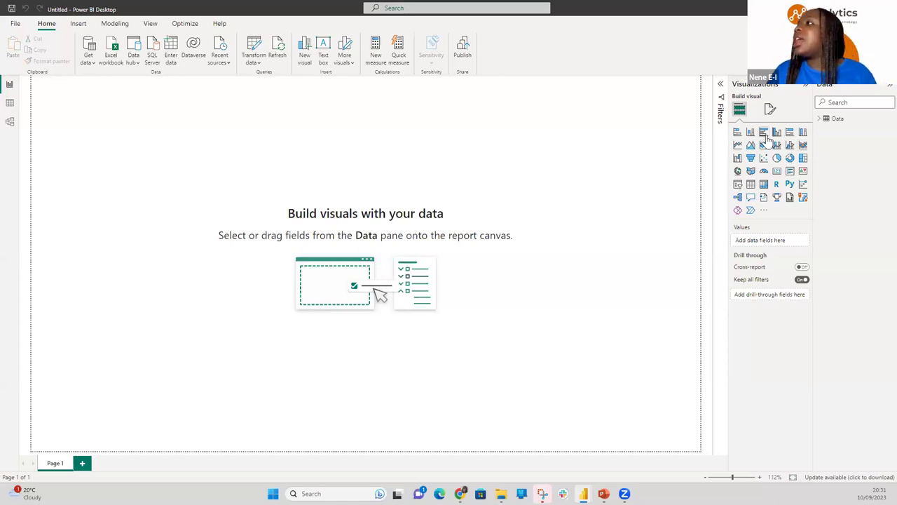
Expand the Data table's fields, then insert a rectangle and stretch it to cover the whole report page.
click(820, 119)
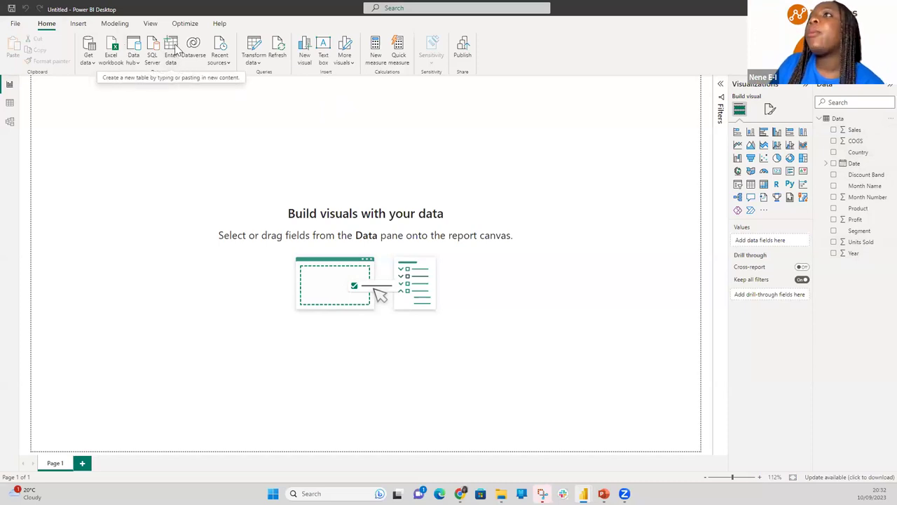
click(78, 24)
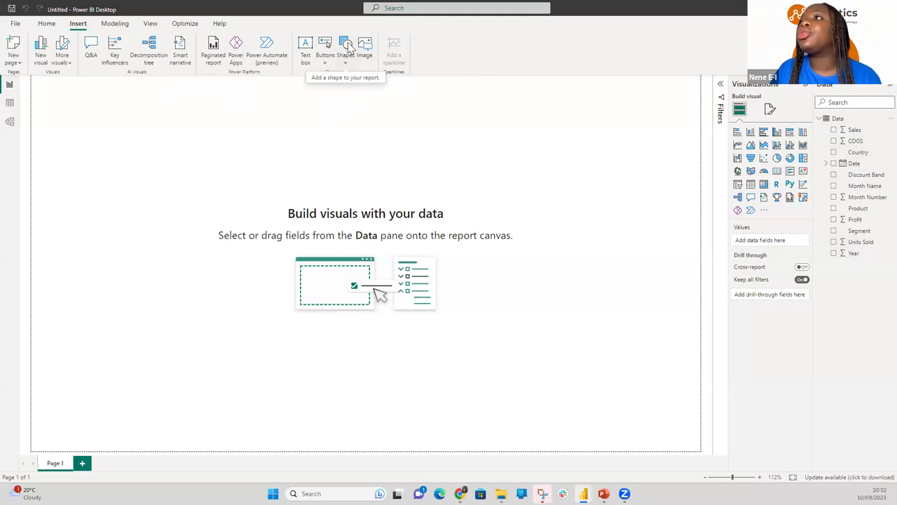
click(345, 48)
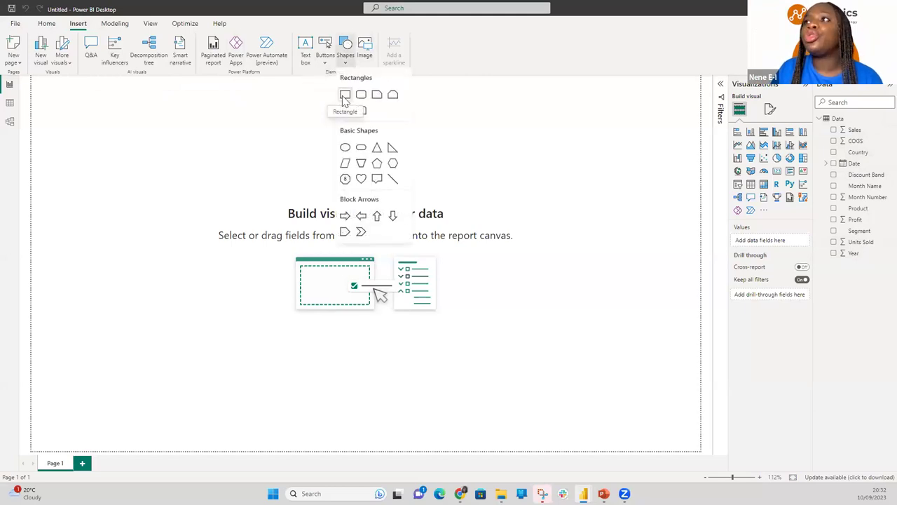
click(343, 99)
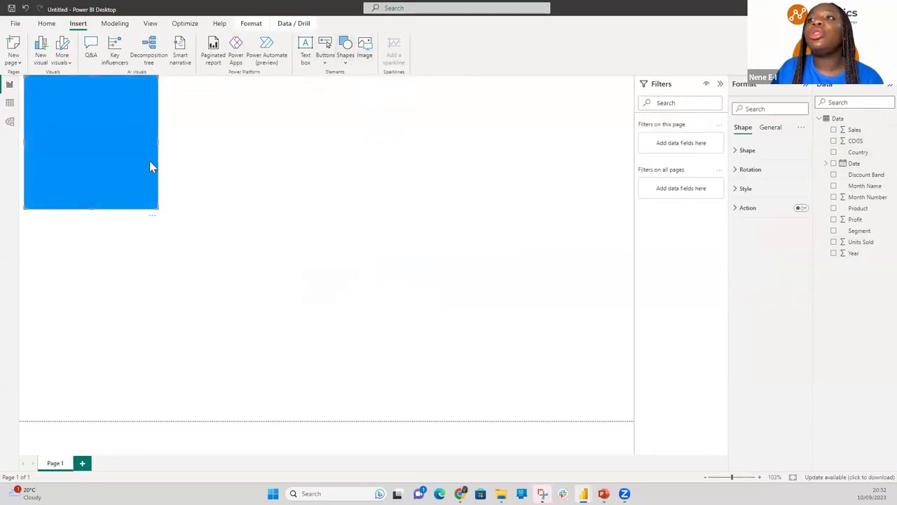
drag(157, 209, 633, 421)
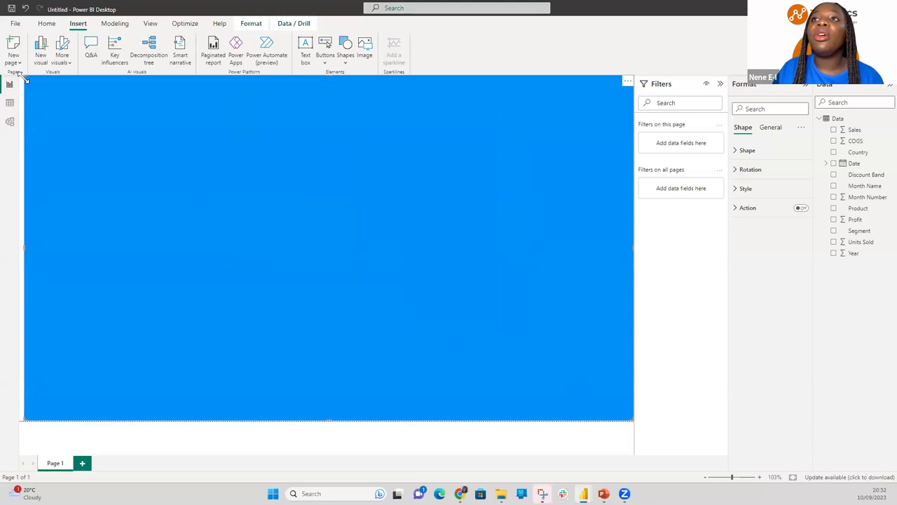
drag(24, 75, 19, 75)
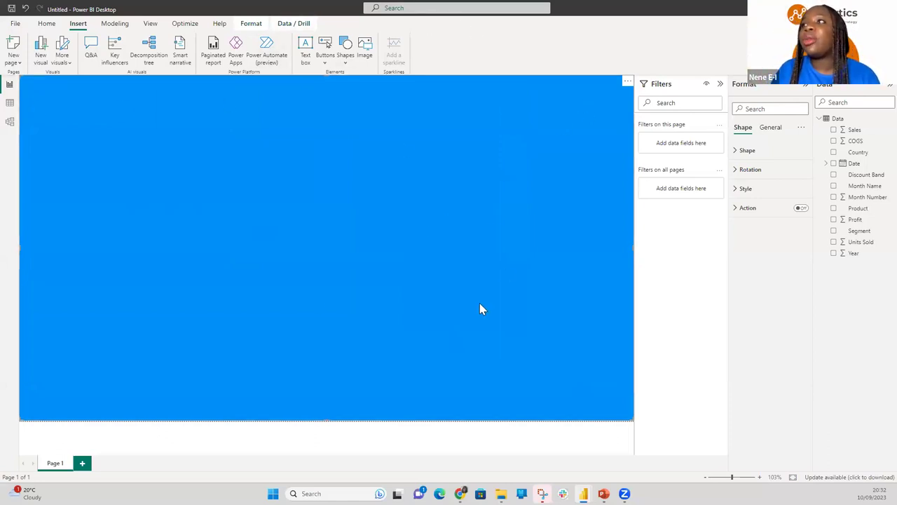
Fill the page-sized rectangle with the lightest orange (peach) theme tint and turn off its border.
click(742, 190)
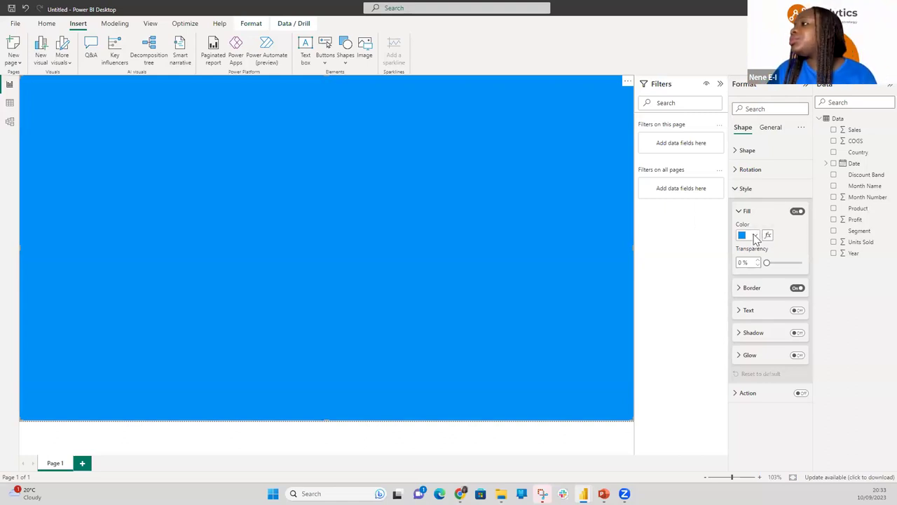
click(753, 236)
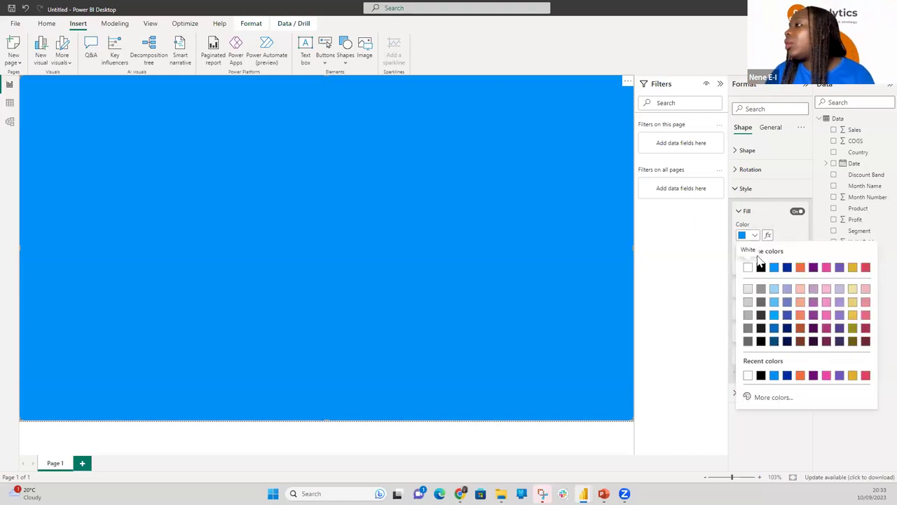
click(800, 293)
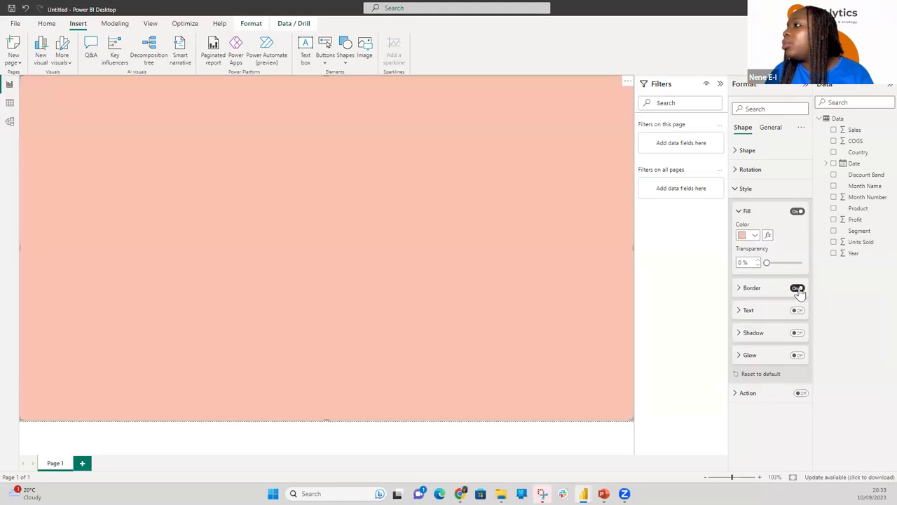
click(740, 213)
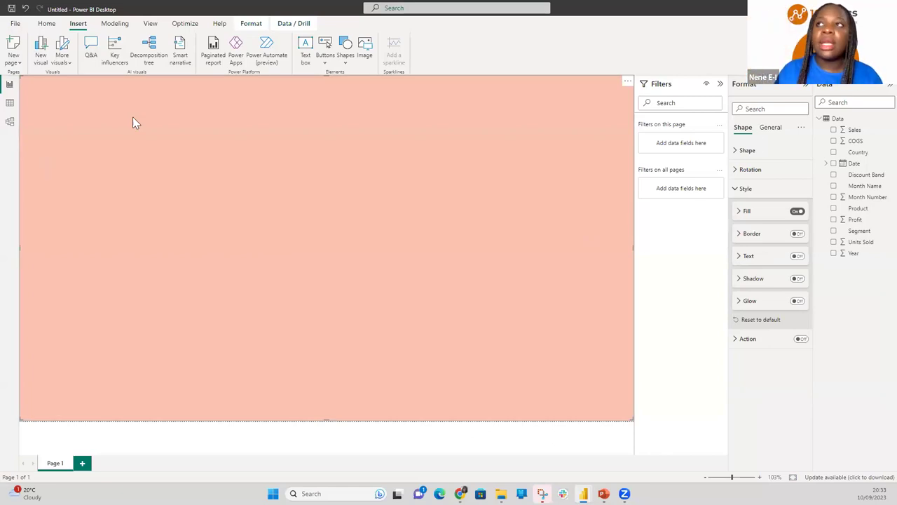
Insert a rounded rectangle and shape it into a thin header banner across the page's upper edge, with a small margin on both sides.
click(347, 48)
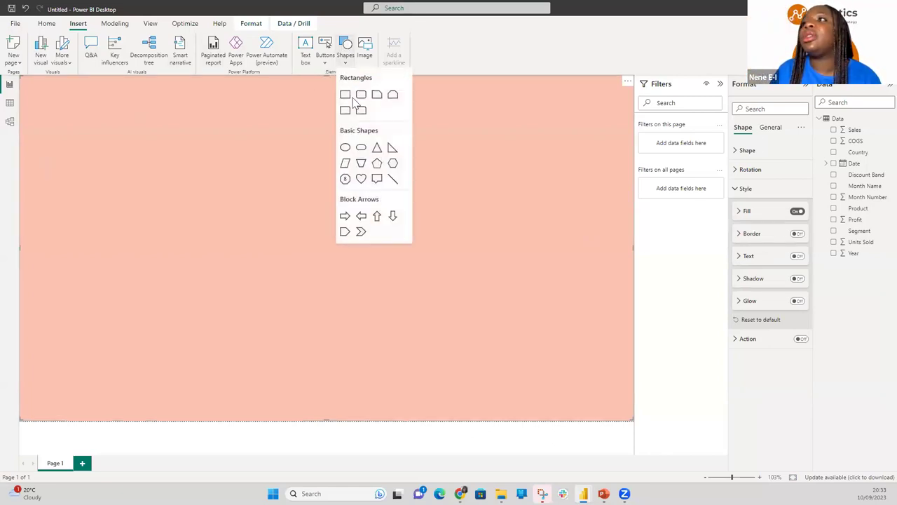
click(361, 95)
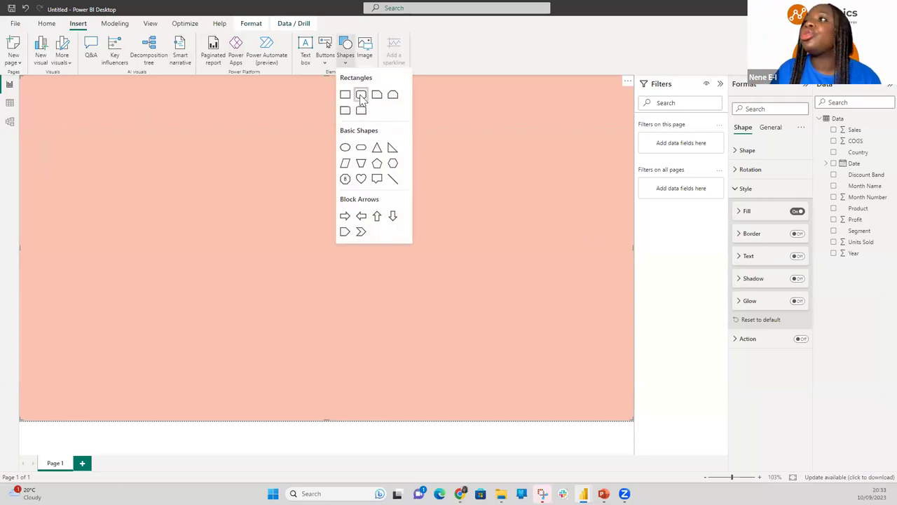
drag(146, 135, 99, 88)
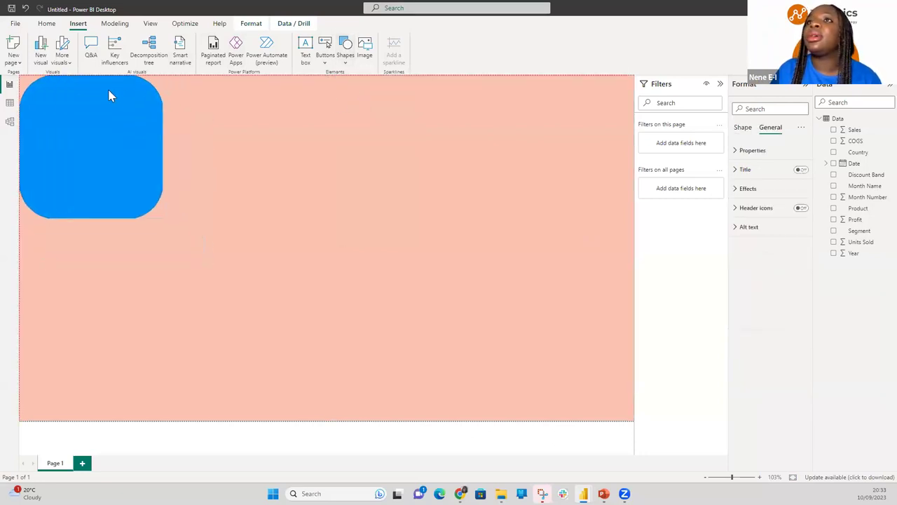
drag(160, 219, 629, 111)
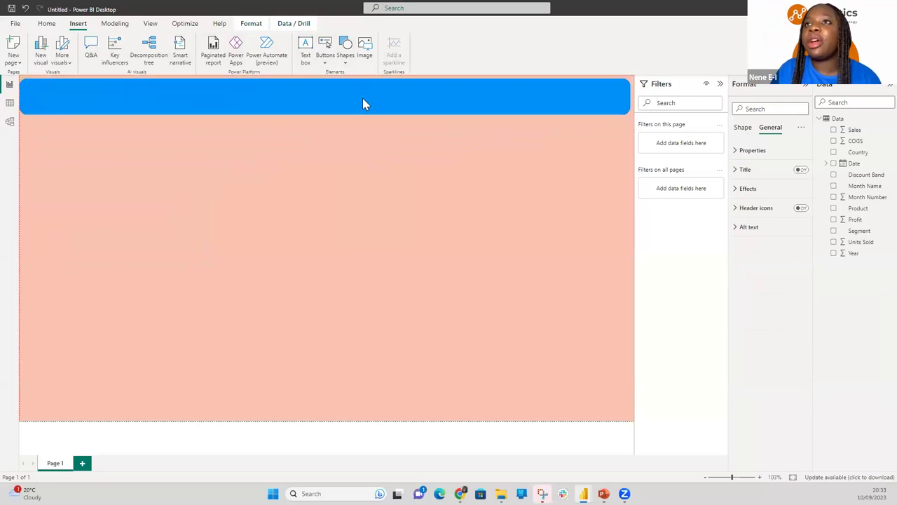
drag(326, 112, 327, 104)
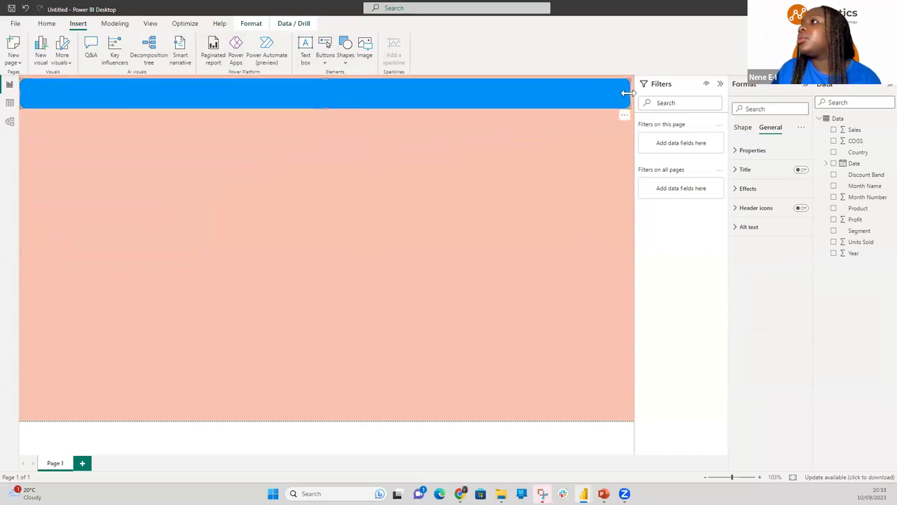
drag(549, 93, 552, 92)
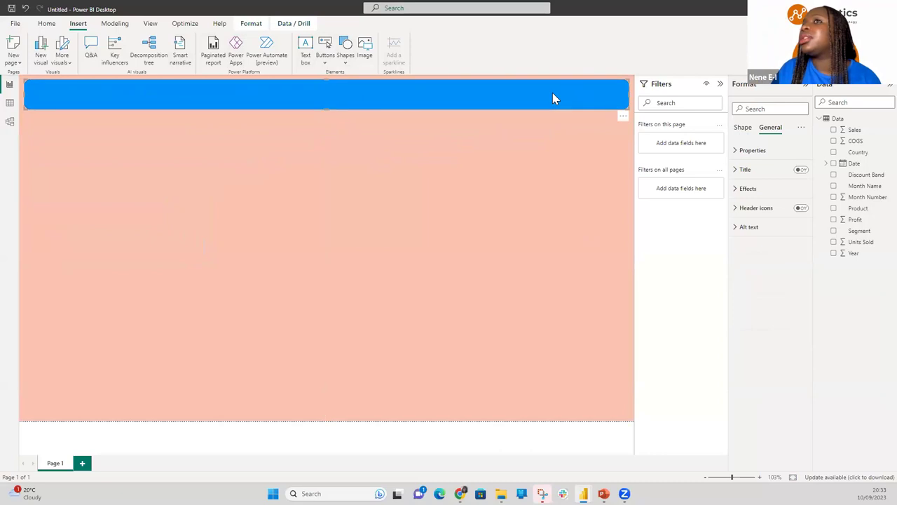
Fill the rounded header banner with the darkest orange (brown) theme shade, turn off its border, and clear the selection.
click(742, 188)
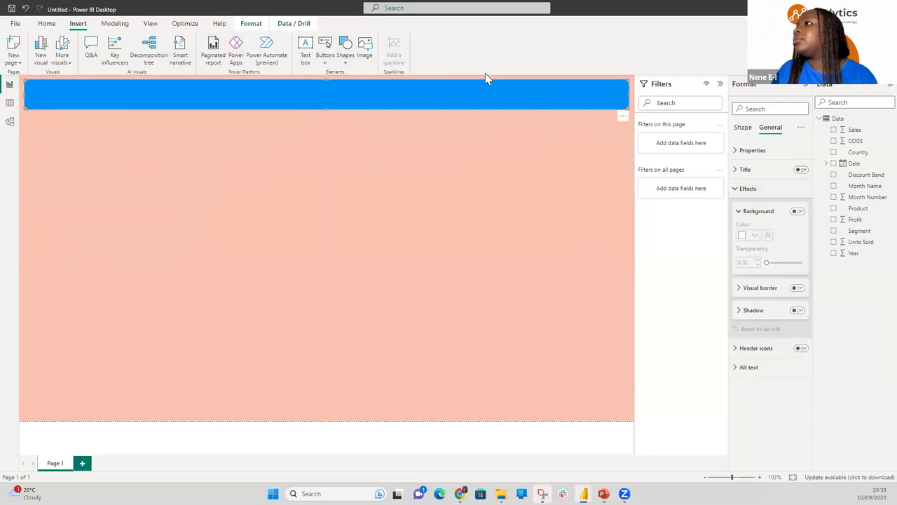
click(744, 187)
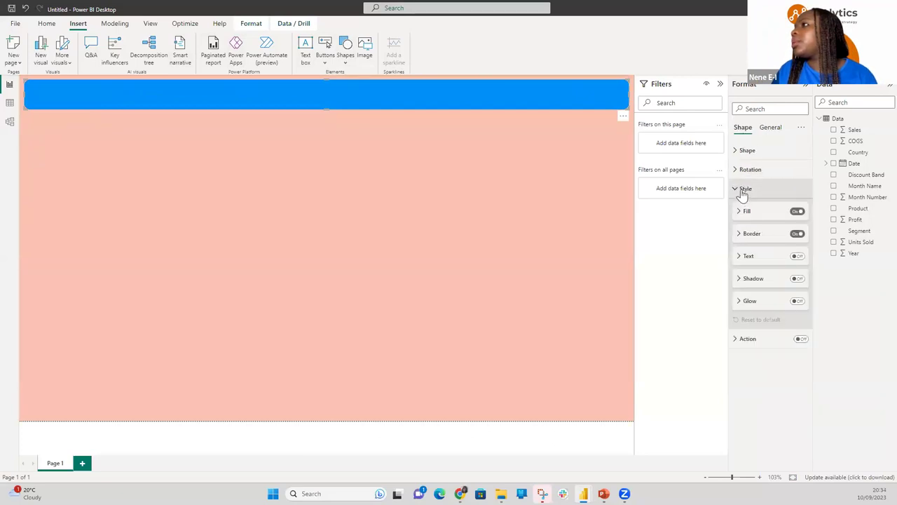
click(741, 154)
click(741, 154)
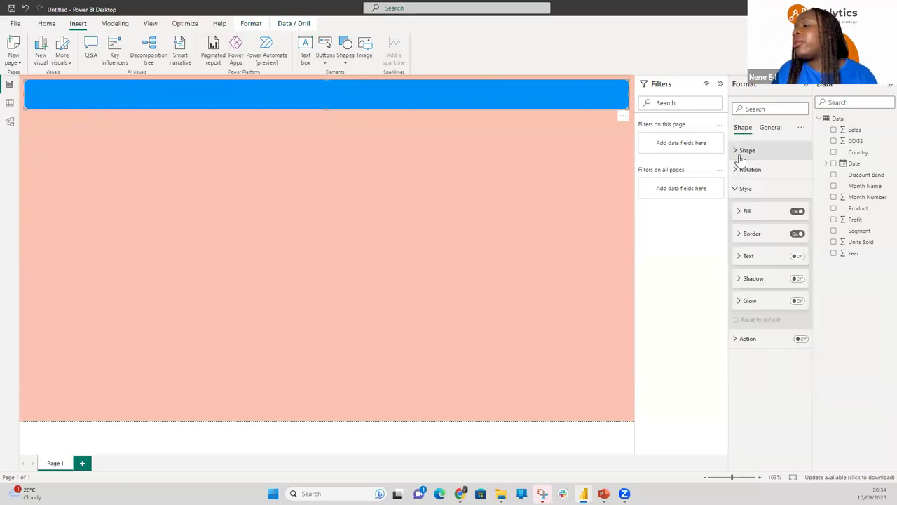
click(742, 212)
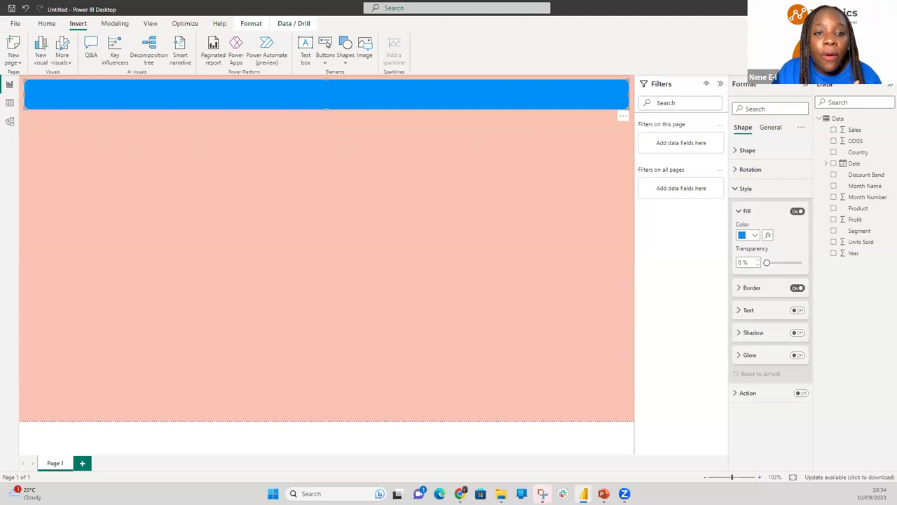
click(742, 152)
click(743, 152)
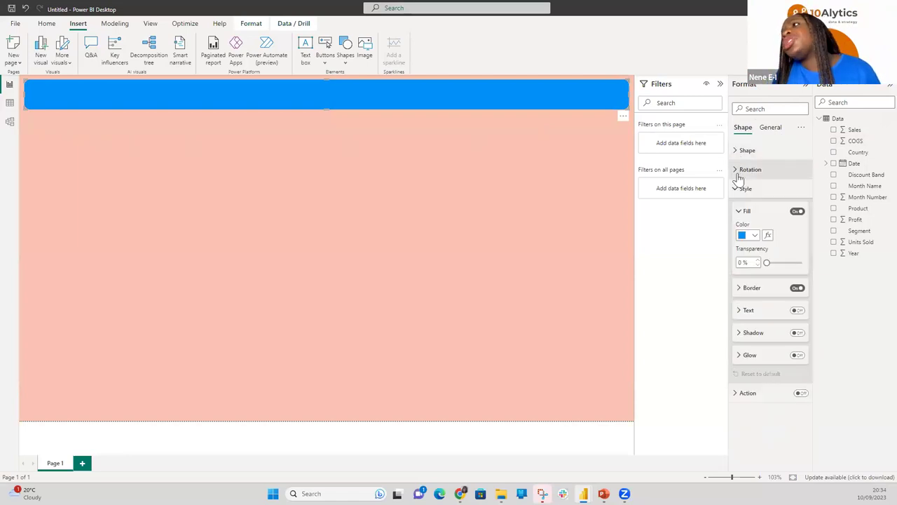
click(754, 235)
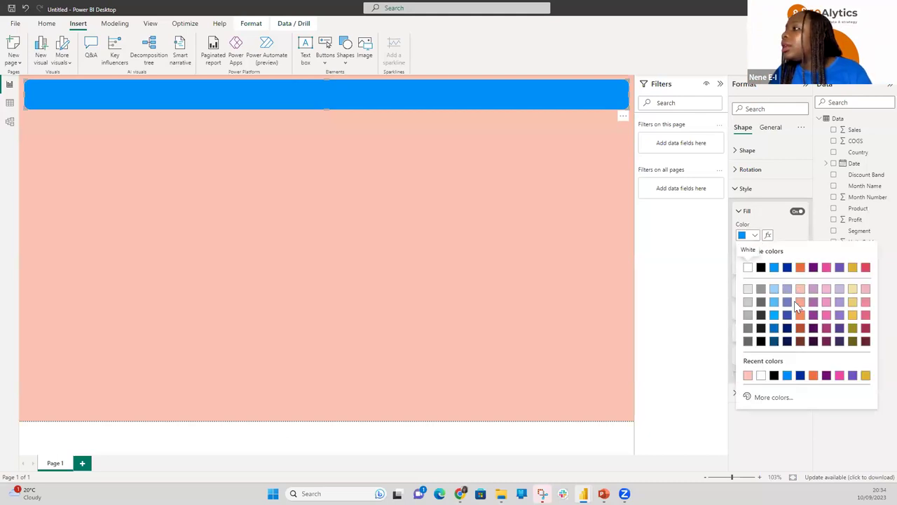
click(800, 342)
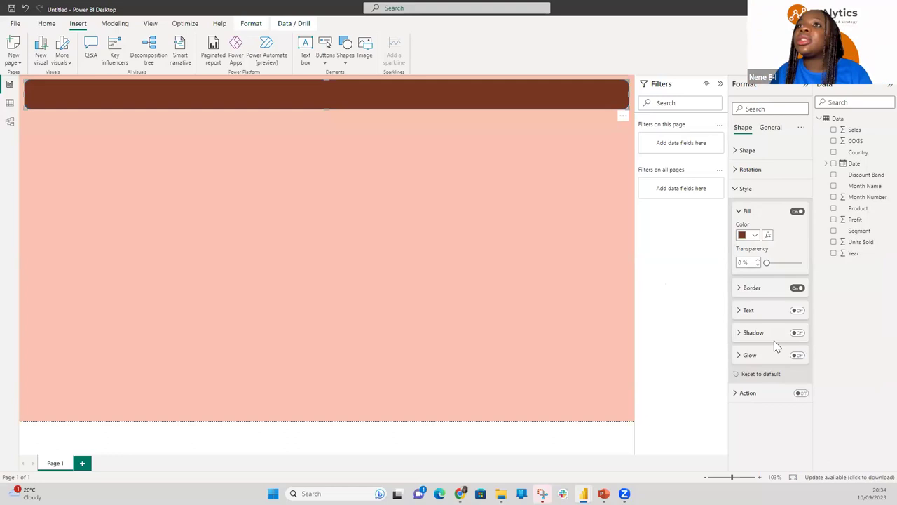
click(799, 288)
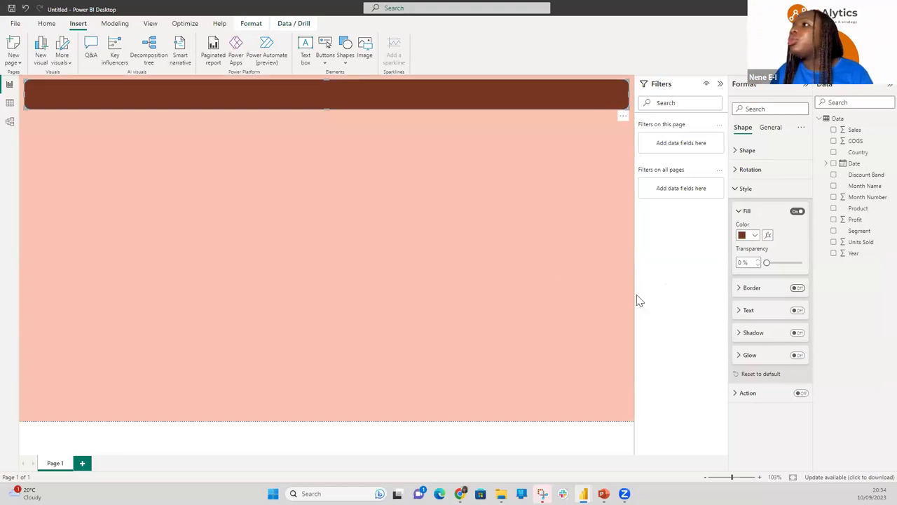
click(569, 284)
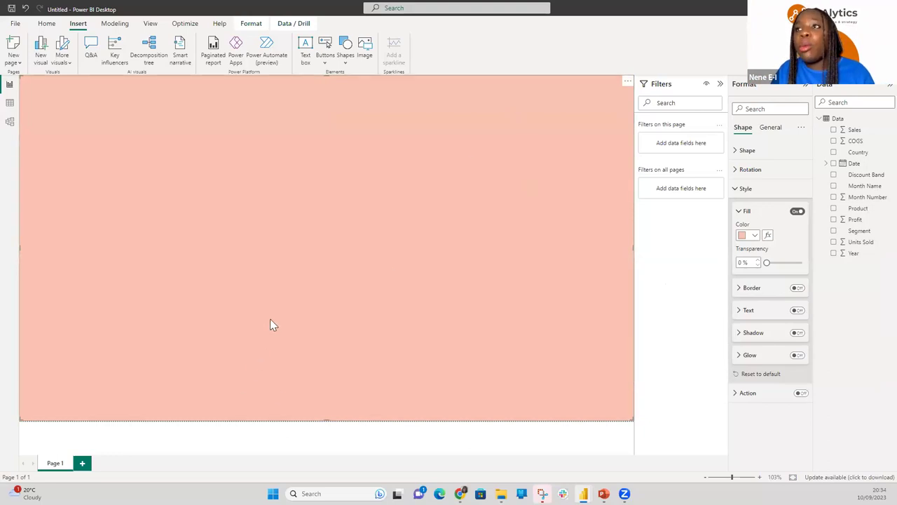
key(Escape)
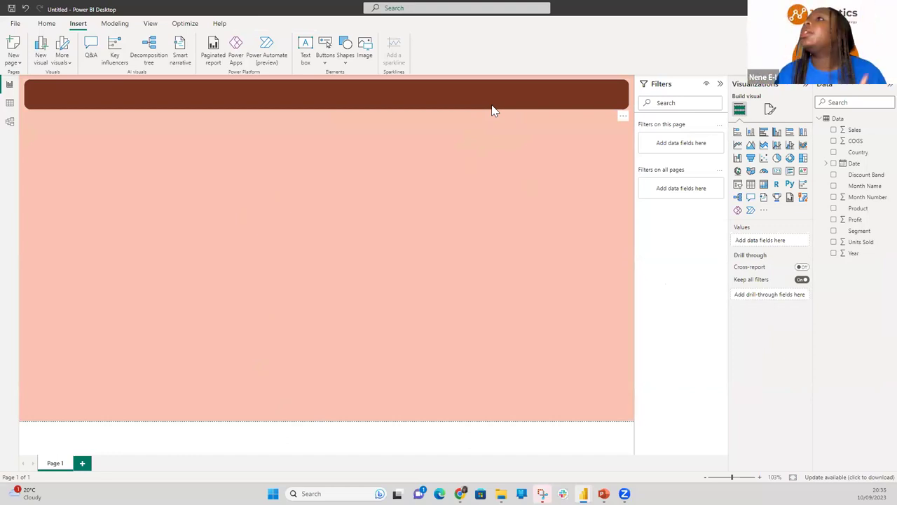
Add a text box reading "TET Manufacturing Sales Performance Dashboard 2013/2014" and resize it to a wide, single-line strip below the banner.
click(306, 46)
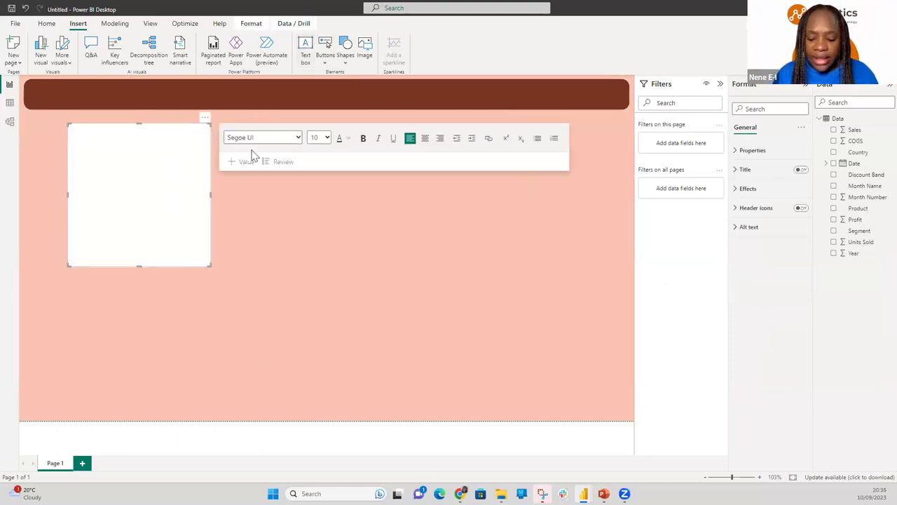
text(Te)
text(T Manufacturi)
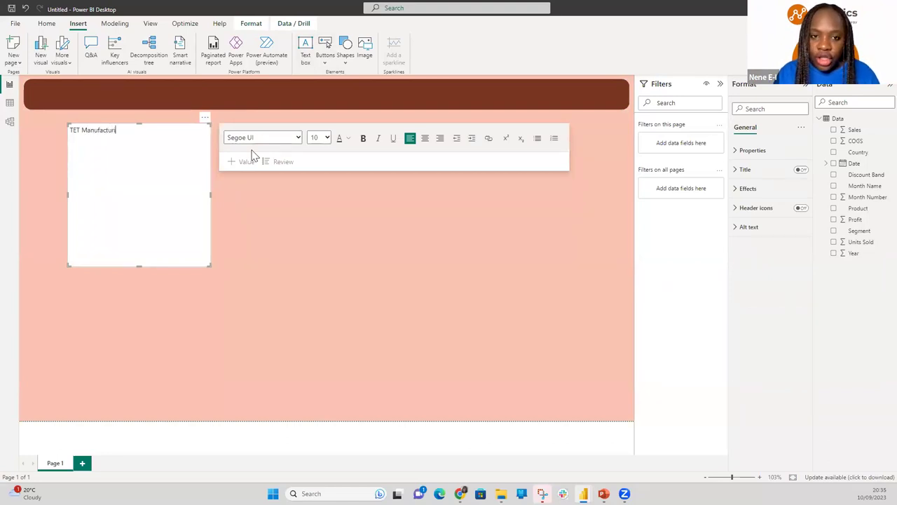
text(ng Sale)
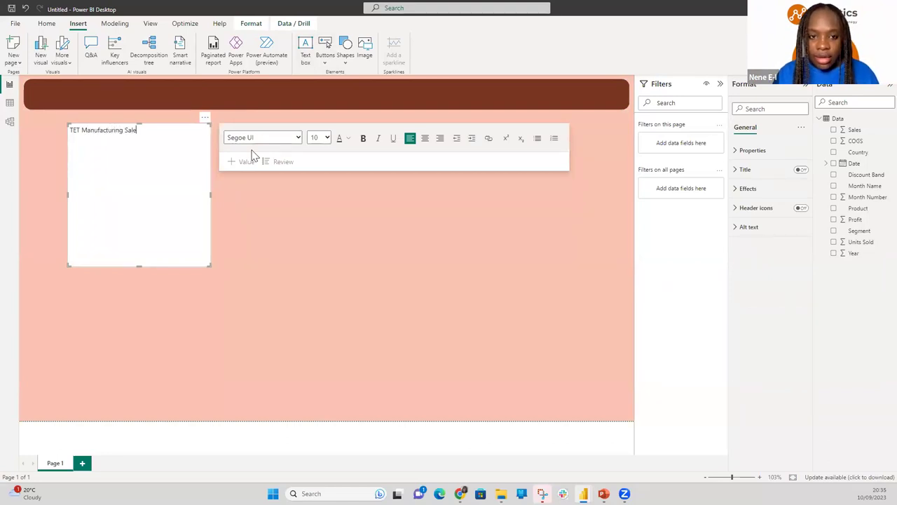
text(s Performan)
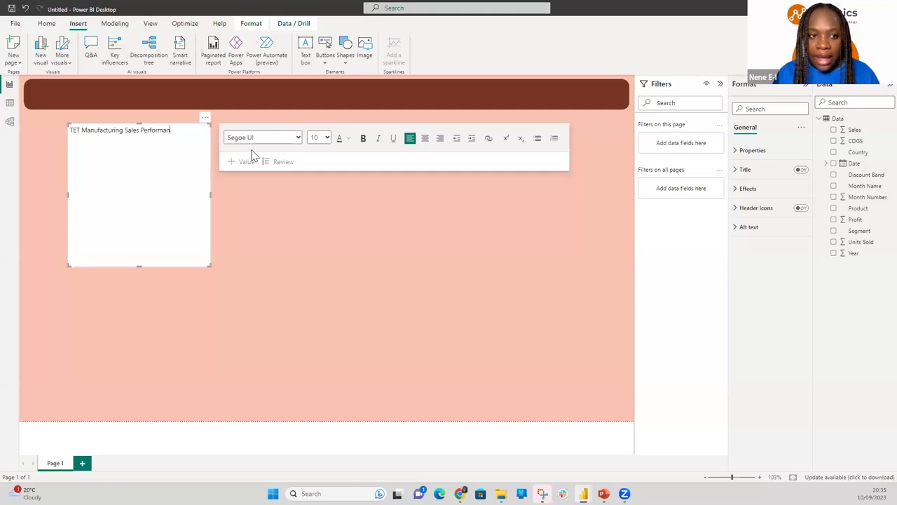
text(ce Da)
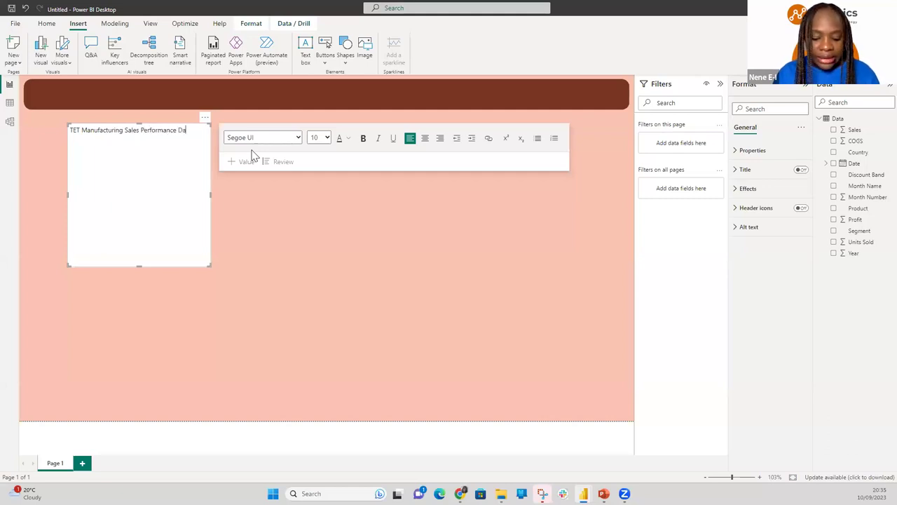
text(shboard)
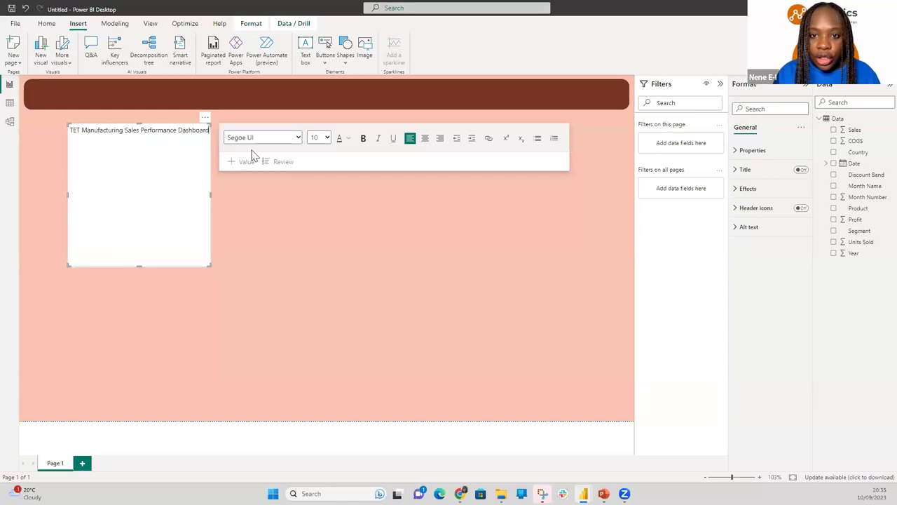
text( 2013)
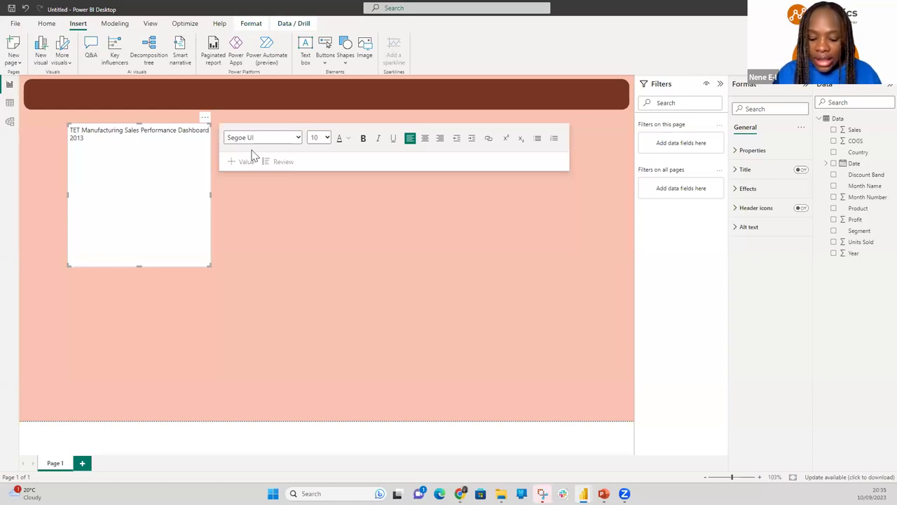
text(/2014)
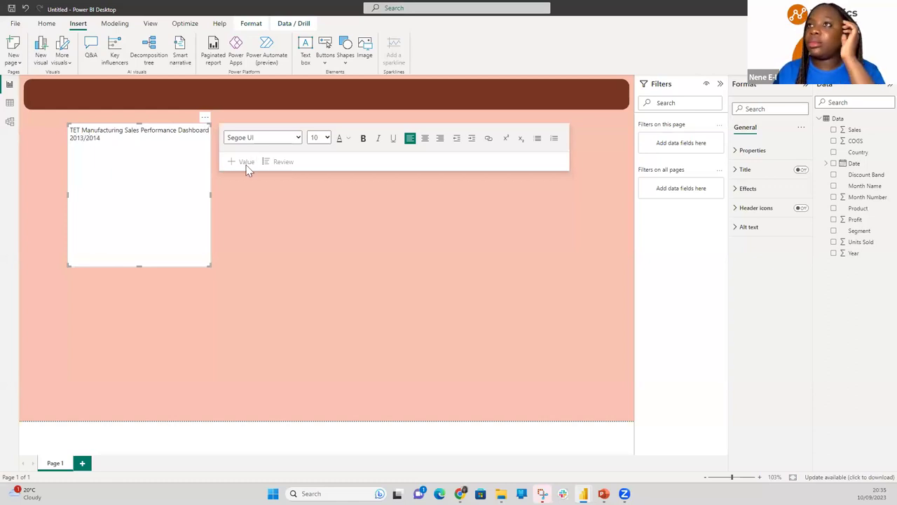
drag(210, 195, 405, 173)
drag(236, 267, 243, 138)
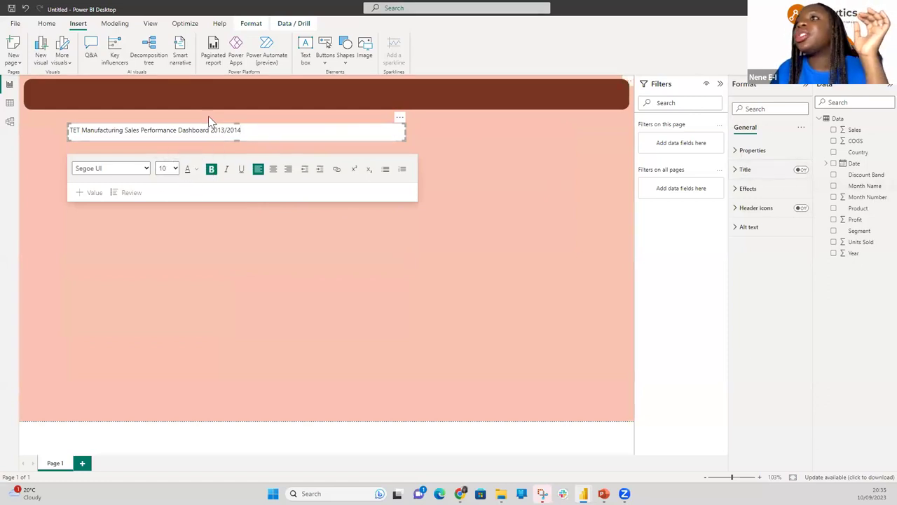
Turn off the background of the title text box and clear the selection.
click(747, 188)
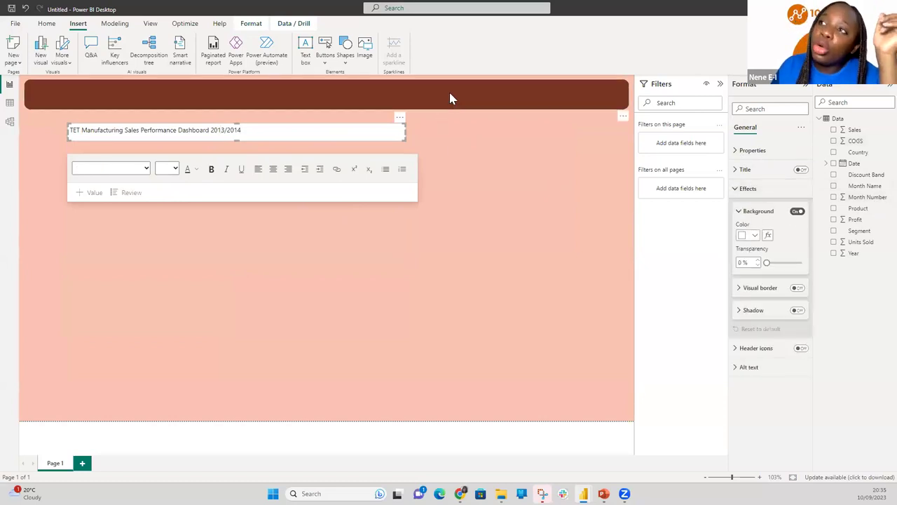
click(797, 211)
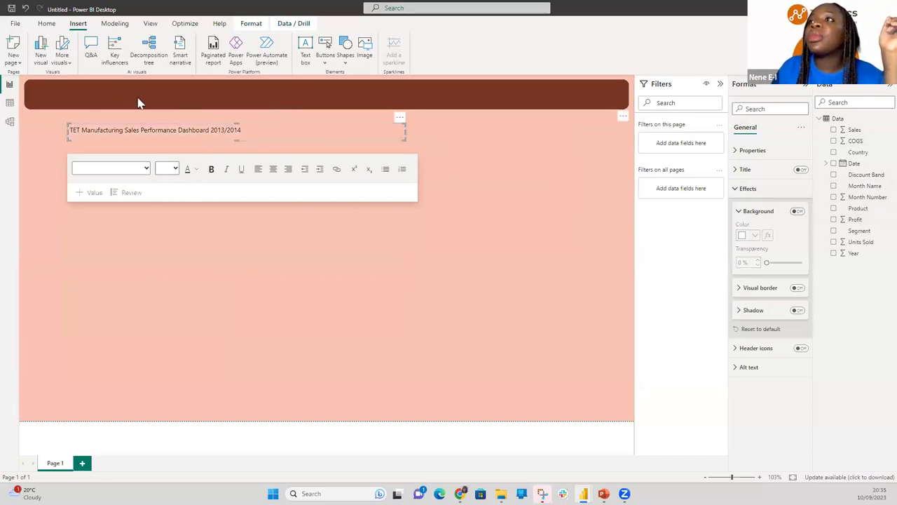
click(187, 129)
key(Escape)
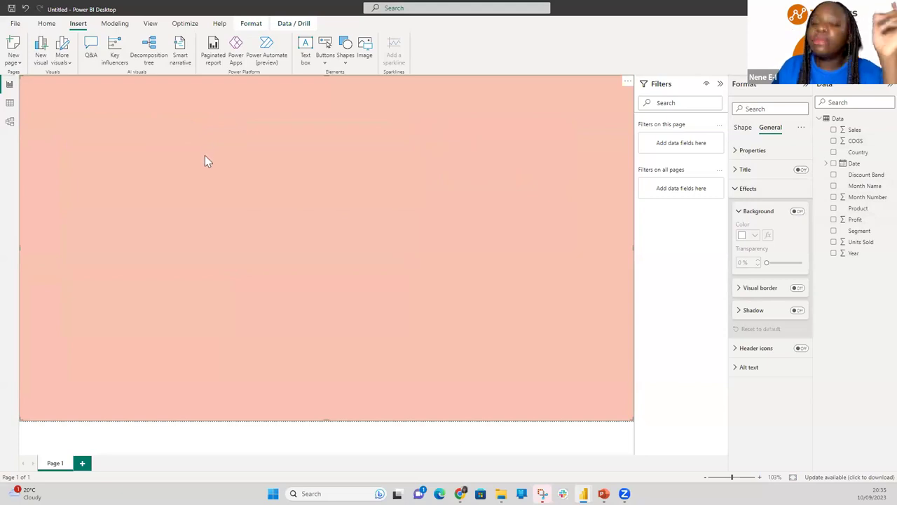
click(489, 242)
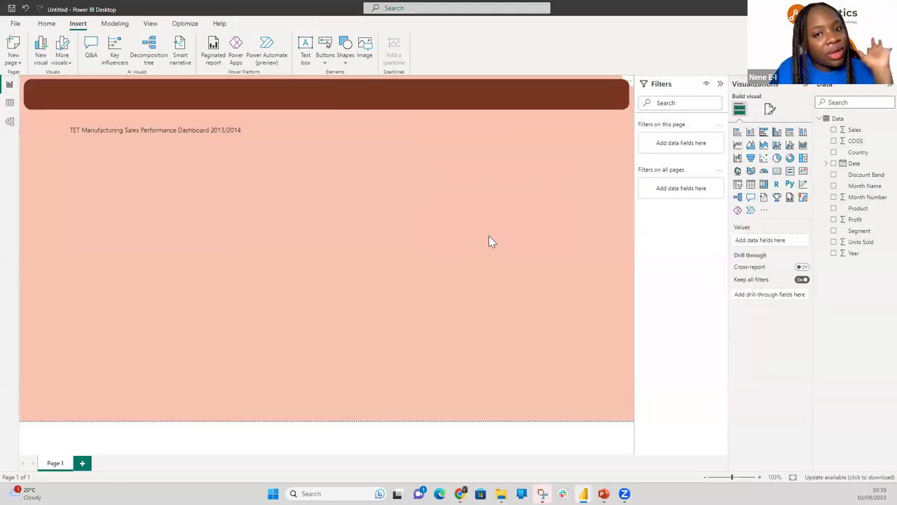
Make the whole dashboard title text bold and set its font color to white.
click(241, 129)
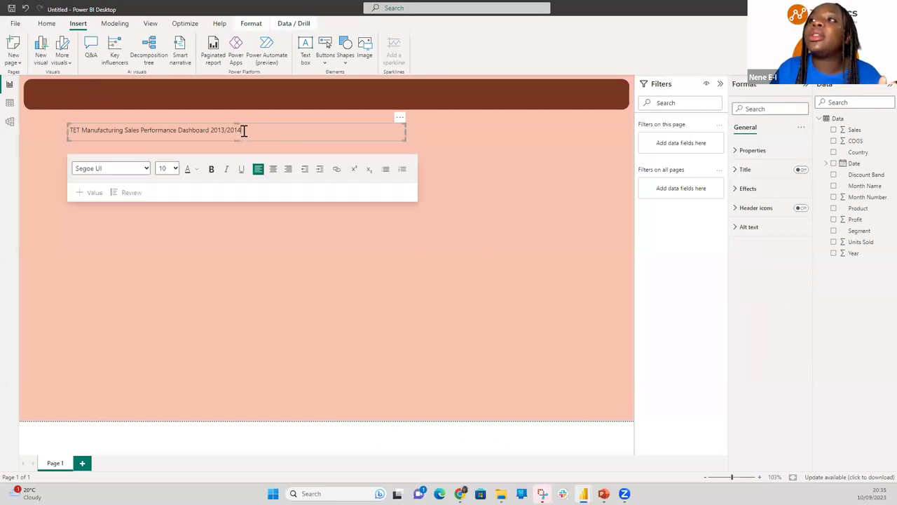
key(ctrl+a)
click(211, 170)
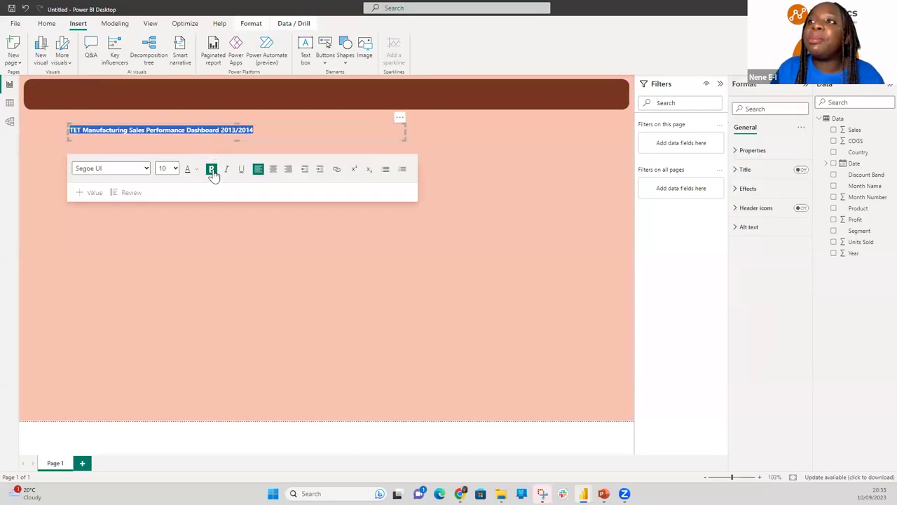
click(197, 171)
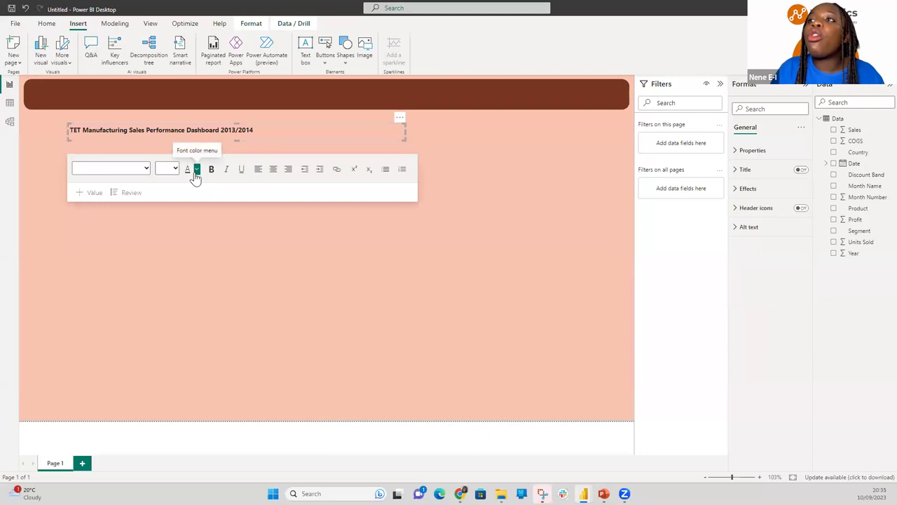
click(188, 171)
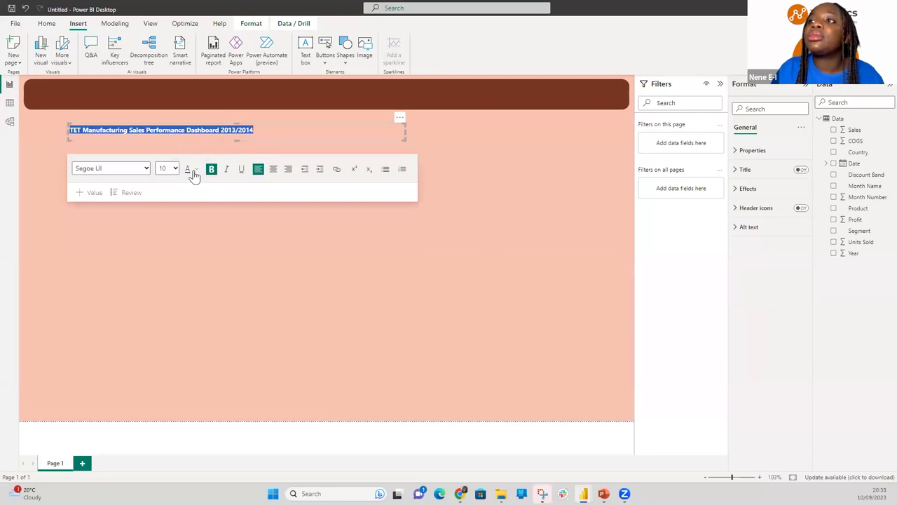
click(195, 170)
click(206, 202)
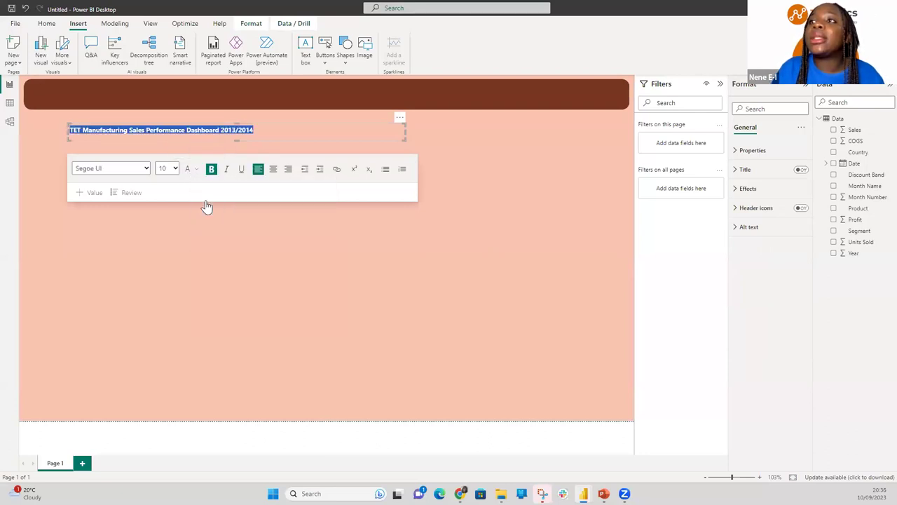
Move the title text box up onto the brown header banner and deselect it.
click(290, 136)
drag(289, 140, 319, 105)
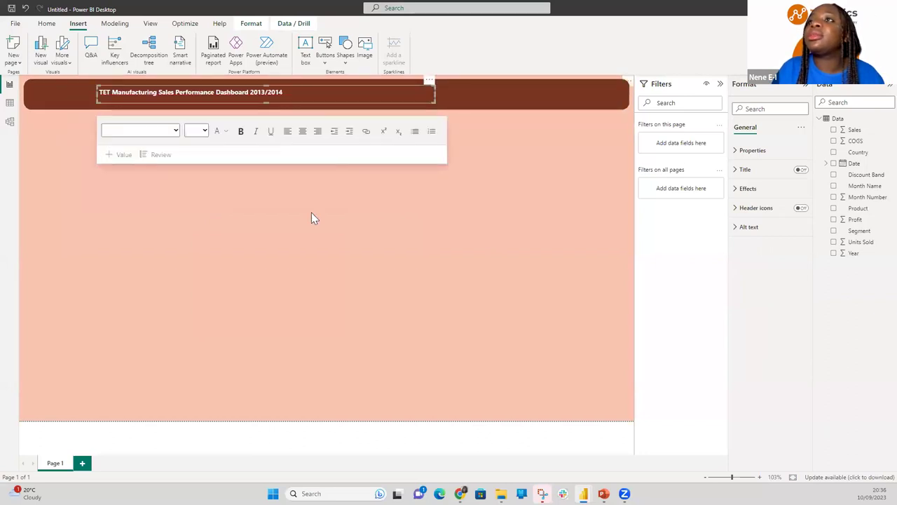
click(236, 161)
Select the whole title text on the banner and set its font size to 24.
click(197, 98)
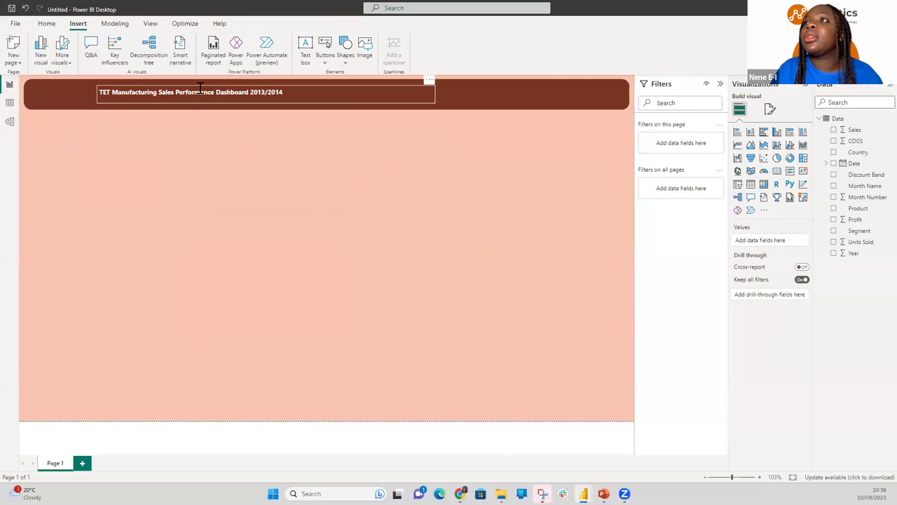
click(197, 98)
triple_click(197, 98)
click(207, 133)
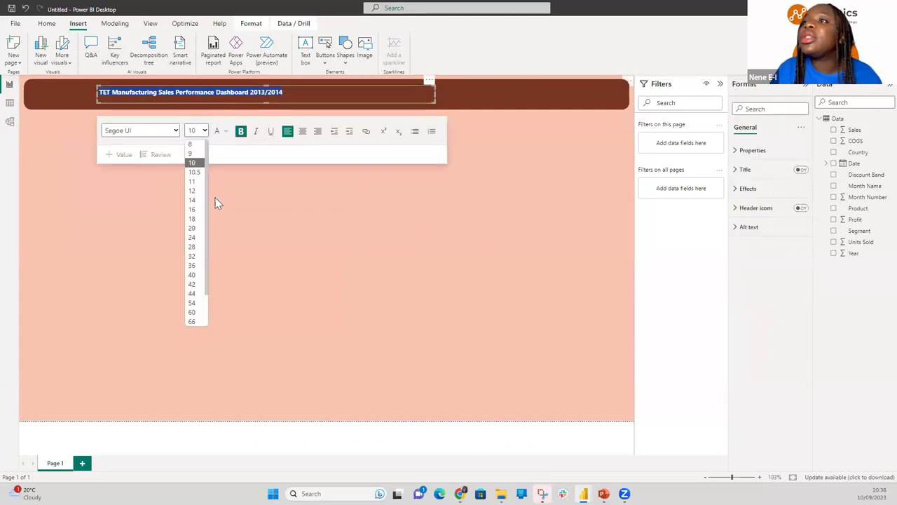
click(194, 239)
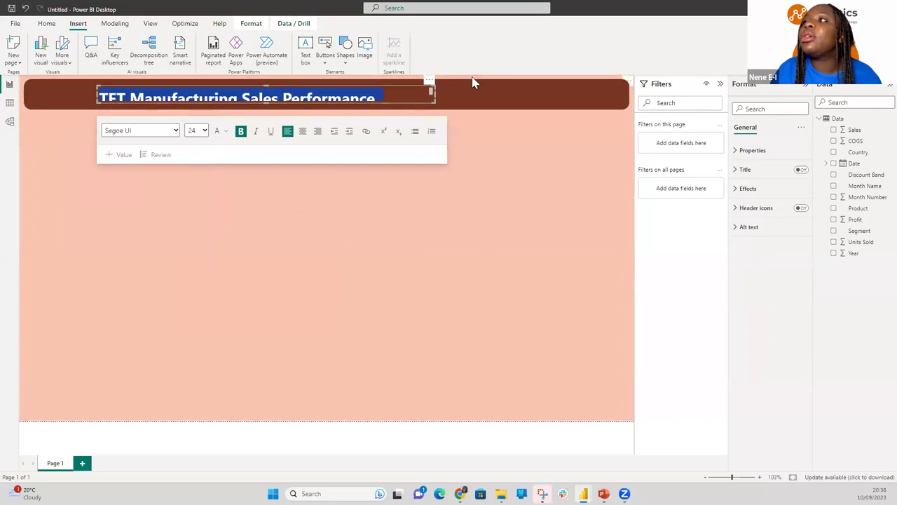
Widen the title text box on both sides so the title fits on one line, and center-align the text.
drag(433, 91, 586, 96)
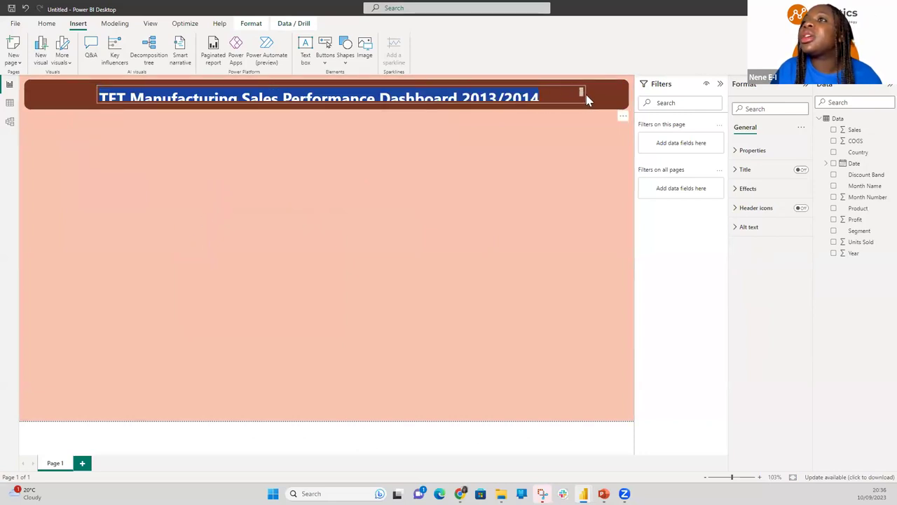
drag(94, 93, 73, 96)
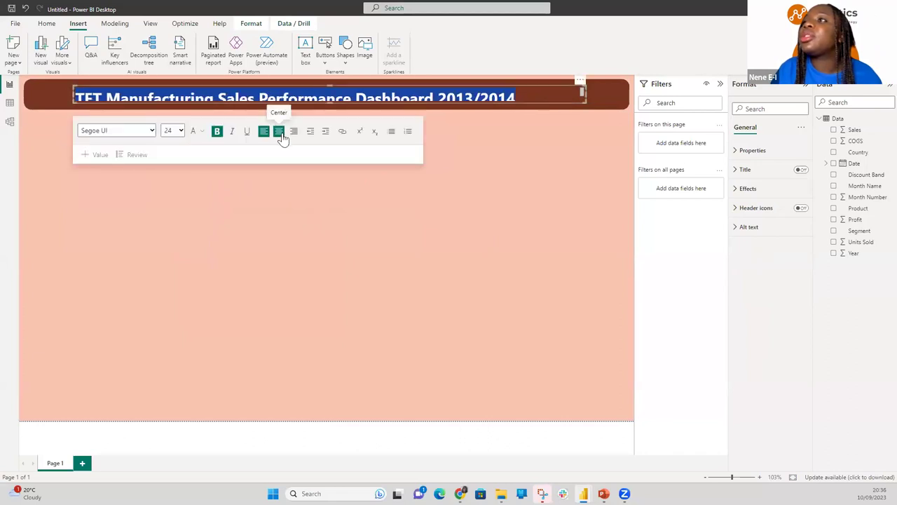
click(279, 131)
Reposition the title text box and enlarge it to the banner's height so the full title fits without a scroll bar.
drag(330, 90, 333, 110)
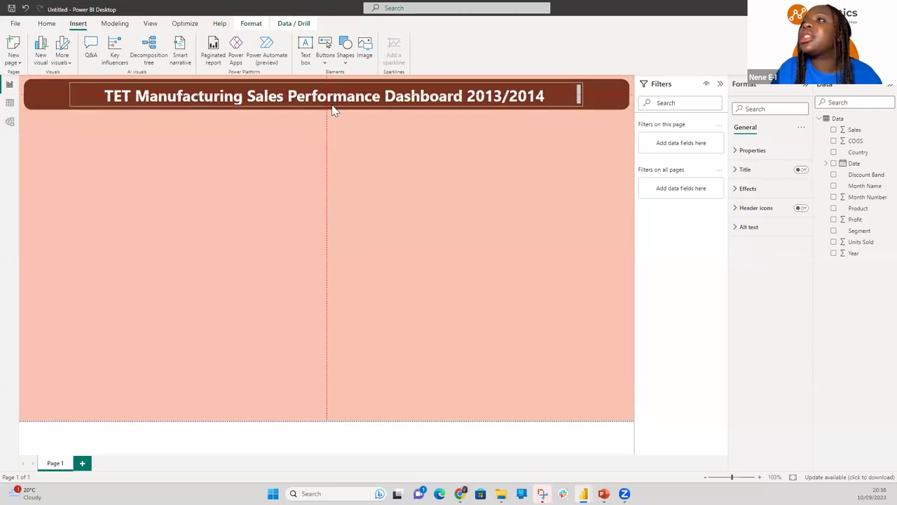
click(477, 155)
click(578, 92)
click(582, 91)
drag(582, 91, 590, 100)
click(585, 93)
drag(328, 83, 332, 109)
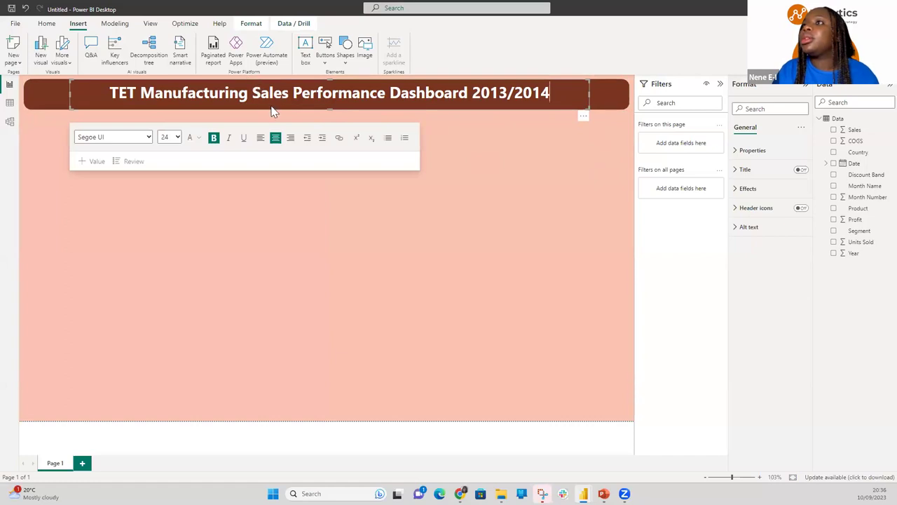
Nudge the title text box slightly so the title sits centered within the header banner, and deselect it.
click(432, 158)
click(493, 85)
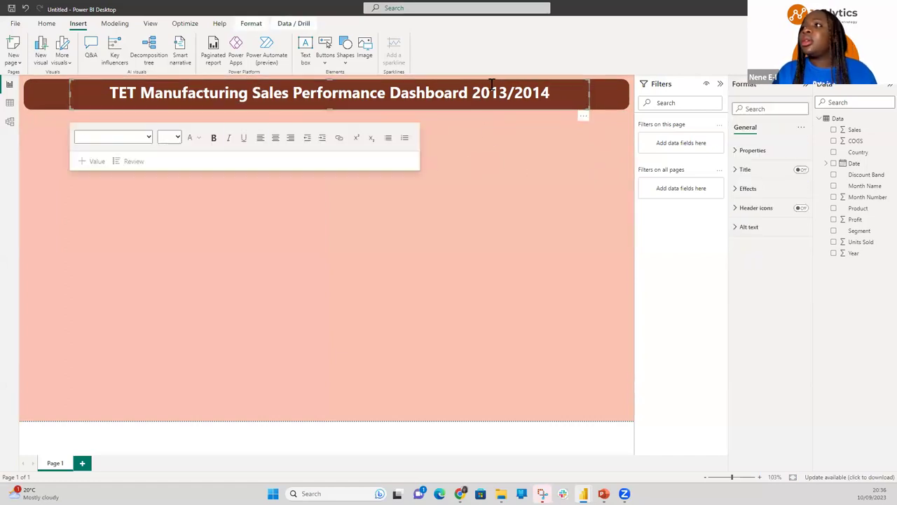
click(494, 114)
click(495, 113)
drag(494, 113, 494, 114)
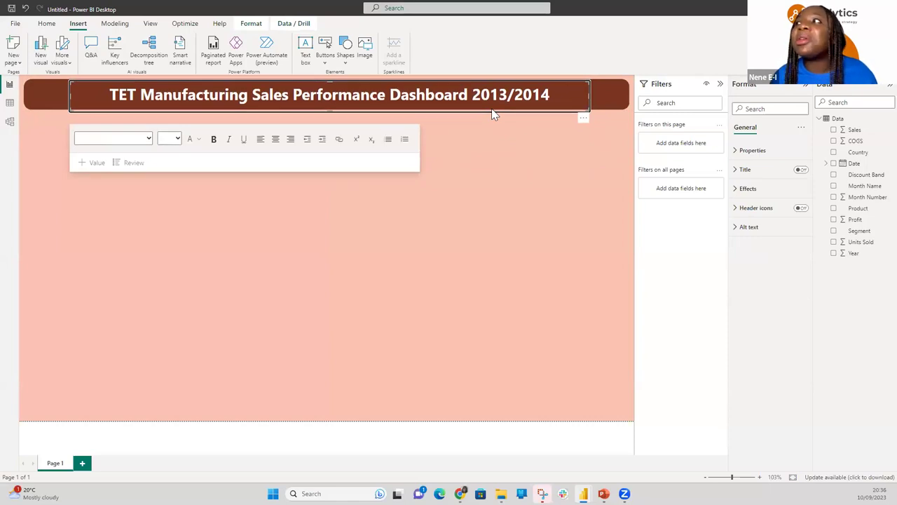
click(494, 114)
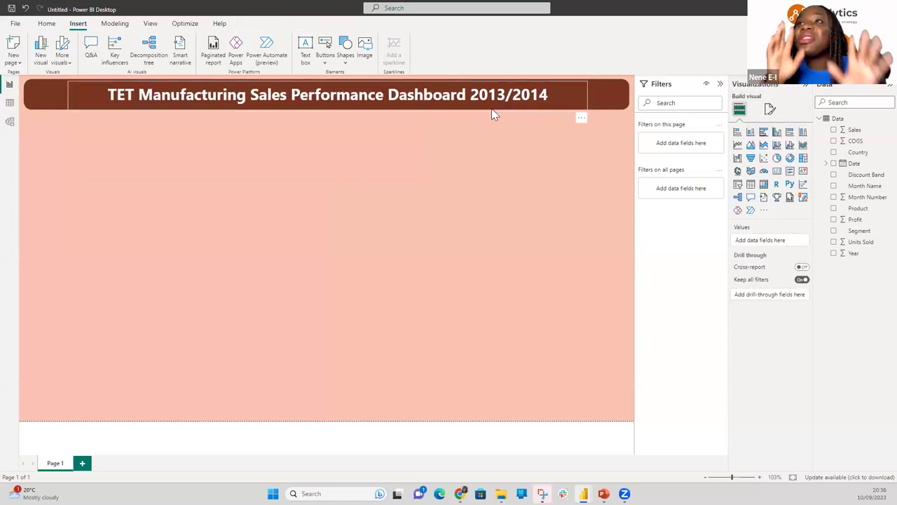
click(458, 135)
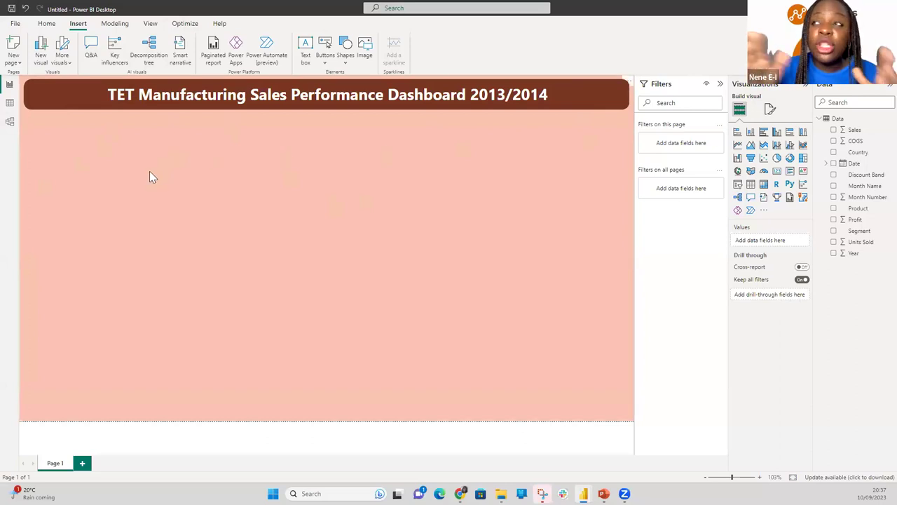
Add a stacked column chart of Units Sold by Product, and place it below the banner near the page's left edge, wider and shorter.
click(752, 132)
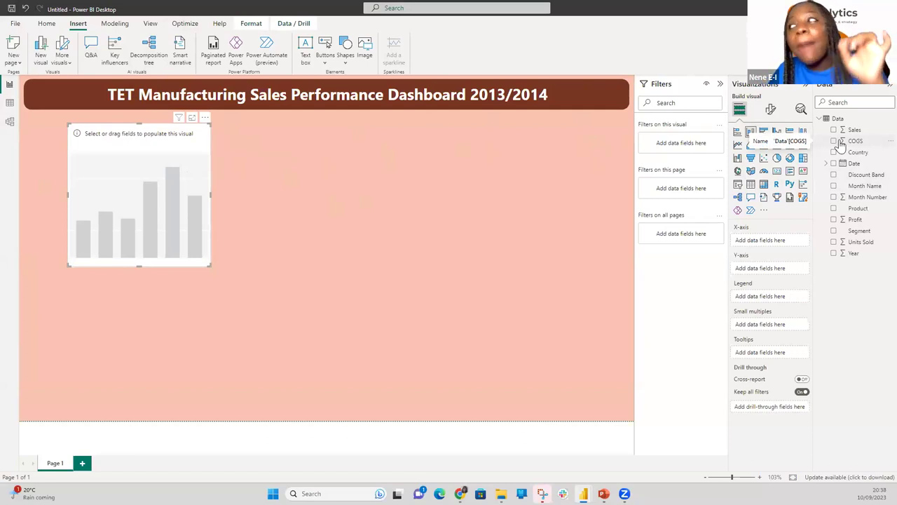
click(834, 245)
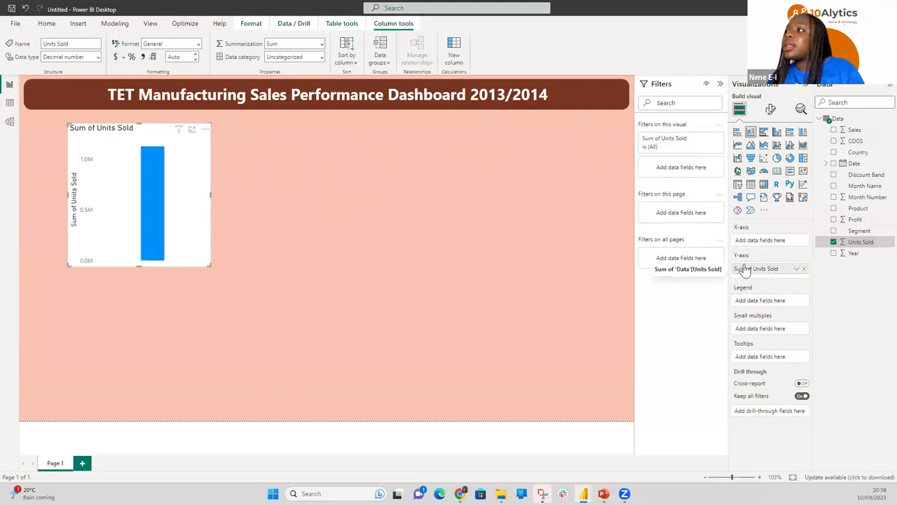
click(833, 209)
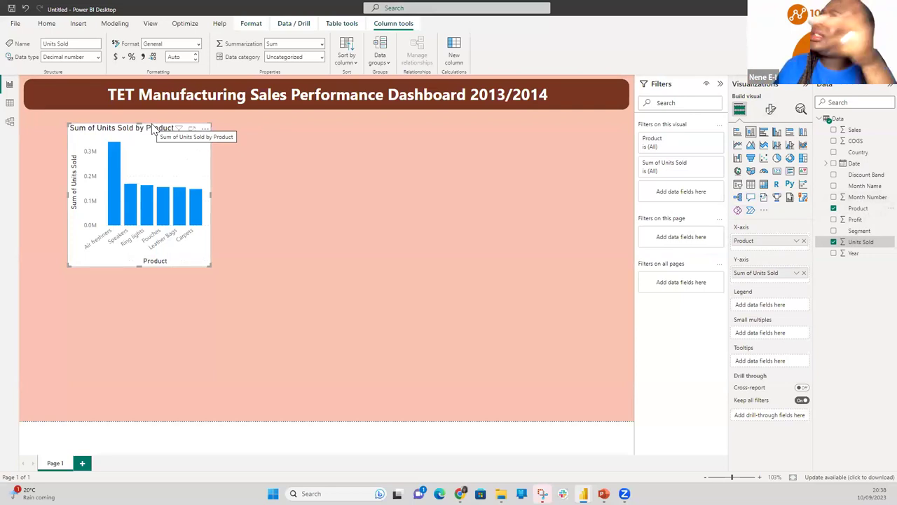
drag(152, 128, 112, 148)
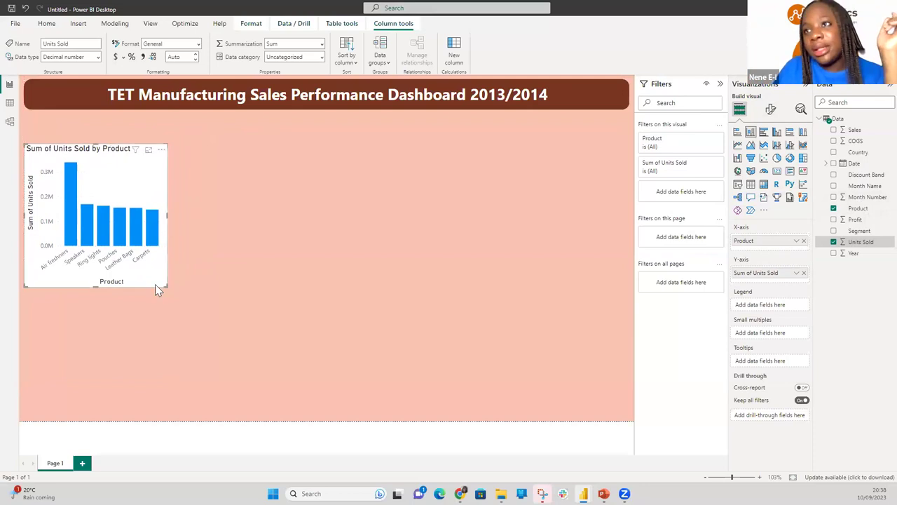
drag(165, 285, 251, 260)
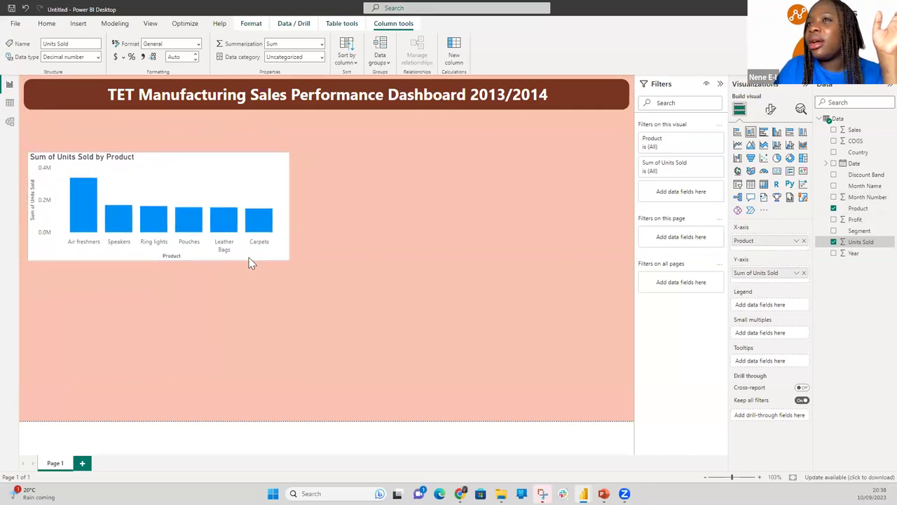
Format the column chart's X-axis value labels in black and bold.
click(770, 110)
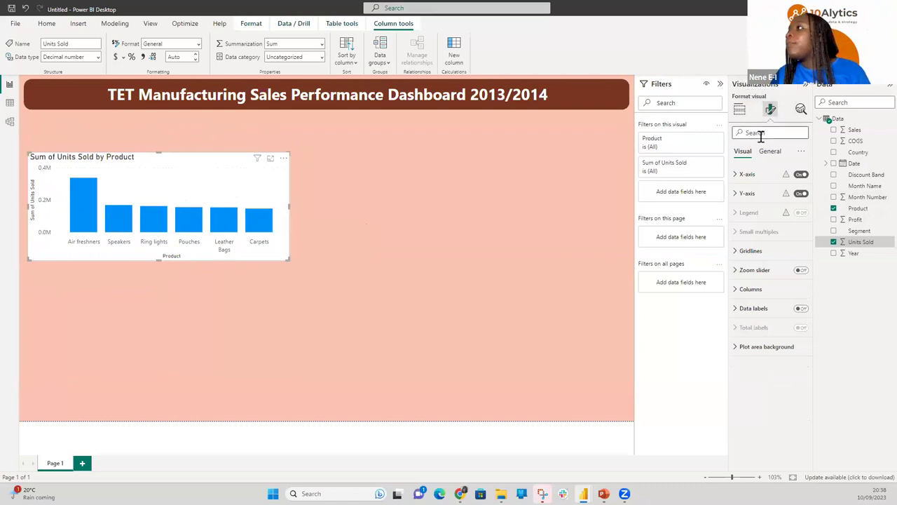
click(734, 173)
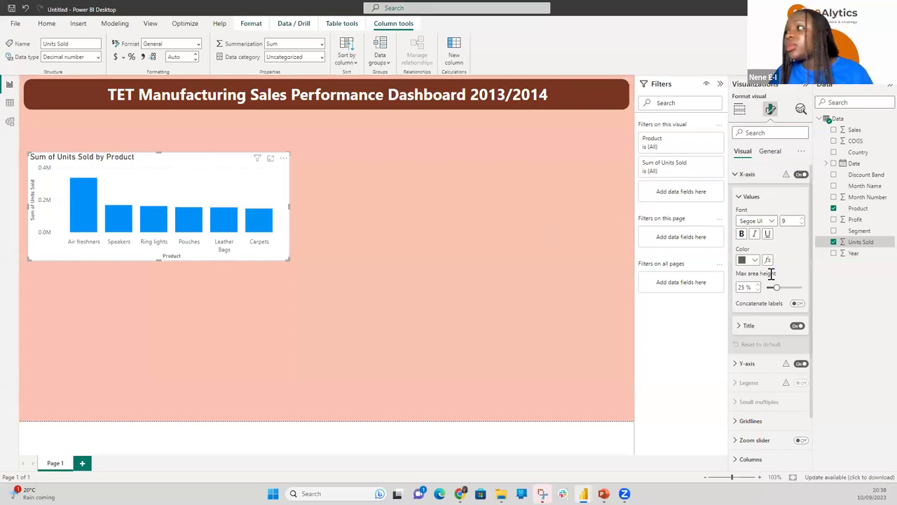
click(749, 260)
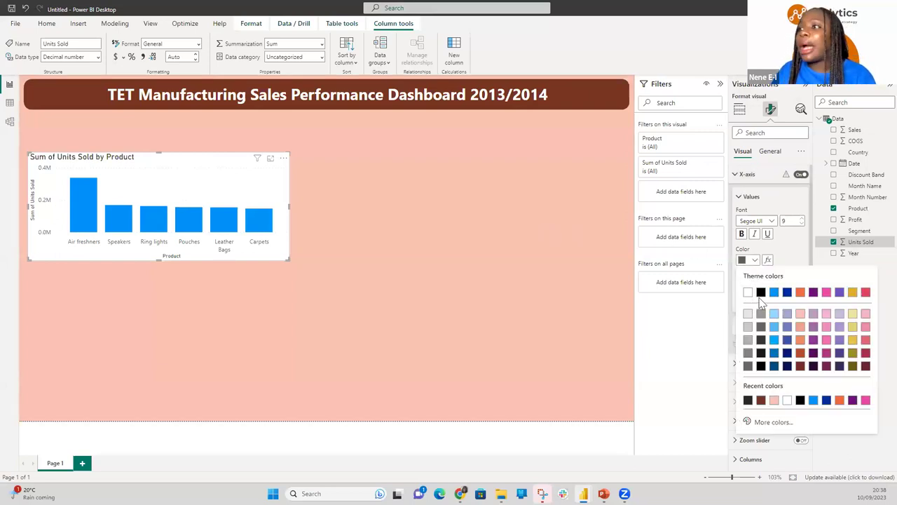
click(762, 293)
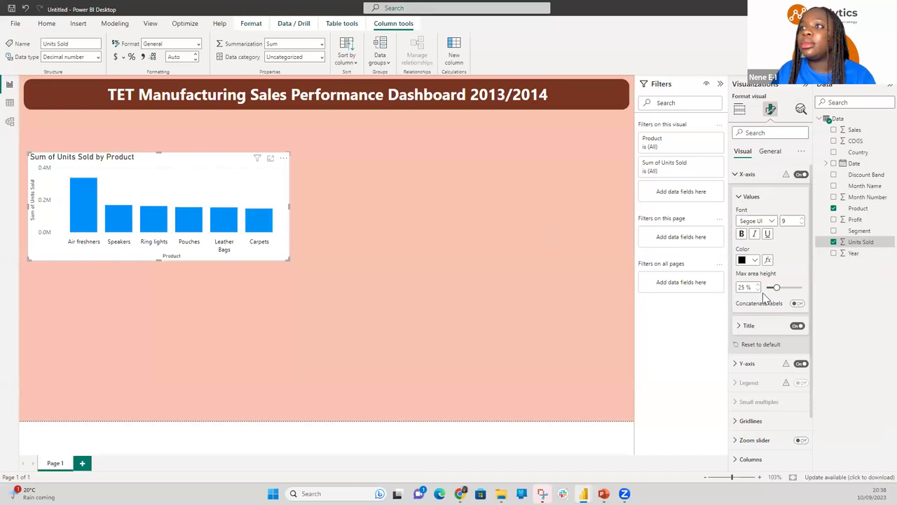
click(746, 261)
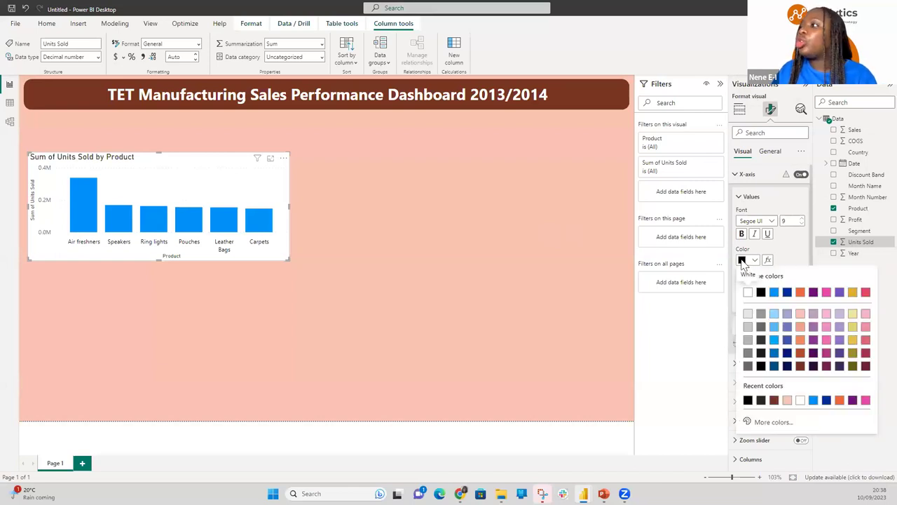
click(743, 261)
click(742, 233)
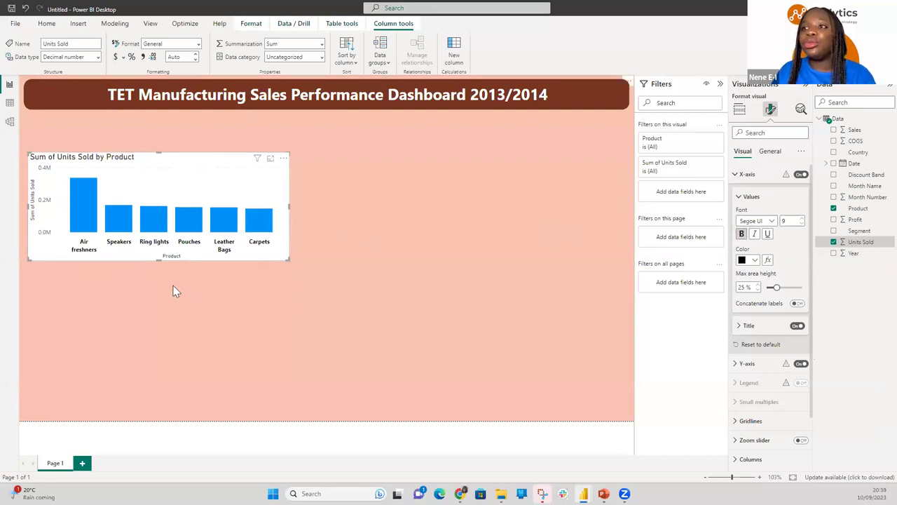
Turn off the column chart's X-axis title and its Y-axis values.
click(798, 327)
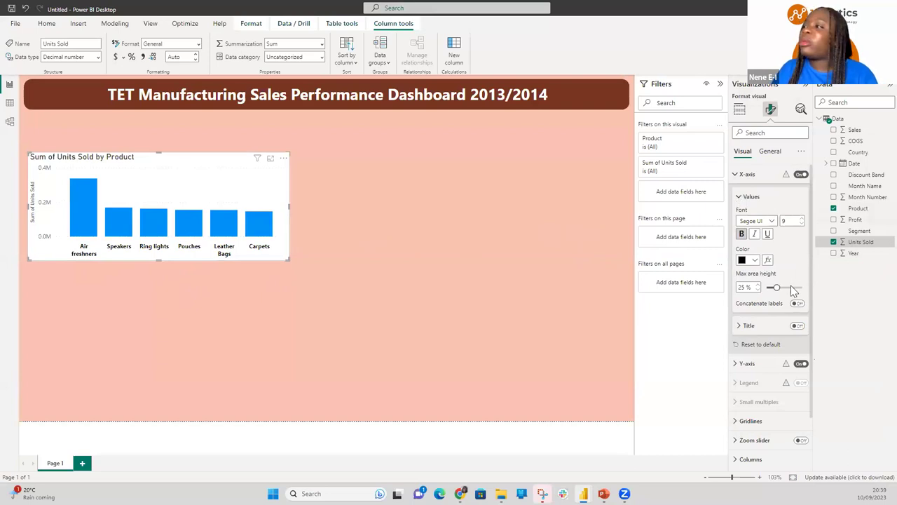
click(736, 175)
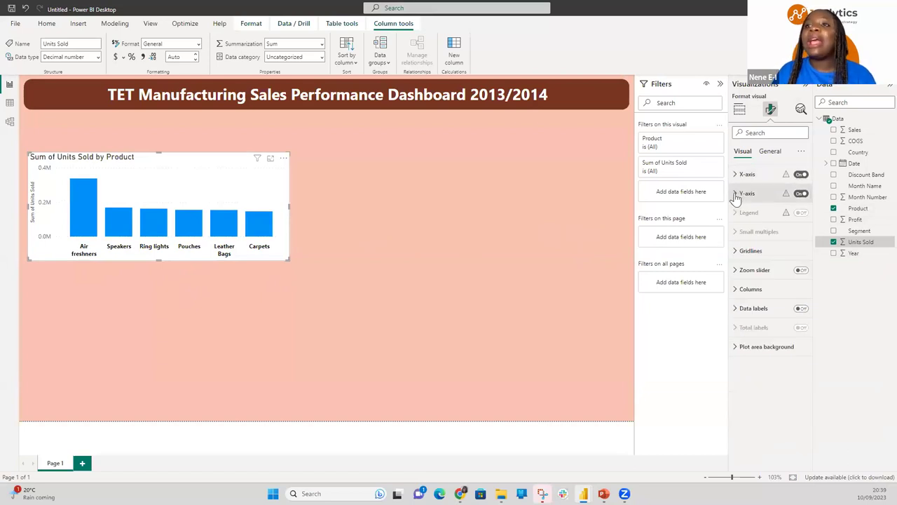
click(801, 194)
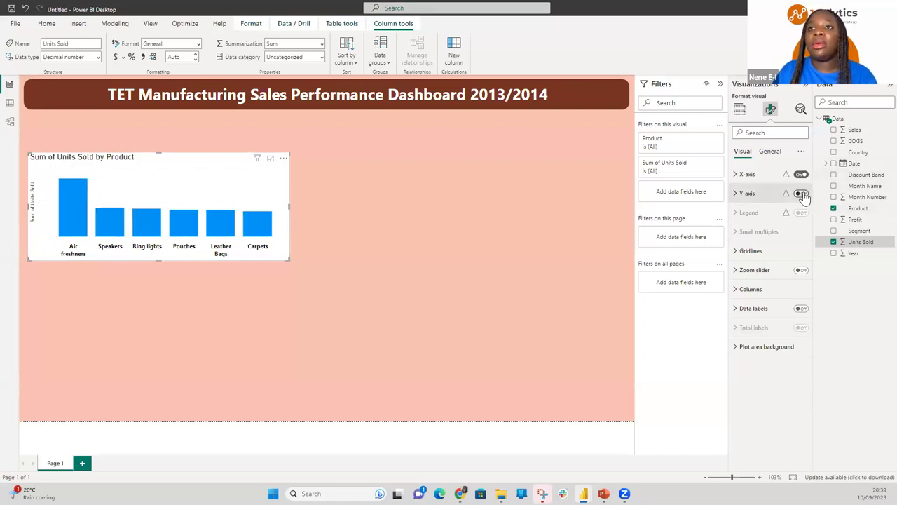
Turn off the column chart's Y-axis title, and switch the Y-axis on.
click(737, 200)
click(798, 336)
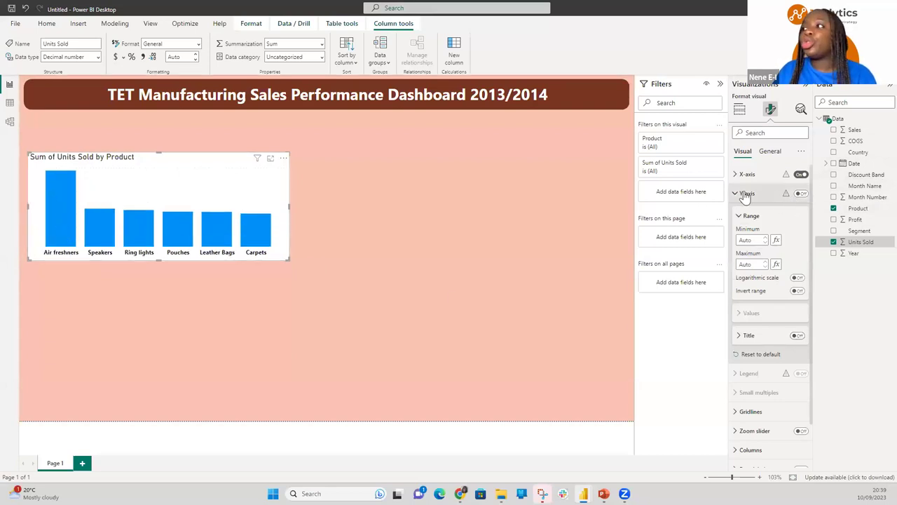
click(800, 194)
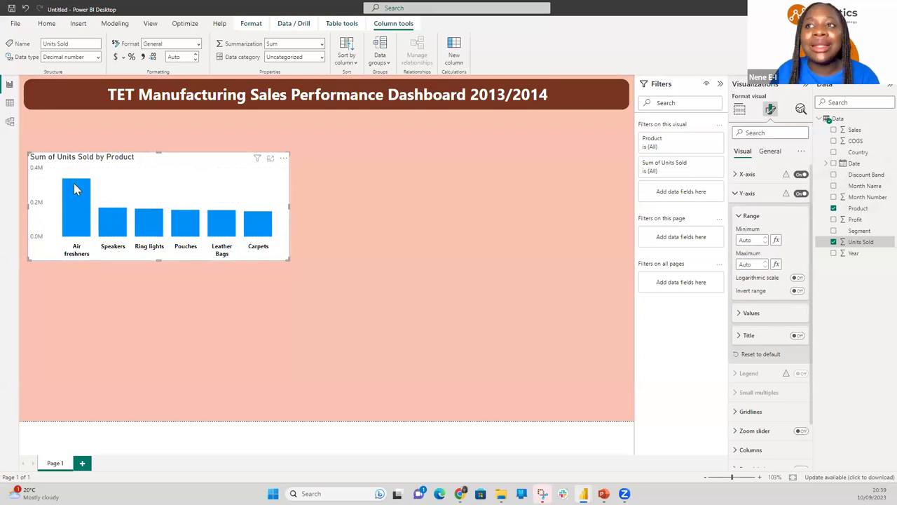
mouse_move(77, 188)
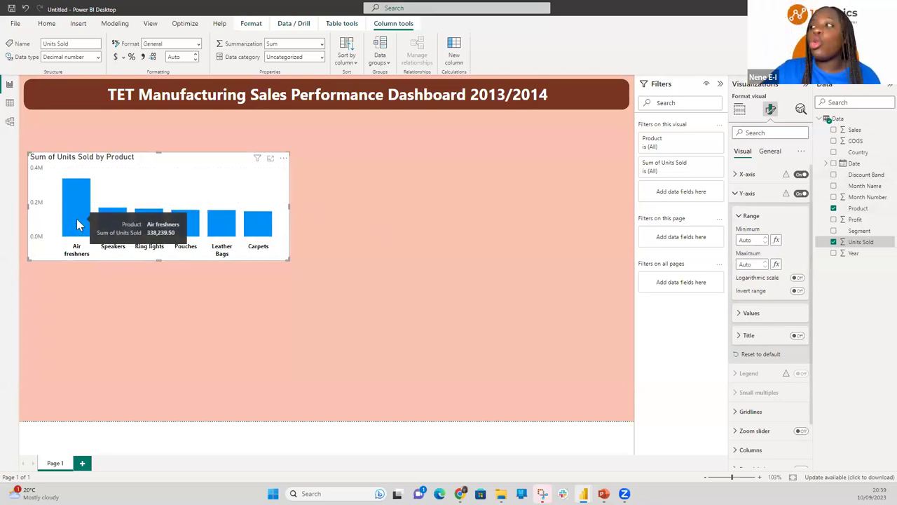
Turn on the column chart's data labels and switch its Y-axis off.
click(791, 195)
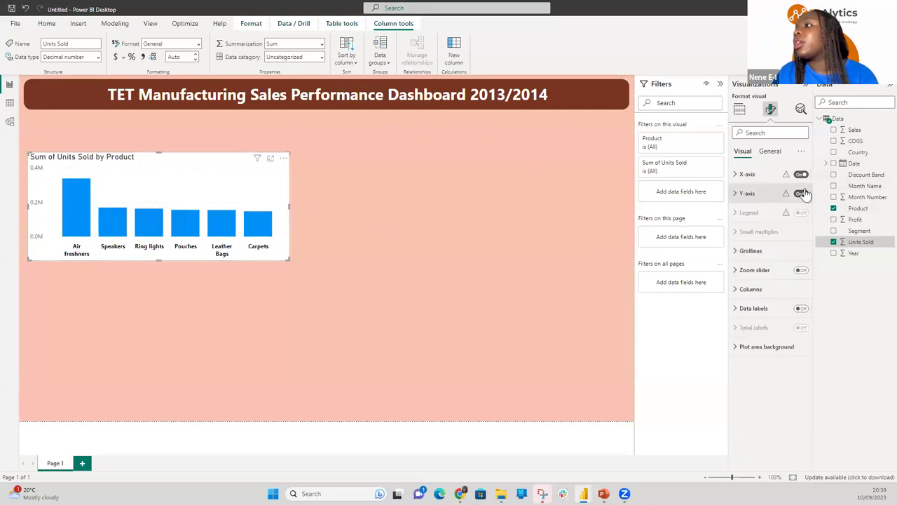
click(800, 309)
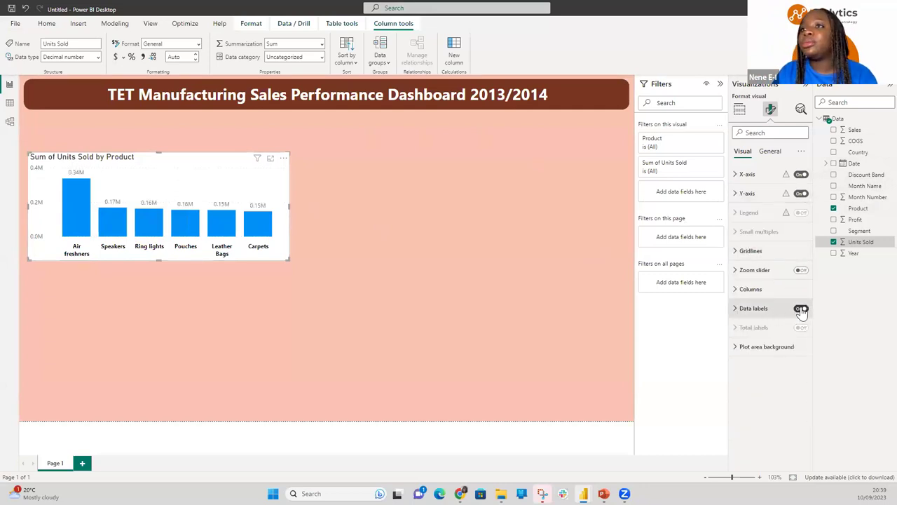
click(800, 194)
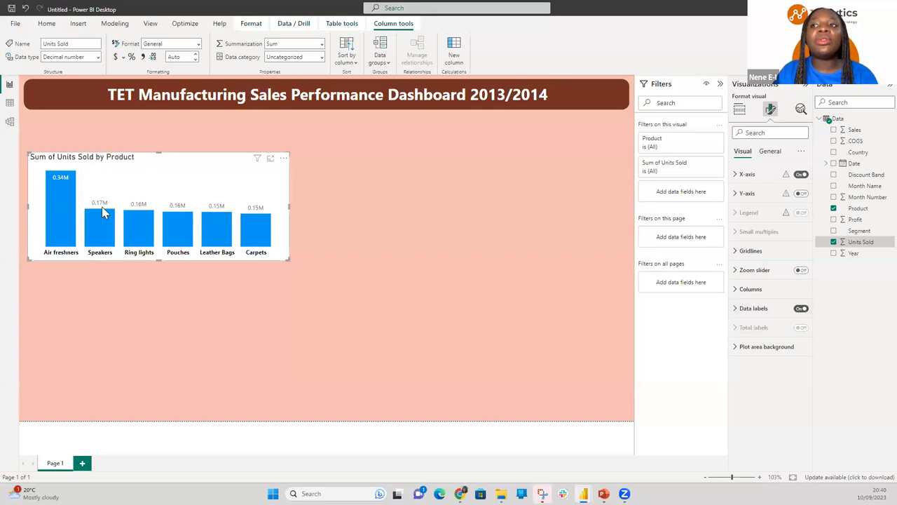
mouse_move(249, 222)
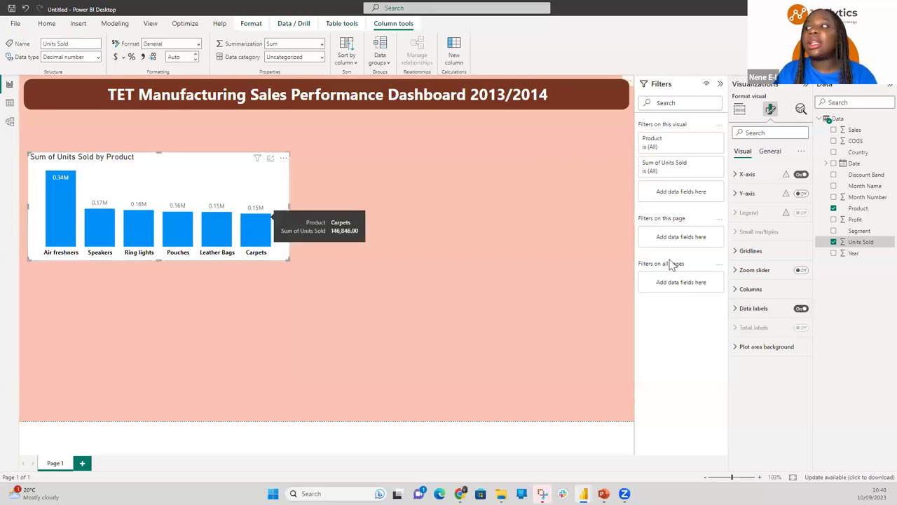
Format the column chart's data label values in bold and black.
click(745, 309)
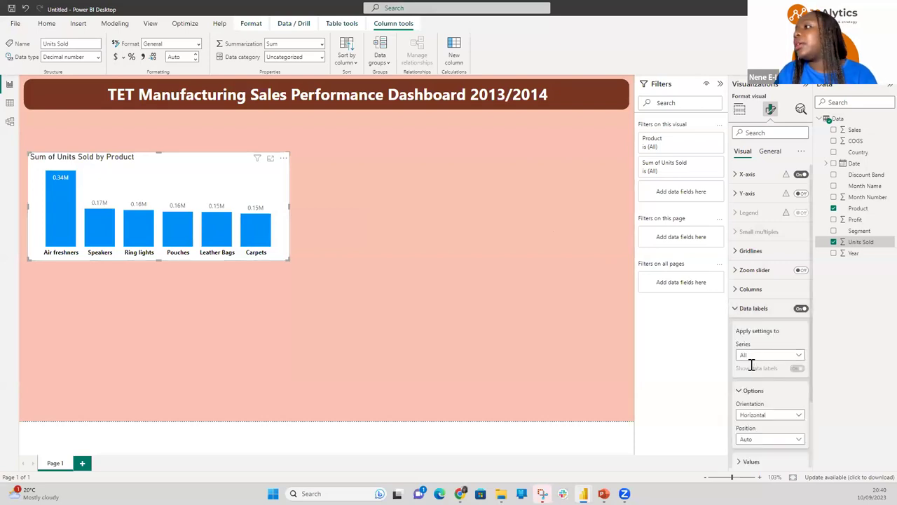
scroll(758, 368, down, 1)
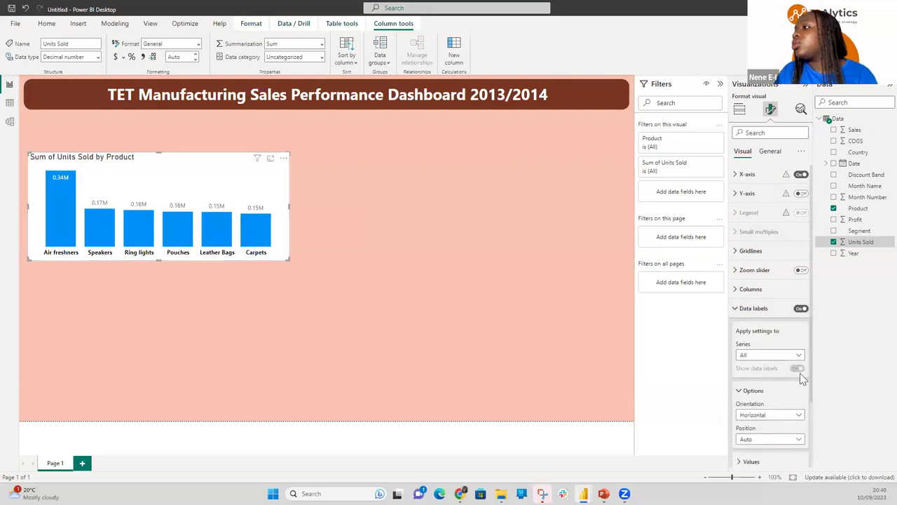
scroll(810, 414, down, 3)
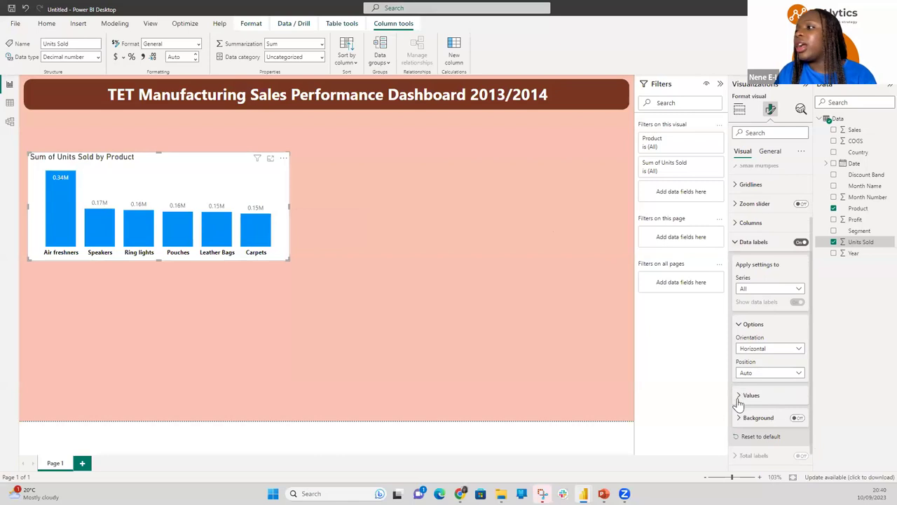
click(740, 396)
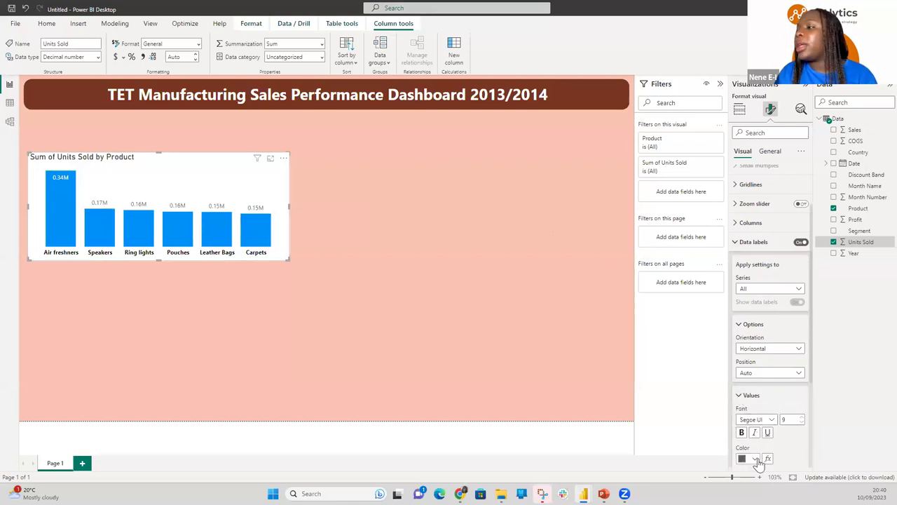
click(742, 433)
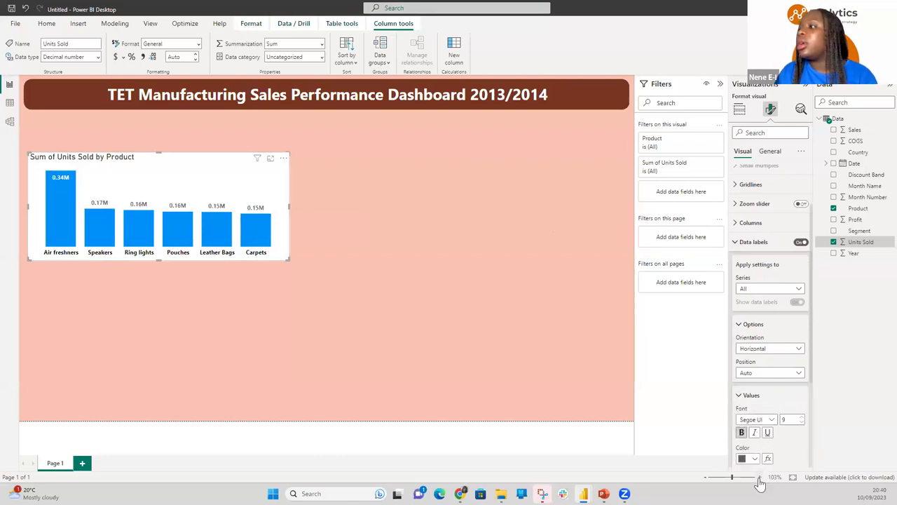
click(755, 458)
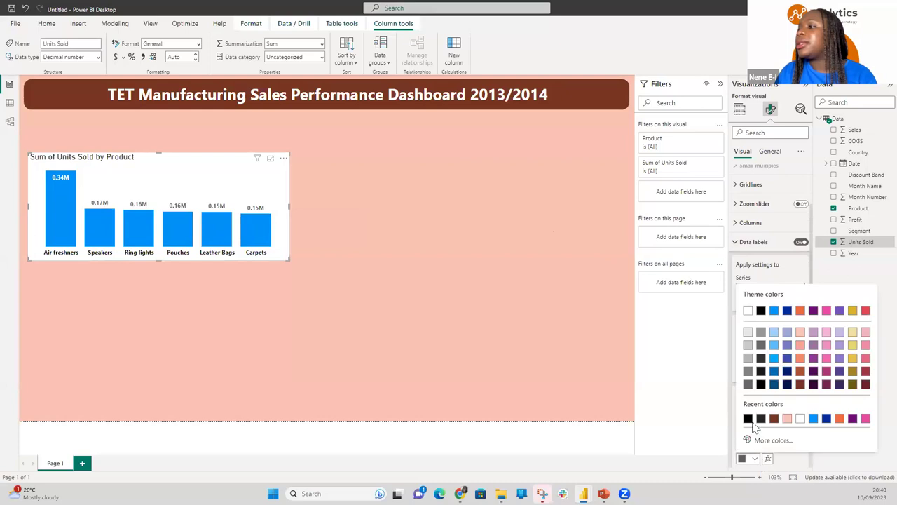
click(760, 311)
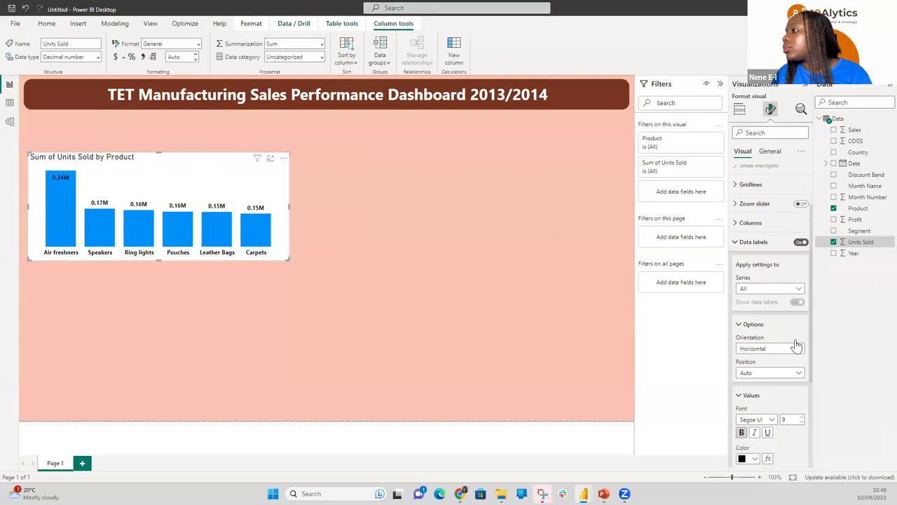
click(736, 243)
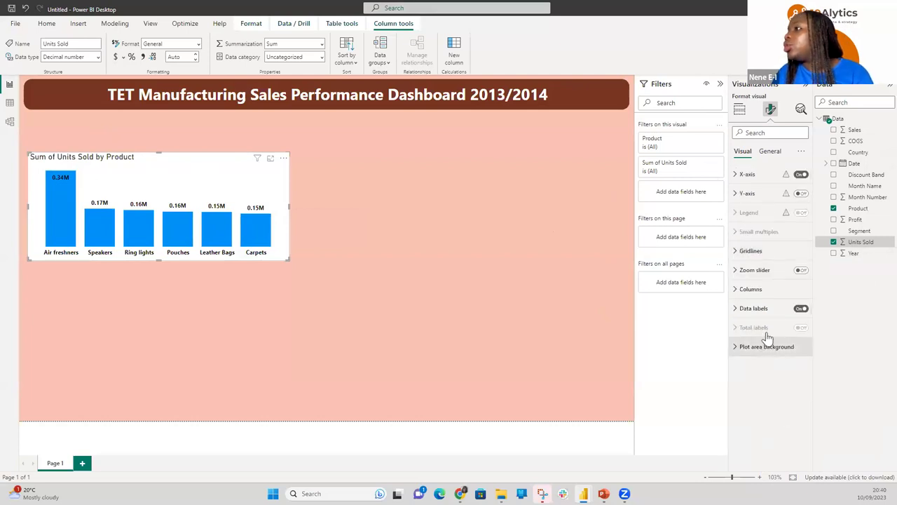
Format the column chart's title in bold white text on a dark brown #73361c background.
click(739, 348)
click(739, 348)
click(770, 159)
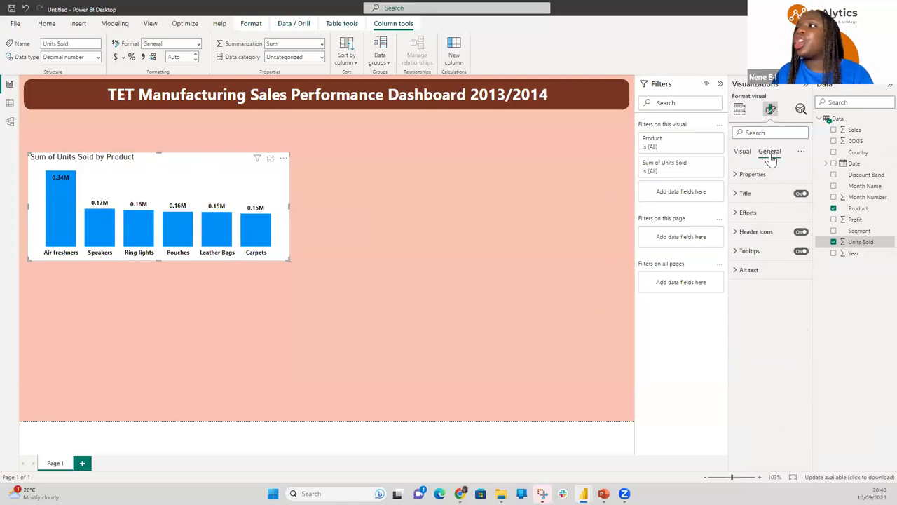
click(740, 193)
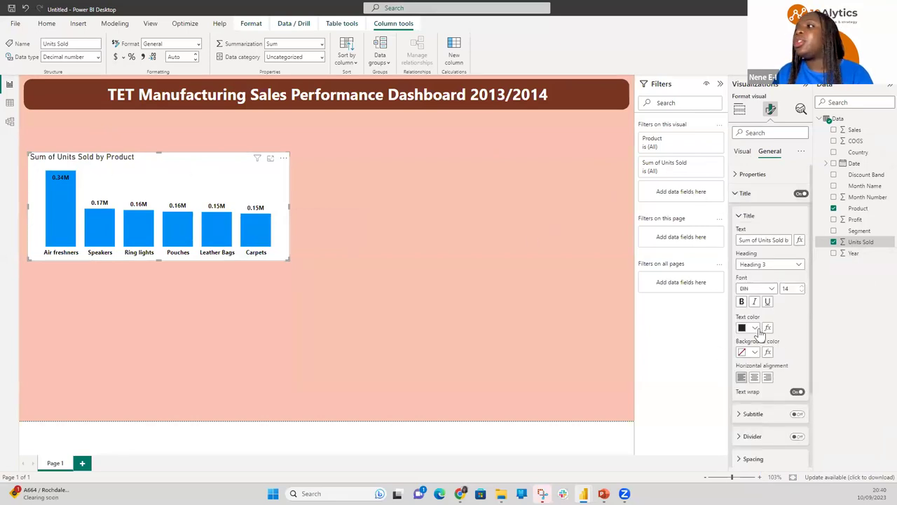
click(742, 302)
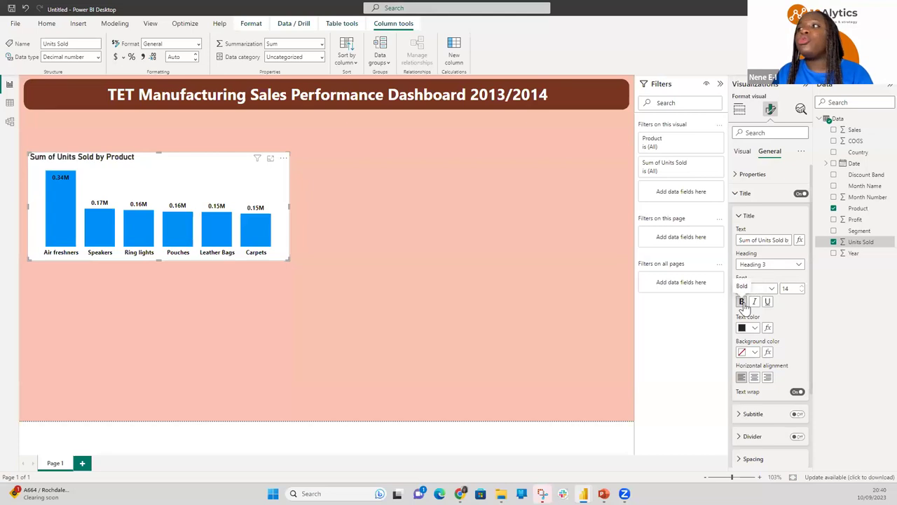
click(755, 353)
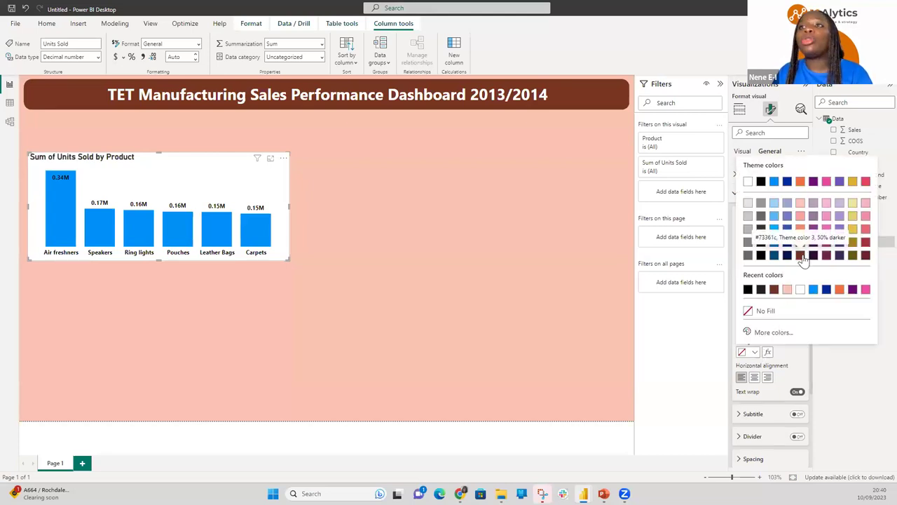
click(803, 257)
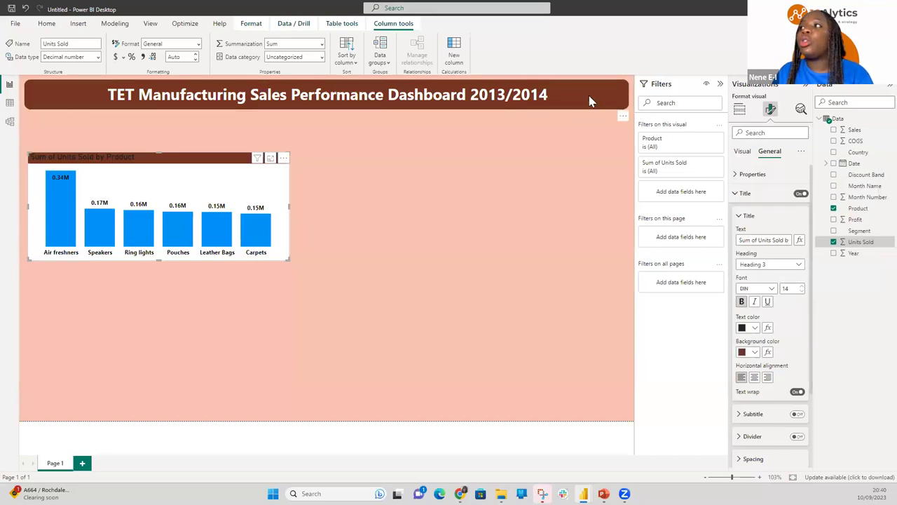
click(749, 327)
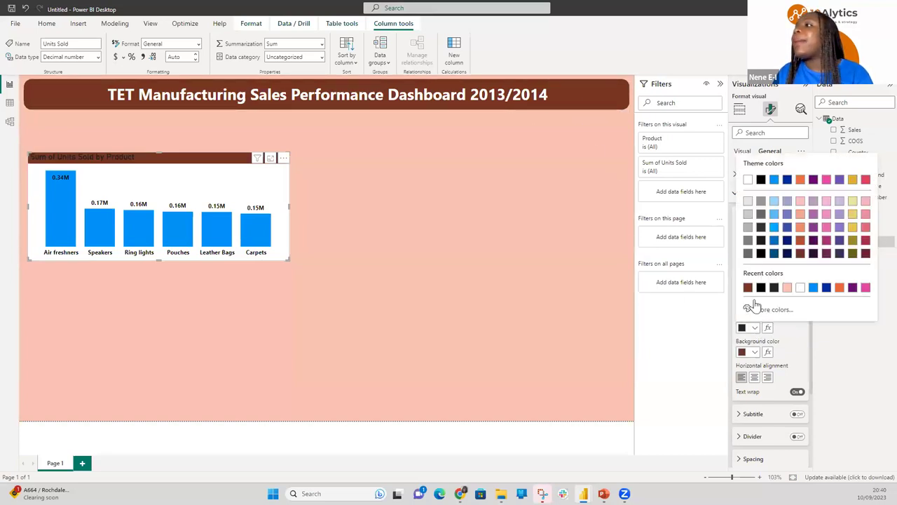
click(748, 180)
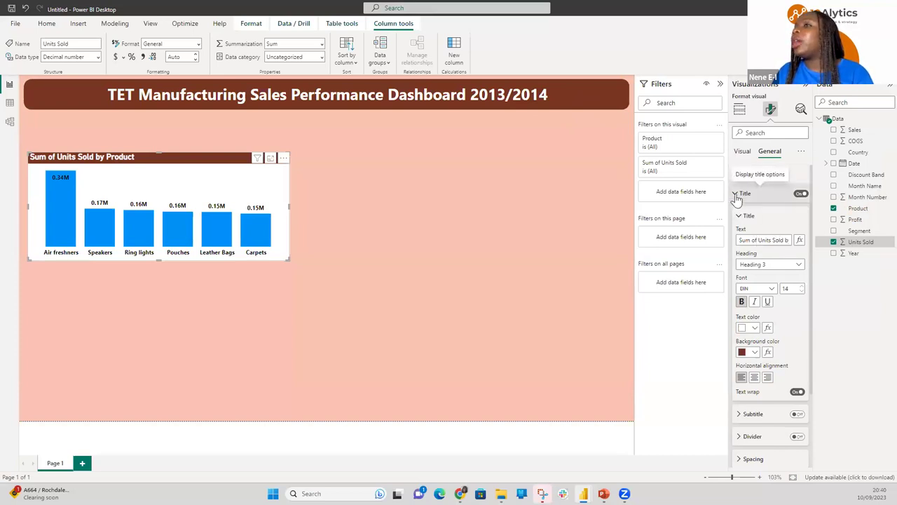
click(736, 195)
Set the column chart's background to the lightest shade of the orange theme color, and deselect the chart.
click(736, 217)
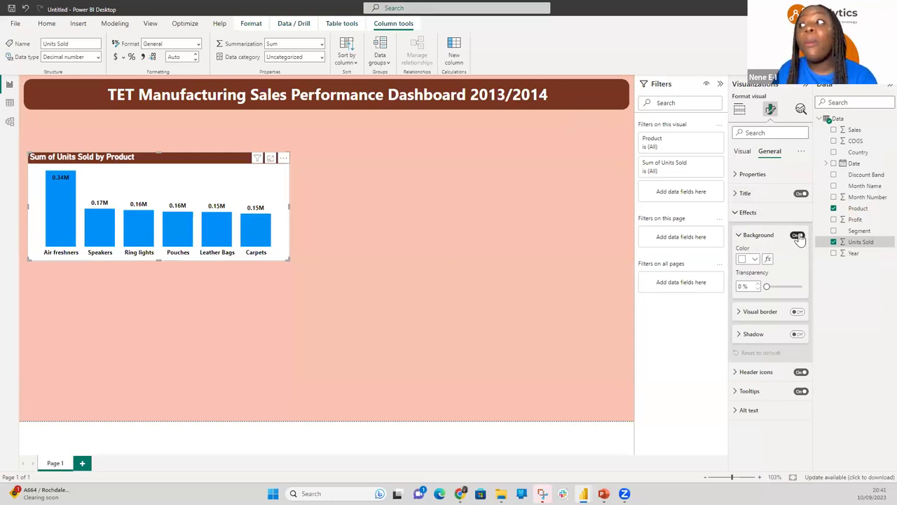
click(755, 261)
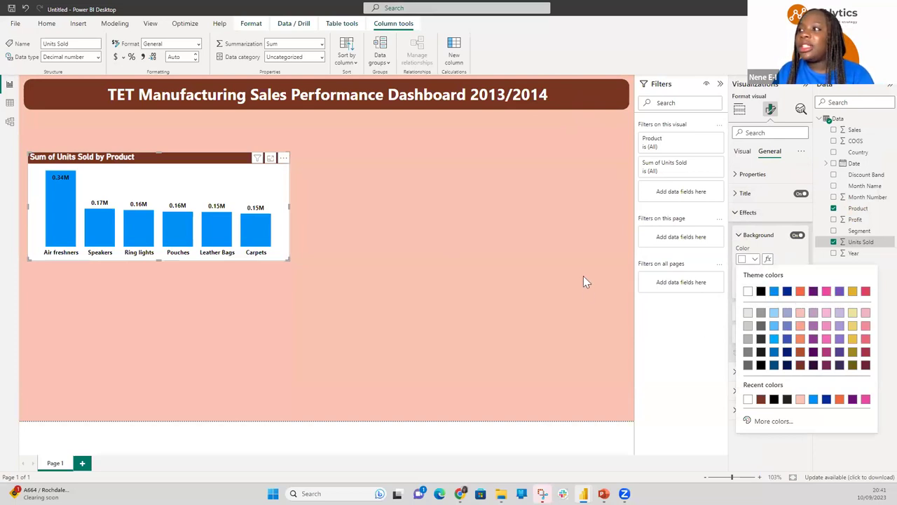
click(801, 316)
click(430, 224)
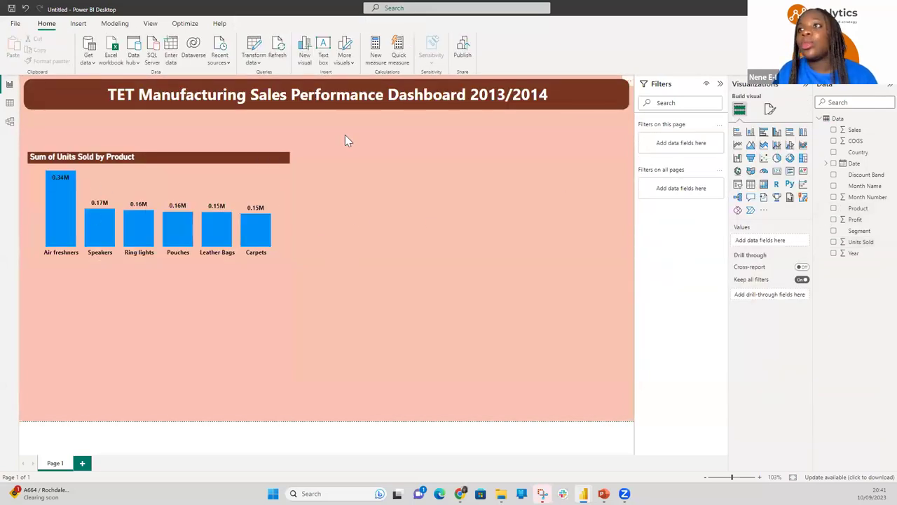
Change the column chart's background to the second-lightest shade of the orange theme color.
click(190, 177)
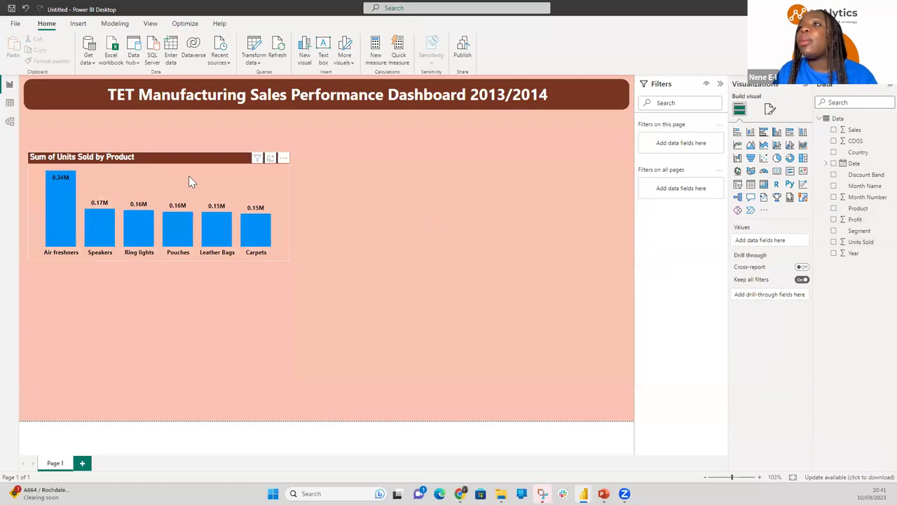
click(770, 110)
click(771, 214)
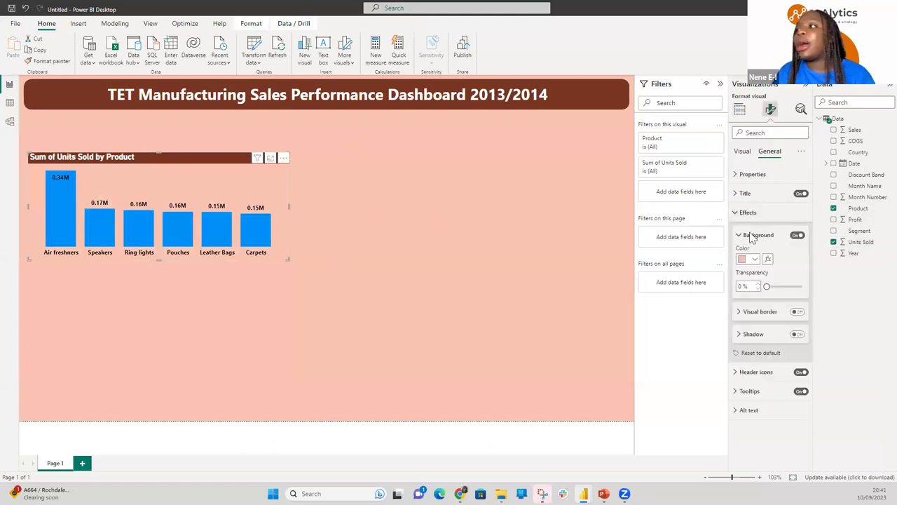
click(746, 259)
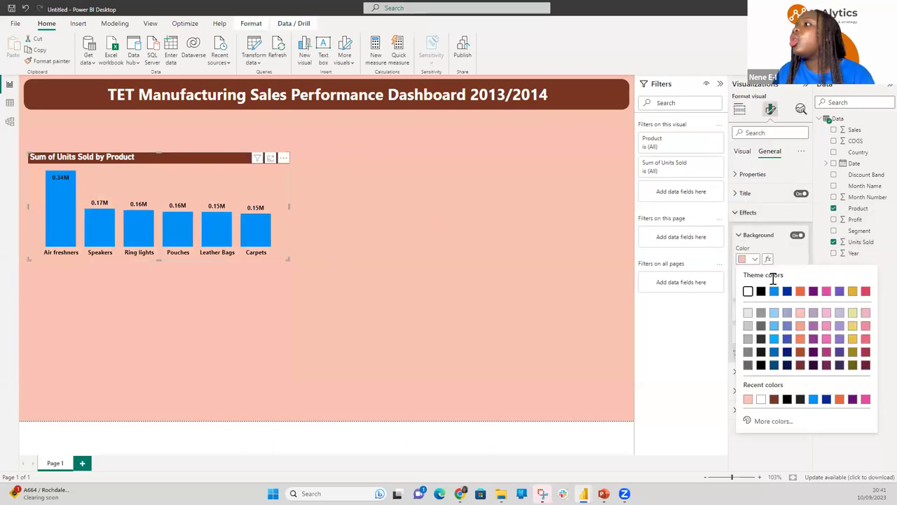
click(801, 327)
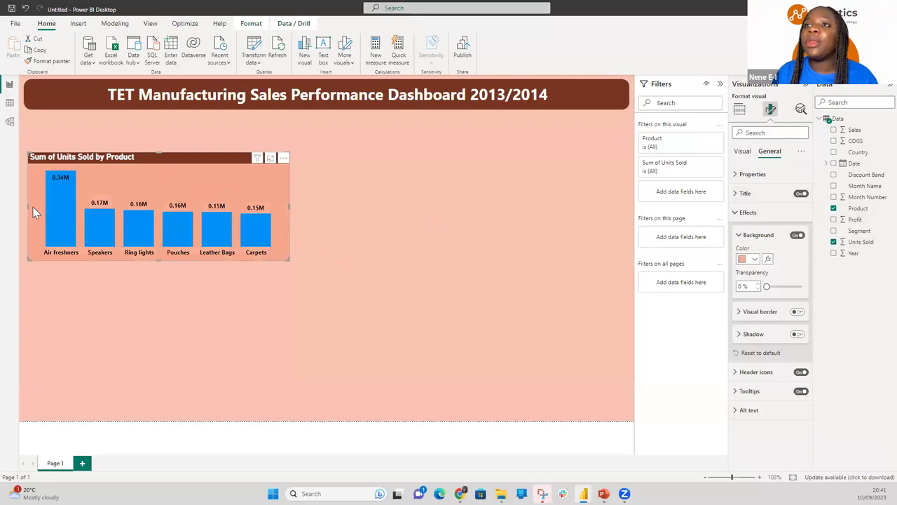
click(740, 214)
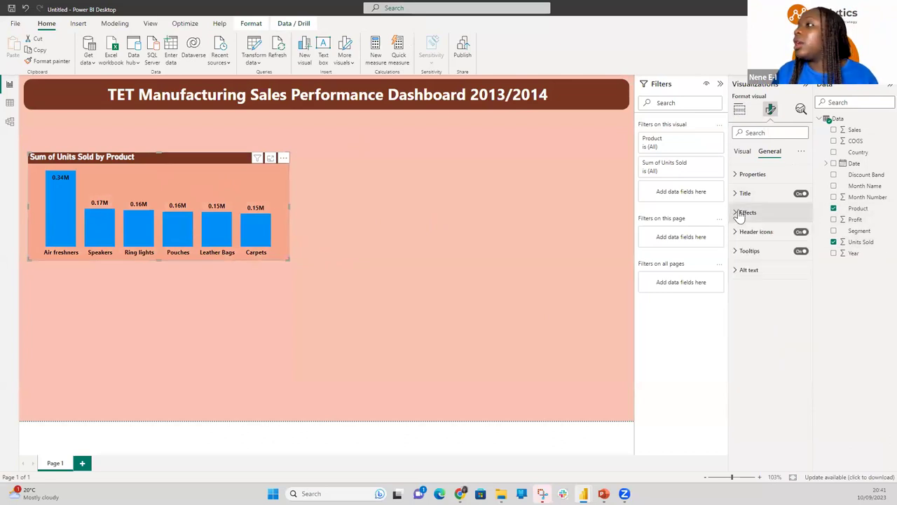
Show separate color settings for every product's column in the chart, and reselect the chart after deselecting it.
click(742, 152)
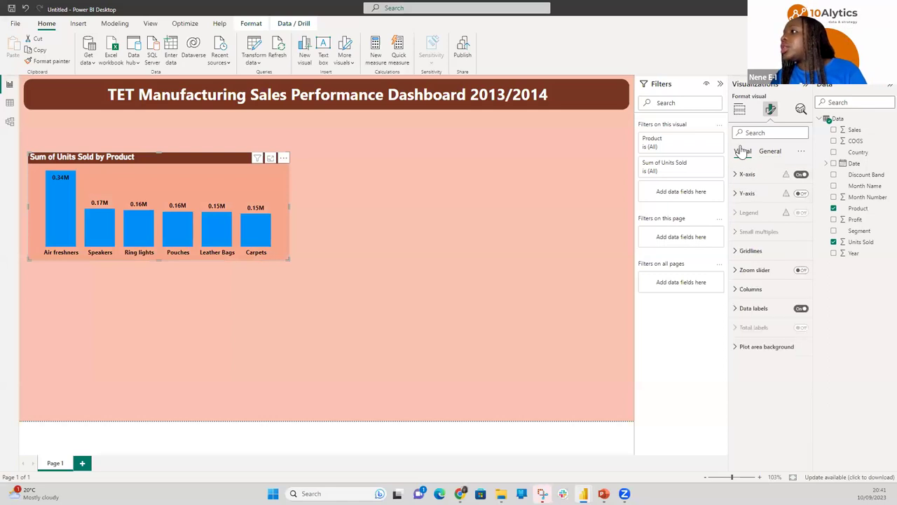
click(760, 290)
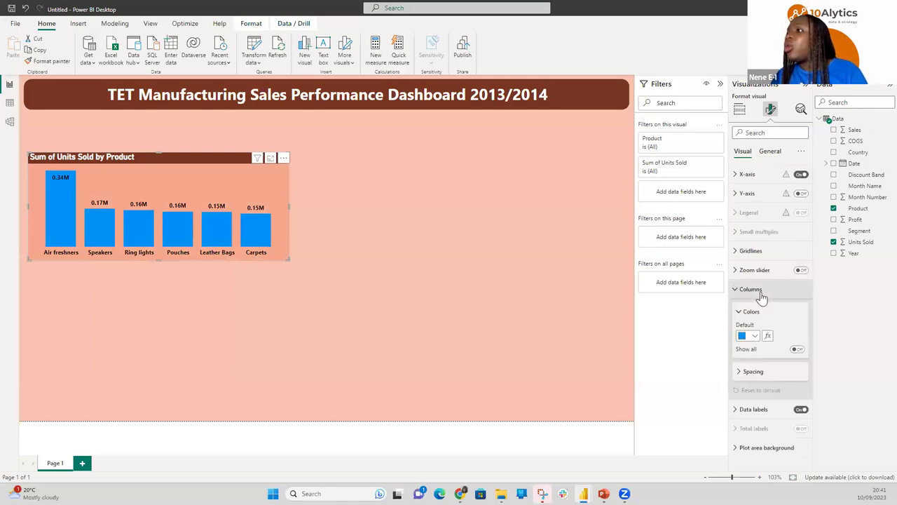
click(797, 350)
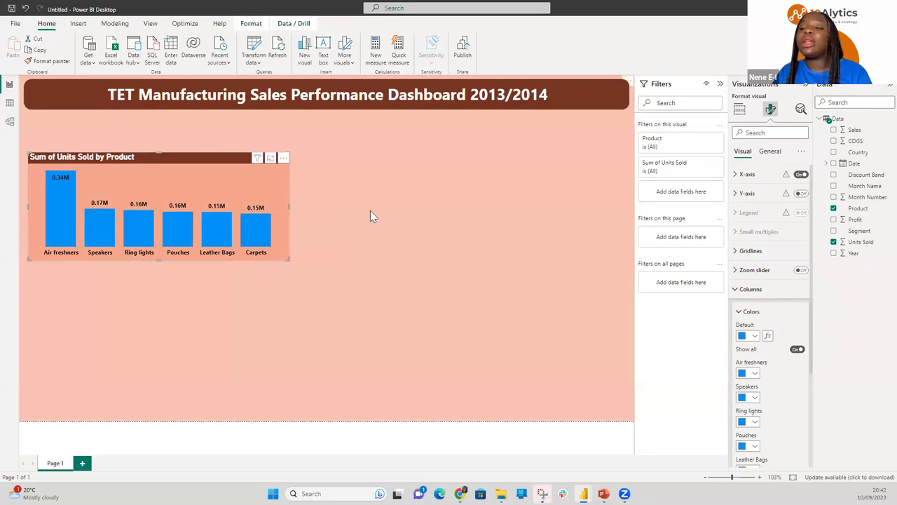
click(345, 174)
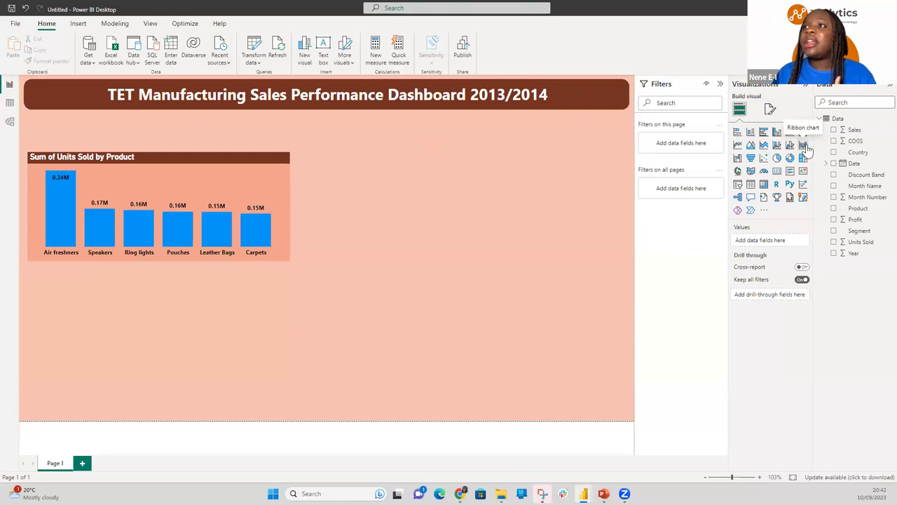
click(195, 187)
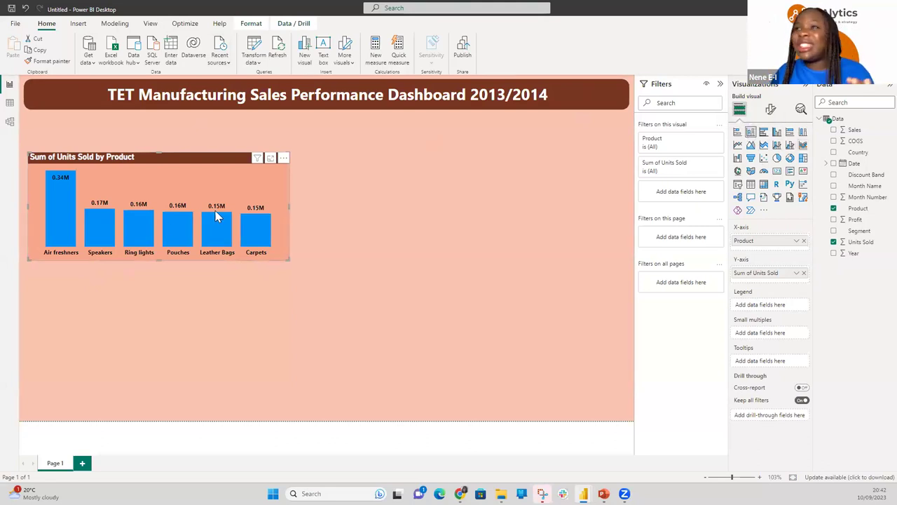
Insert a ribbon chart, place it directly below the units-sold column chart, and widen it to match that chart's width.
key(Escape)
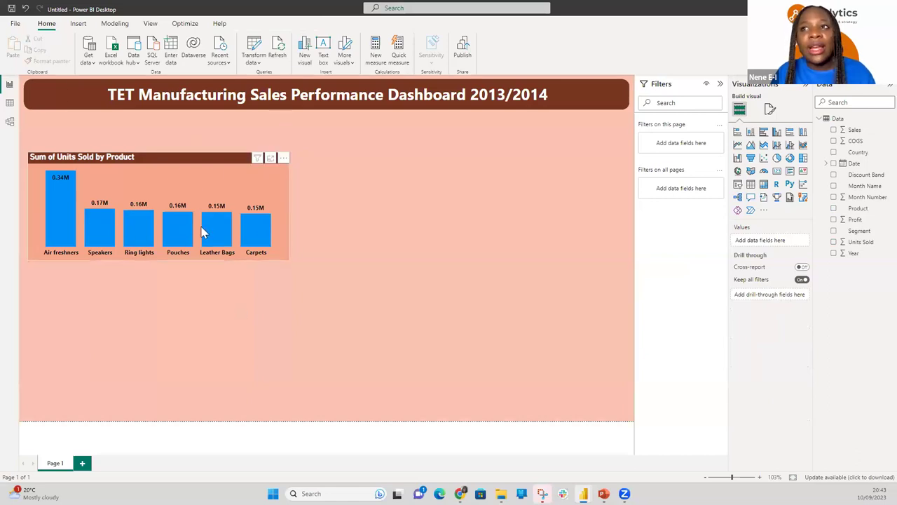
click(804, 145)
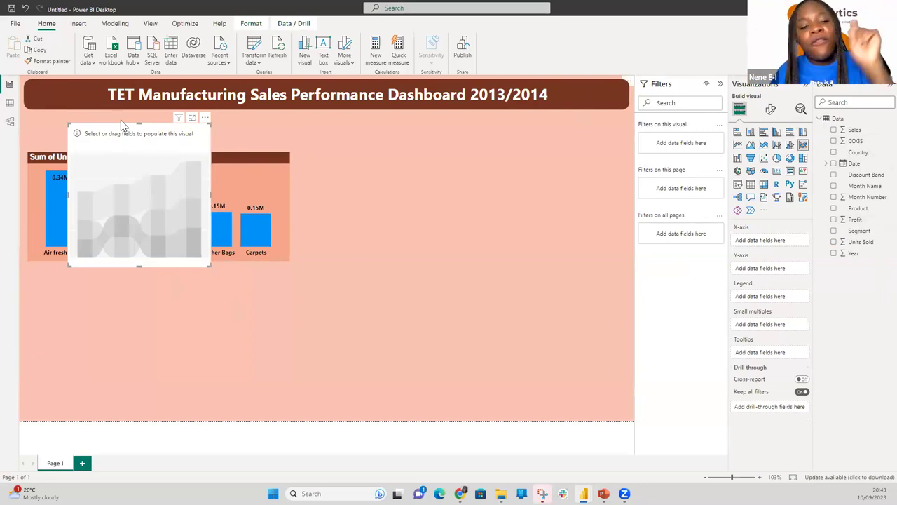
drag(117, 140, 79, 275)
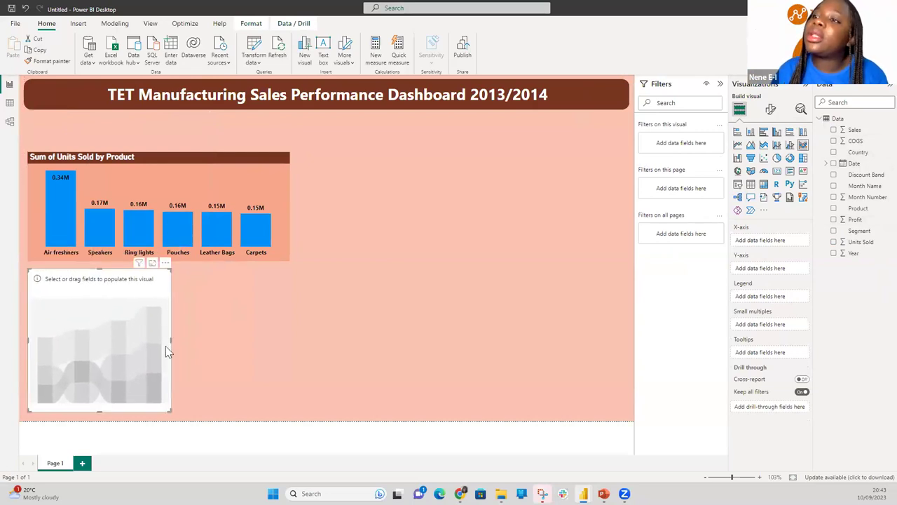
drag(168, 342, 290, 356)
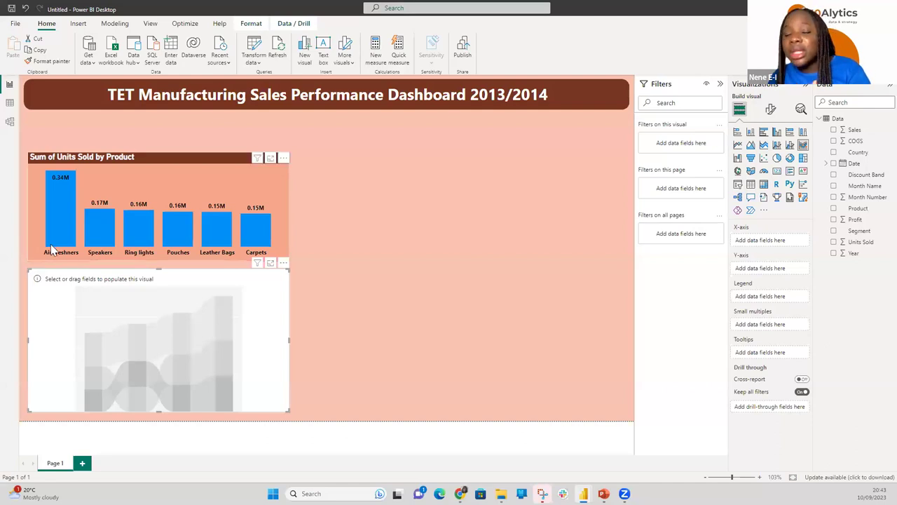
Populate the ribbon chart with Sales on the Y-axis, Country on the X-axis and Product as the legend.
mouse_move(52, 248)
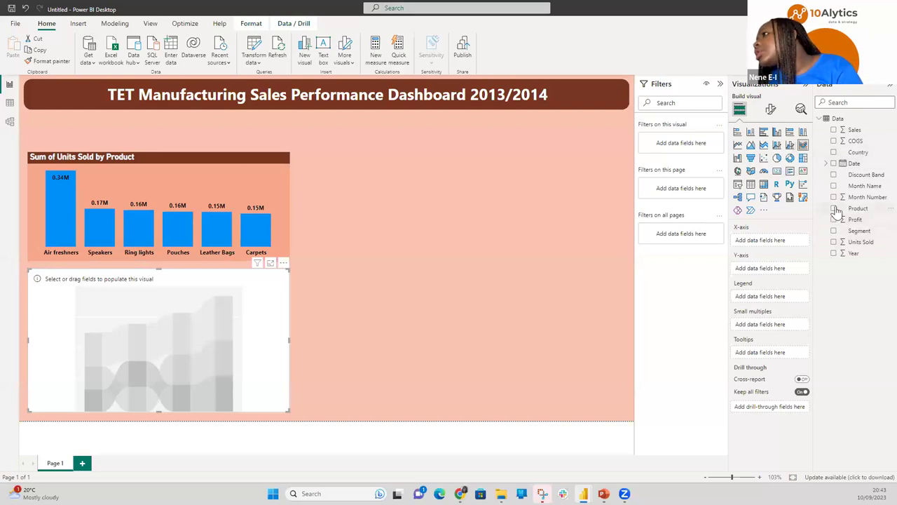
click(834, 129)
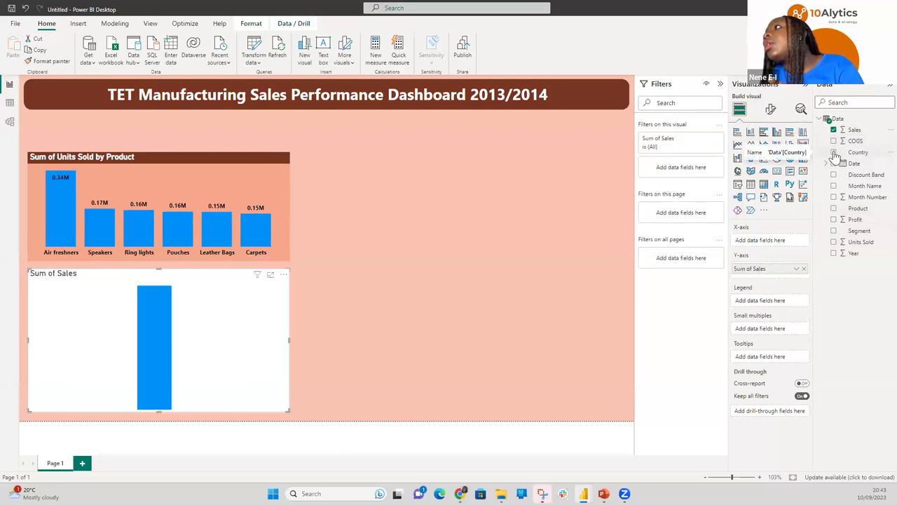
click(834, 152)
click(834, 208)
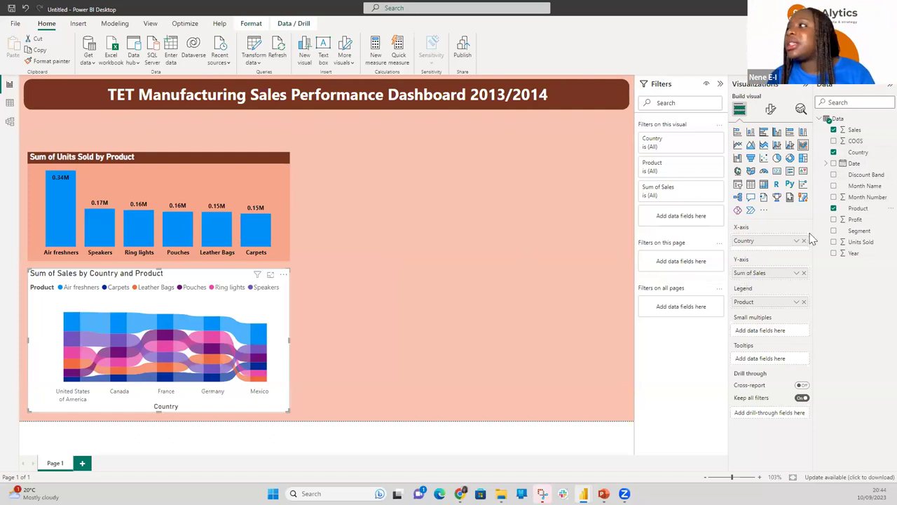
Take Product off the ribbon chart to show sales by country only, and add it back as the legend field.
click(835, 208)
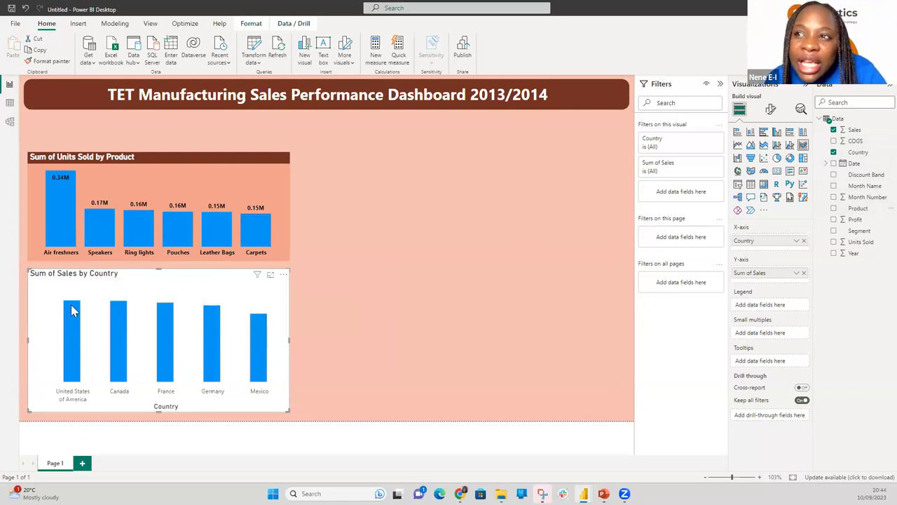
mouse_move(72, 311)
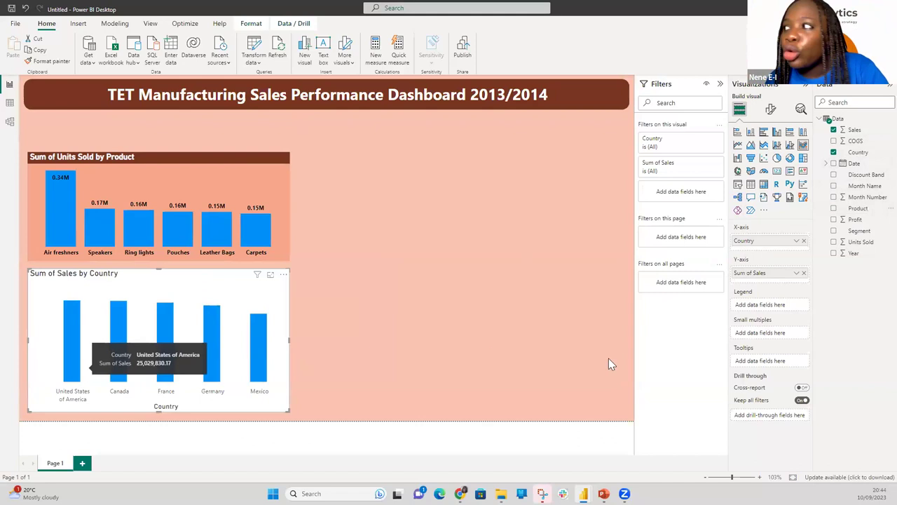
click(834, 208)
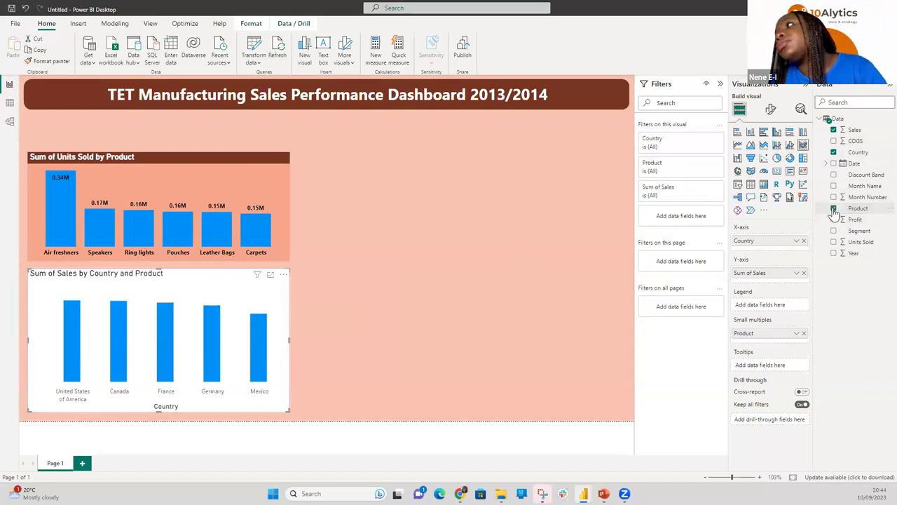
click(835, 209)
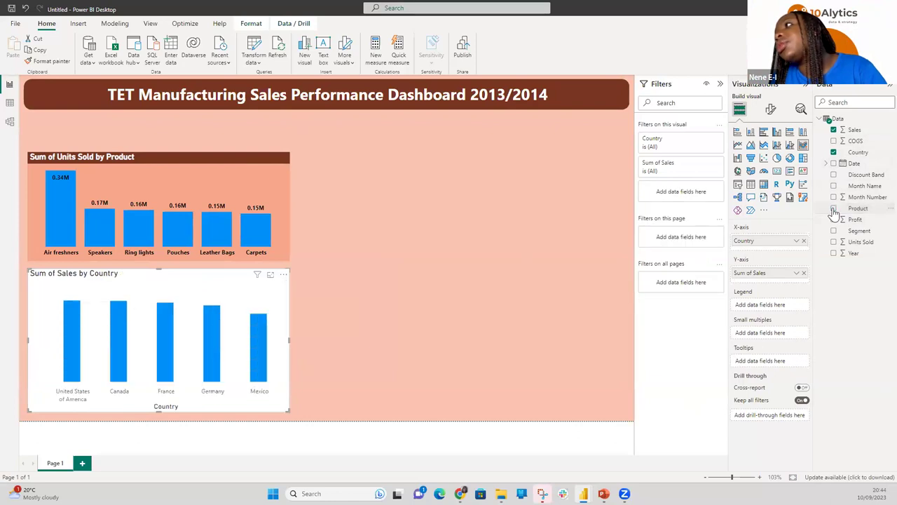
drag(857, 212, 769, 304)
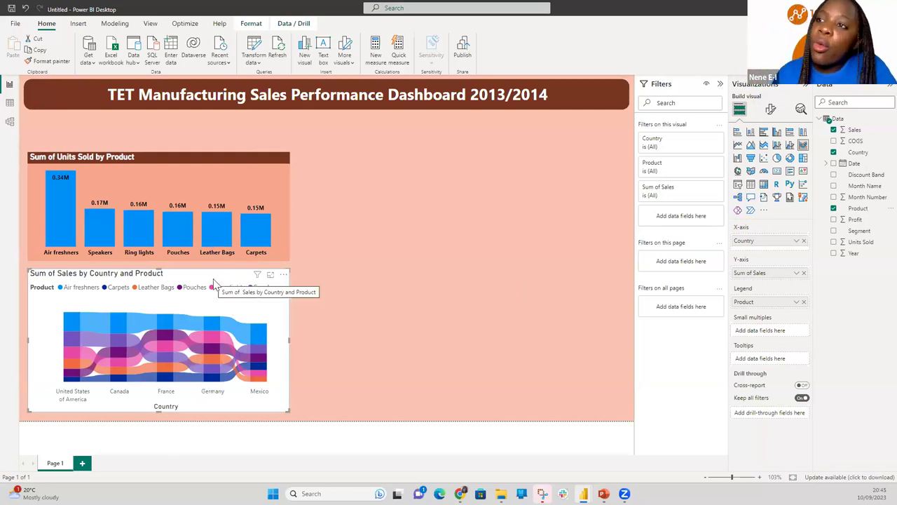
Clear the ribbon chart's legend to examine each country's total sales, and restore Product as the legend to compare product sales.
click(805, 302)
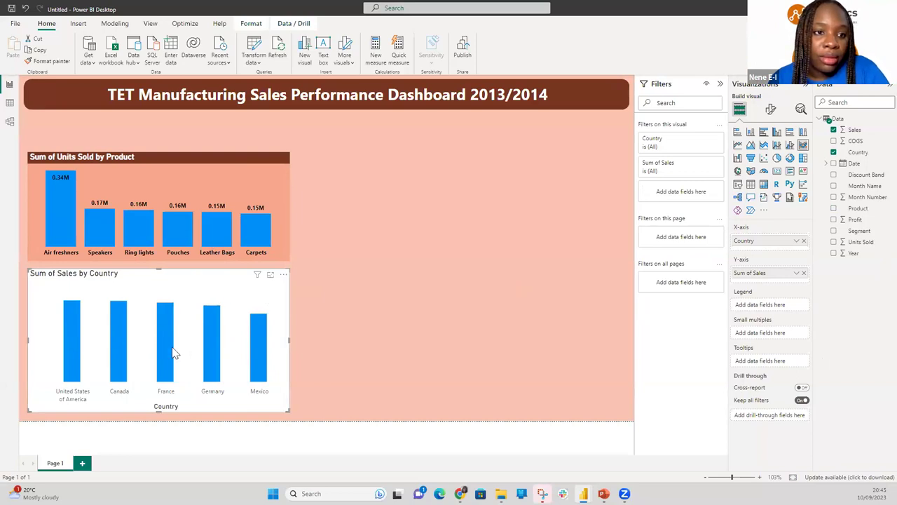
mouse_move(157, 343)
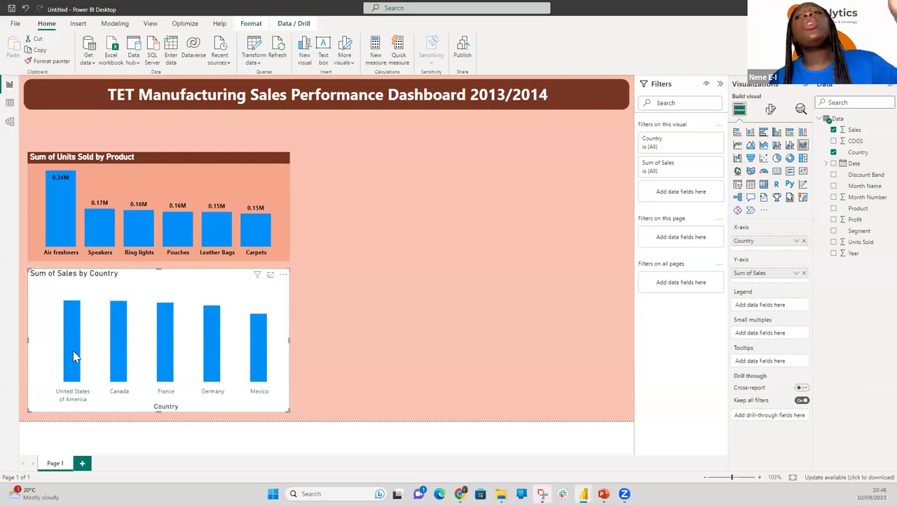
mouse_move(75, 352)
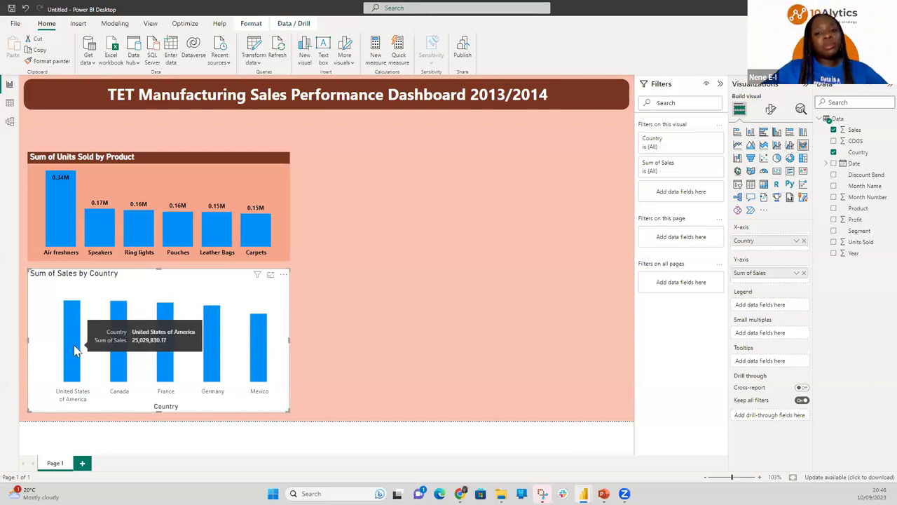
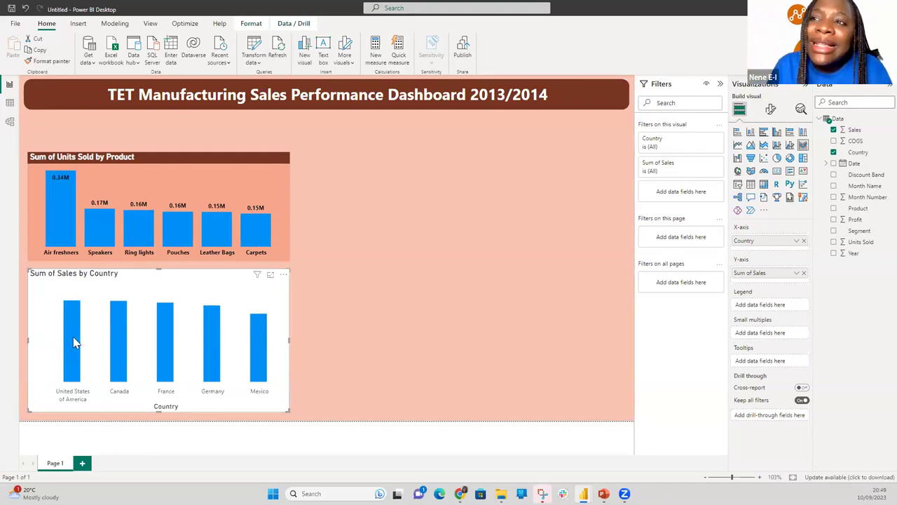
mouse_move(71, 363)
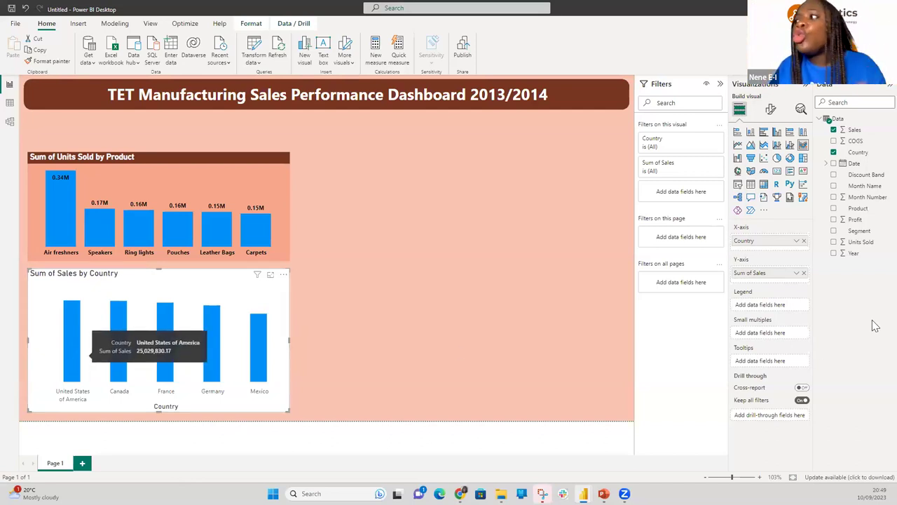
drag(851, 211, 772, 307)
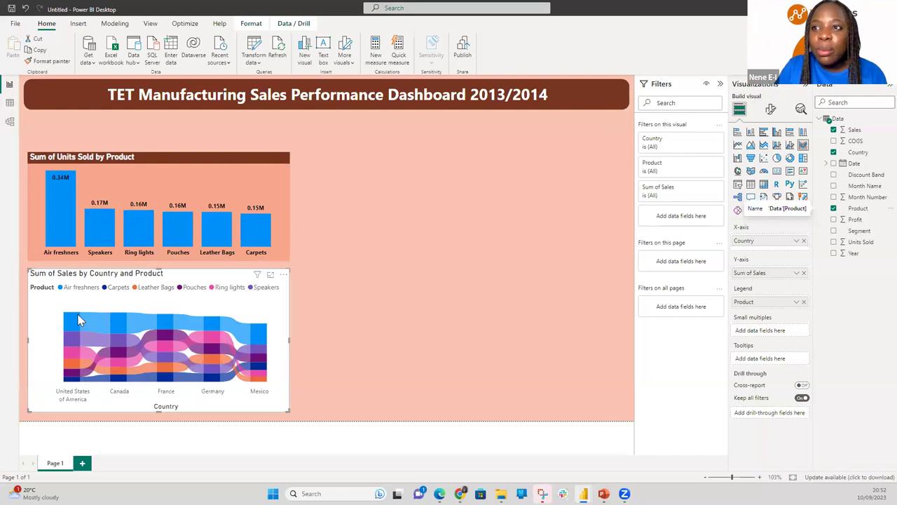
mouse_move(77, 326)
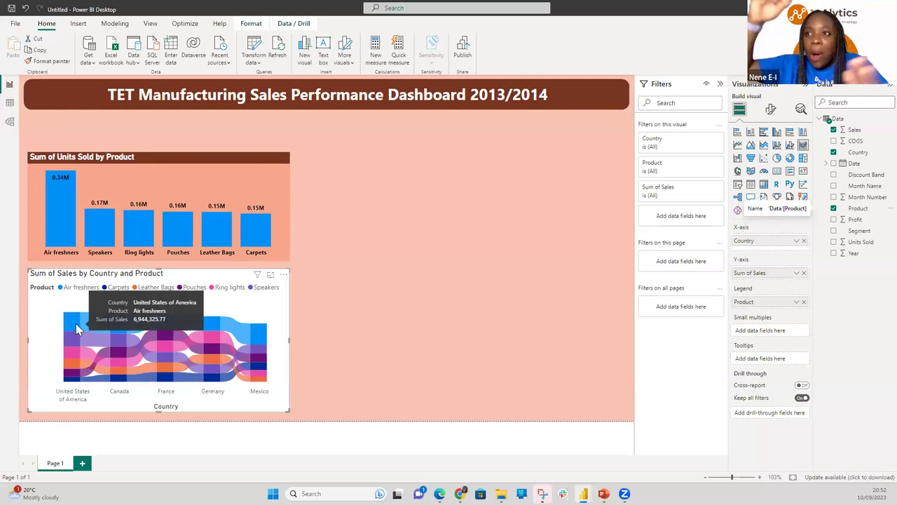
mouse_move(116, 358)
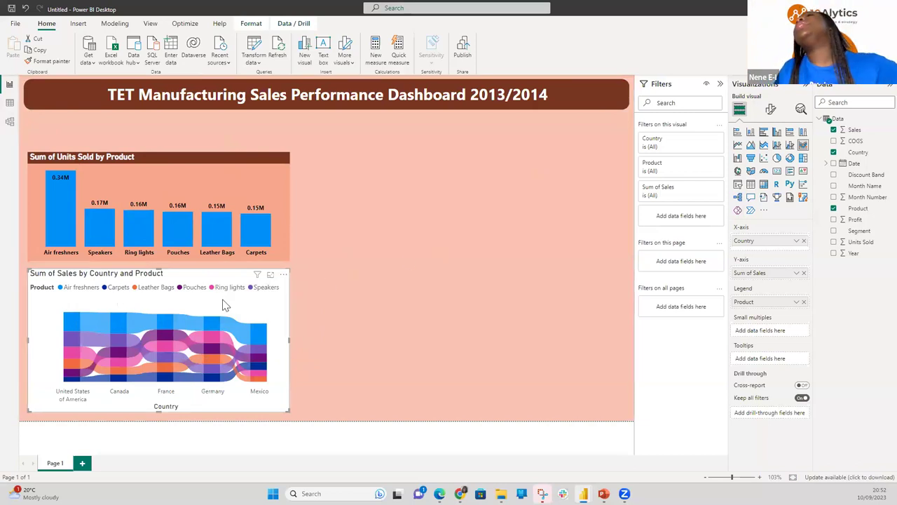
Copy the column chart's formatting onto the ribbon chart with the Format painter, and clear the Leather Bags highlight.
click(199, 163)
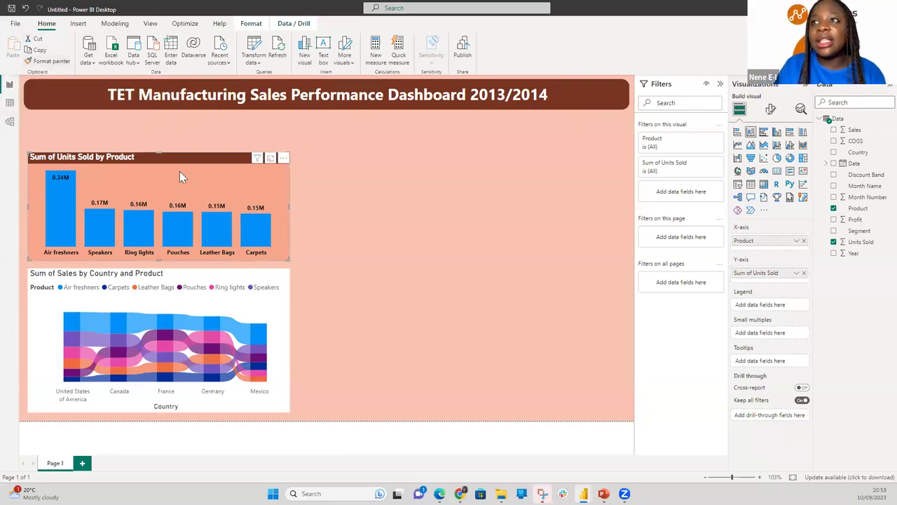
click(54, 62)
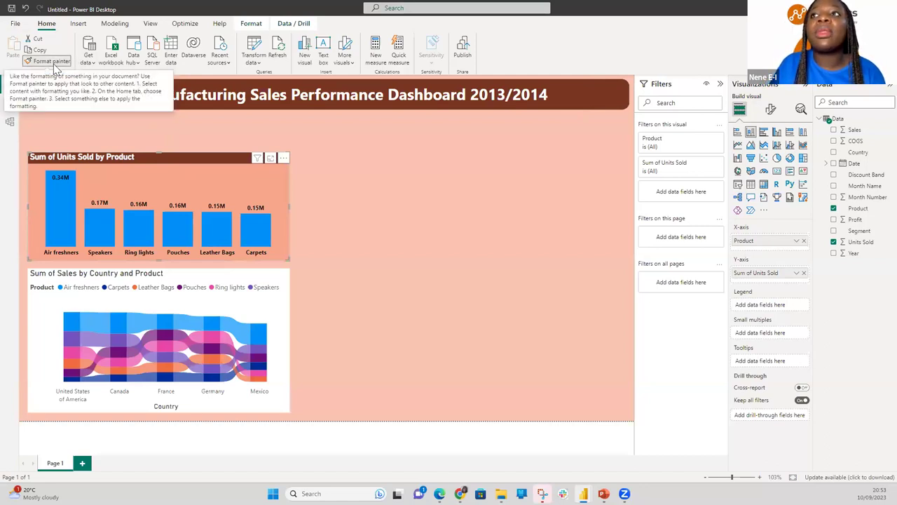
click(159, 295)
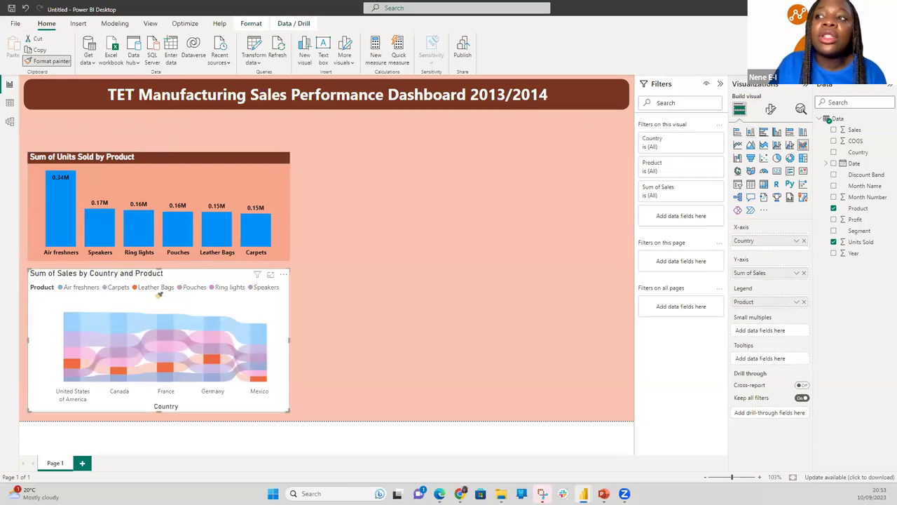
click(155, 287)
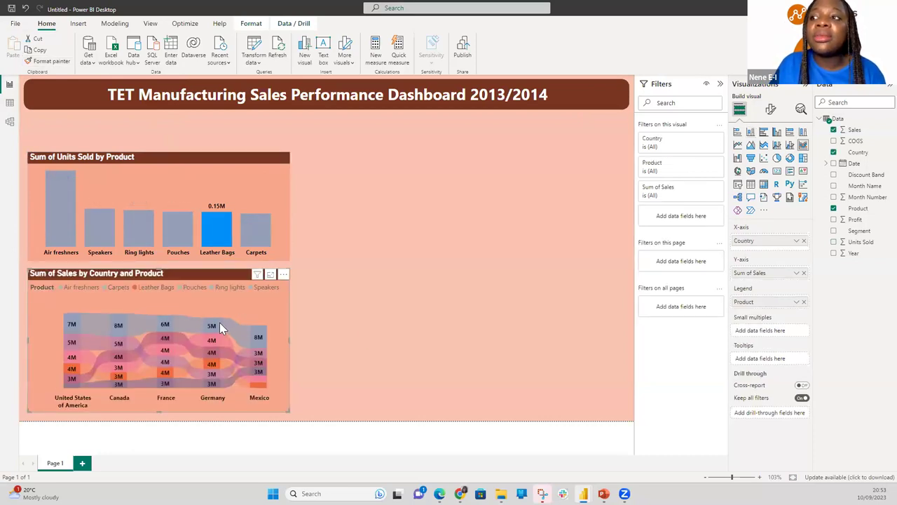
click(210, 322)
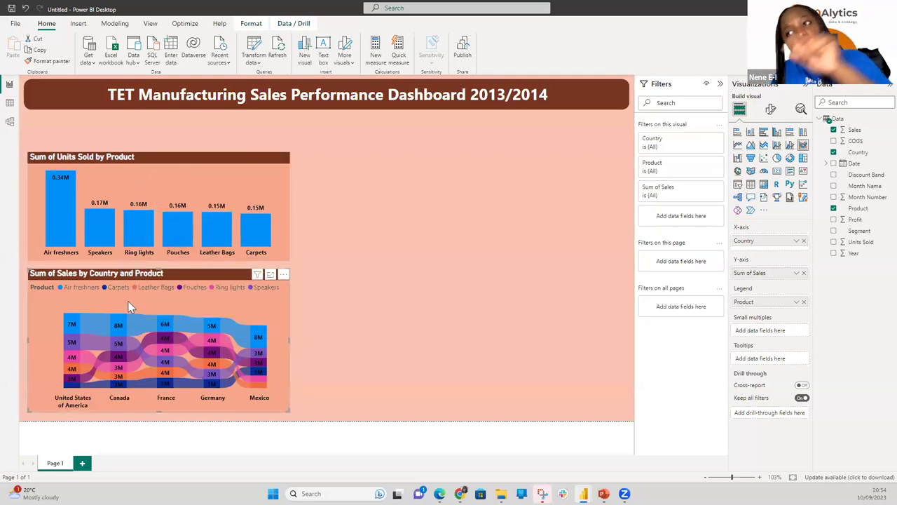
Format the ribbon chart's legend text in bold black and turn off the legend title.
click(769, 110)
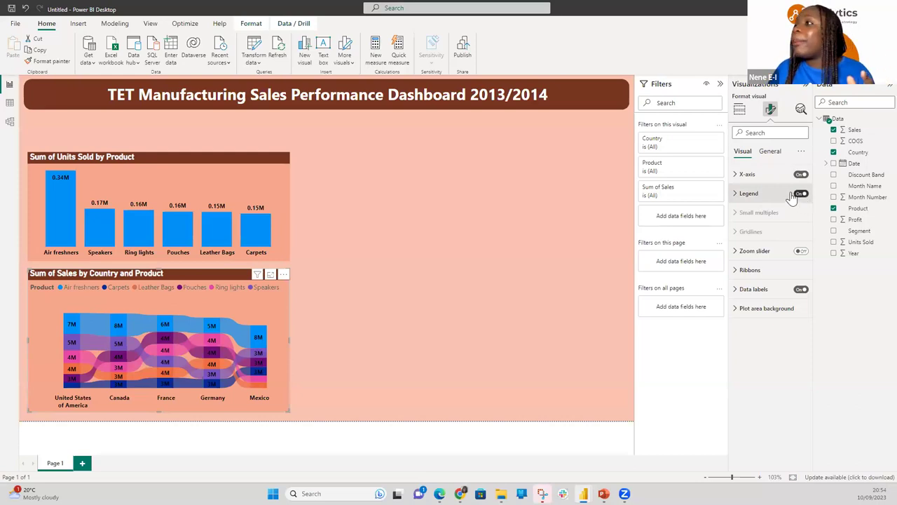
click(737, 194)
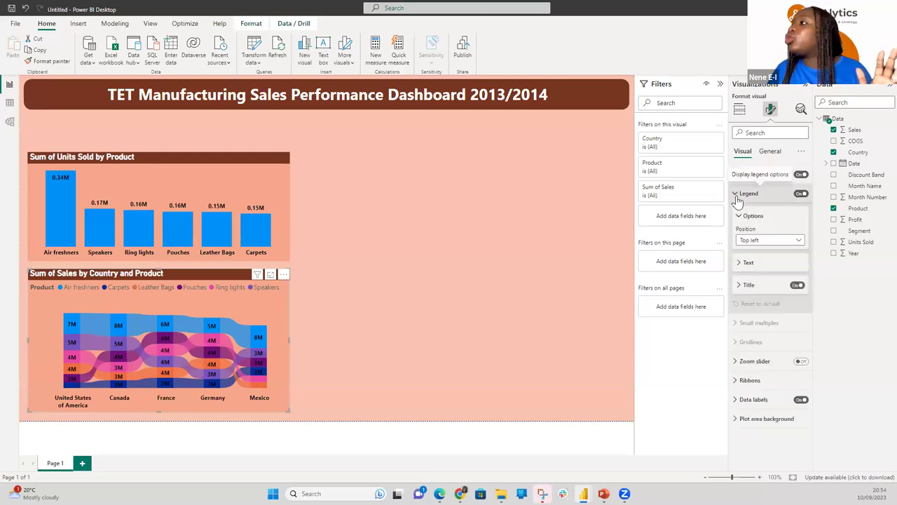
click(741, 265)
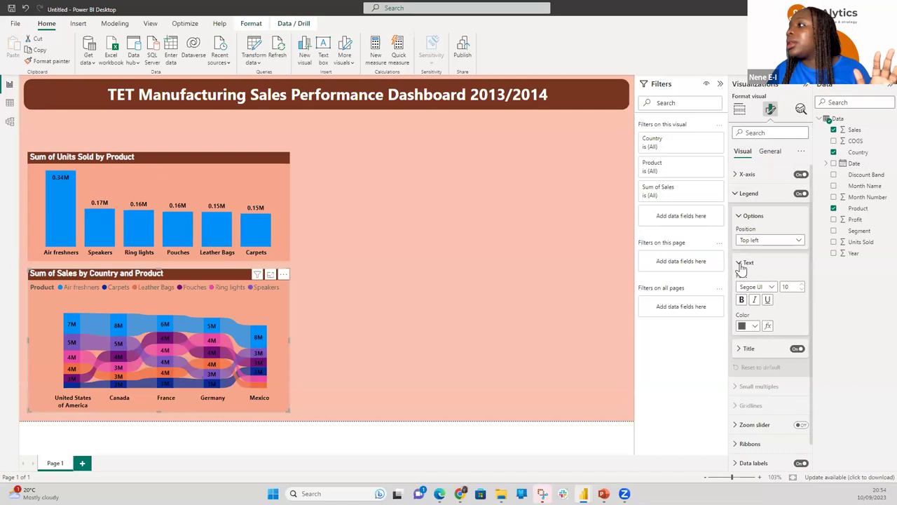
click(755, 327)
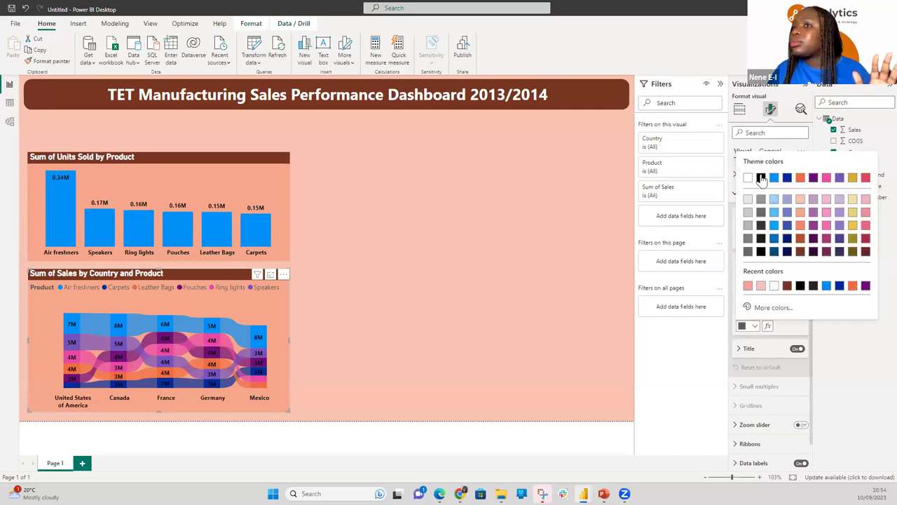
click(760, 178)
click(743, 301)
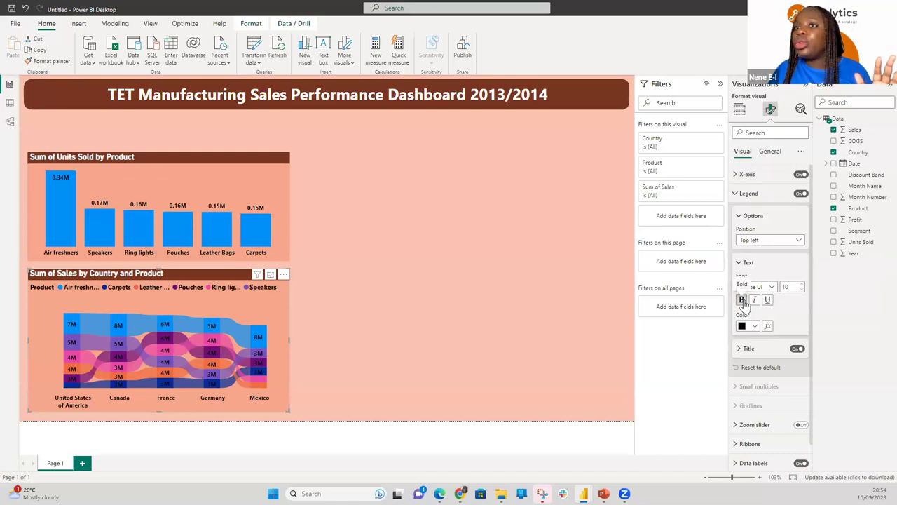
click(798, 349)
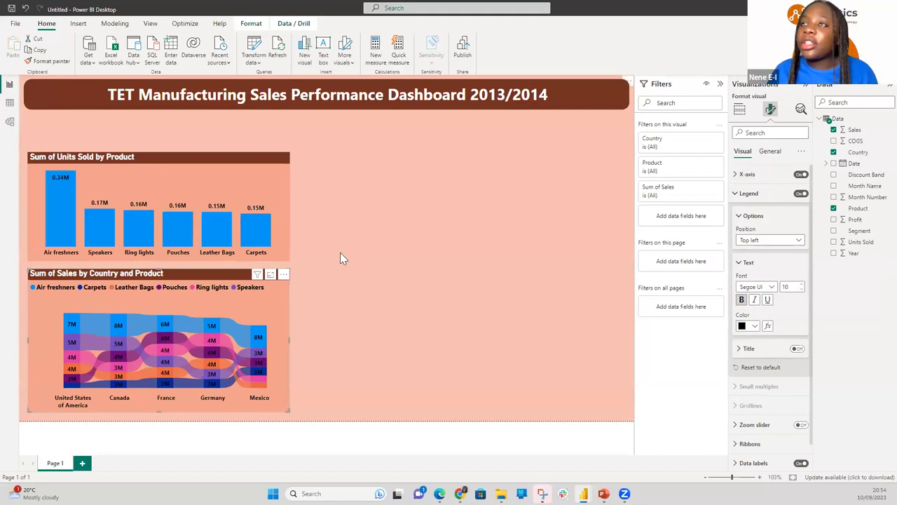
Undo the ribbon chart's legend formatting and the formatting copied from the column chart, and deselect the chart.
click(26, 7)
click(26, 8)
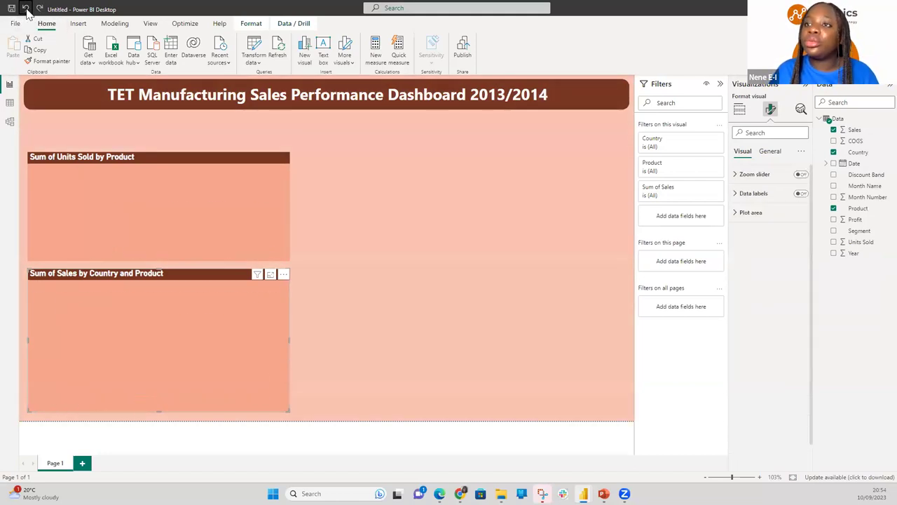
click(26, 8)
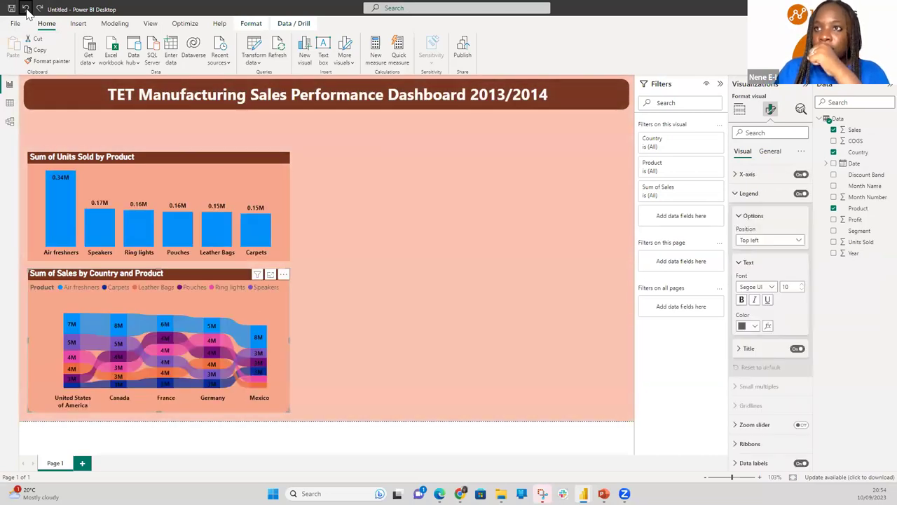
click(26, 8)
click(446, 451)
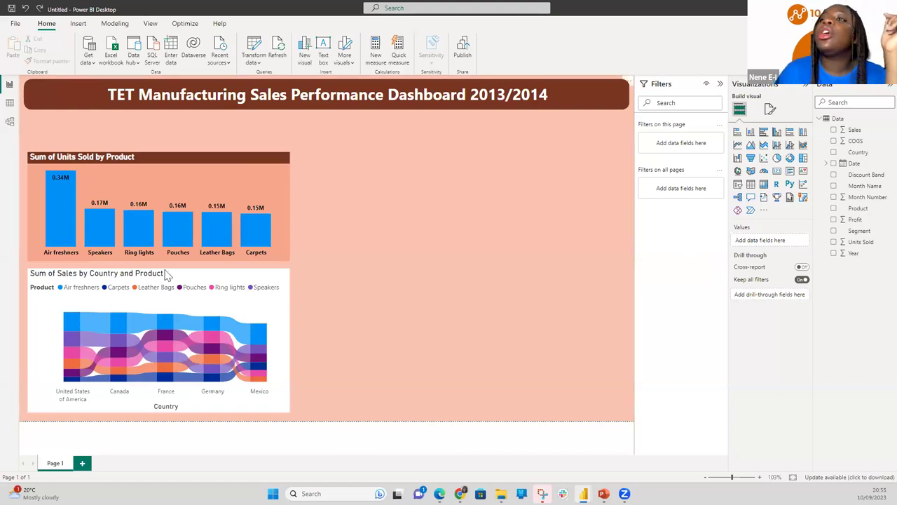
Apply the units-sold column chart's formatting to the ribbon chart with the Format painter.
click(133, 166)
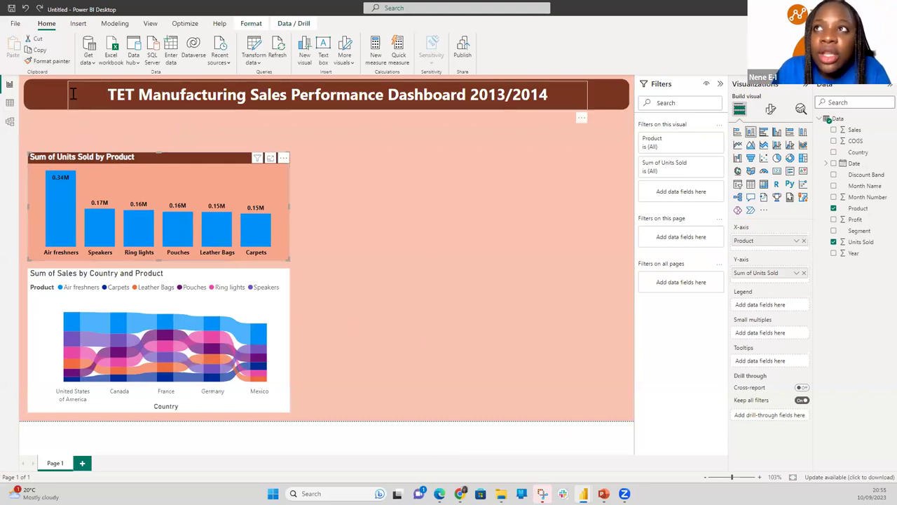
click(28, 62)
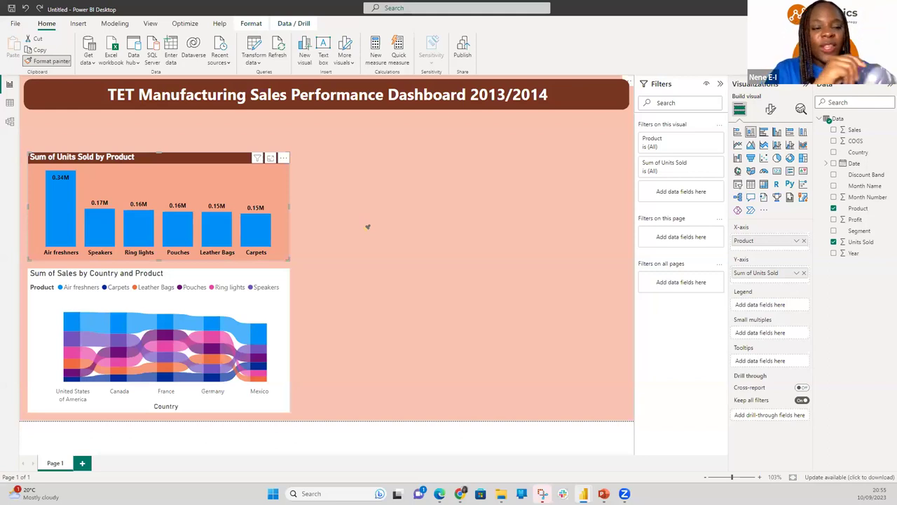
click(232, 308)
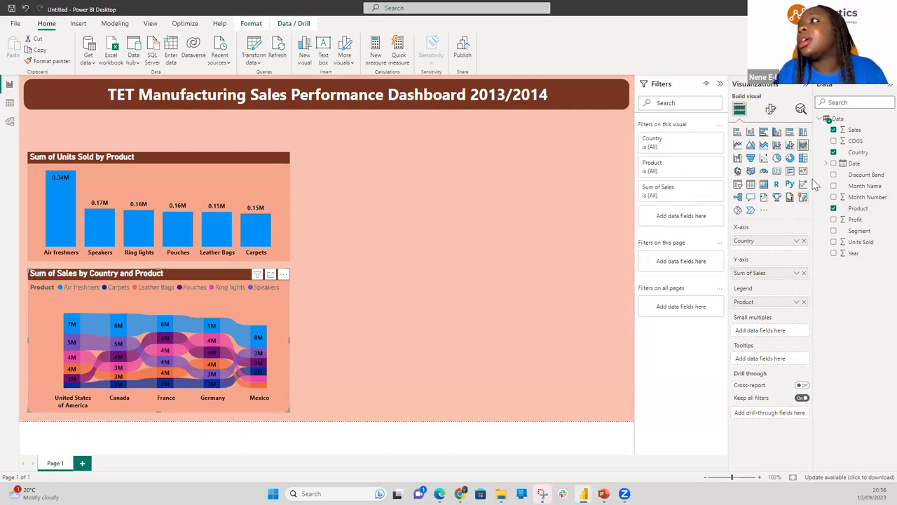
Make the ribbon chart's legend text black and bold, turn off the legend title, and deselect the chart.
click(770, 109)
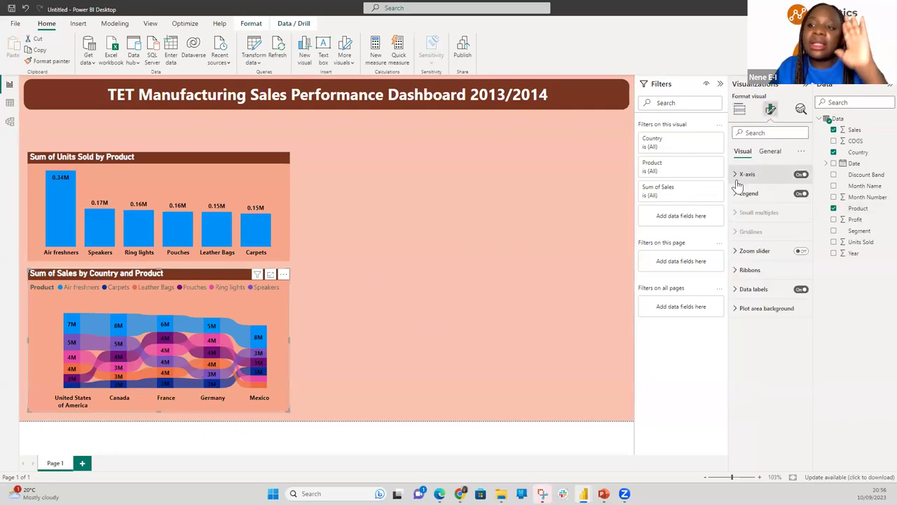
click(734, 195)
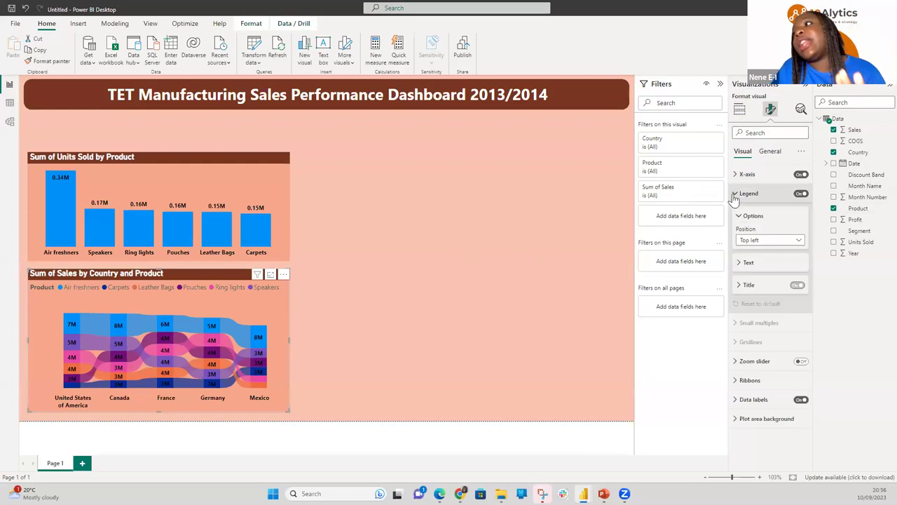
click(747, 264)
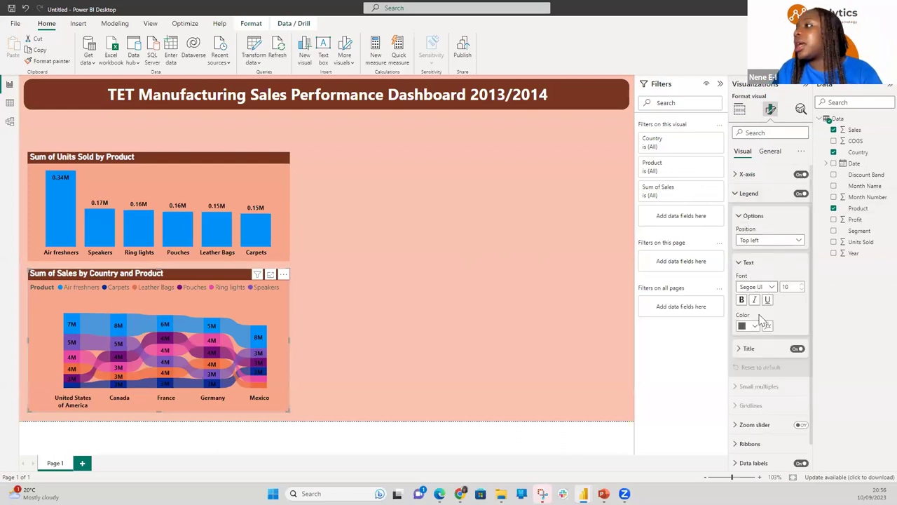
click(755, 325)
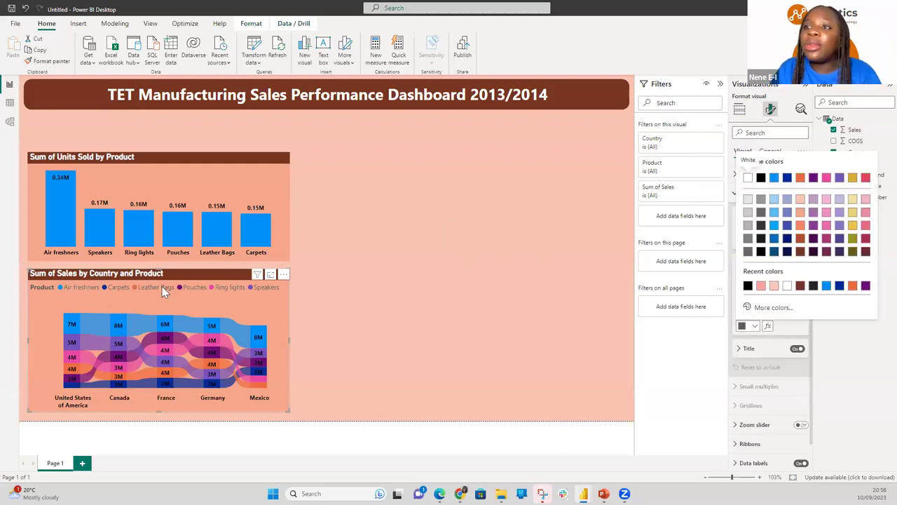
click(761, 178)
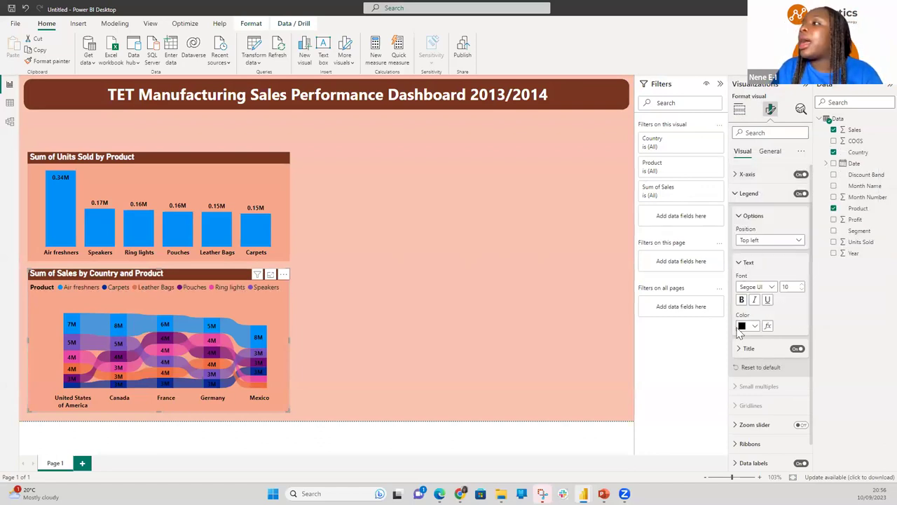
click(742, 299)
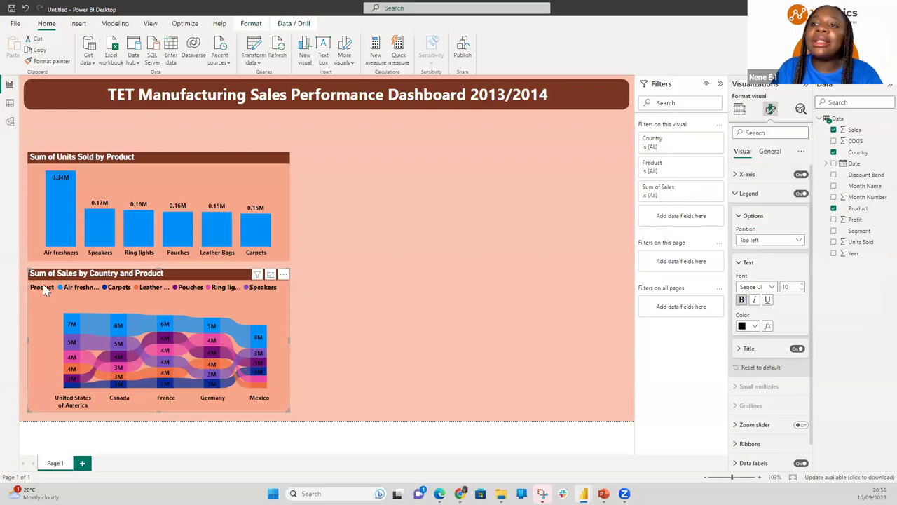
click(799, 349)
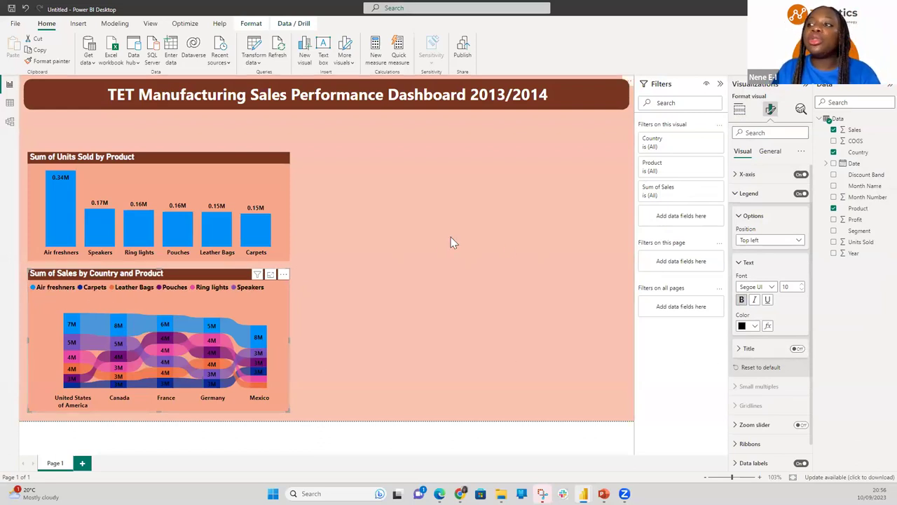
click(531, 322)
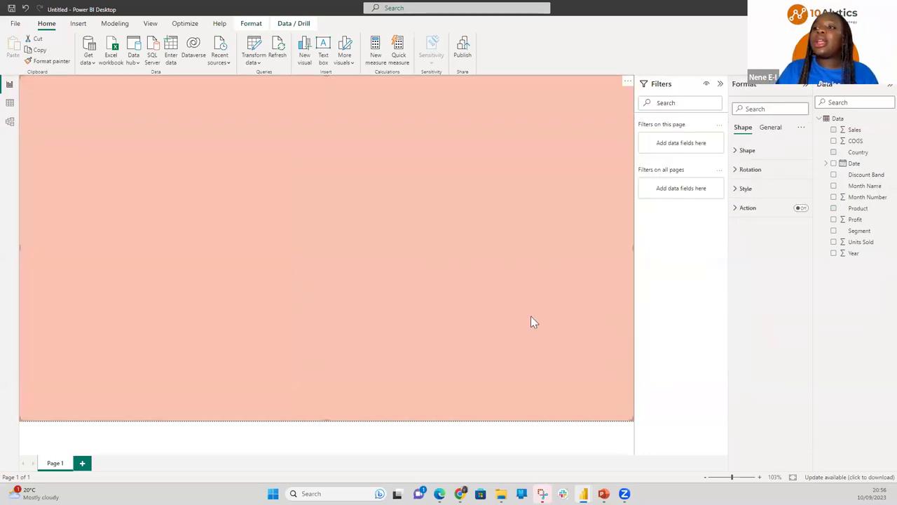
key(Escape)
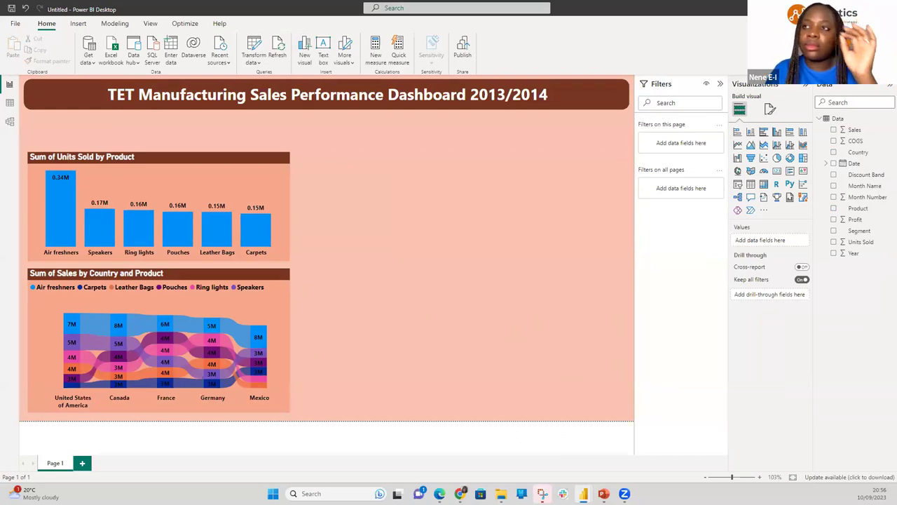
Shorten the ribbon chart from its upper edge, stretch the units-sold column chart downward, and shift it slightly to even the spacing.
click(224, 278)
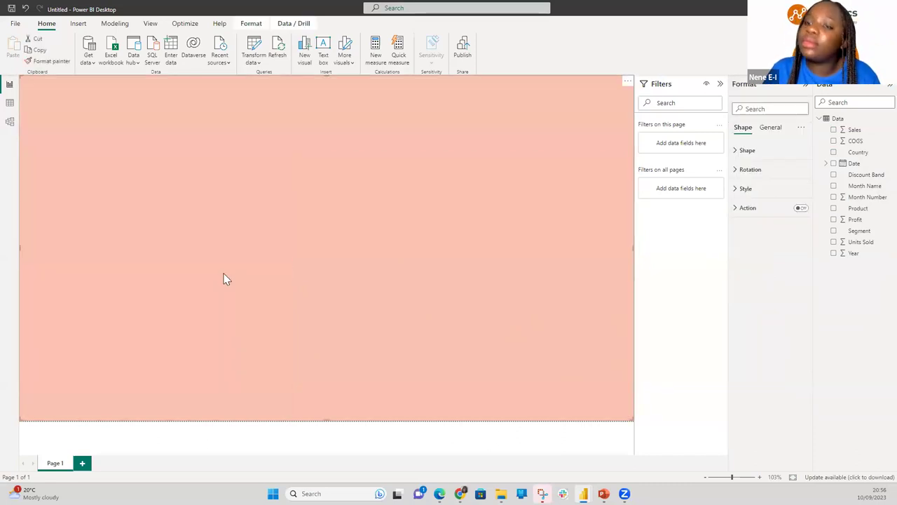
key(ctrl+z)
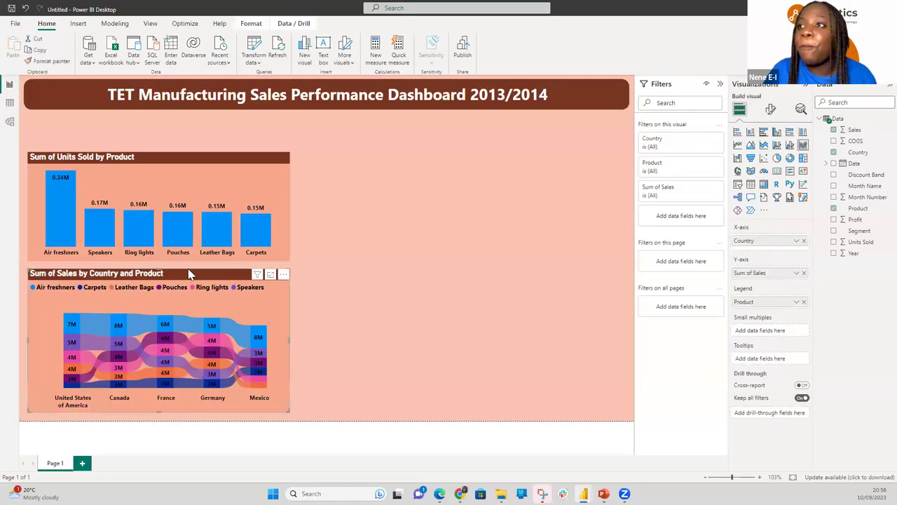
mouse_move(156, 266)
mouse_down()
mouse_move(158, 277)
mouse_move(157, 268)
mouse_up()
click(154, 255)
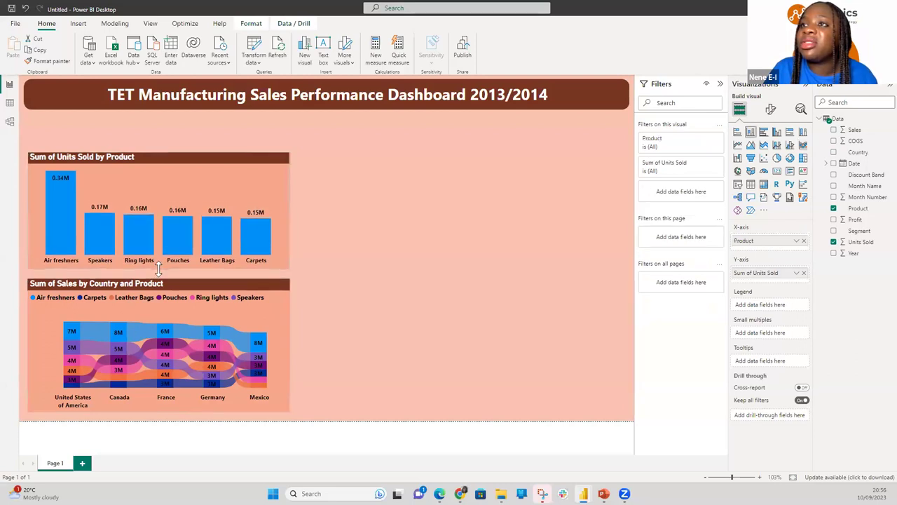
drag(172, 166, 174, 168)
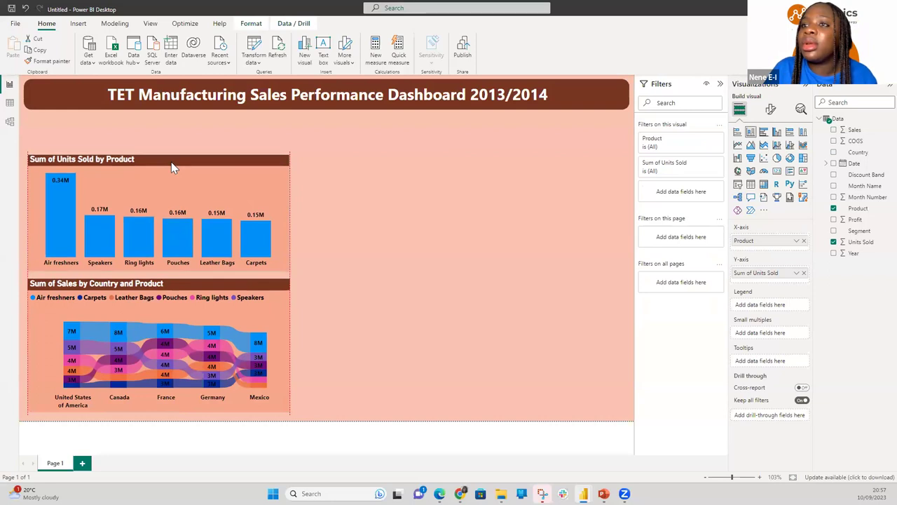
drag(174, 169, 174, 168)
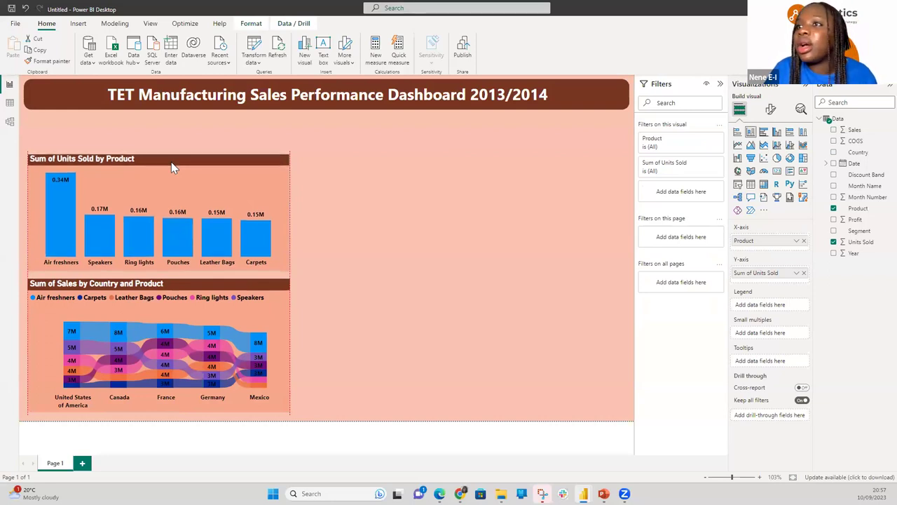
click(301, 211)
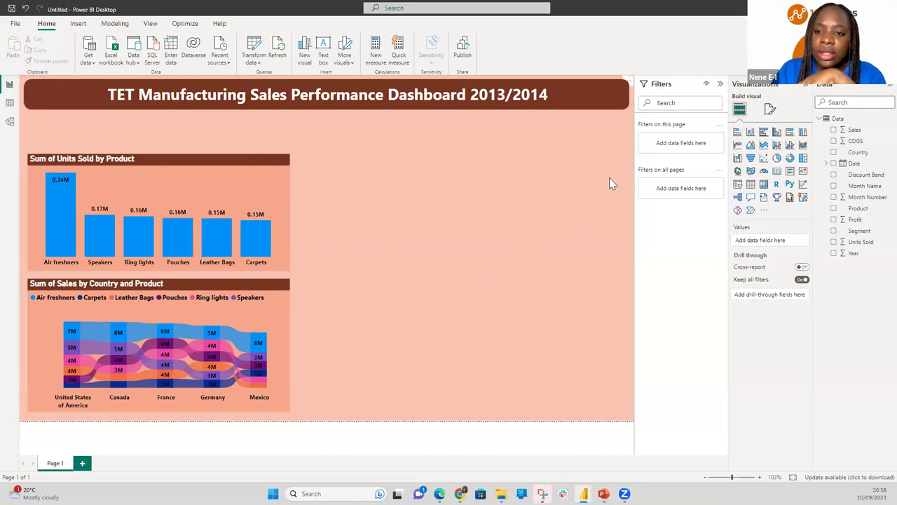
Insert a stacked column chart beside the units-sold chart, widened to the dashboard's edge and matched to that chart's height.
click(751, 134)
drag(161, 134, 391, 169)
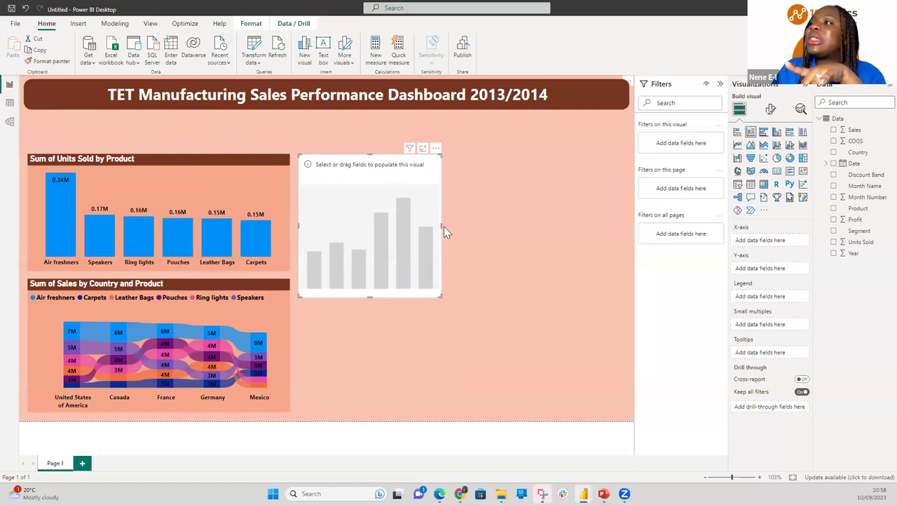
drag(440, 225, 625, 210)
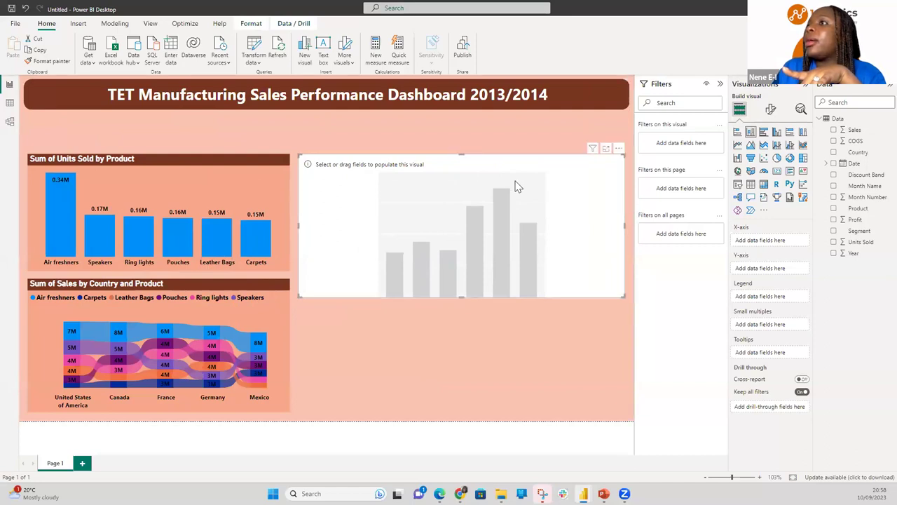
drag(515, 163, 520, 162)
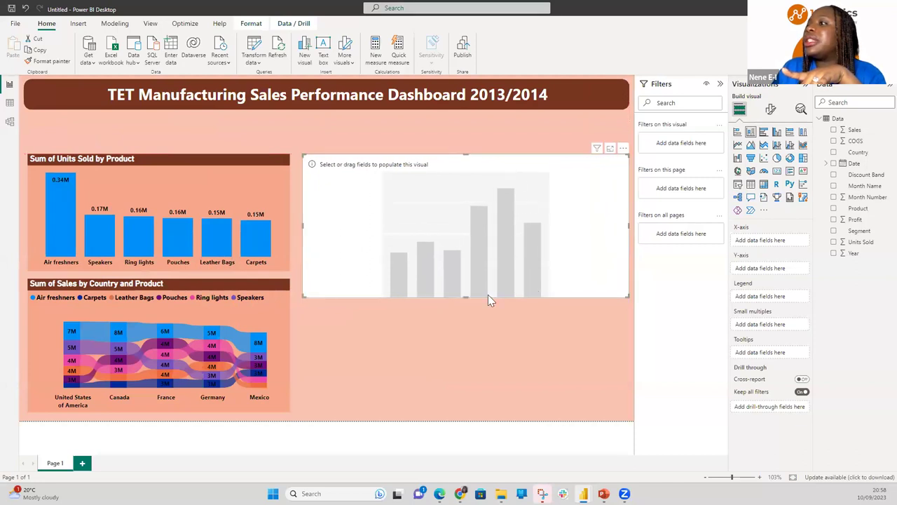
drag(466, 298, 466, 267)
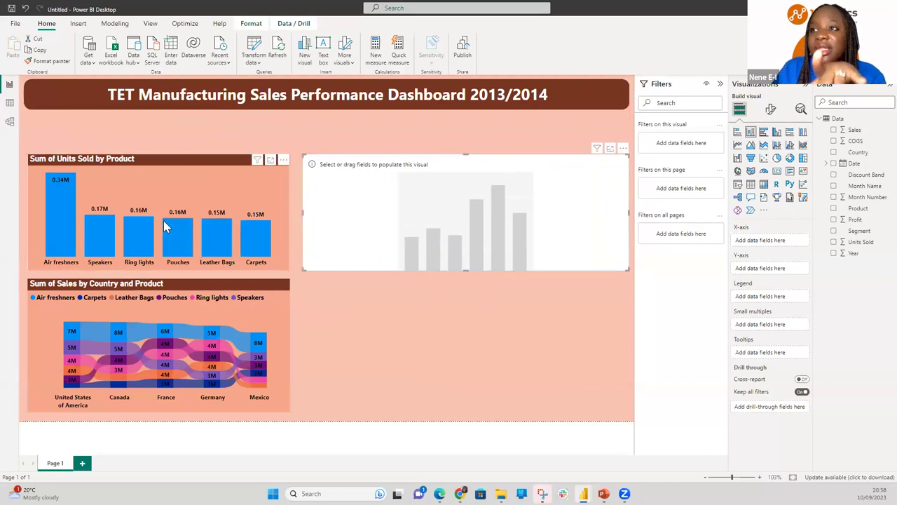
Populate the new column chart with Discount Band on the X-axis and Units Sold on the Y-axis.
click(229, 194)
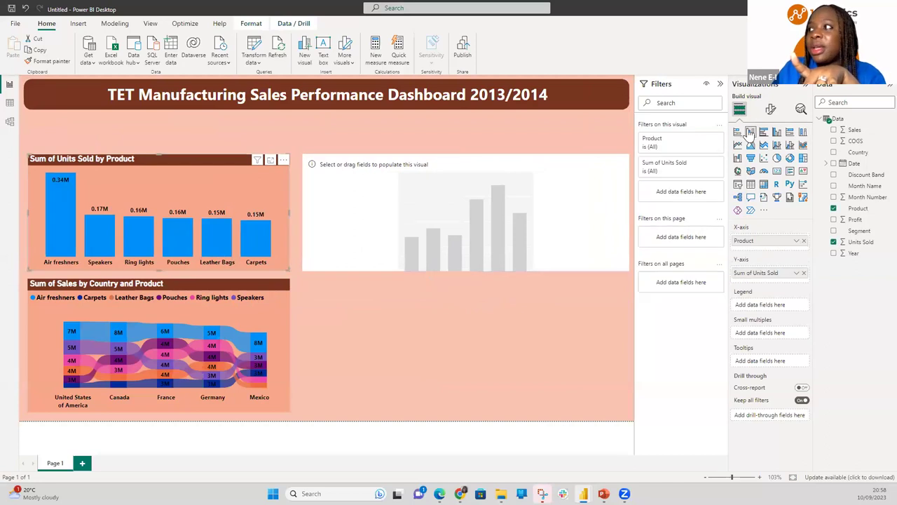
click(497, 194)
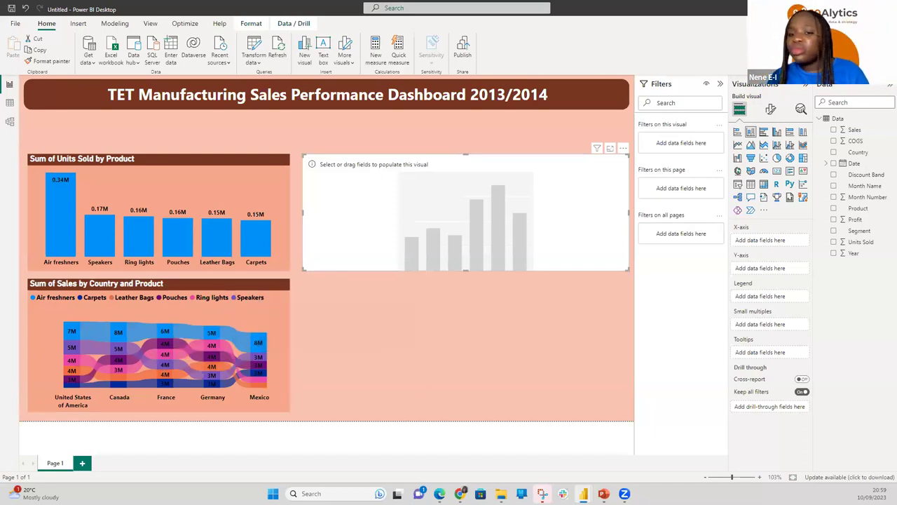
drag(865, 175, 785, 244)
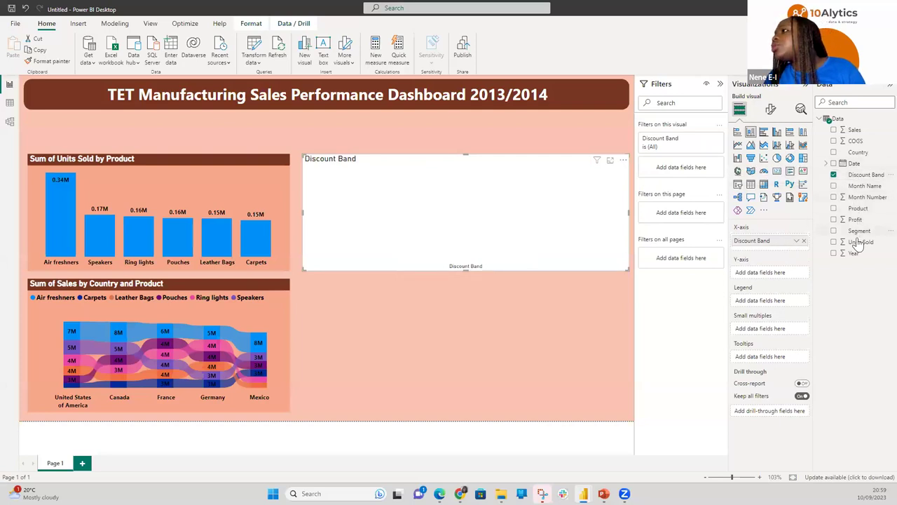
drag(855, 247, 772, 272)
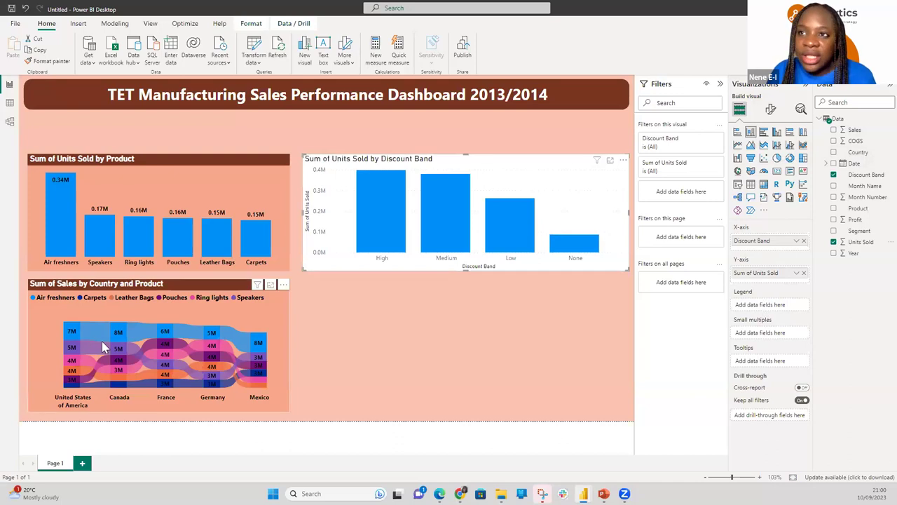
Try splitting the discount band chart into small multiples by Country, examine the panels, and remove Country from the small multiples.
mouse_move(102, 341)
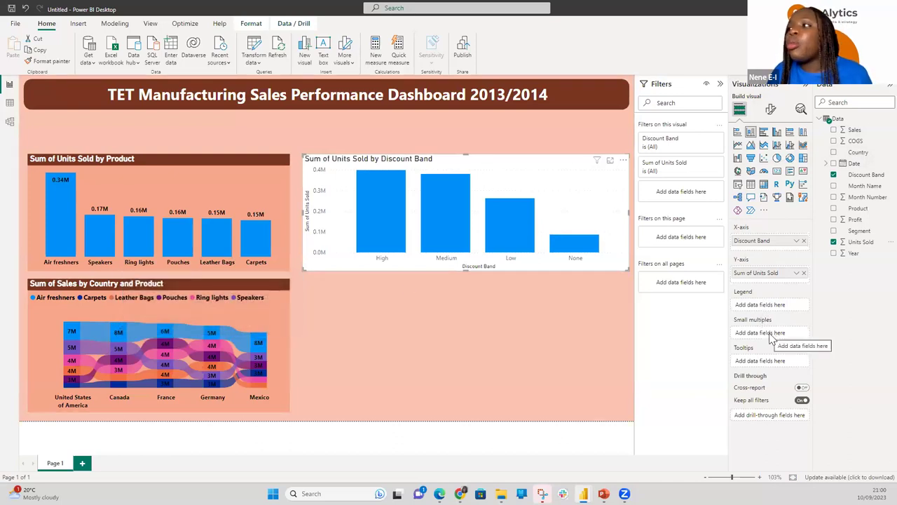
mouse_move(762, 324)
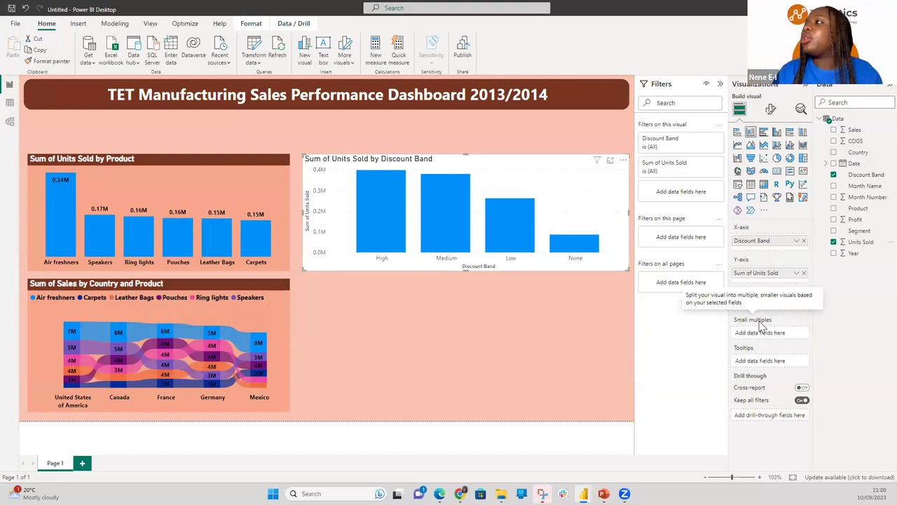
drag(866, 158, 793, 343)
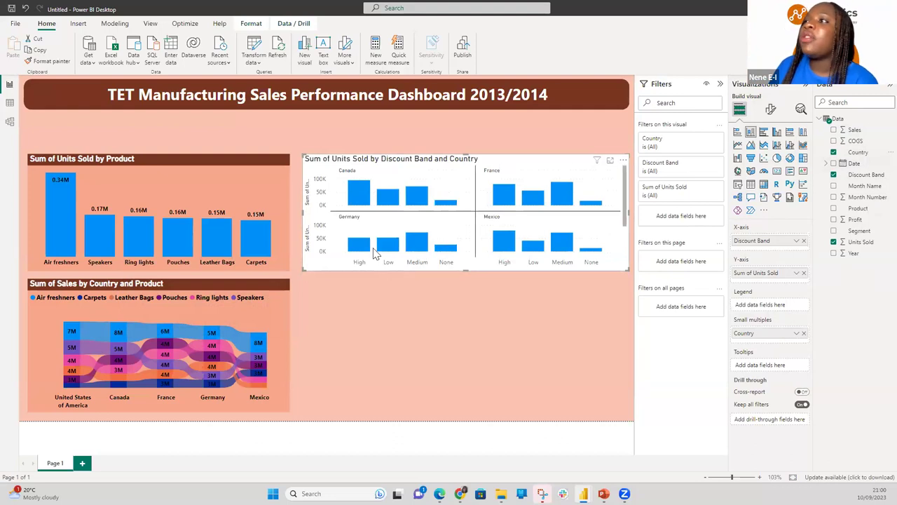
scroll(623, 203, down, 2)
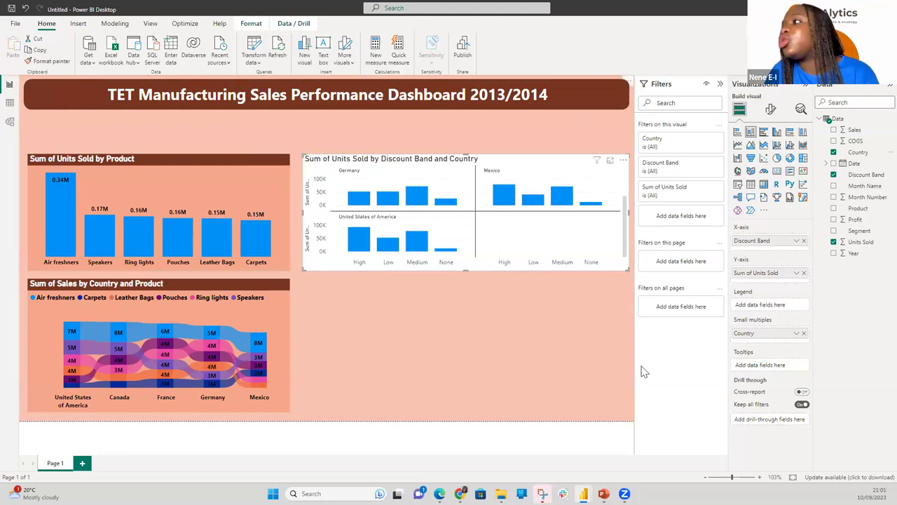
click(803, 334)
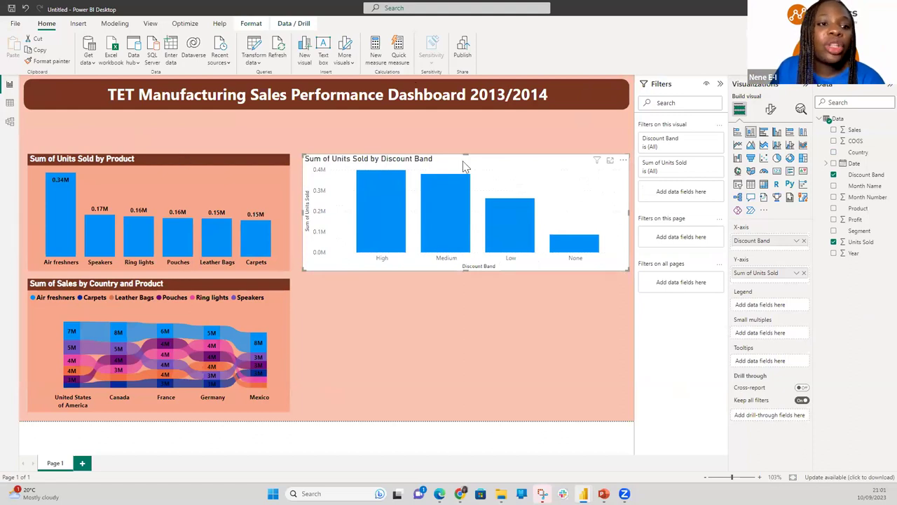
Split the discount band chart into small multiples by Country and view the remaining country panels.
mouse_move(458, 205)
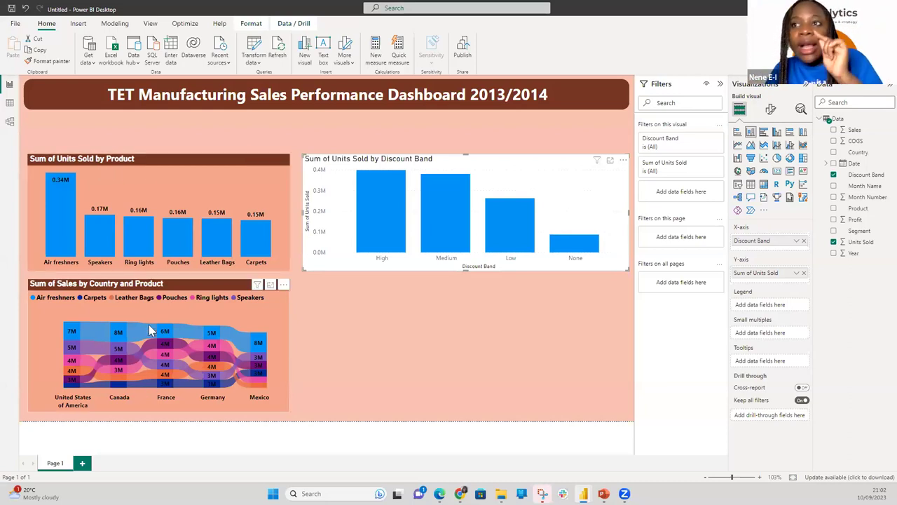
mouse_move(149, 330)
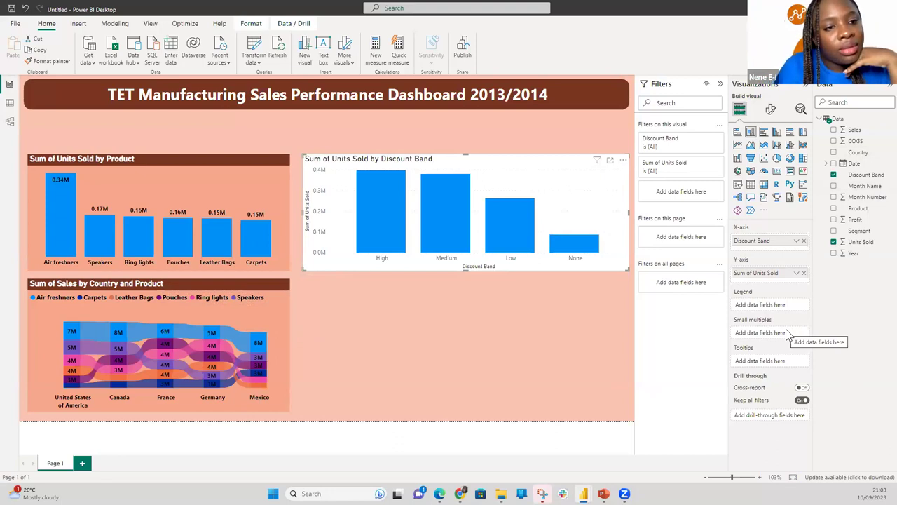
drag(860, 154, 772, 338)
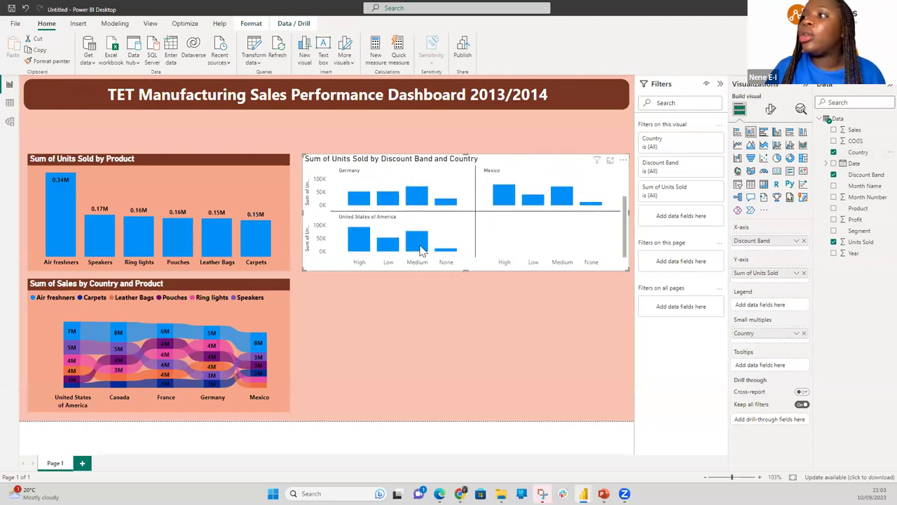
drag(626, 201, 623, 267)
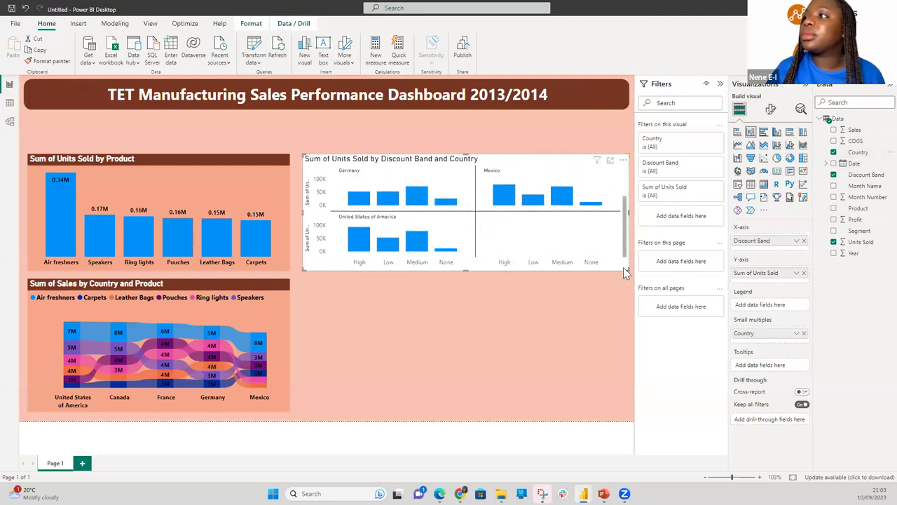
Copy the formatting of the Units Sold by Product chart onto the Discount Band and Country chart with Format painter.
click(216, 159)
click(51, 63)
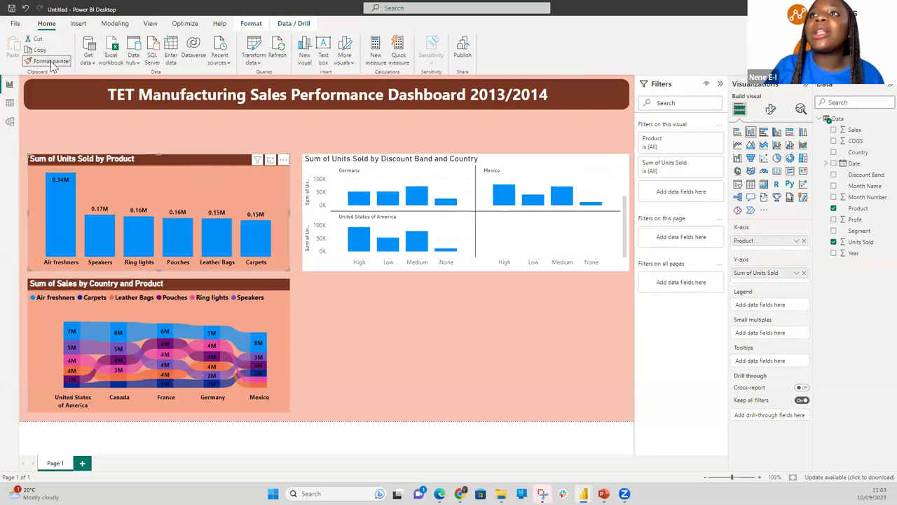
click(462, 178)
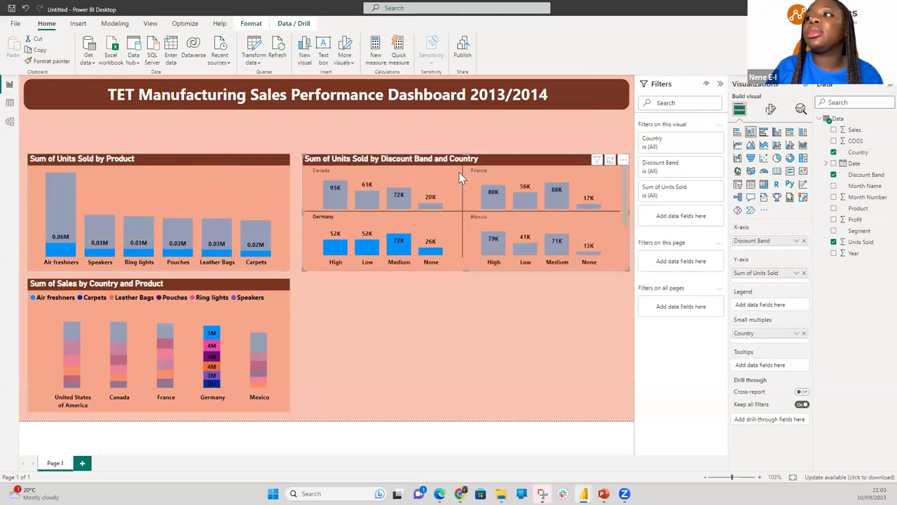
Cross-highlight the report by Germany's Medium discount band column, clear the highlight, and look over the small multiples.
click(405, 242)
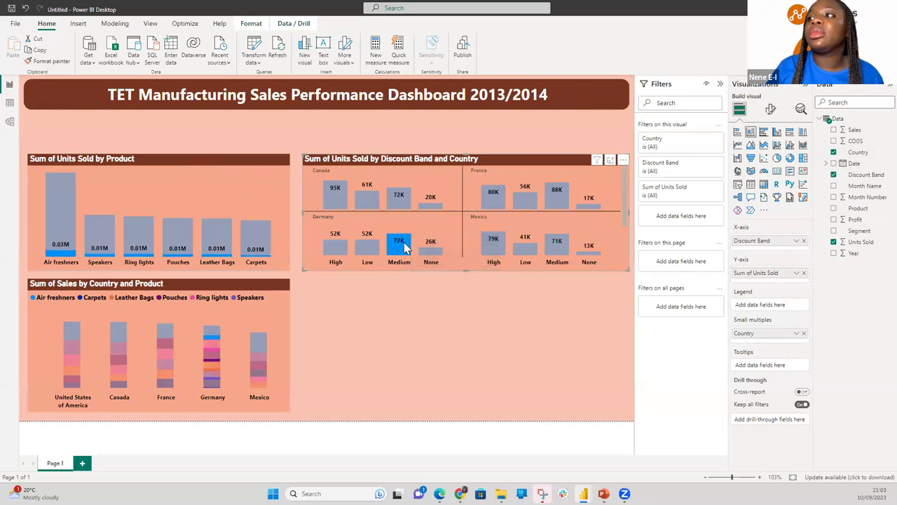
click(407, 242)
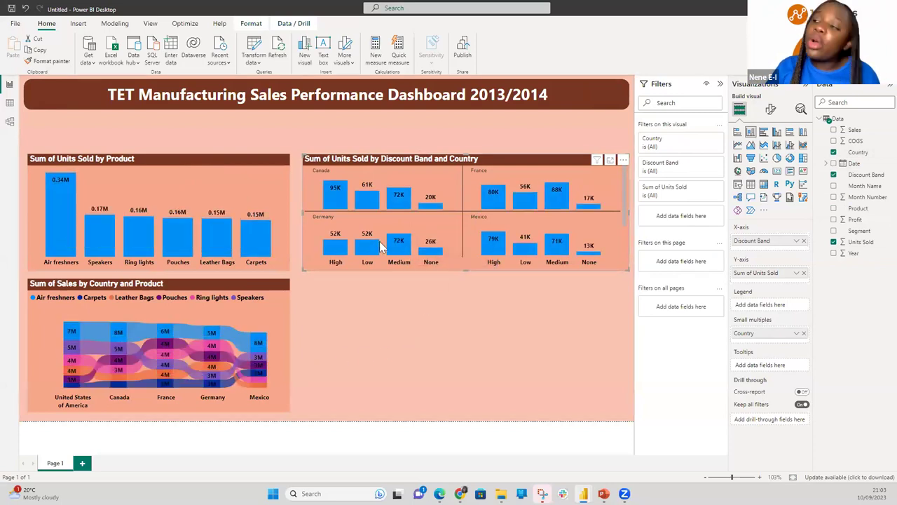
mouse_move(393, 242)
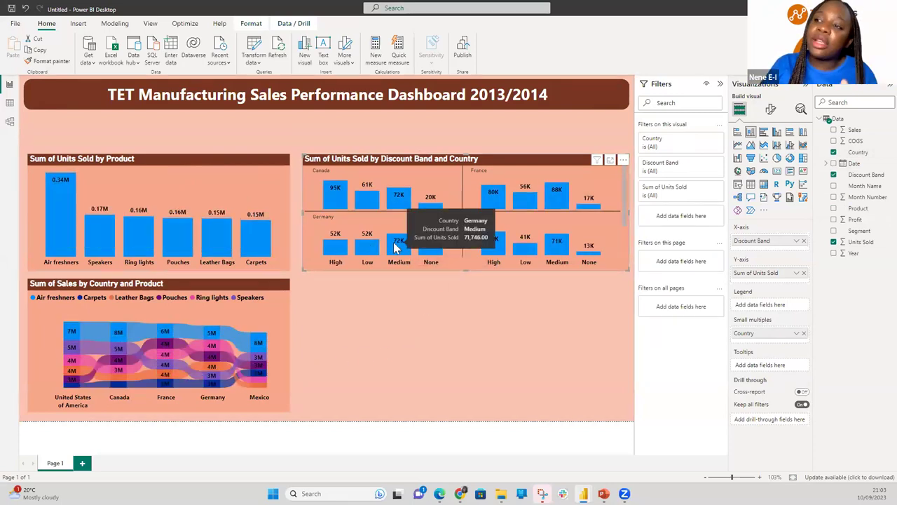
click(394, 242)
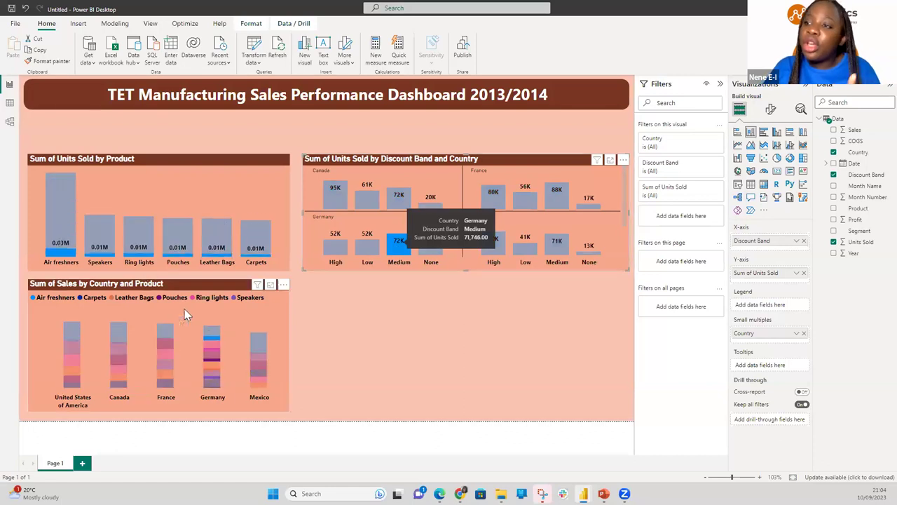
click(405, 240)
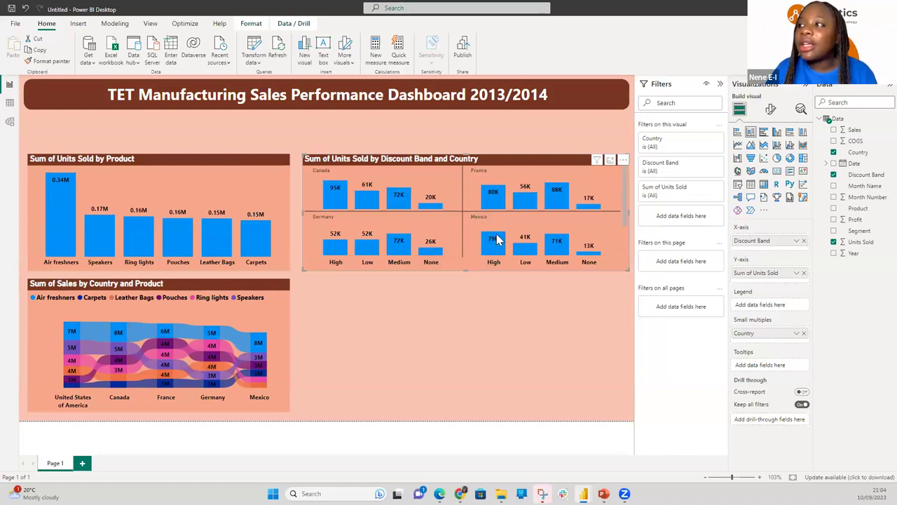
drag(625, 197, 550, 201)
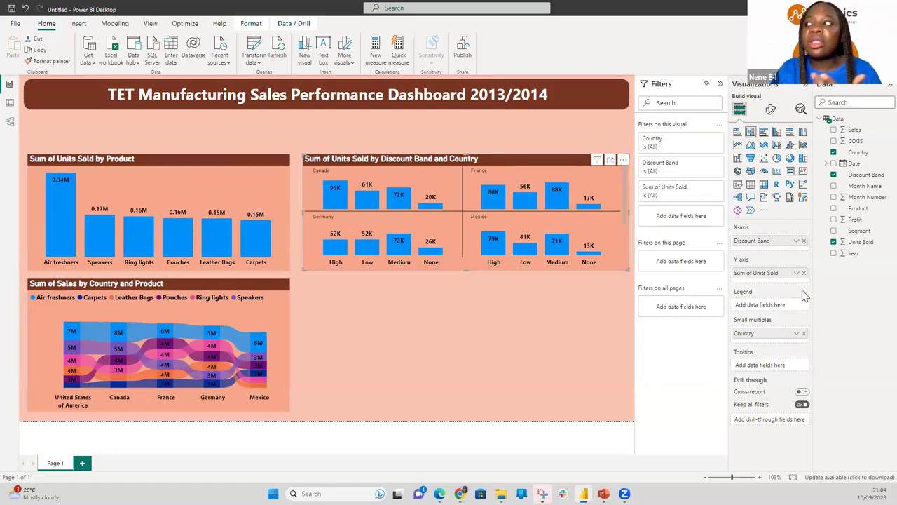
Try removing Country from the small multiples, and undo both that removal and the copied chart formatting.
click(804, 334)
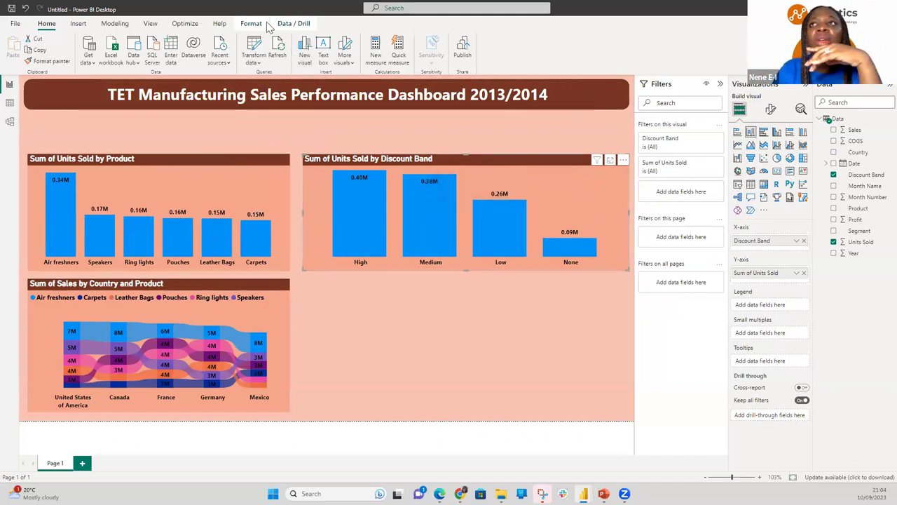
click(26, 8)
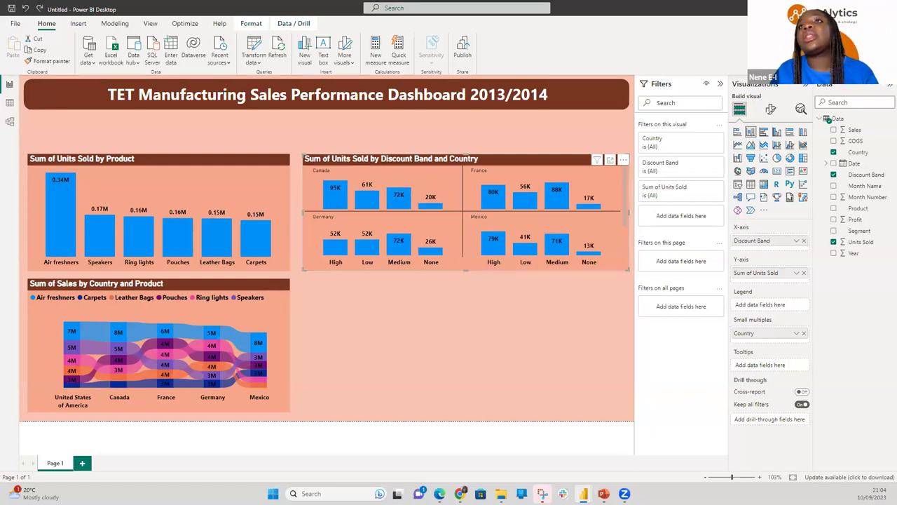
click(26, 10)
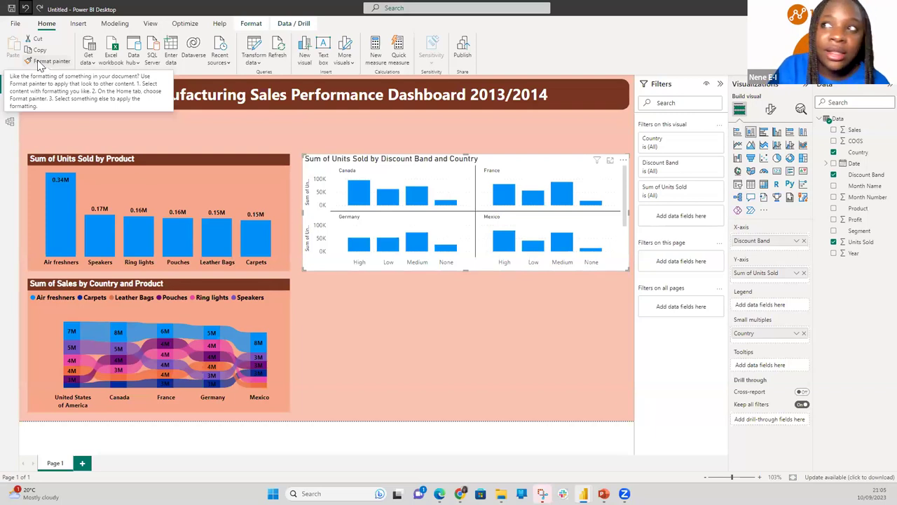
Apply the Units Sold by Product chart's formatting to the Discount Band and Country chart again, and dismiss the tip about pausing visuals.
click(161, 169)
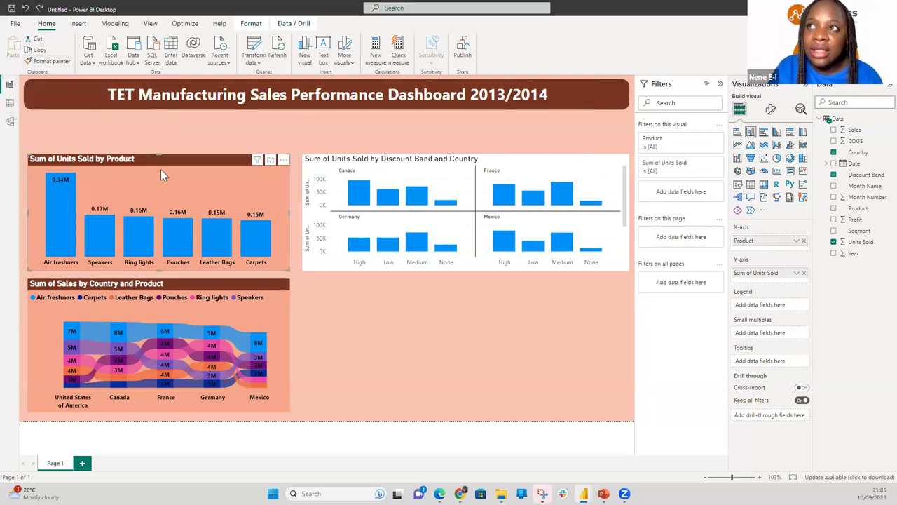
click(45, 63)
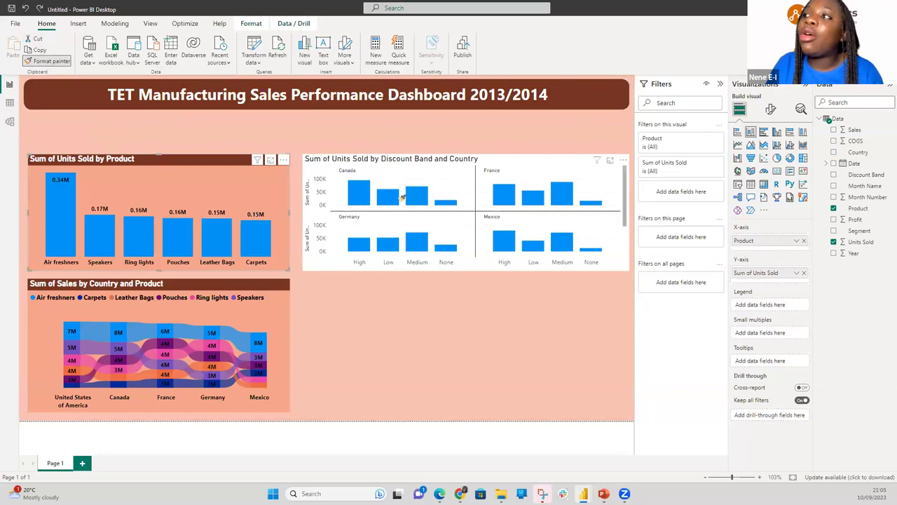
mouse_move(402, 197)
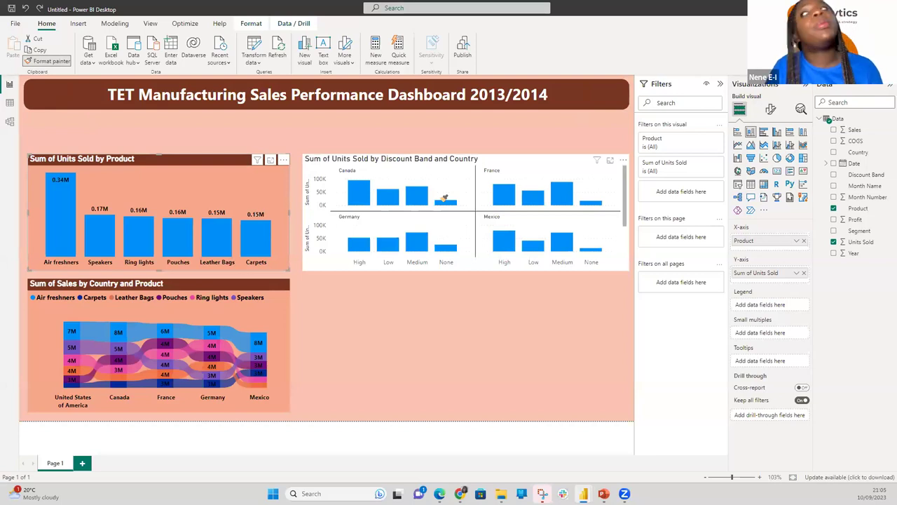
click(441, 199)
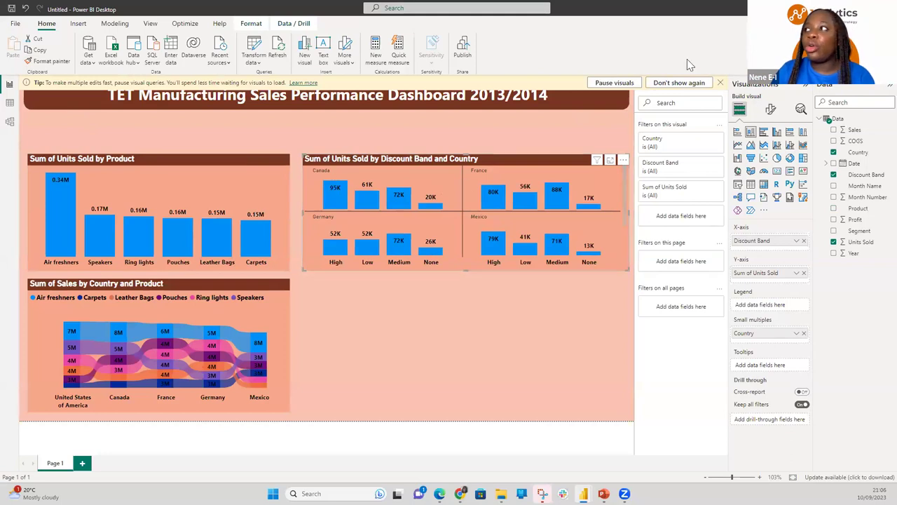
click(720, 82)
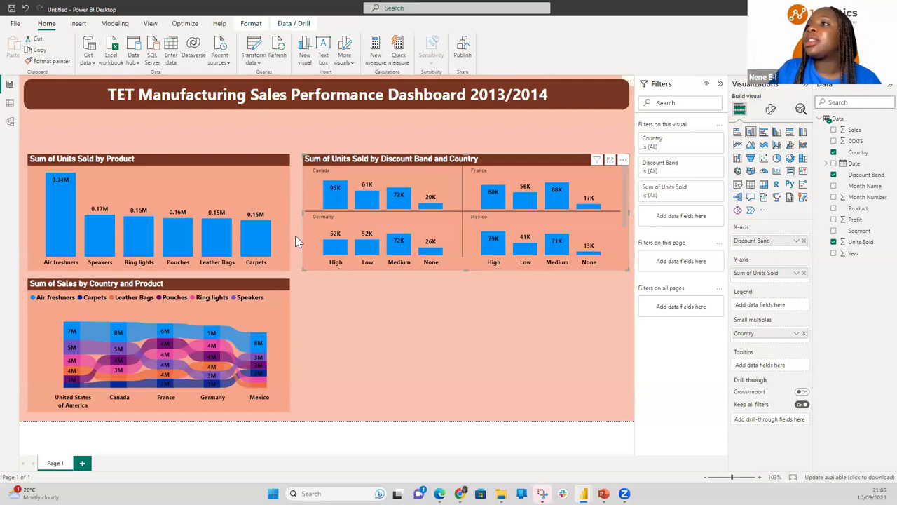
Make the country titles of the small multiples bold and black in the Discount Band and Country chart.
drag(626, 206, 626, 275)
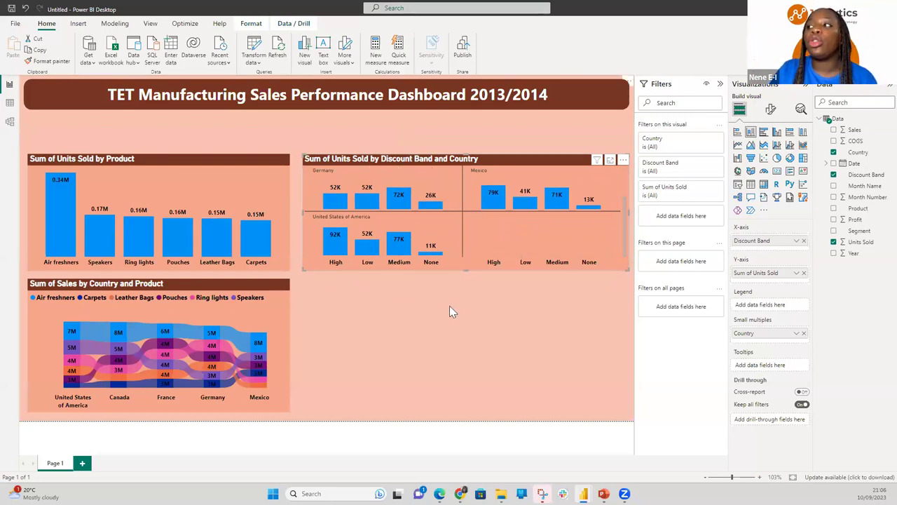
drag(624, 223, 624, 152)
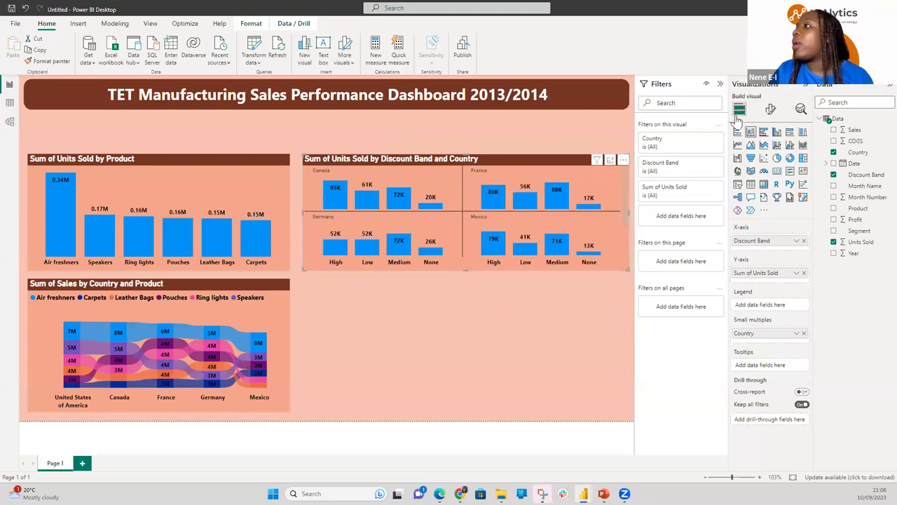
click(770, 110)
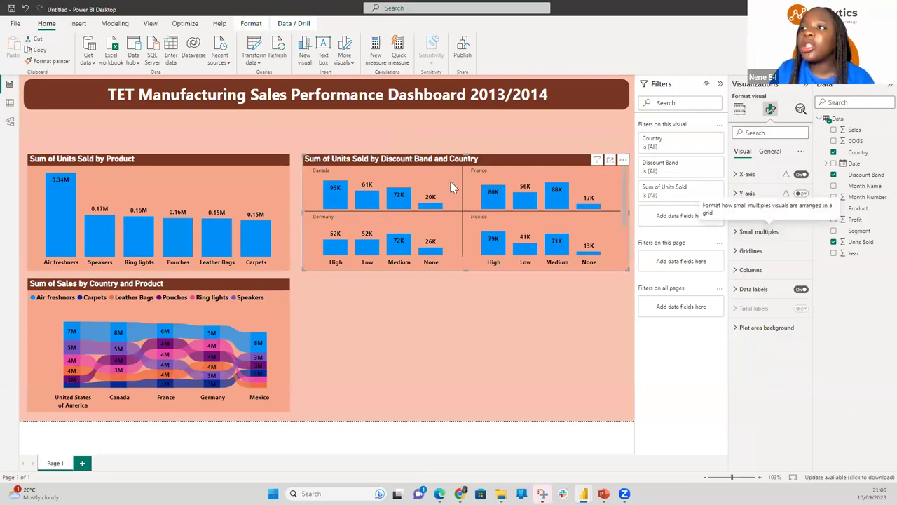
click(756, 231)
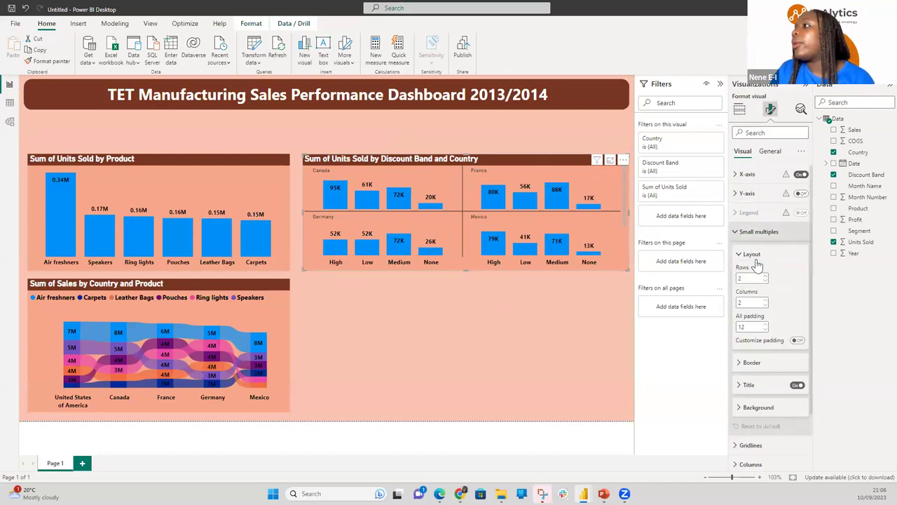
click(741, 387)
scroll(754, 361, down, 3)
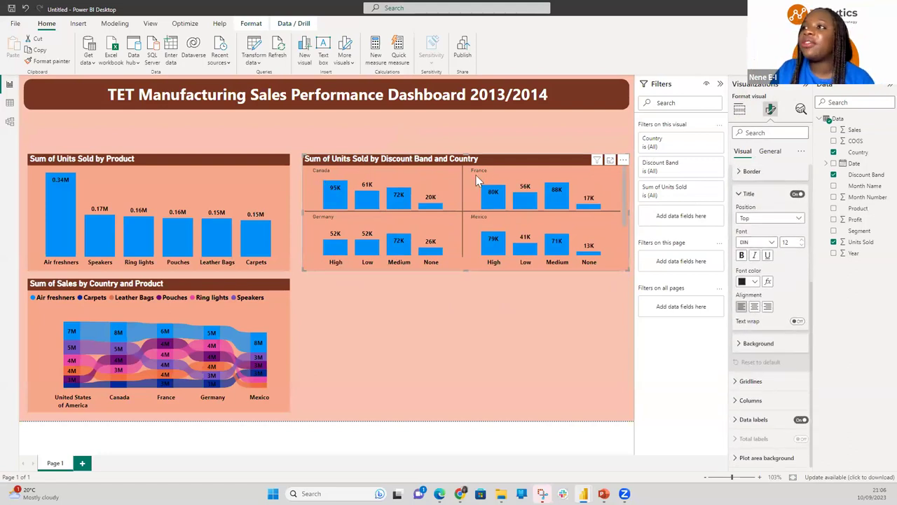
click(749, 281)
click(761, 316)
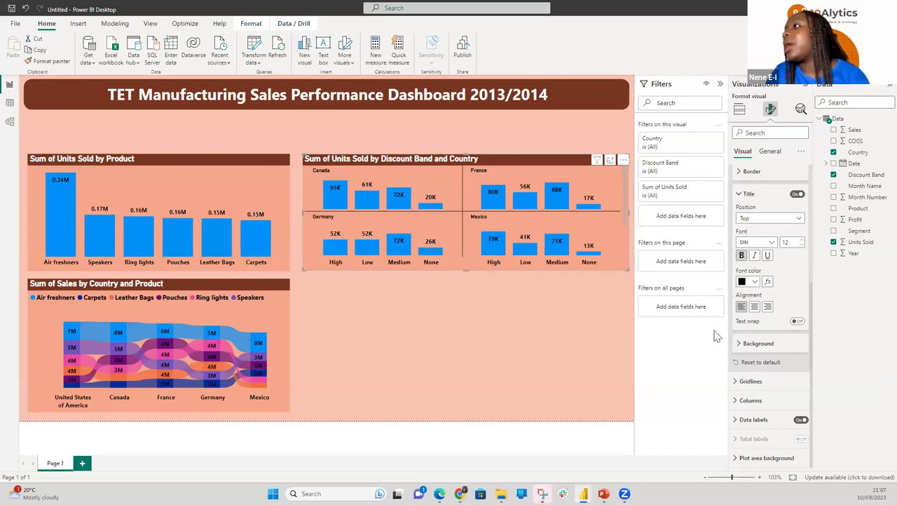
click(739, 198)
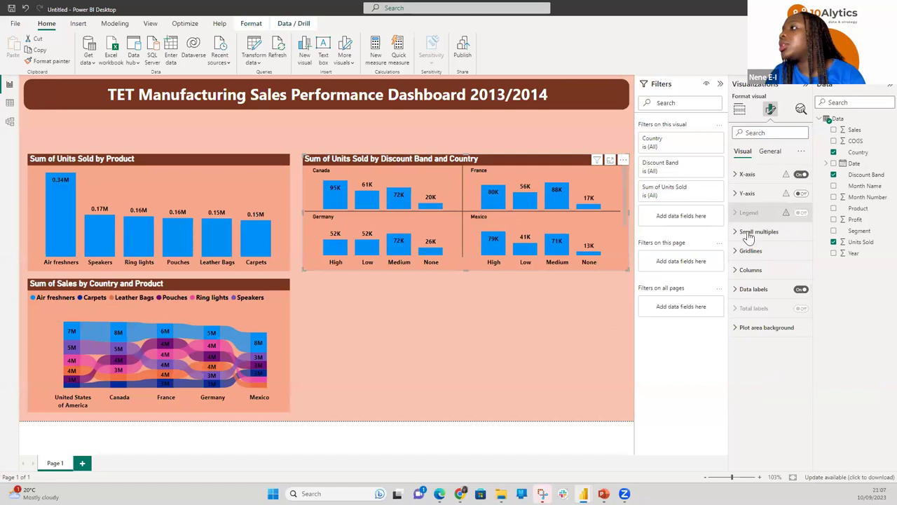
Try #0e1a77 for the High discount band columns, and settle on #414fb1 (Theme color 2, 20% lighter).
click(740, 273)
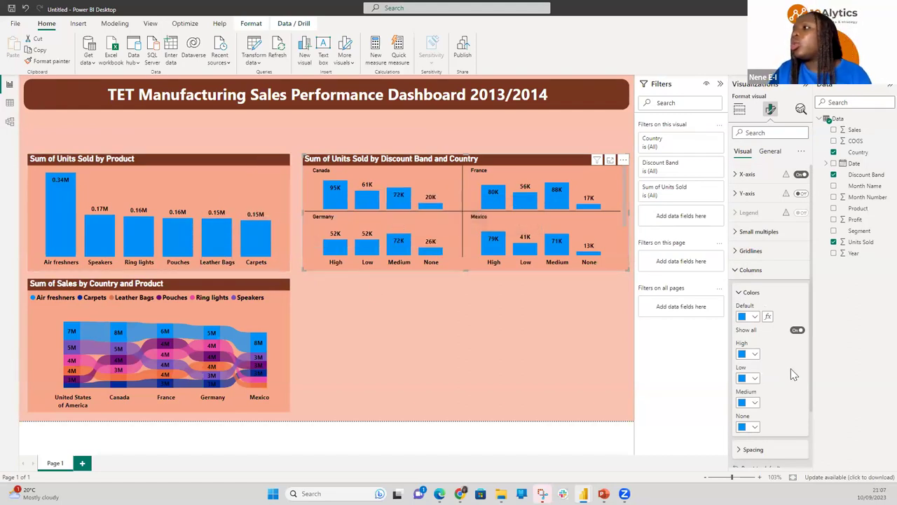
click(750, 354)
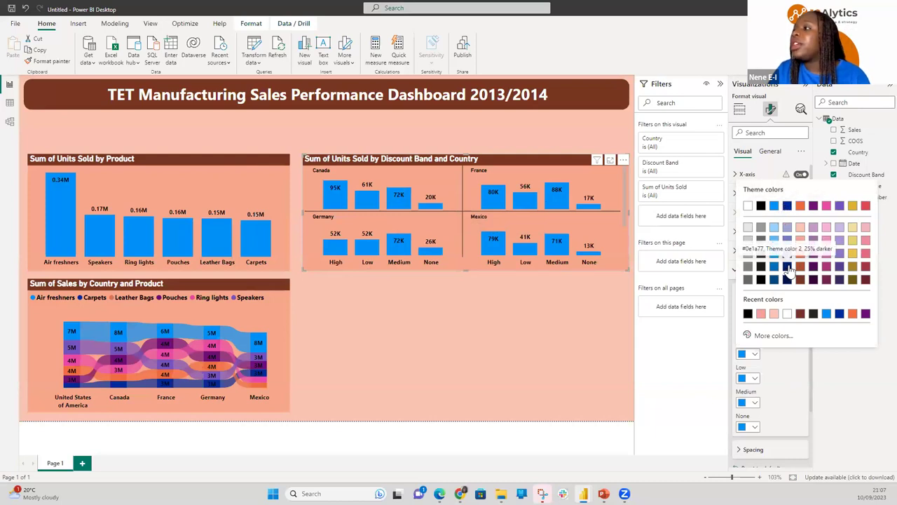
click(789, 267)
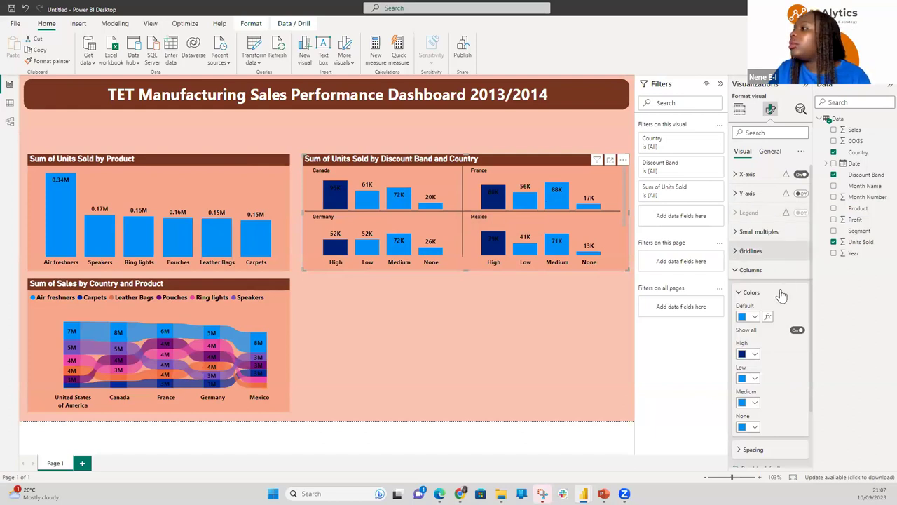
click(756, 355)
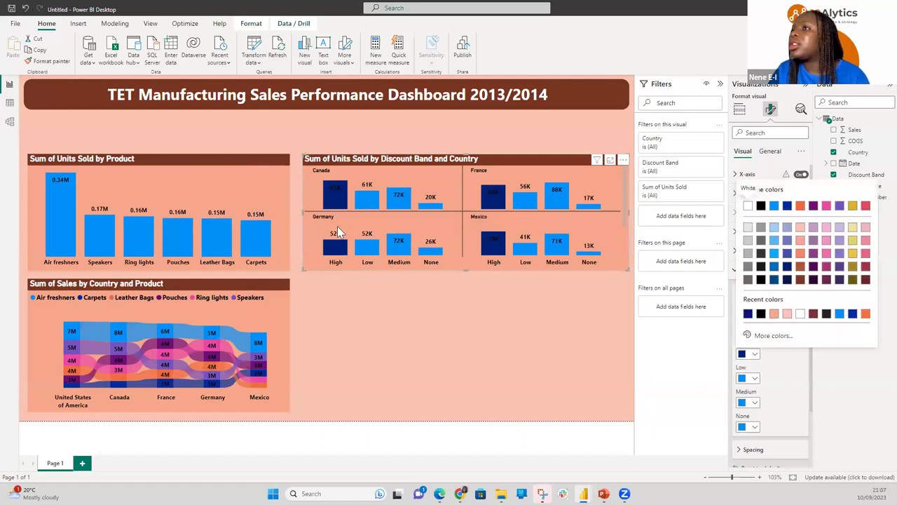
click(786, 271)
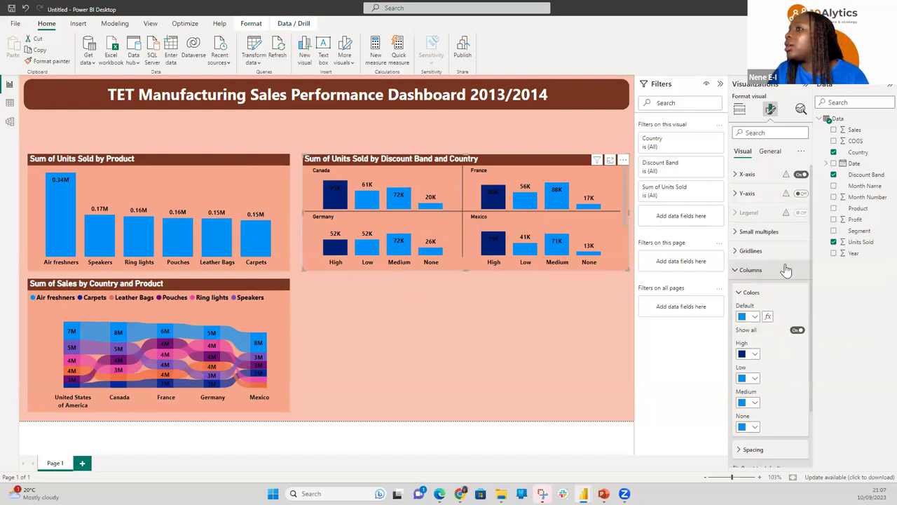
click(756, 354)
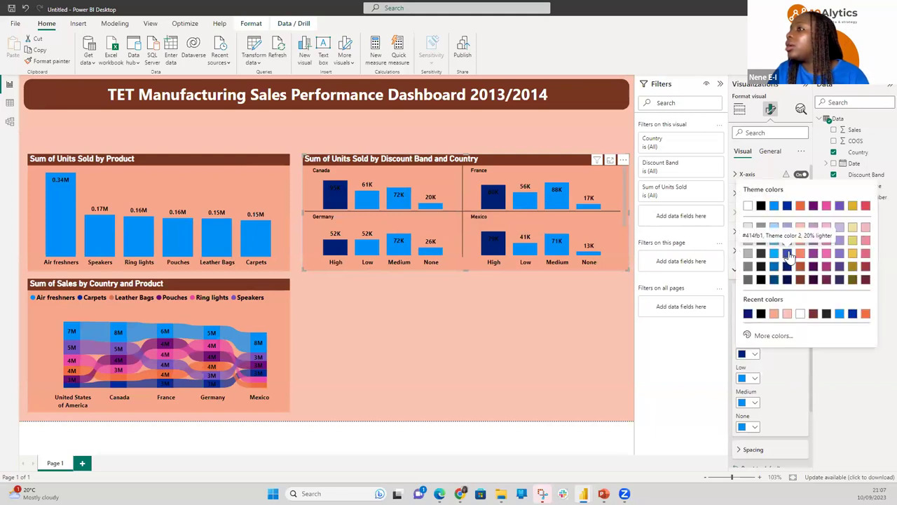
click(789, 256)
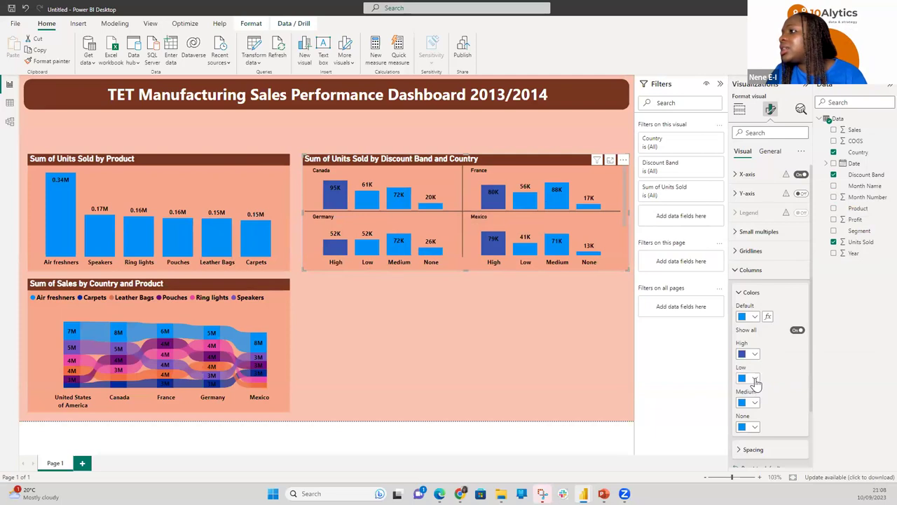
Color the Low discount band columns with the lightest tint of Theme color 2 and the Medium columns with its second-lightest tint.
click(755, 404)
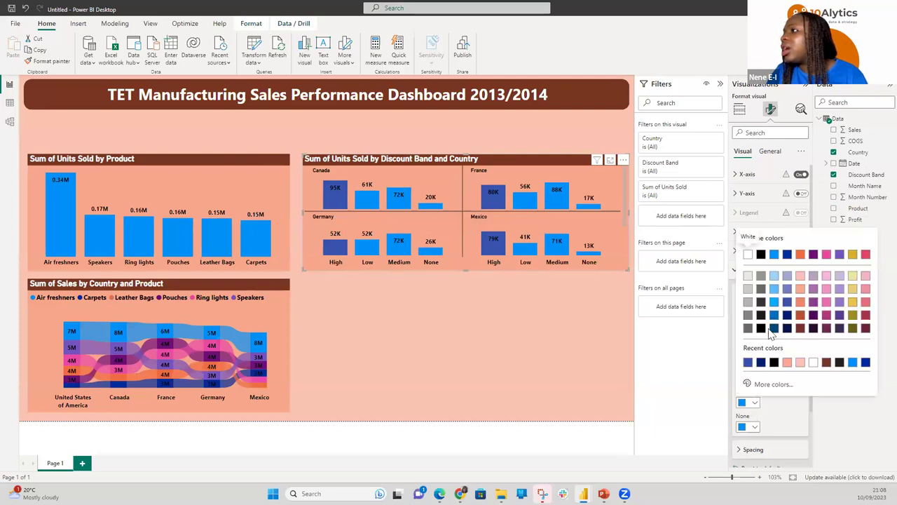
click(773, 303)
click(755, 379)
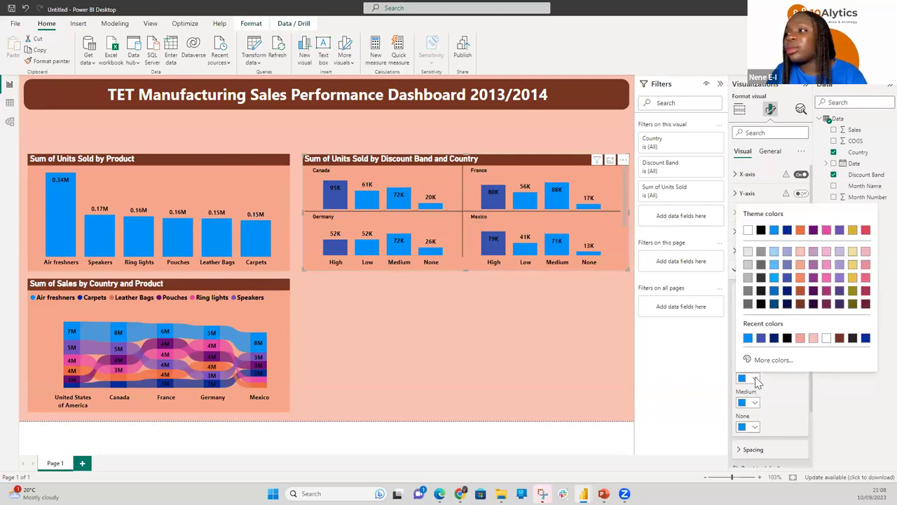
click(787, 252)
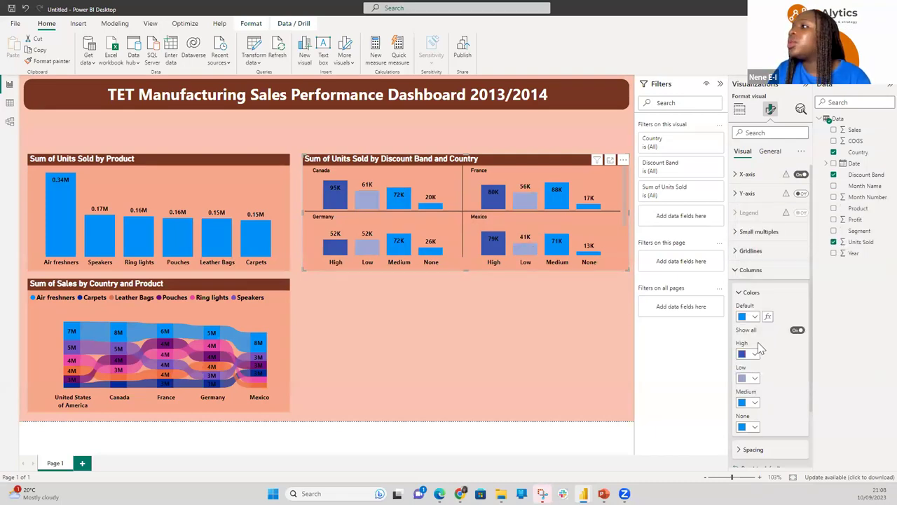
click(755, 403)
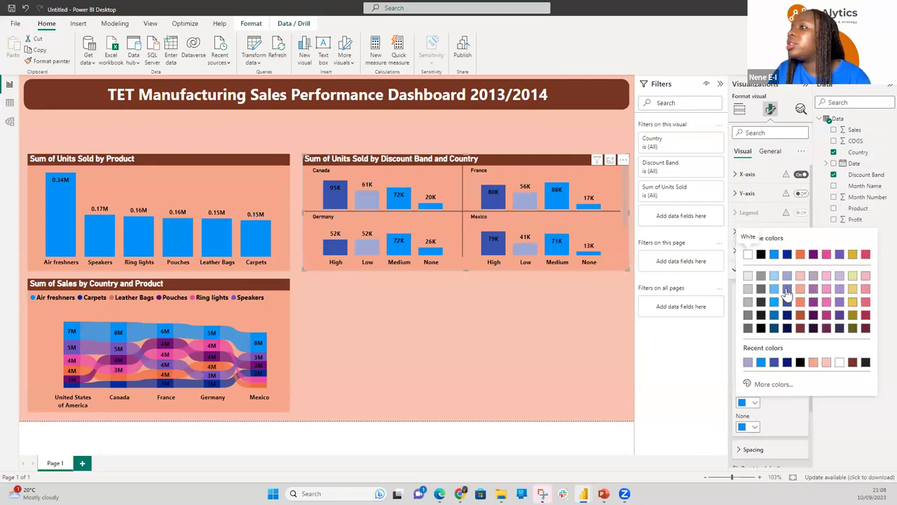
click(786, 289)
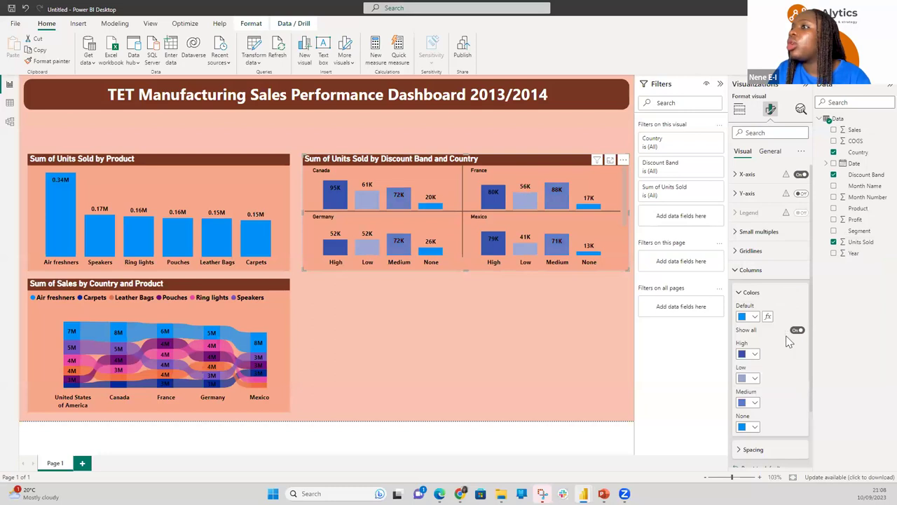
Color the None discount band columns light gray in the Discount Band and Country chart.
click(756, 429)
click(740, 316)
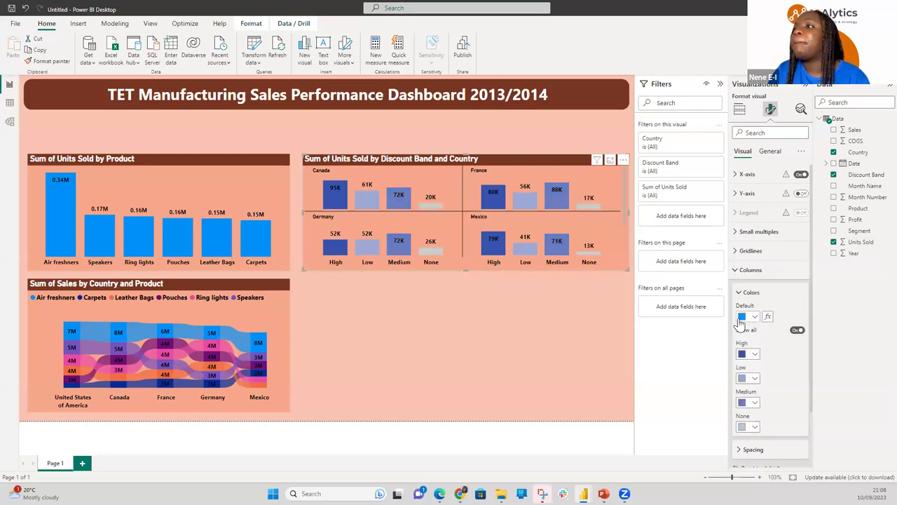
click(540, 352)
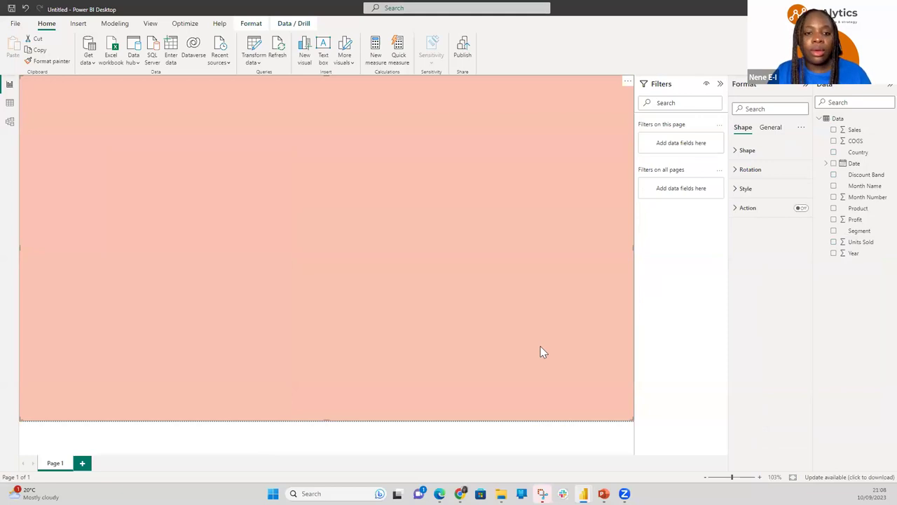
key(Escape)
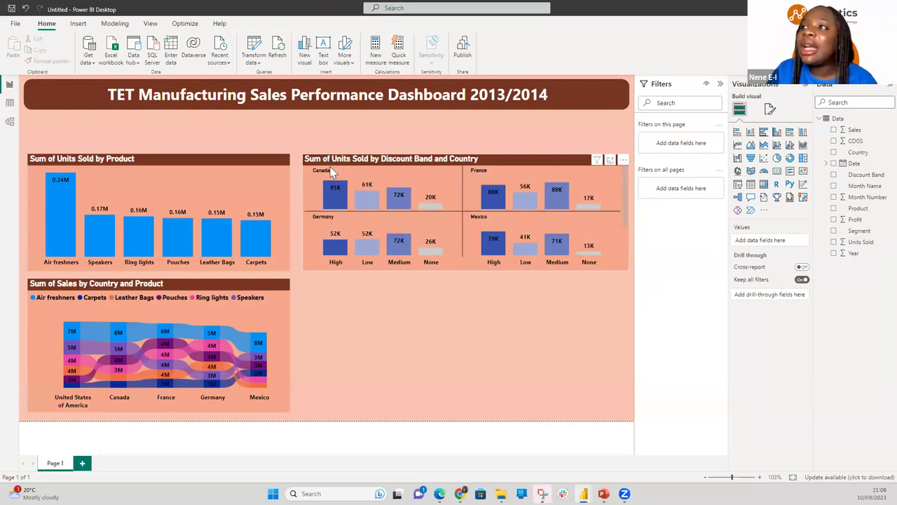
Examine the units sold per discount band in each country's small multiple, including the United States of America.
mouse_move(335, 199)
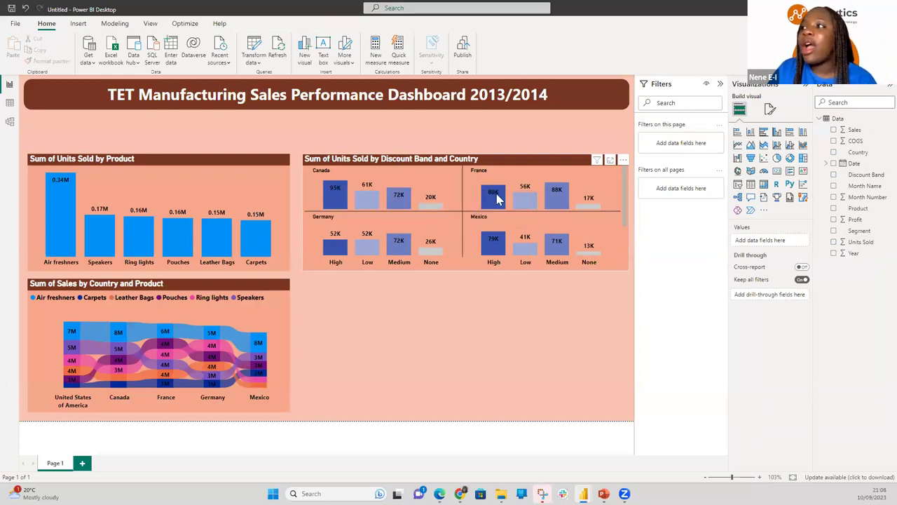
mouse_move(560, 188)
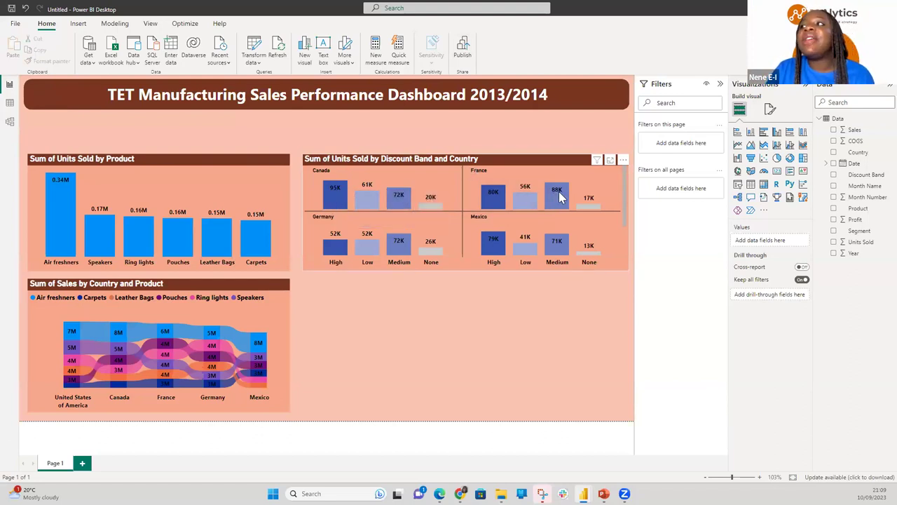
mouse_move(363, 239)
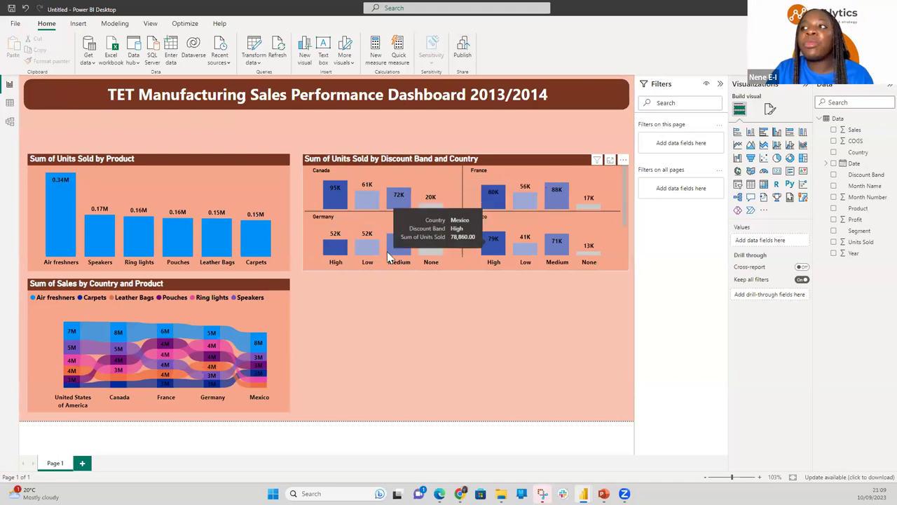
mouse_move(403, 241)
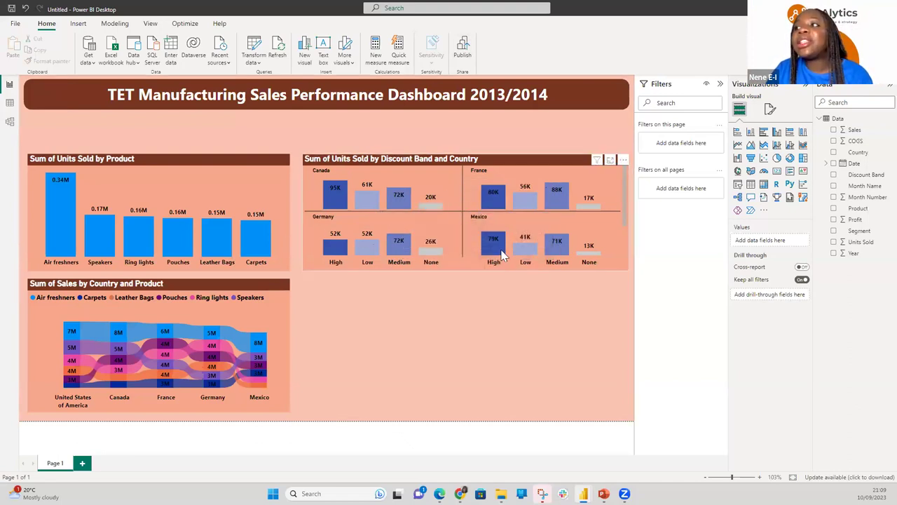
drag(626, 210, 628, 265)
click(628, 265)
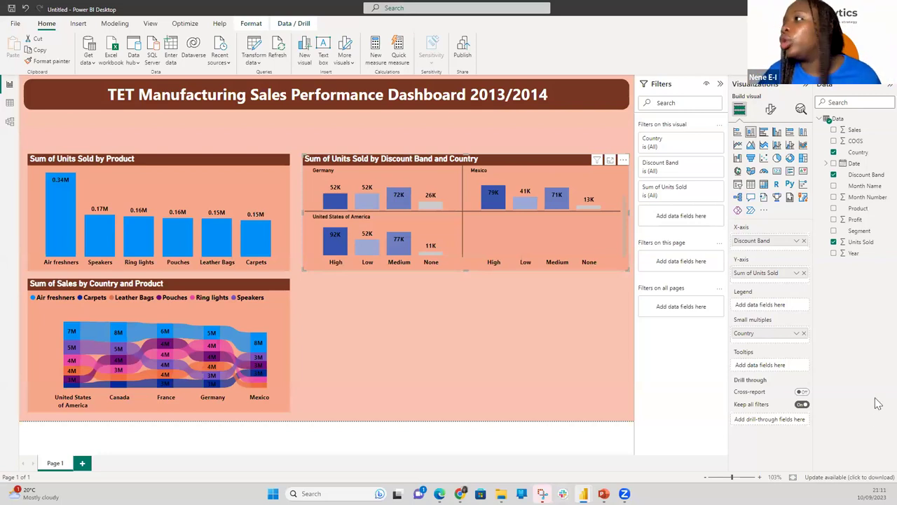
mouse_move(247, 232)
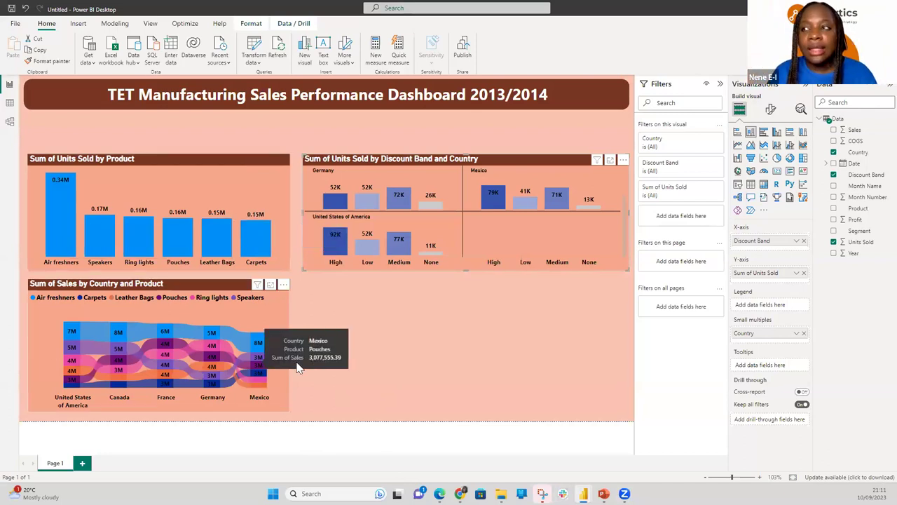
click(398, 273)
click(396, 267)
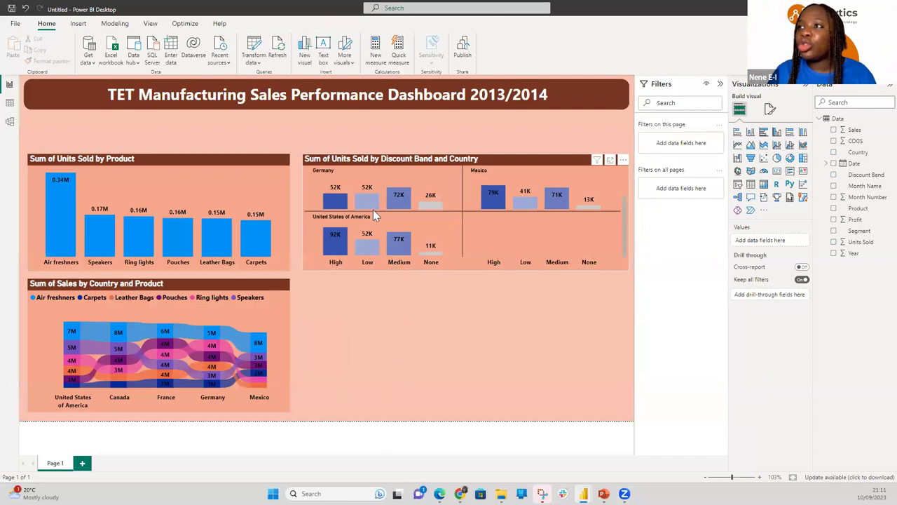
click(396, 171)
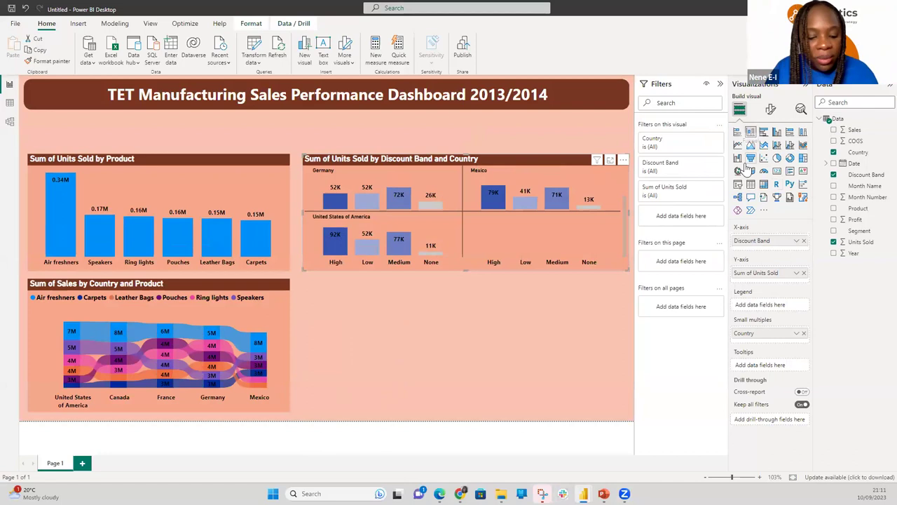
Add a clustered column chart below the Discount Band and Country chart and widen it to the same width.
click(631, 183)
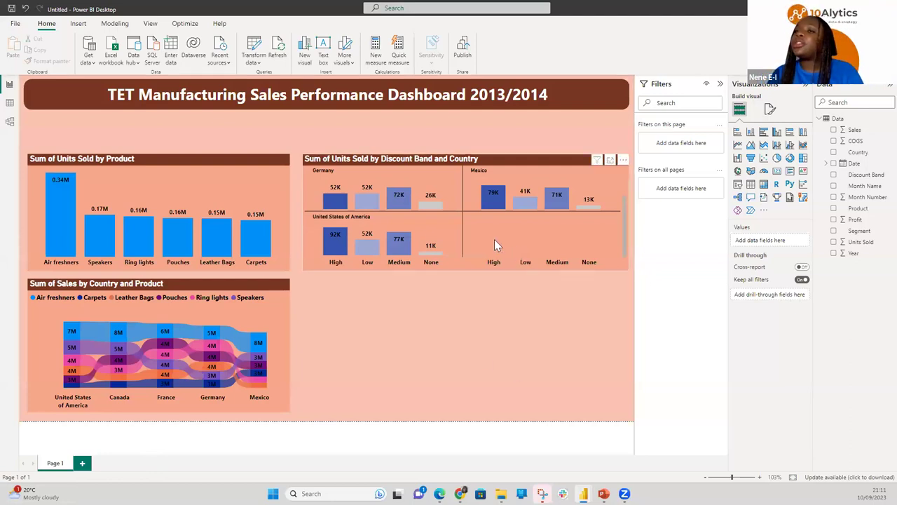
click(778, 132)
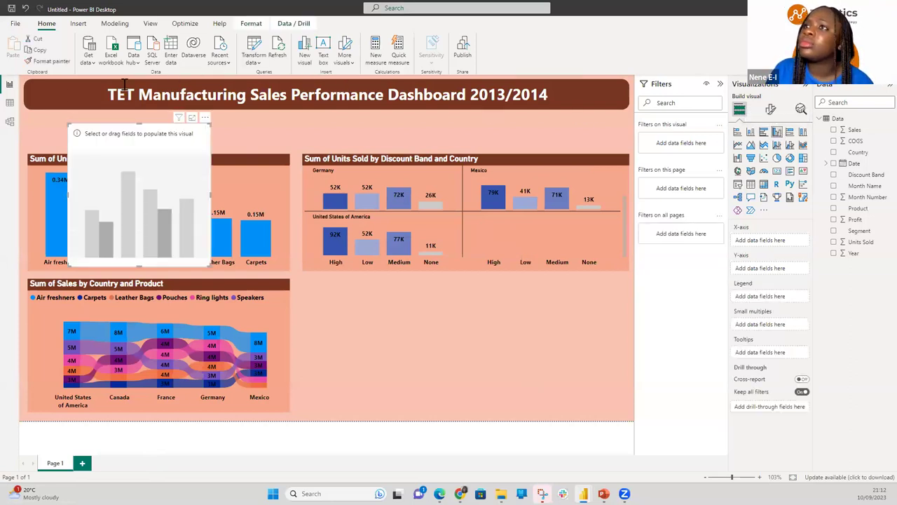
drag(94, 131, 334, 290)
drag(467, 352, 633, 349)
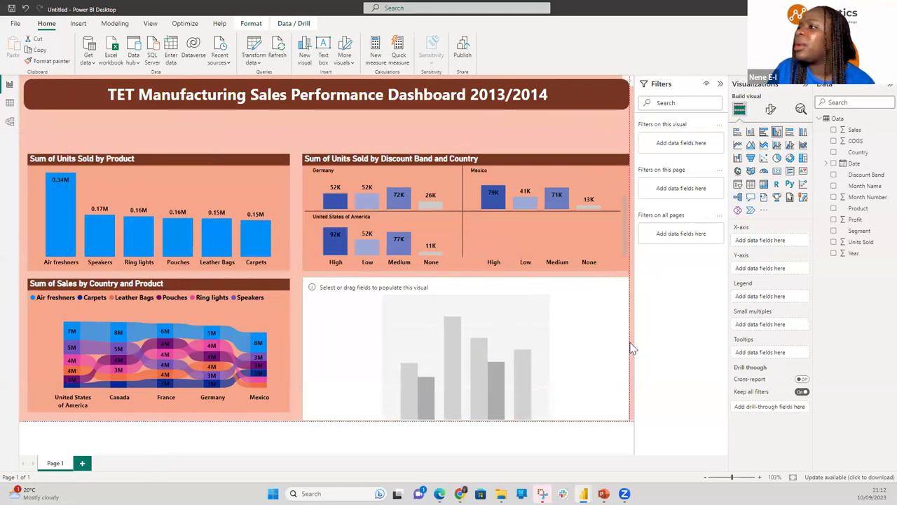
Shift the Discount Band and Country chart and the empty chart slightly left, and trim the empty chart's height to match the Country and Product chart.
mouse_move(378, 164)
mouse_down()
mouse_move(371, 170)
mouse_move(375, 162)
mouse_up()
click(346, 286)
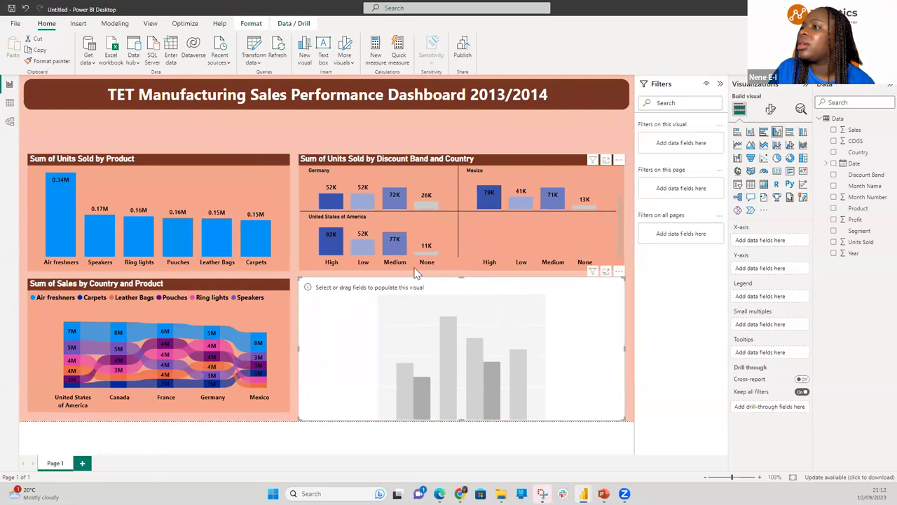
drag(462, 278, 463, 282)
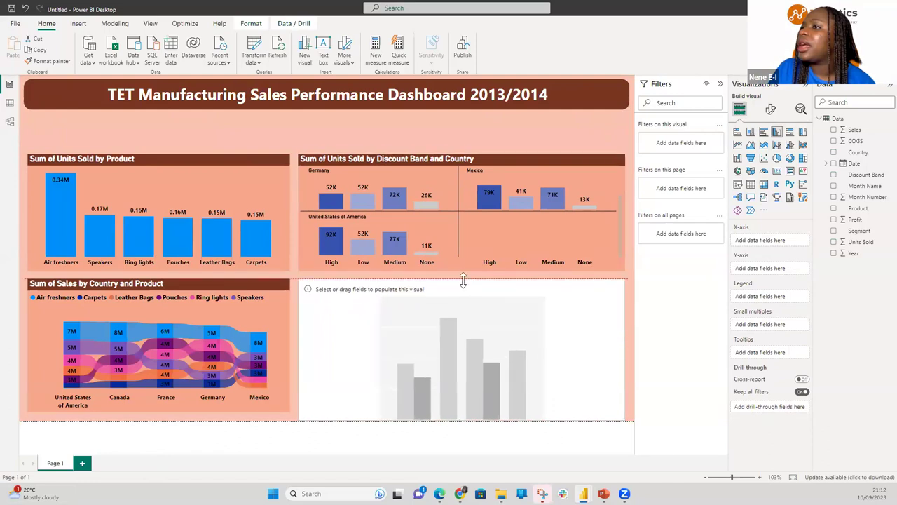
drag(469, 421, 466, 414)
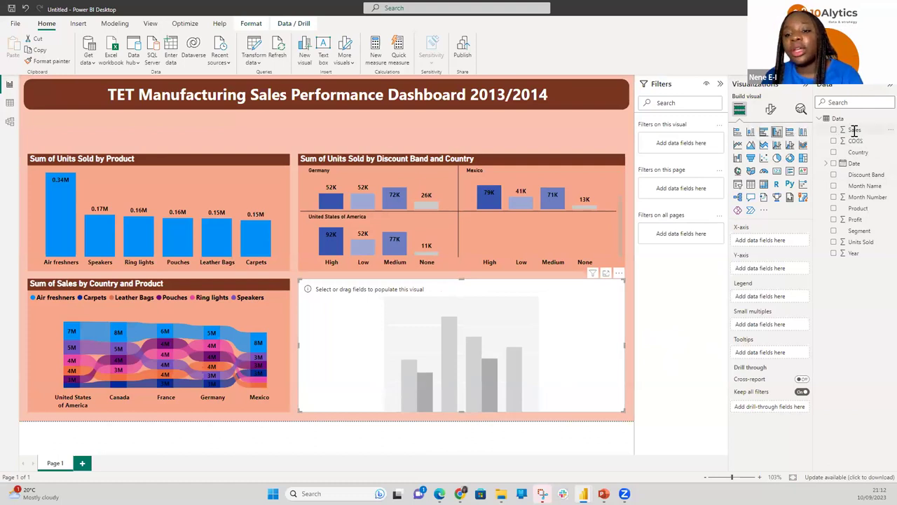
Plot Sales by Country in the new clustered column chart, split by Segment as the legend.
drag(861, 133, 781, 269)
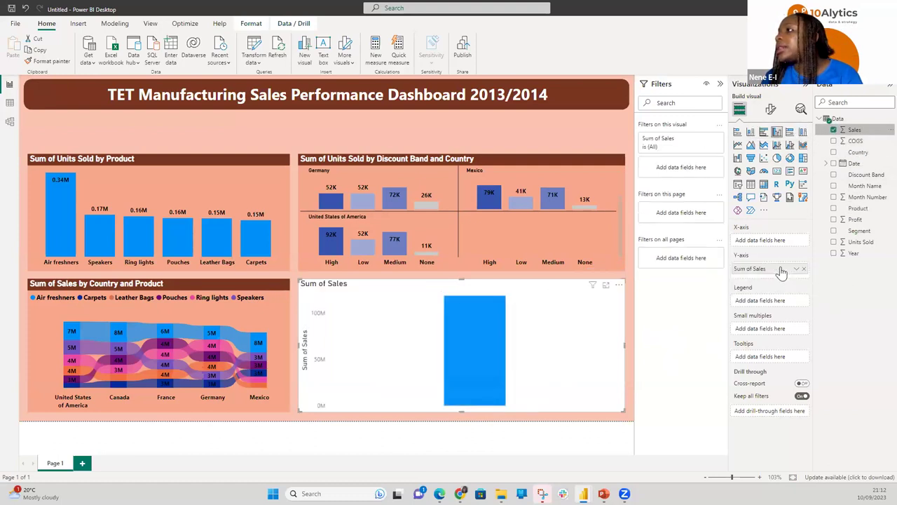
drag(850, 152, 756, 242)
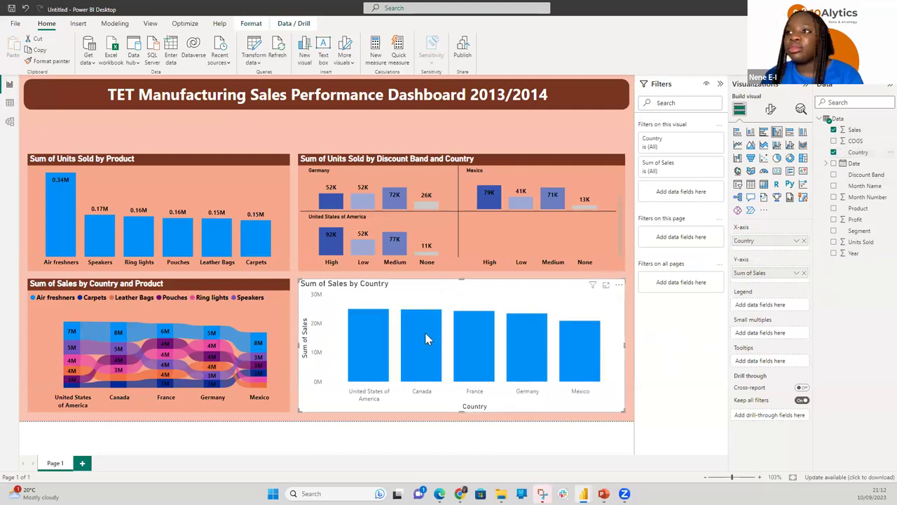
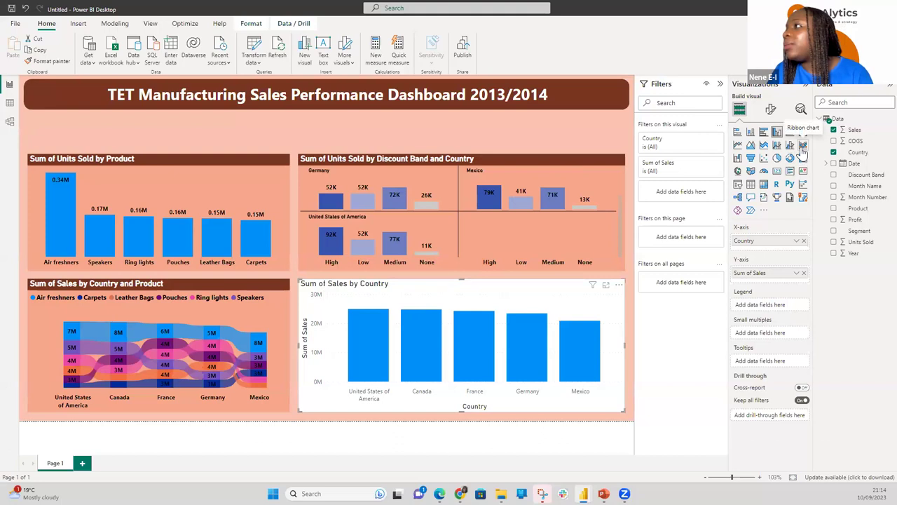
mouse_move(510, 342)
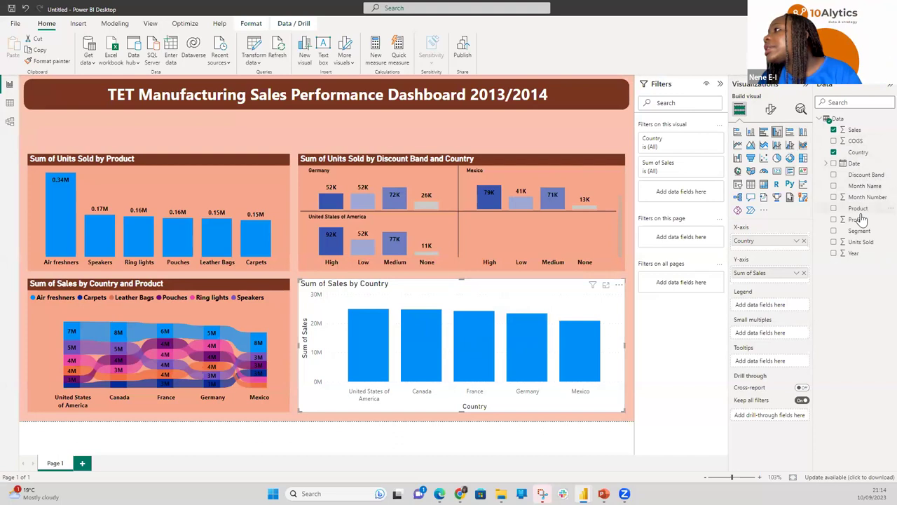
drag(859, 231, 784, 307)
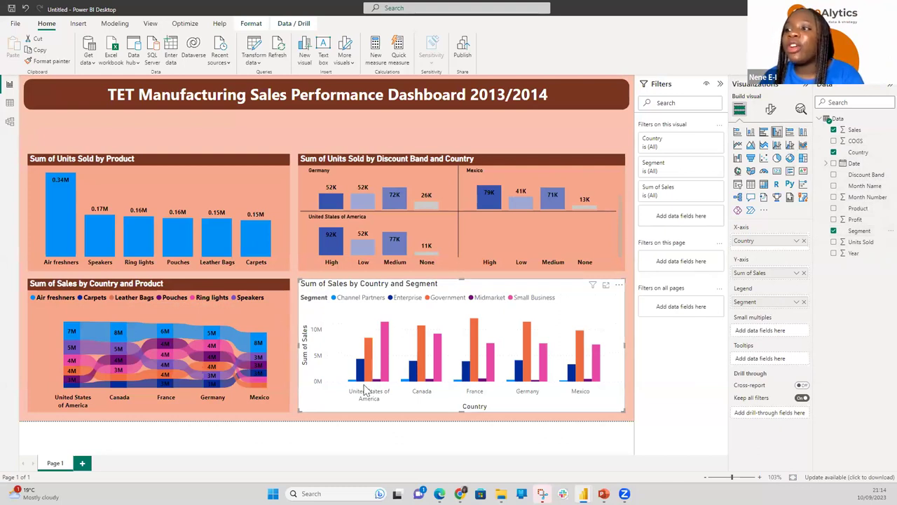
Examine how the sales of each segment compare across the countries in the new chart.
mouse_move(382, 334)
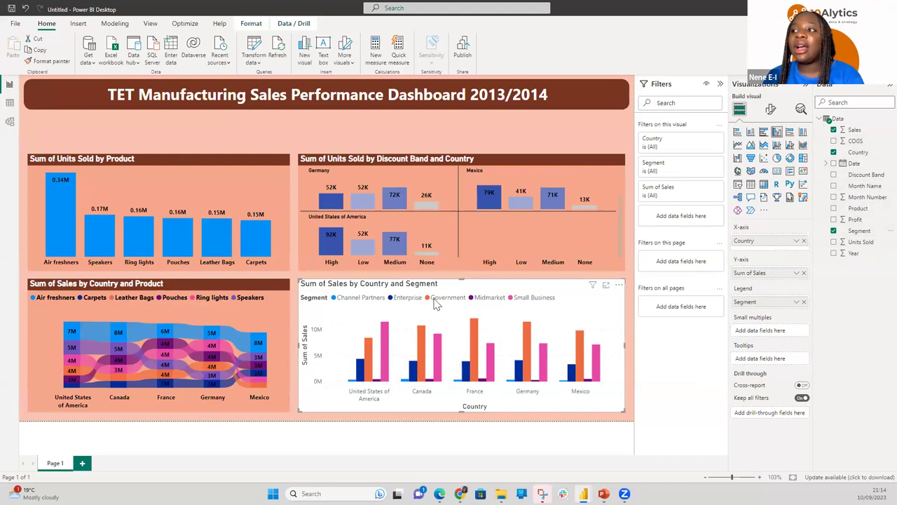
mouse_move(423, 350)
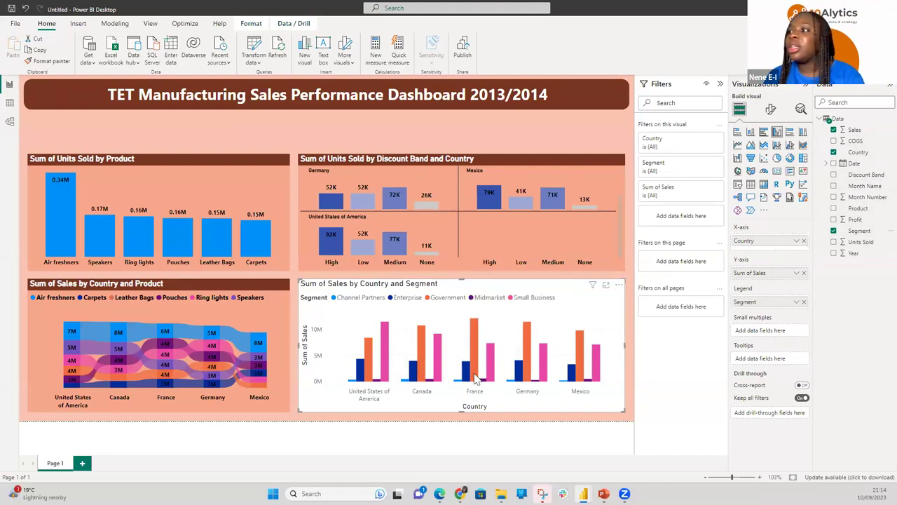
mouse_move(476, 375)
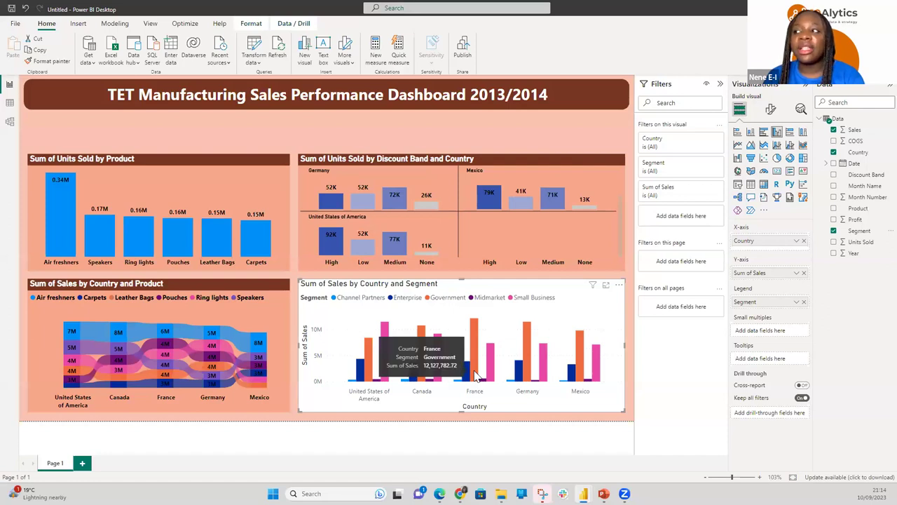
mouse_move(569, 364)
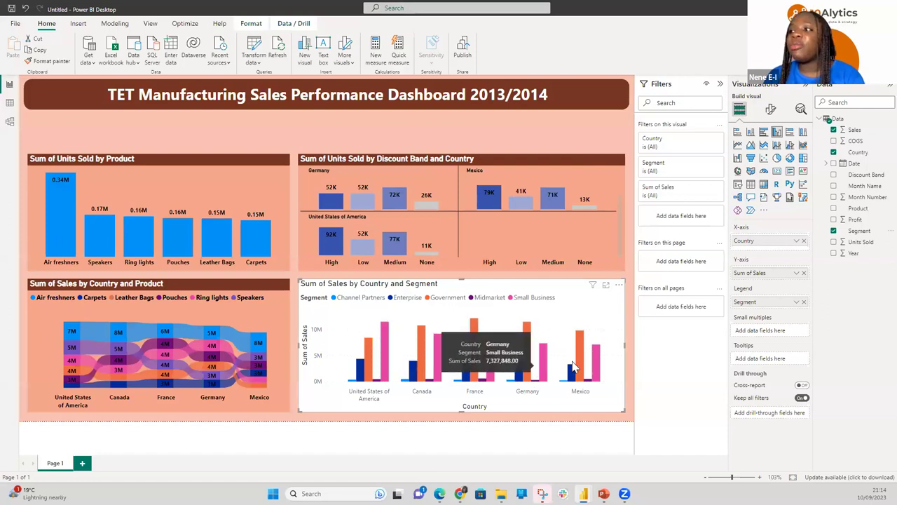
mouse_move(579, 382)
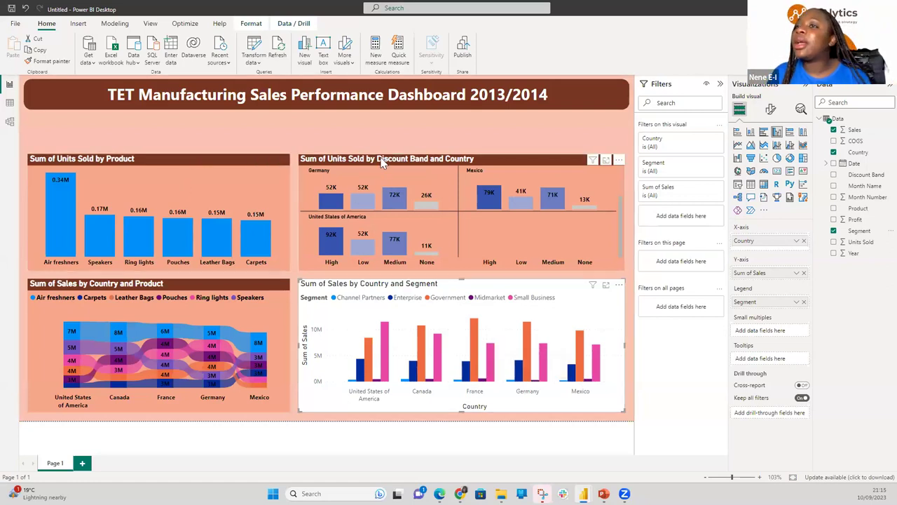
Copy the Country and Product ribbon chart's formatting to the Country and Segment chart and clear the Channel Partners highlighting.
click(264, 286)
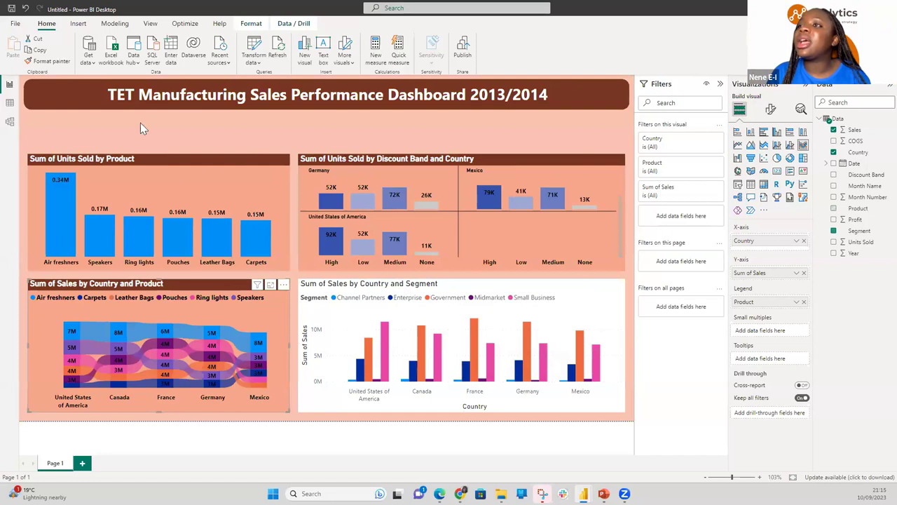
click(63, 63)
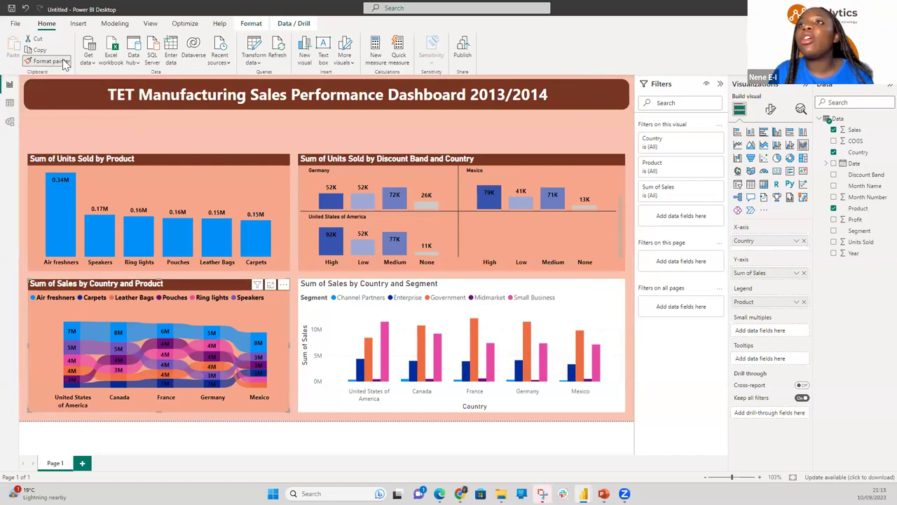
click(377, 305)
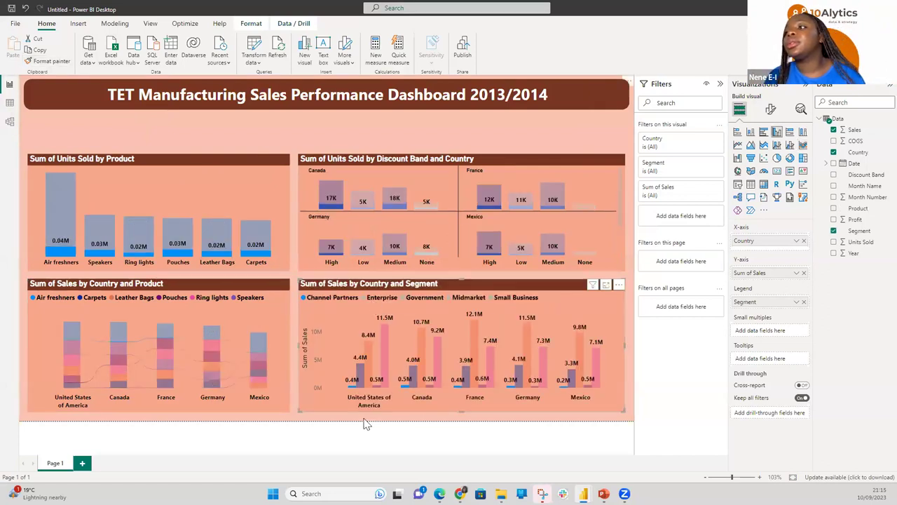
click(512, 404)
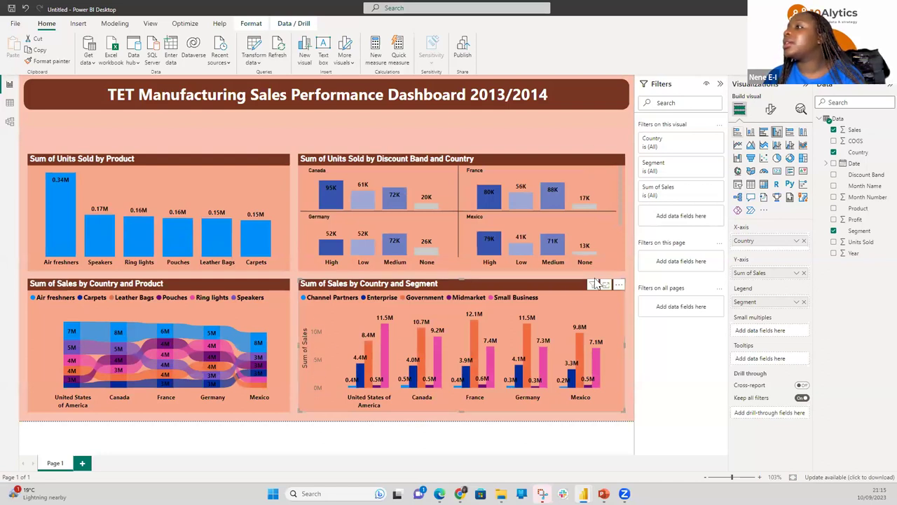
Turn off the Y-axis and its title in the Country and Segment chart.
click(772, 113)
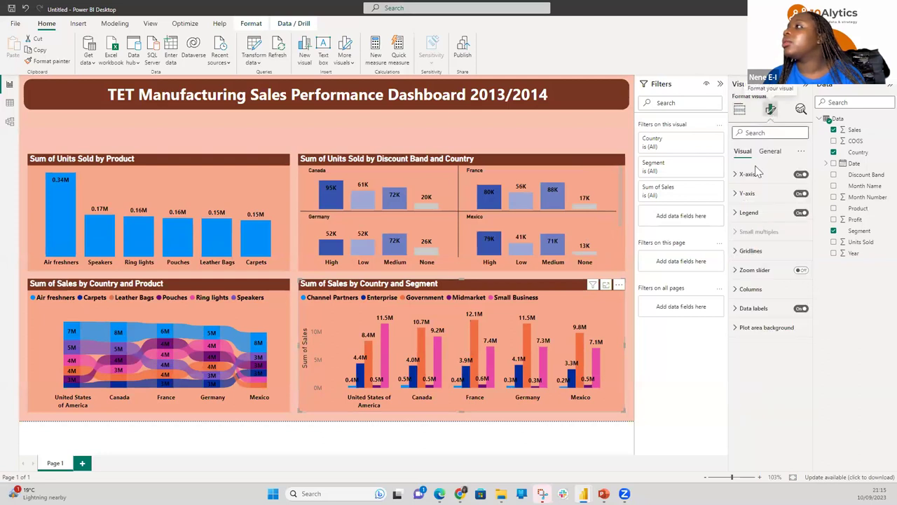
click(800, 194)
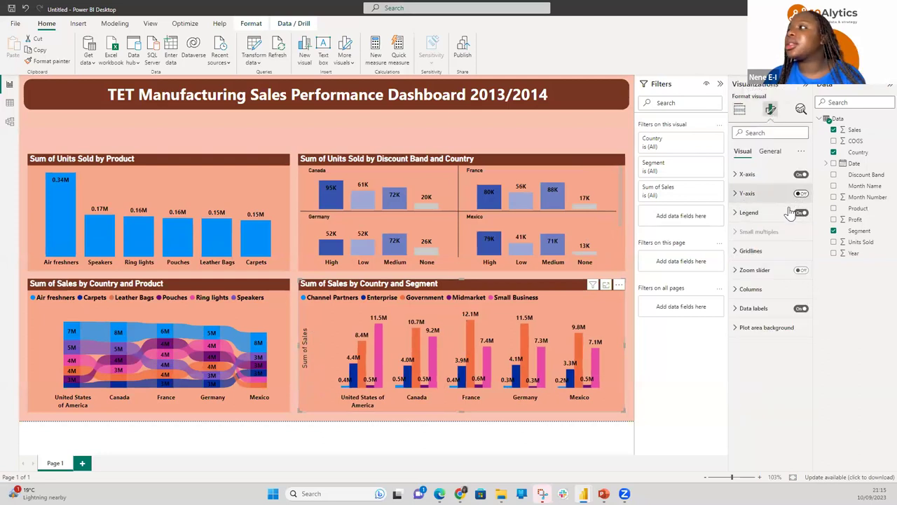
click(735, 194)
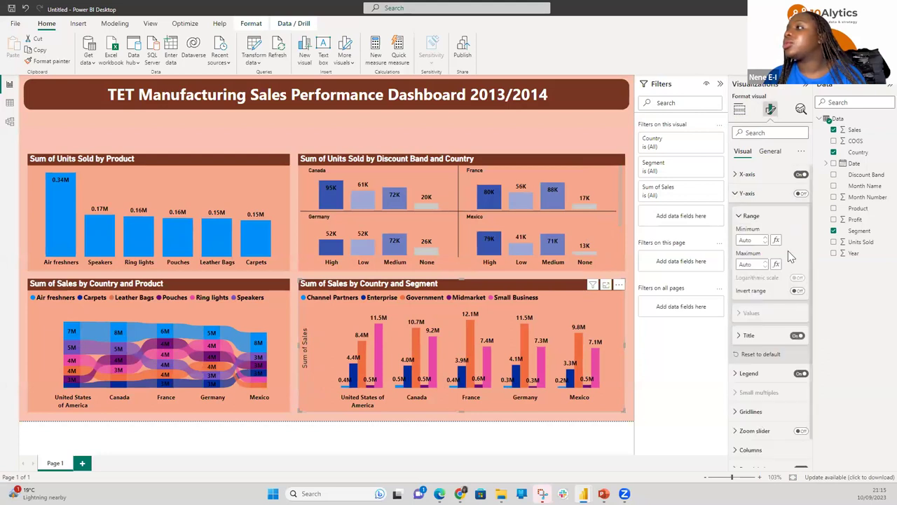
click(798, 335)
click(738, 195)
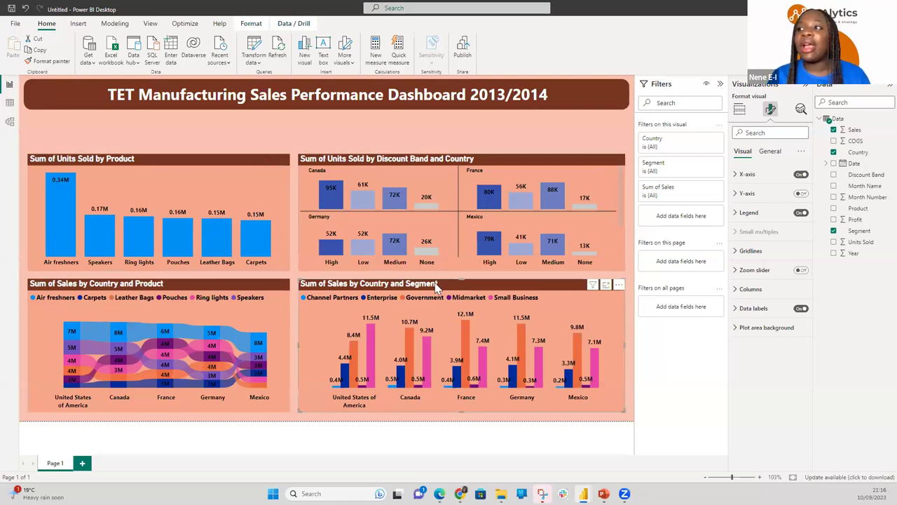
Add a Year slicer in the space between the dashboard title and the Units Sold by Product chart, sized to fit.
key(Escape)
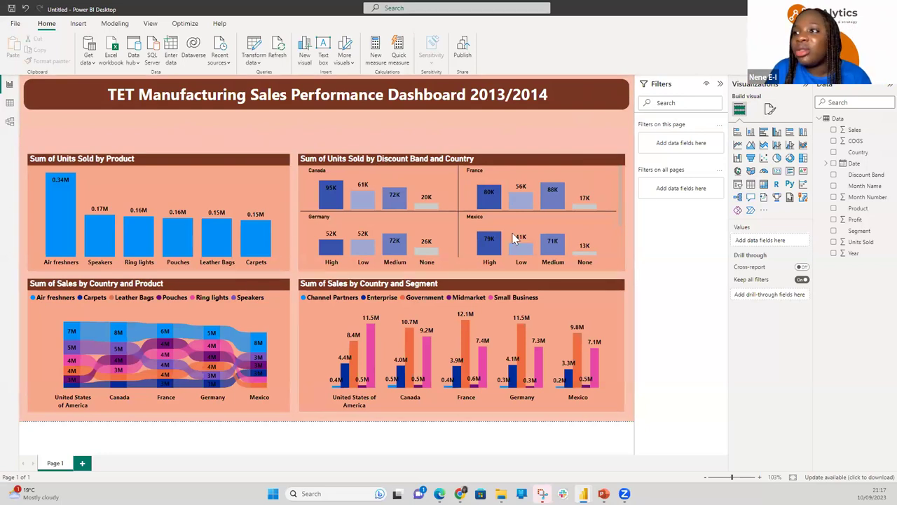
click(738, 185)
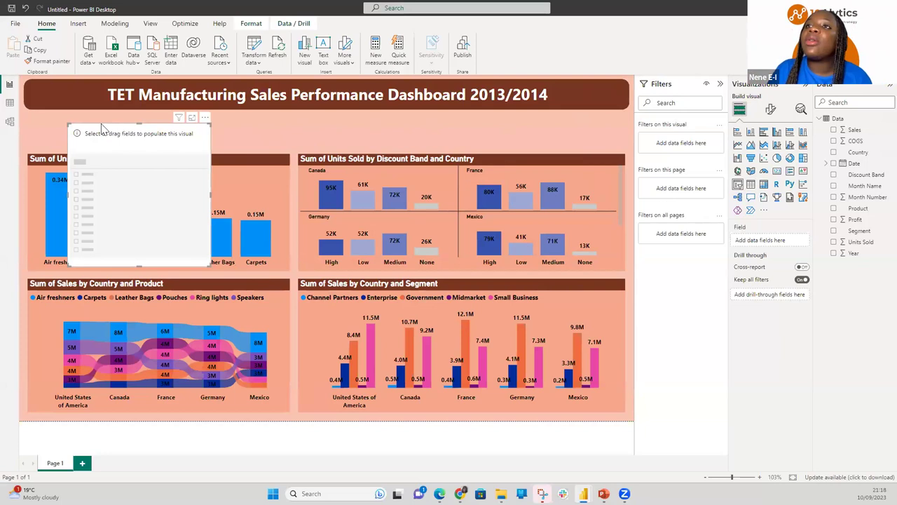
drag(114, 128, 74, 119)
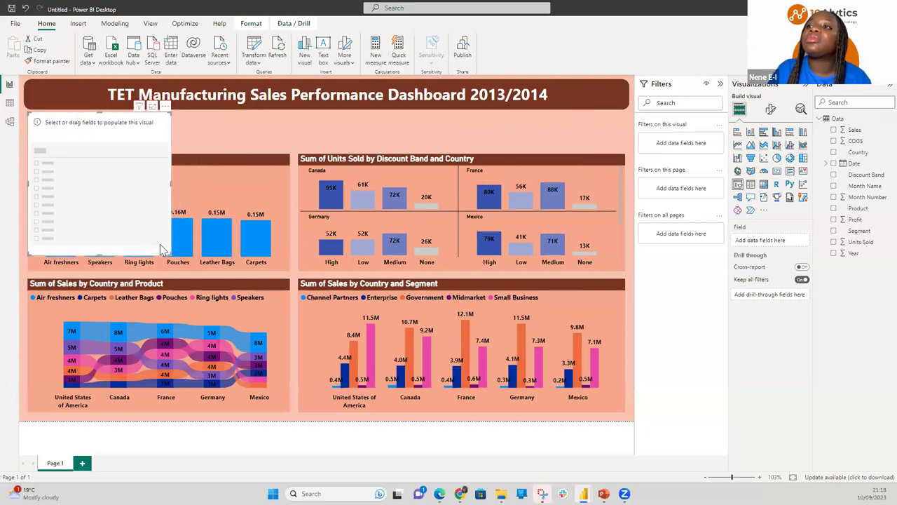
drag(171, 253, 140, 146)
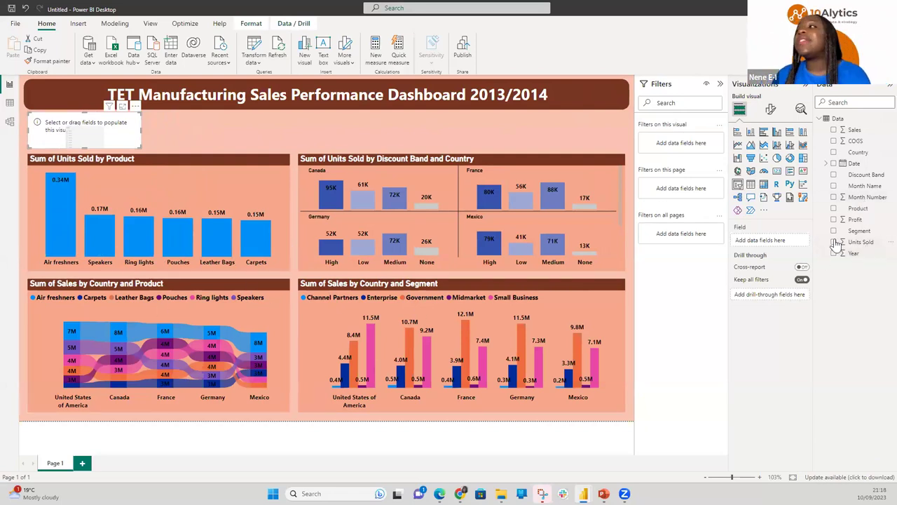
drag(850, 253, 785, 242)
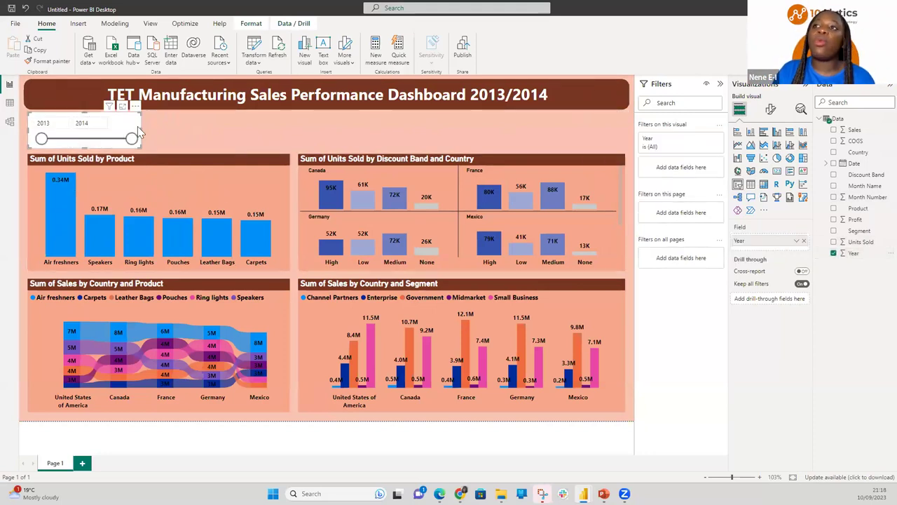
Set the Year slicer's style to Tile.
click(774, 111)
click(758, 175)
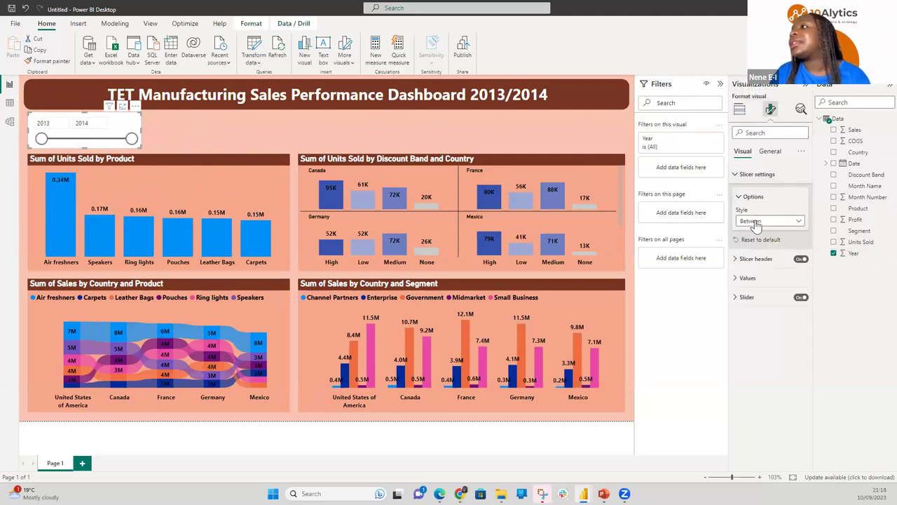
click(756, 223)
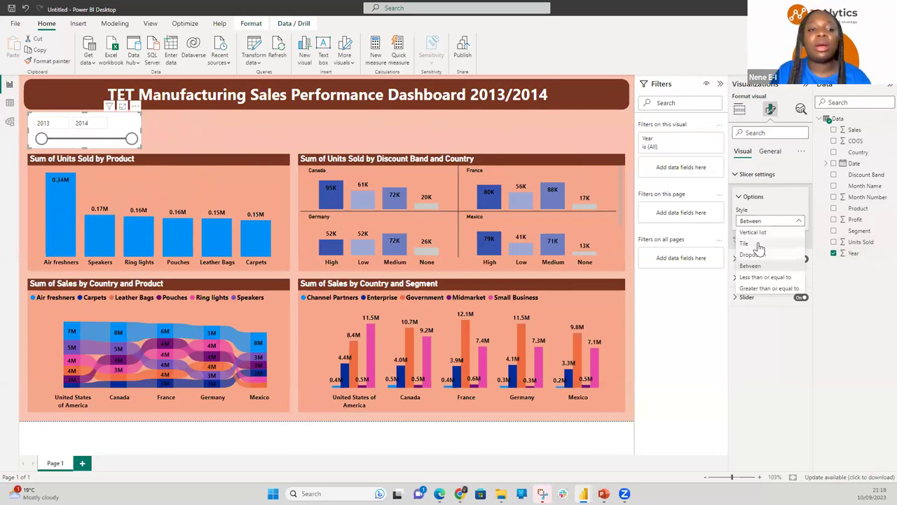
click(757, 244)
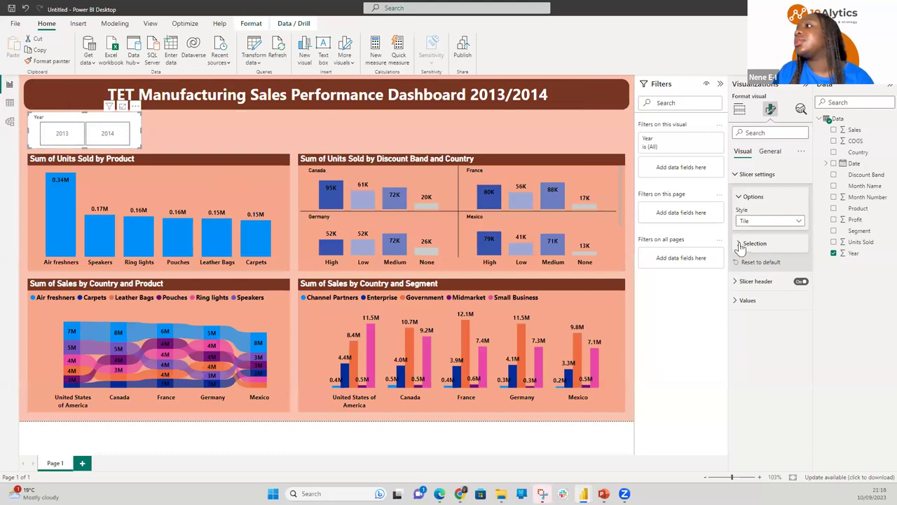
click(741, 196)
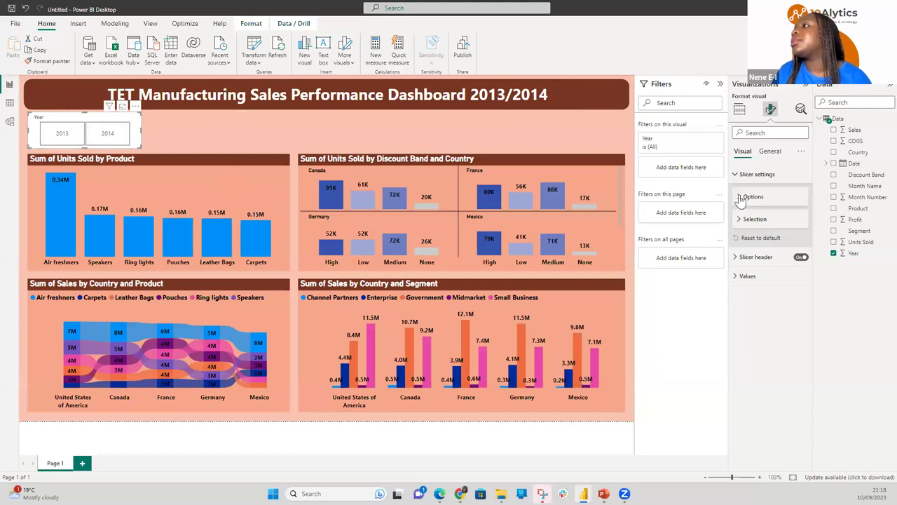
Format the Year slicer's header with bold white text on a dark brown background.
click(738, 259)
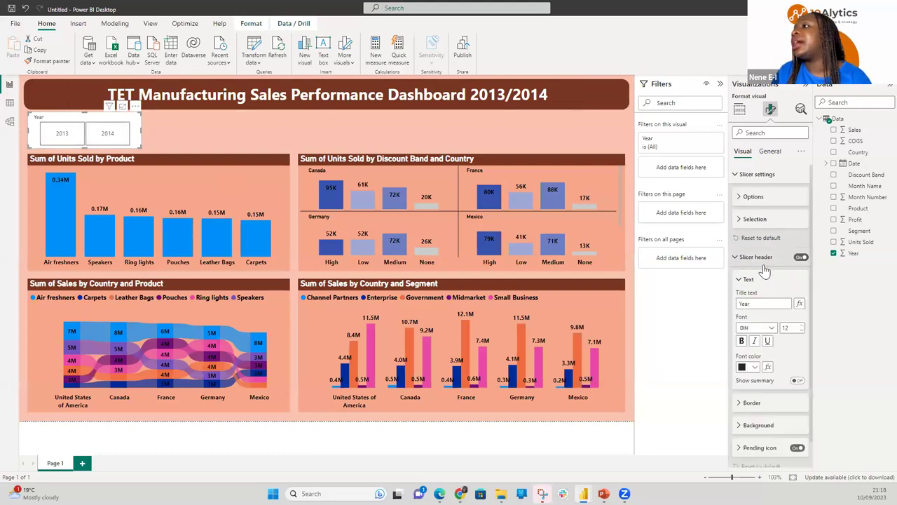
click(755, 367)
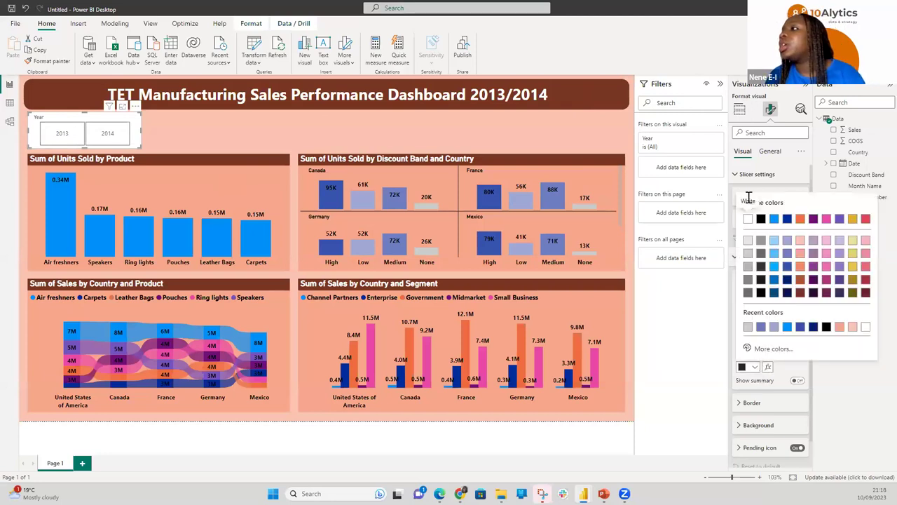
click(748, 218)
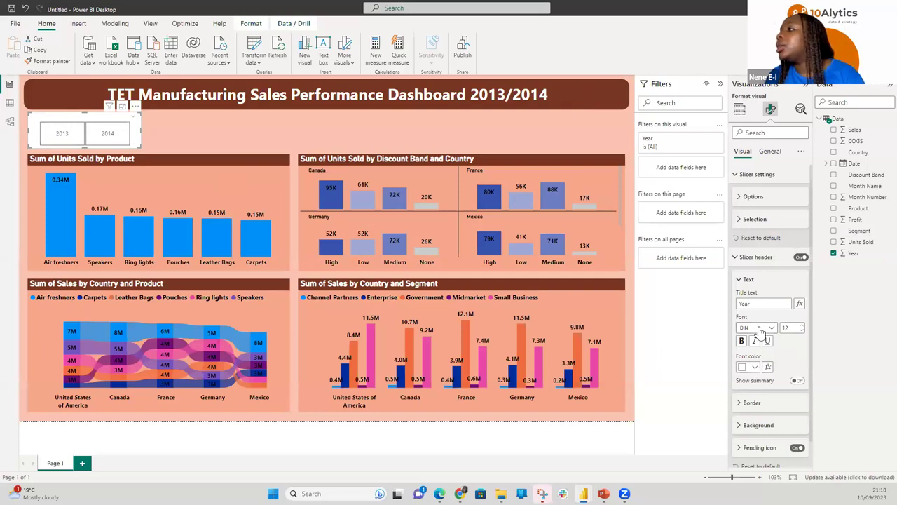
click(742, 341)
click(743, 425)
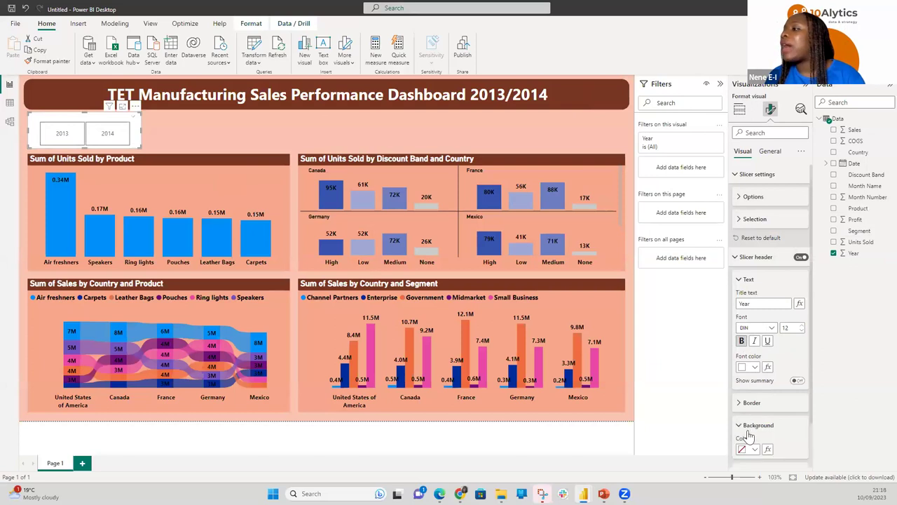
click(752, 452)
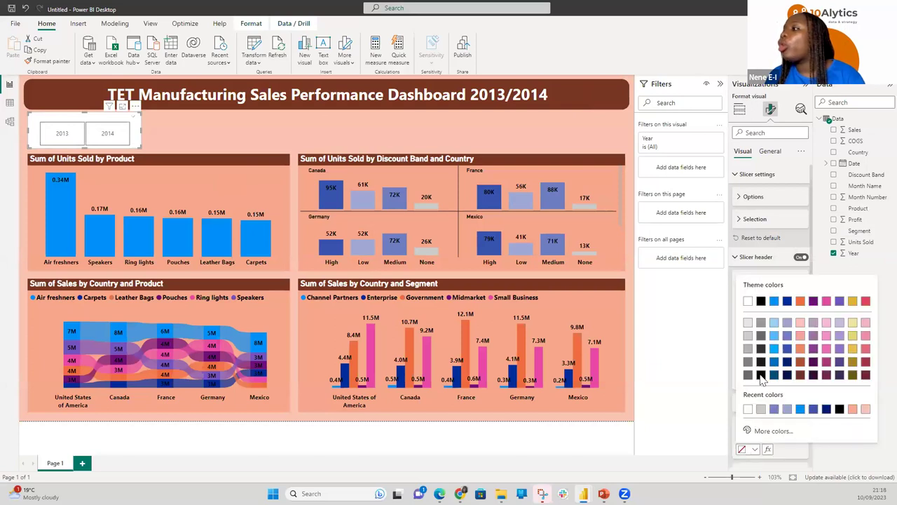
click(803, 379)
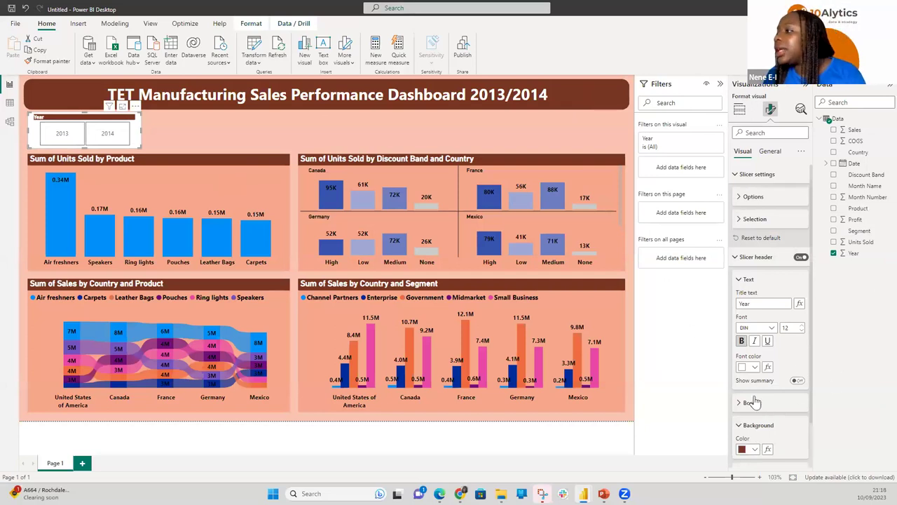
click(736, 258)
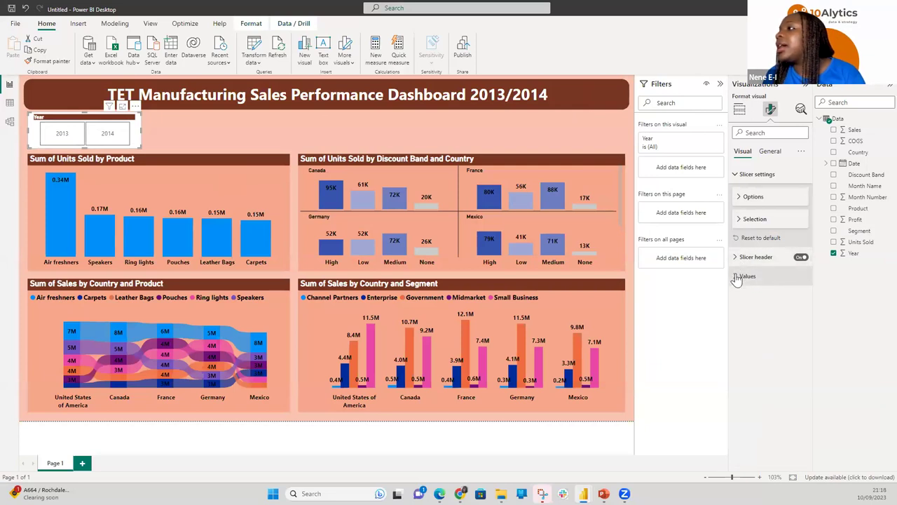
Set the font color of the Year slicer's values to white.
click(736, 276)
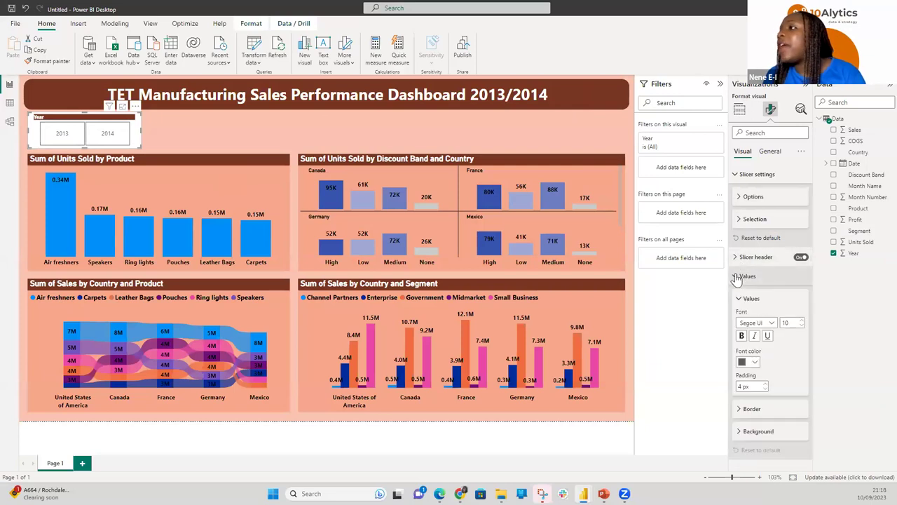
click(756, 363)
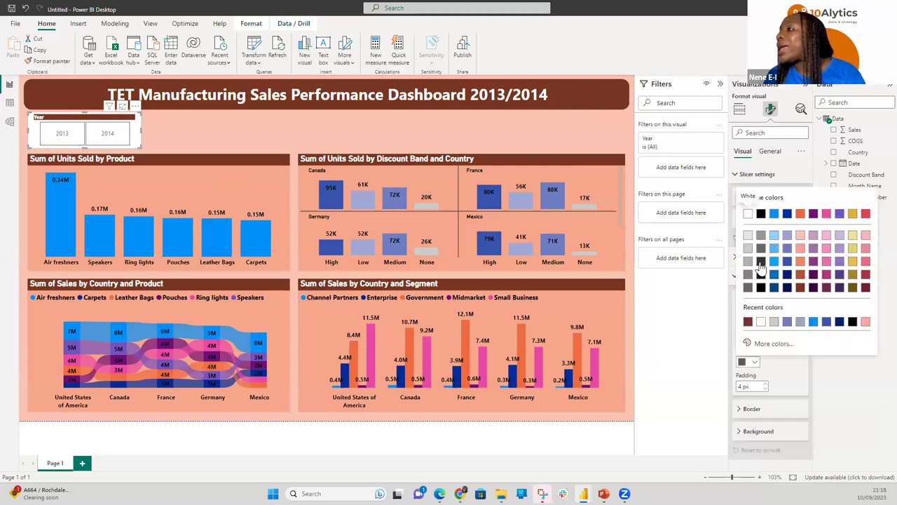
click(747, 214)
Fill the Year slicer's value tiles with the orange #eb895f (Theme color 3, 20% lighter).
click(759, 431)
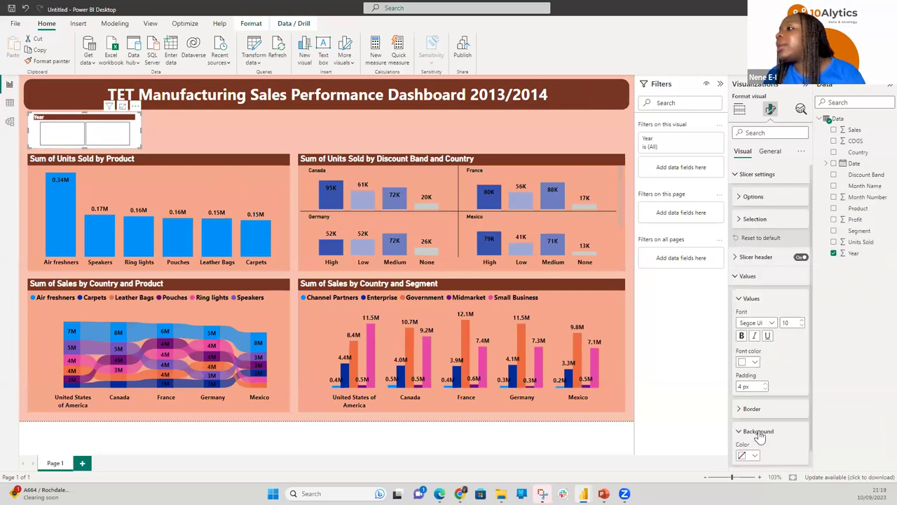
scroll(765, 385, down, 1)
click(754, 439)
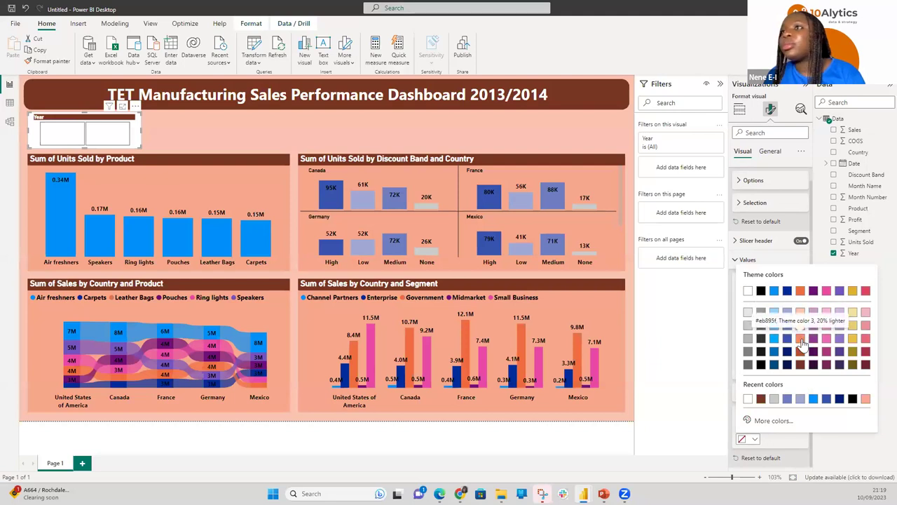
click(801, 337)
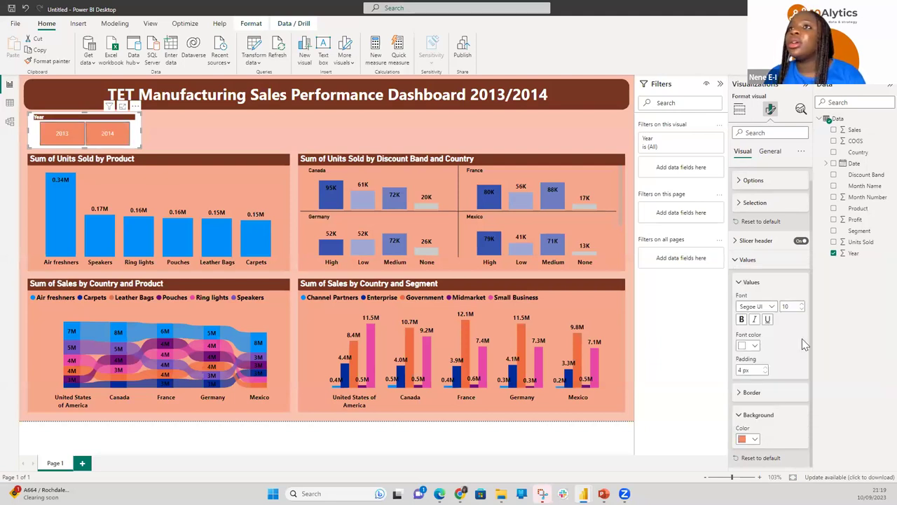
click(753, 441)
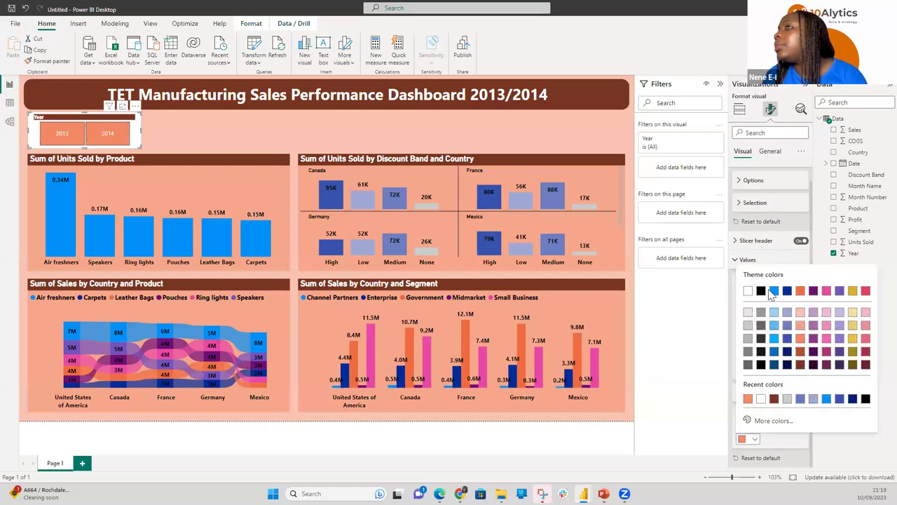
click(795, 254)
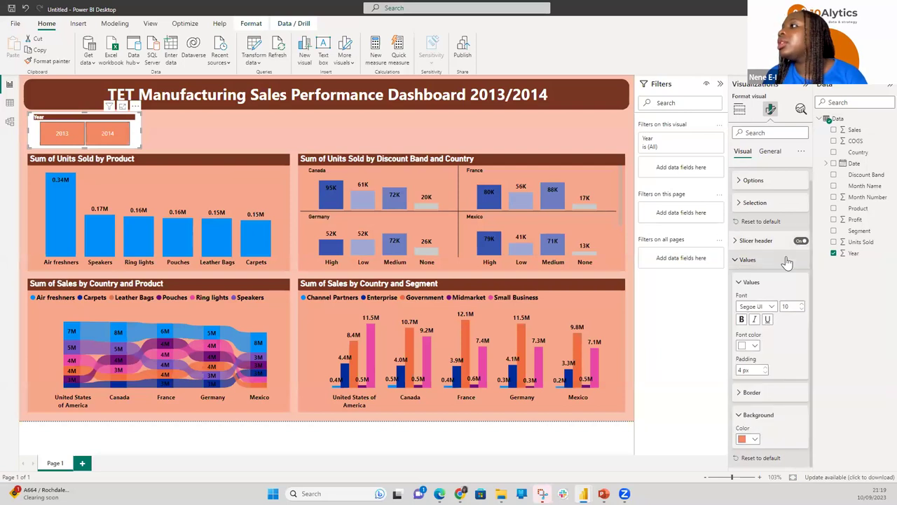
Make the Year slicer's values black and bold.
click(747, 345)
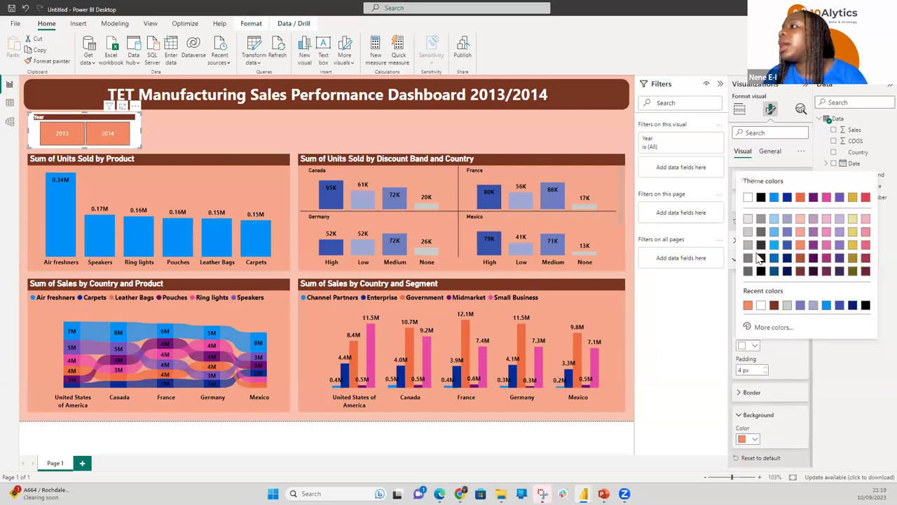
click(760, 197)
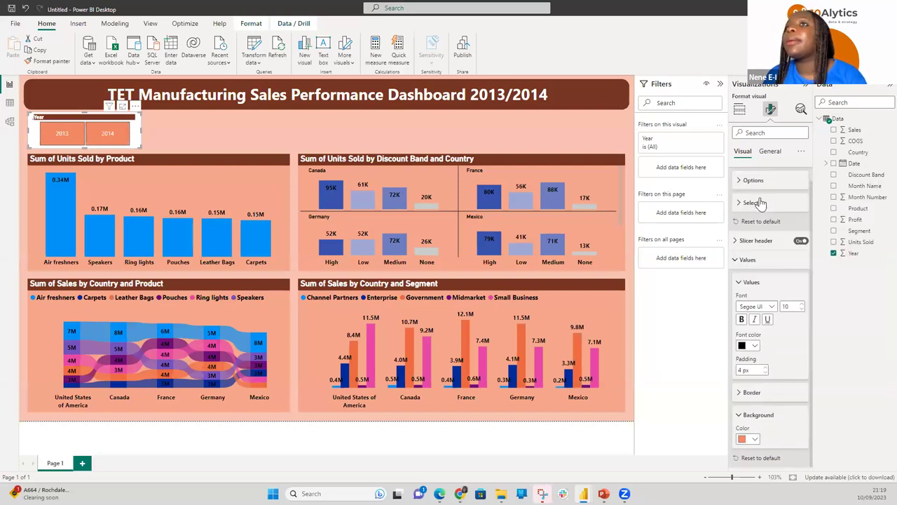
click(741, 320)
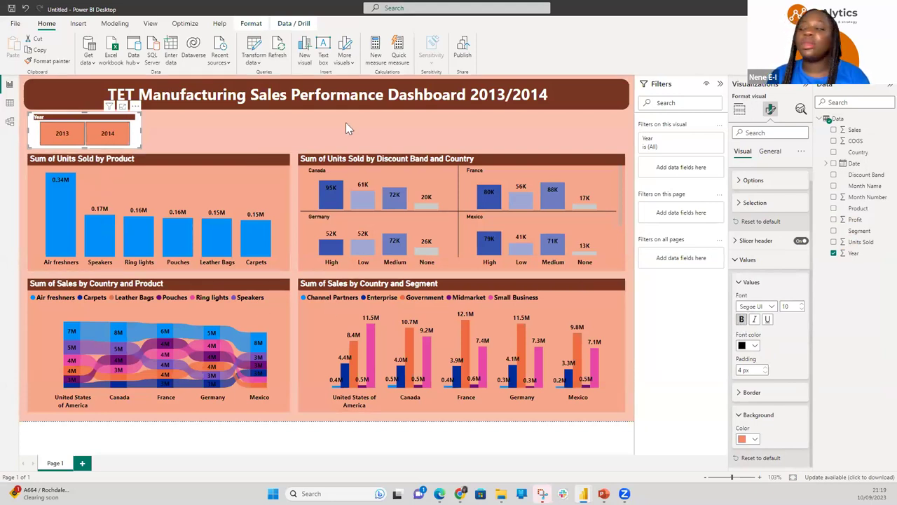
click(738, 265)
Change the Year slicer's overall background to a light orange theme shade that blends with the dashboard.
click(769, 152)
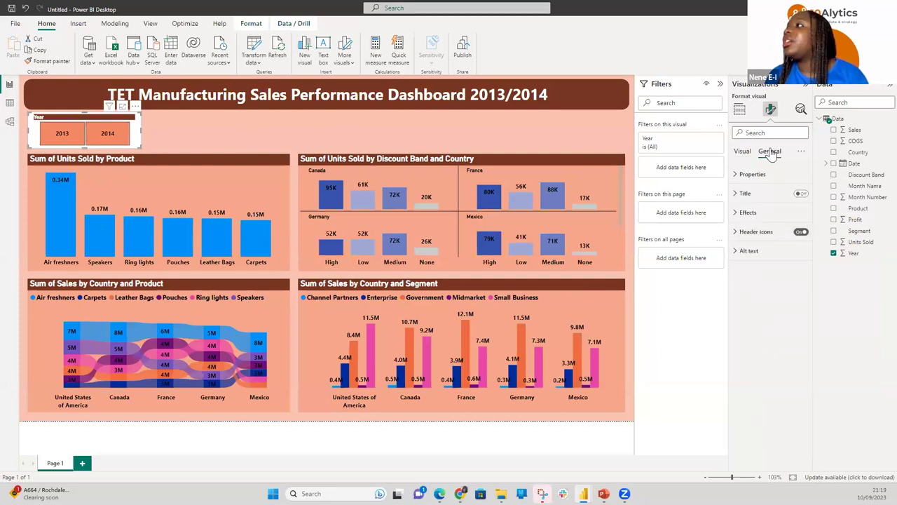
click(746, 212)
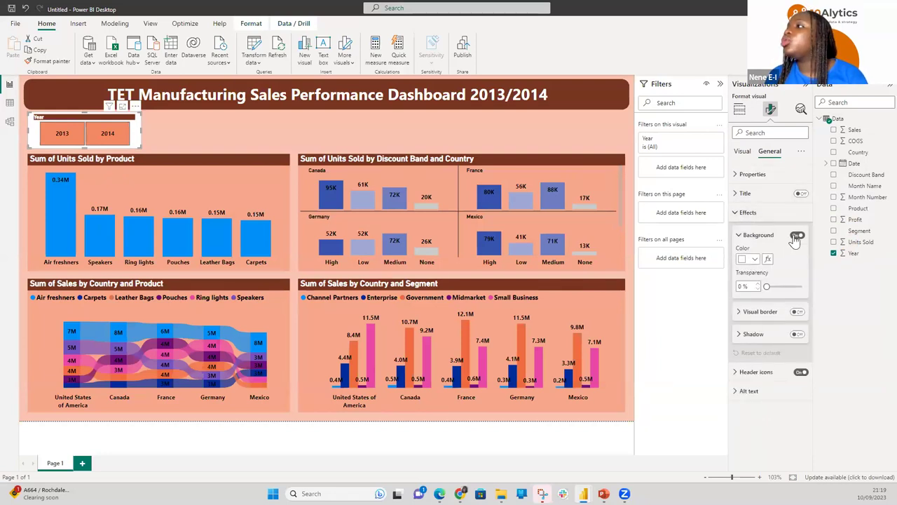
click(755, 259)
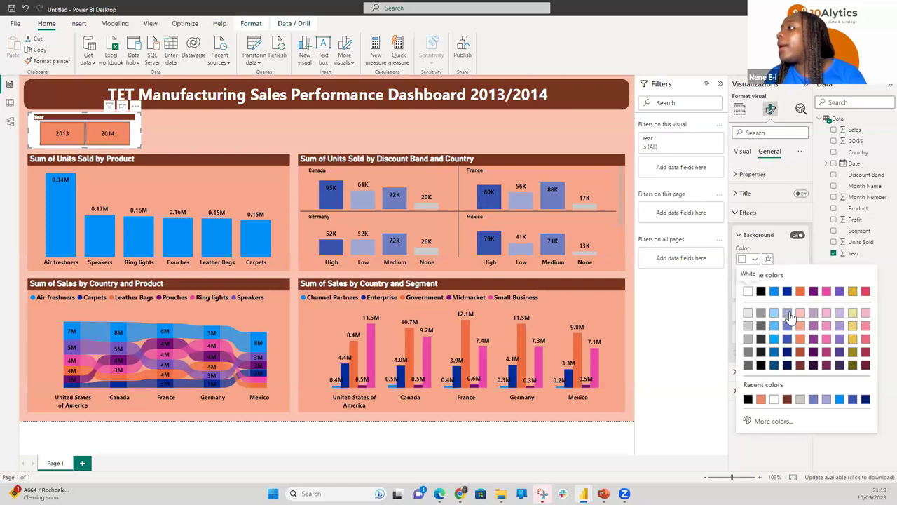
click(800, 313)
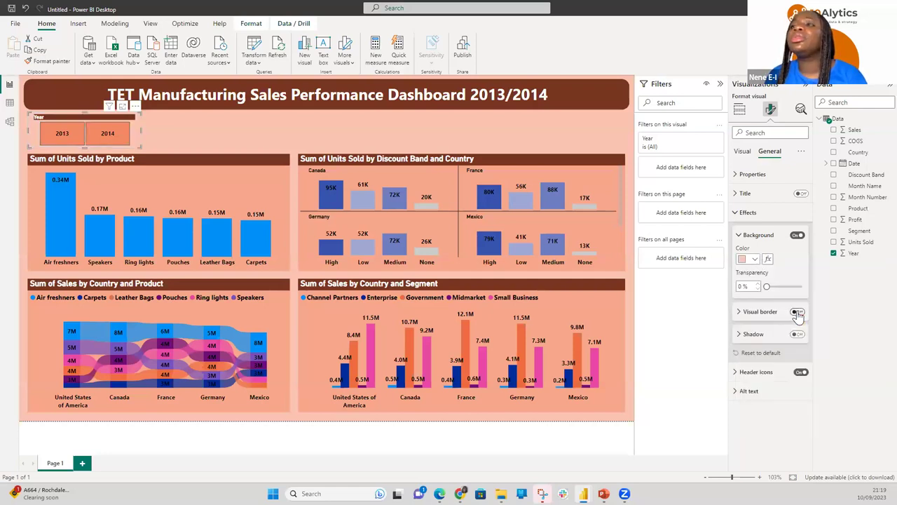
click(756, 258)
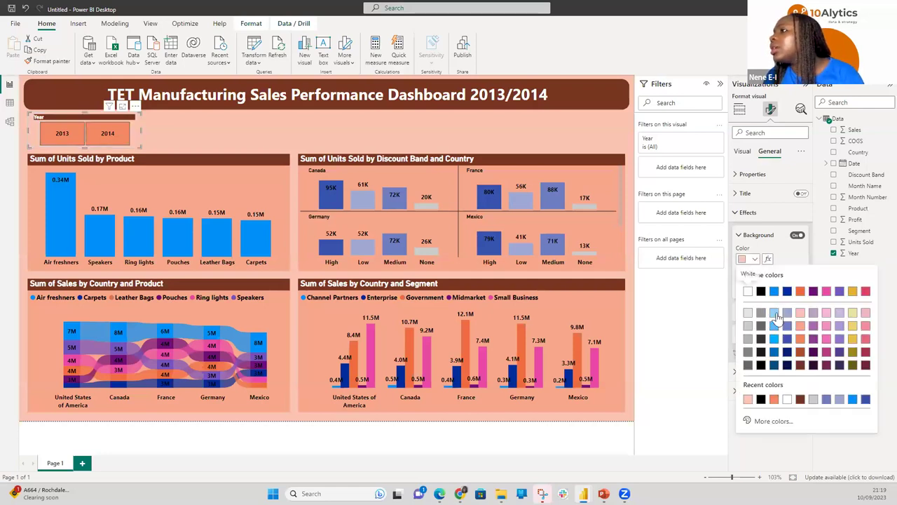
click(800, 313)
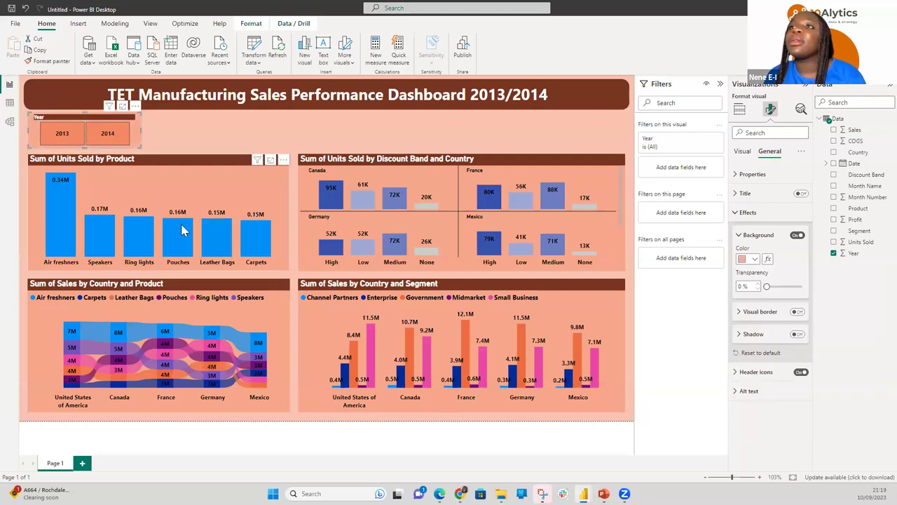
Fill the Year slicer's value tiles with a darker rust-orange theme shade and set their font color to white.
click(62, 133)
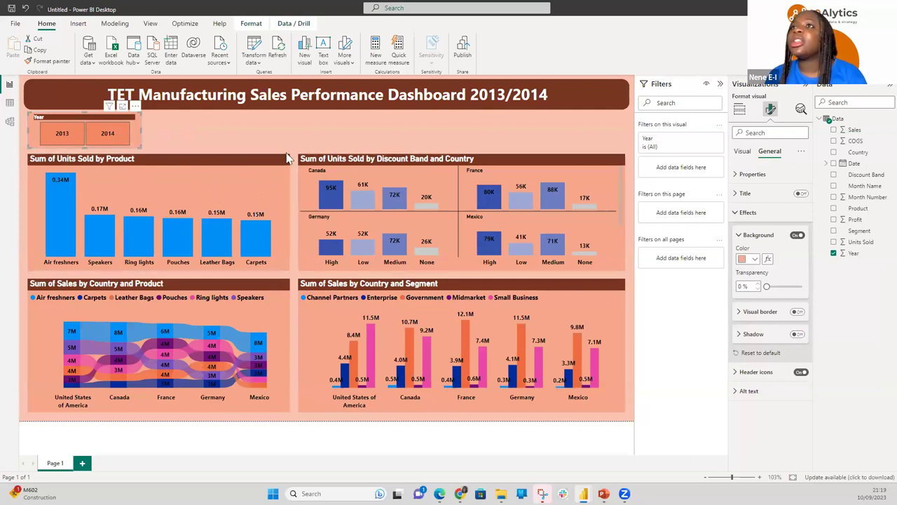
click(742, 151)
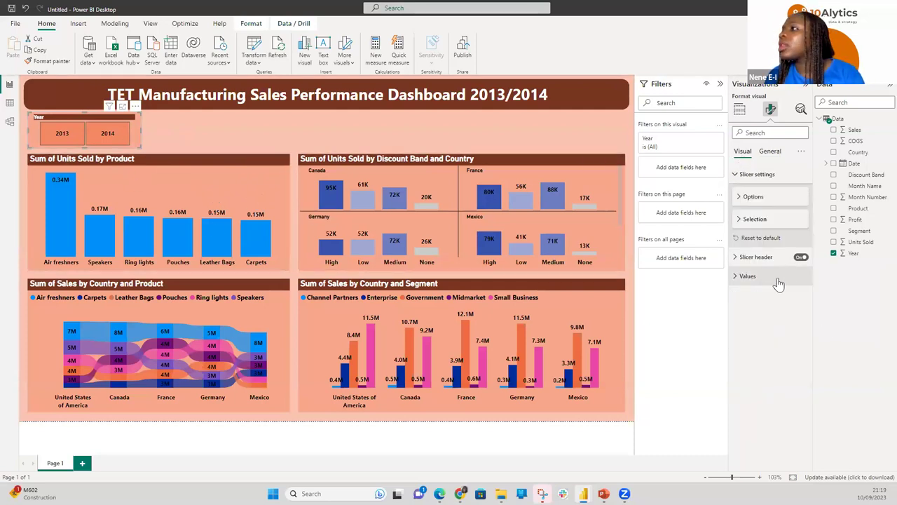
click(735, 276)
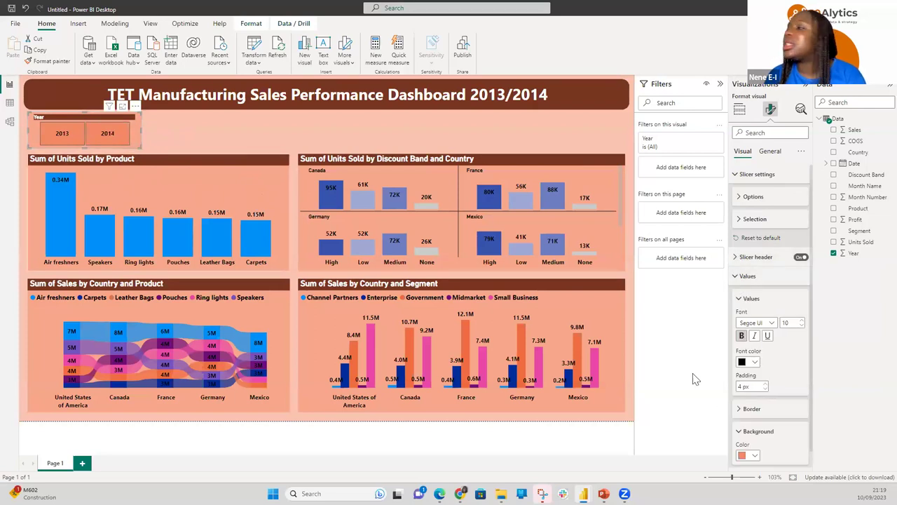
click(756, 455)
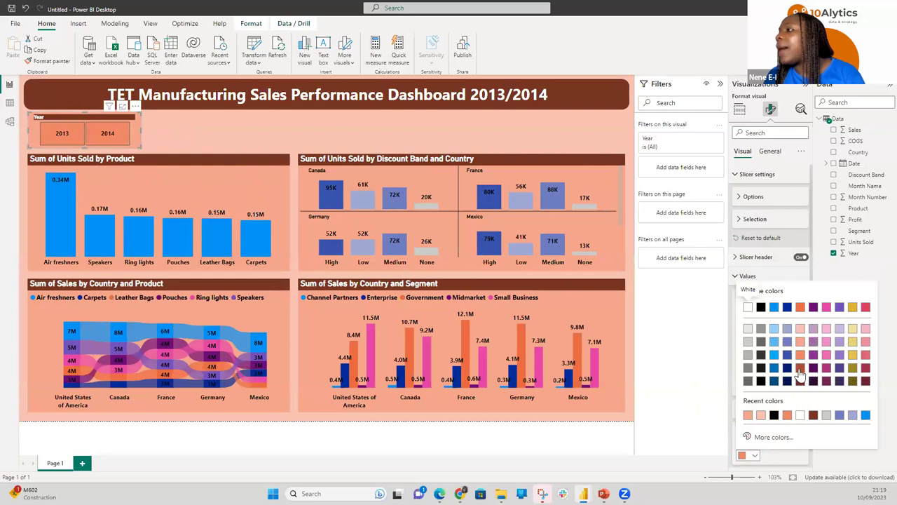
click(801, 368)
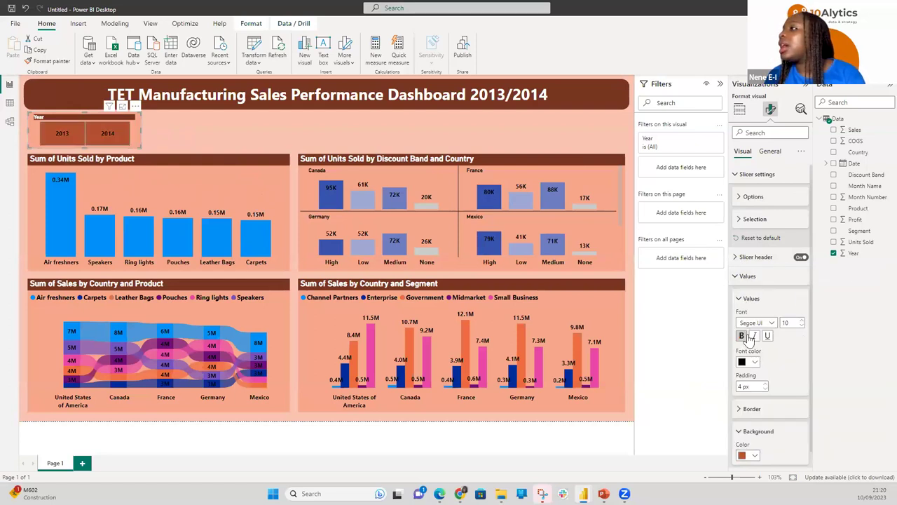
click(754, 362)
click(748, 214)
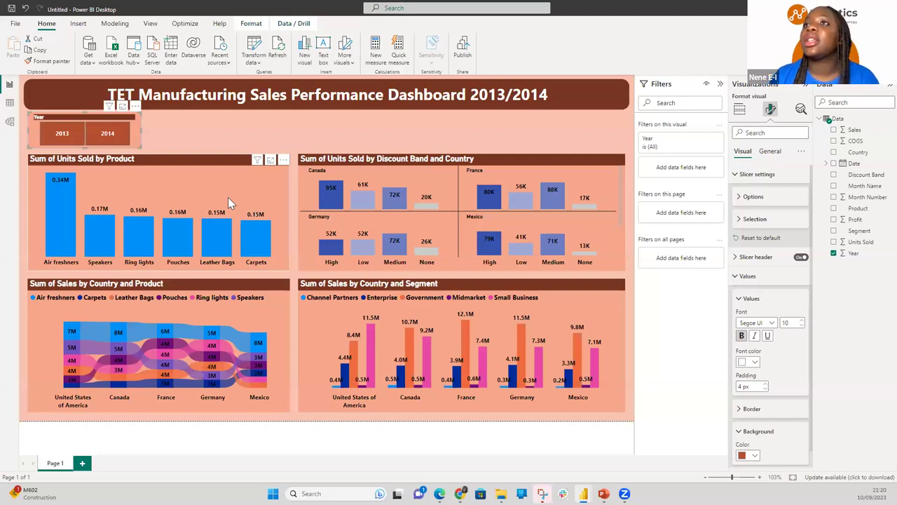
Undo the accidental change to the background shape, and test the Year slicer by filtering the charts to 2014 and 2013 before clearing it.
click(126, 133)
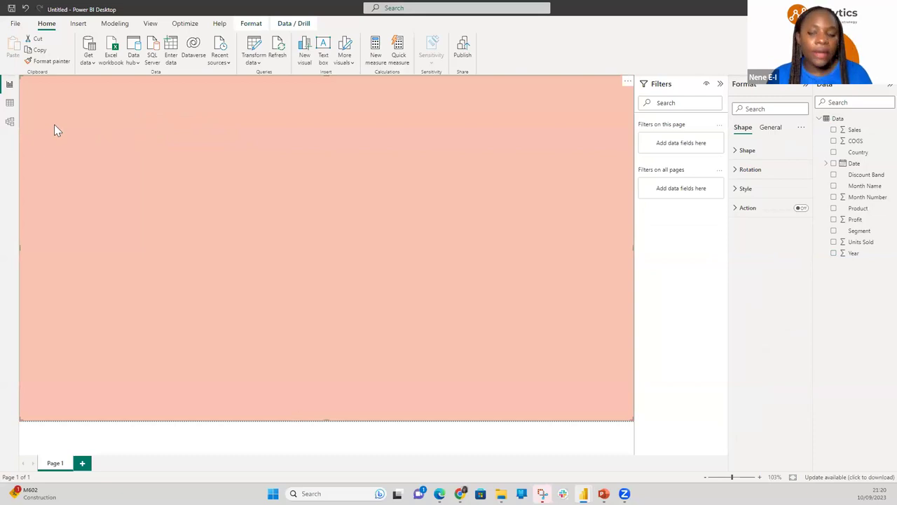
key(ctrl+z)
click(102, 135)
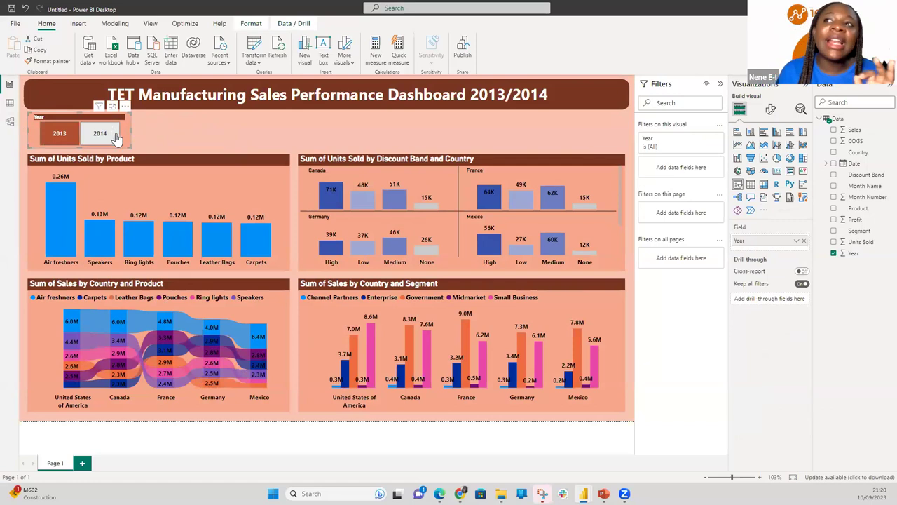
click(63, 144)
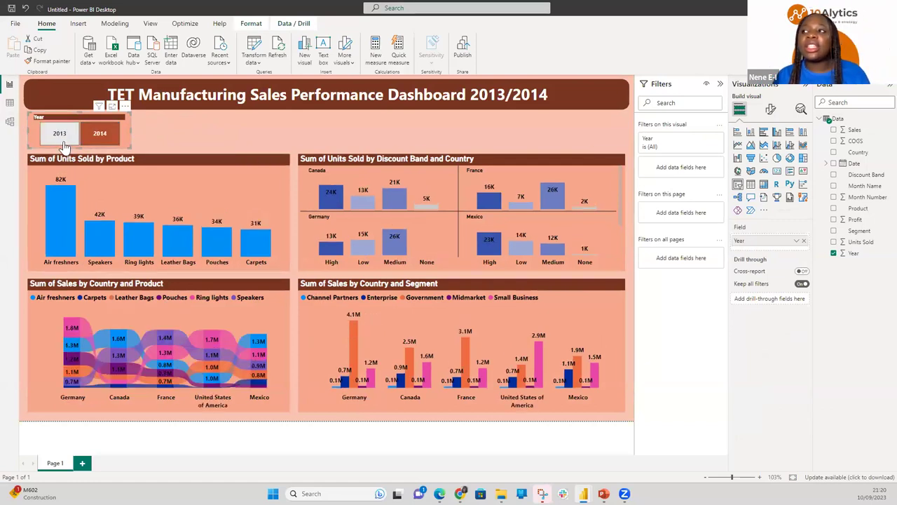
click(88, 138)
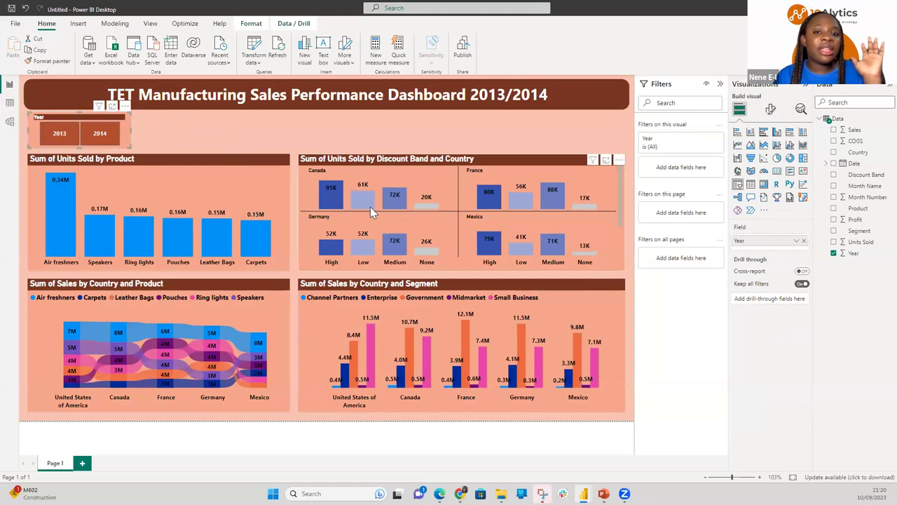
mouse_move(371, 212)
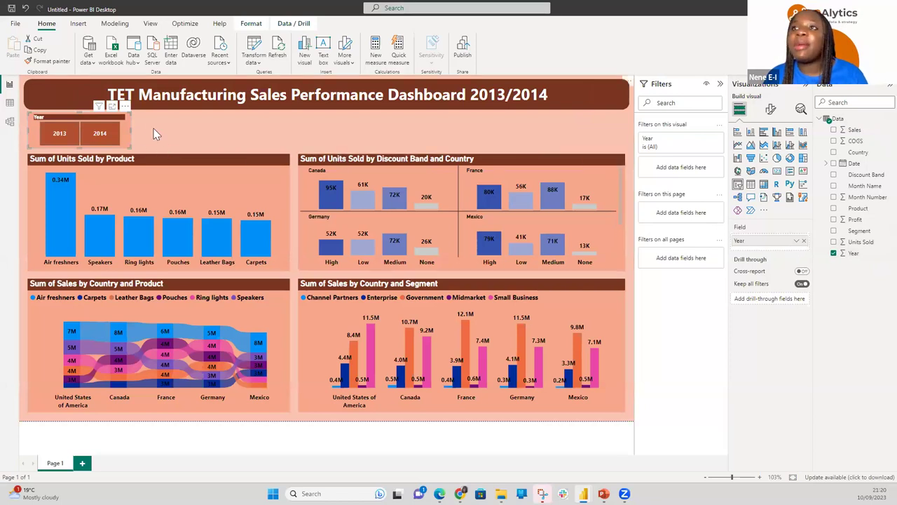
Add a Month Number slicer beside the Year slicer, stretched across the rest of the row under the title.
click(175, 135)
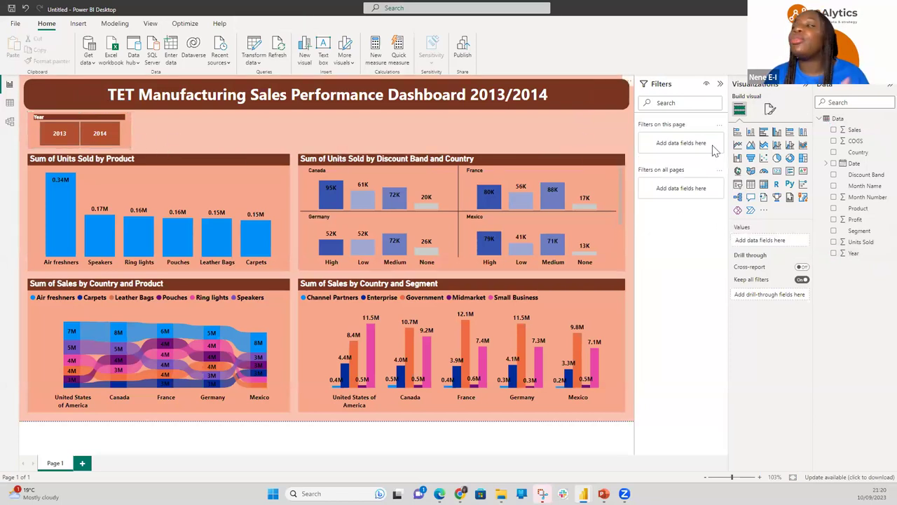
click(737, 187)
drag(176, 161, 236, 142)
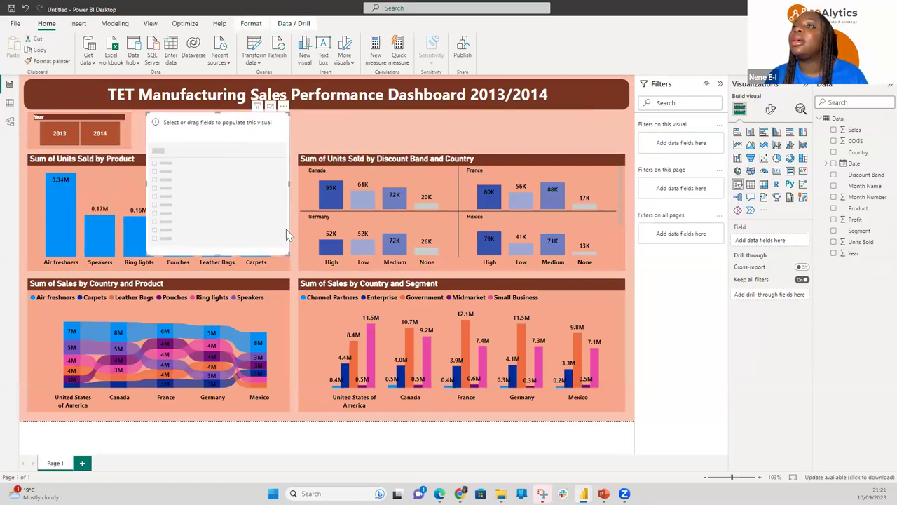
drag(290, 253, 564, 161)
drag(673, 147, 622, 146)
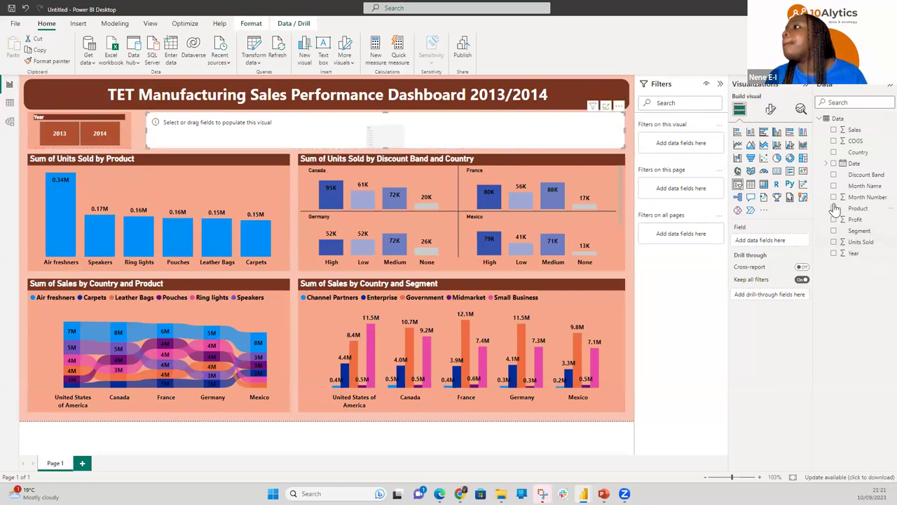
click(834, 197)
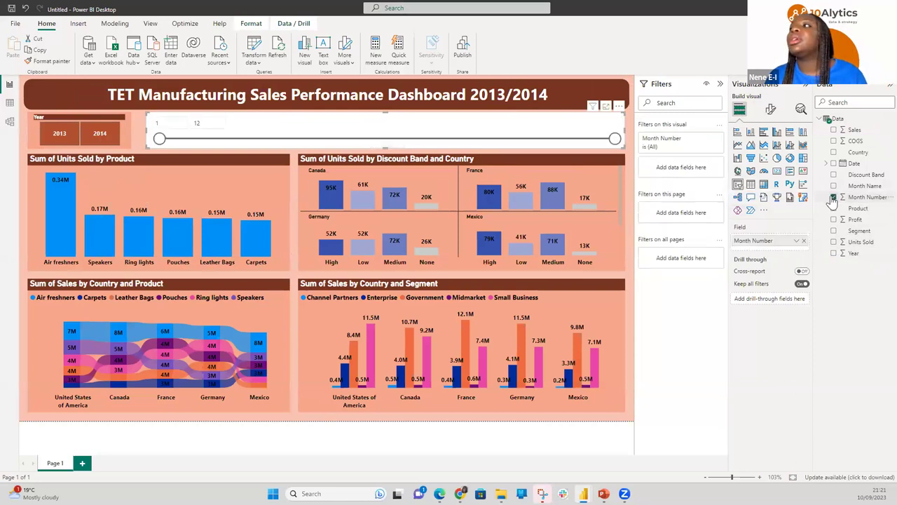
Copy the Year slicer's formatting onto the Month Number slicer with Format Painter.
click(127, 138)
click(59, 63)
click(303, 121)
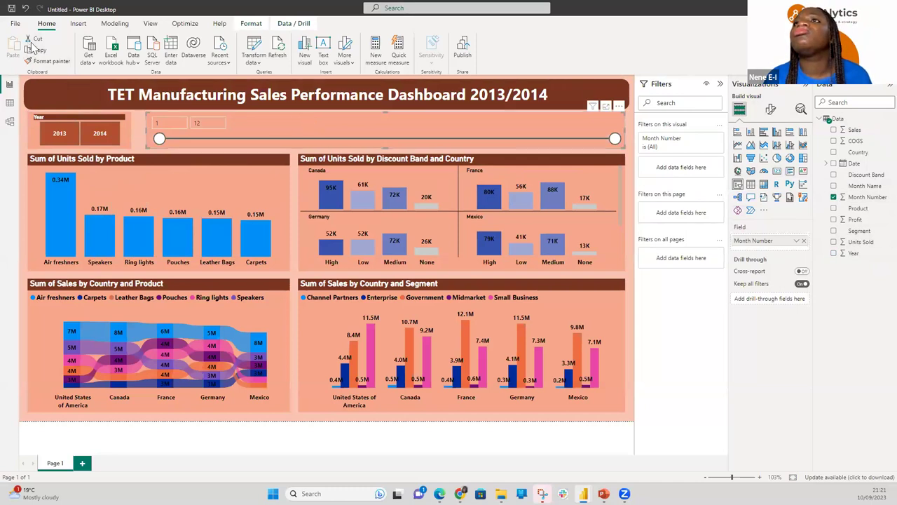
click(124, 134)
click(52, 61)
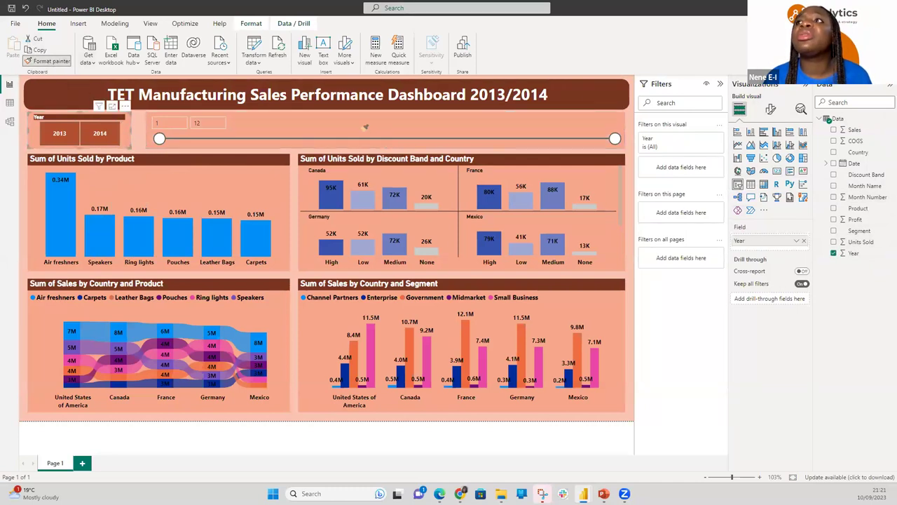
click(306, 129)
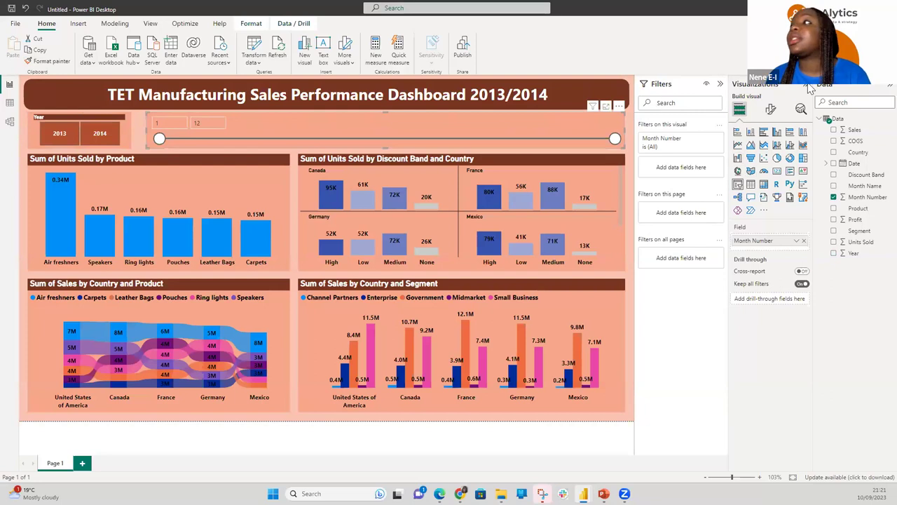
Set the Month Number slicer's style to Tile.
click(773, 109)
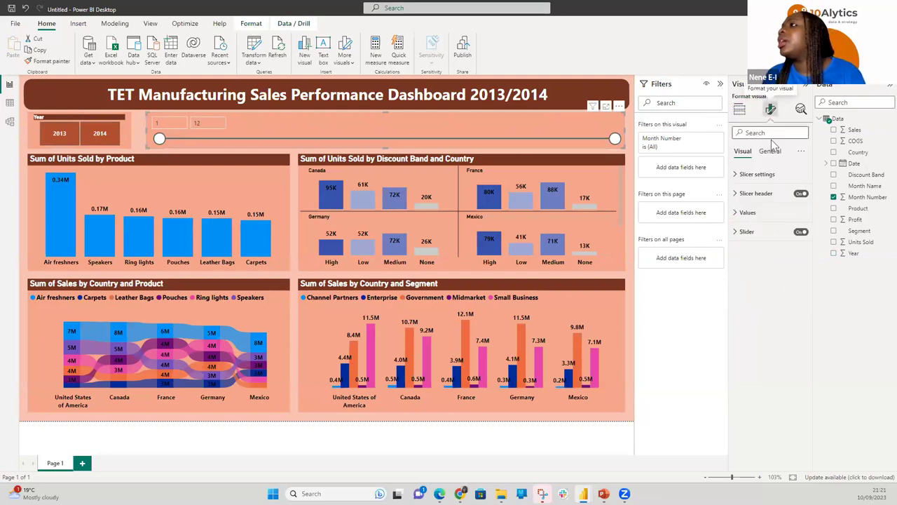
click(758, 174)
click(765, 220)
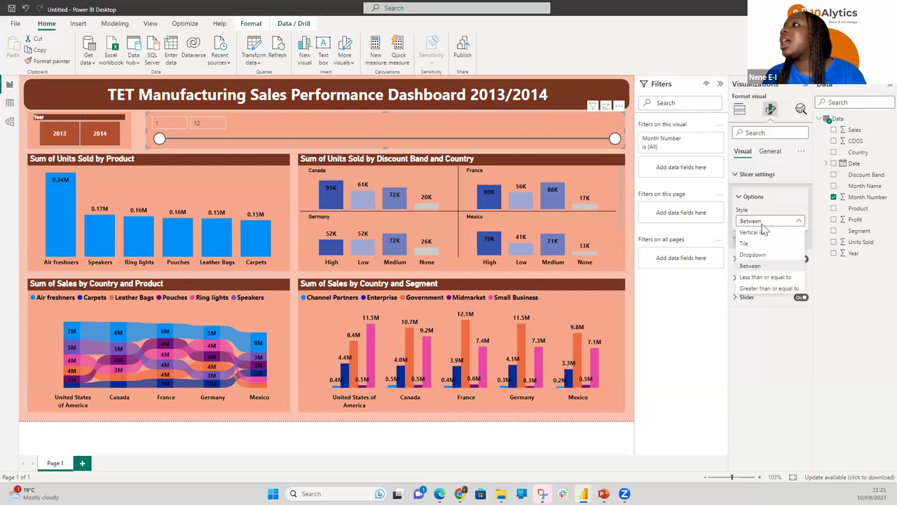
click(761, 244)
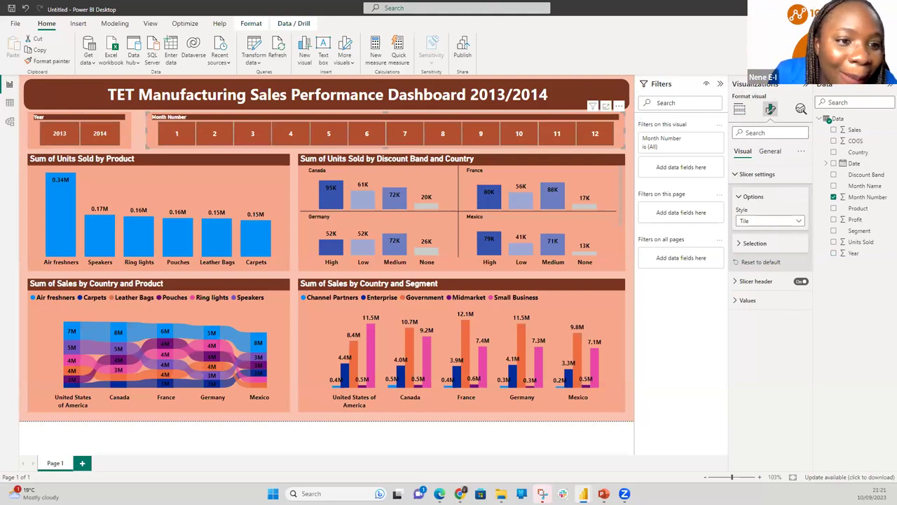
Filter the dashboard to 2014 and month 3, examine the United States product sales in the ribbon chart, and clear both filters.
click(101, 135)
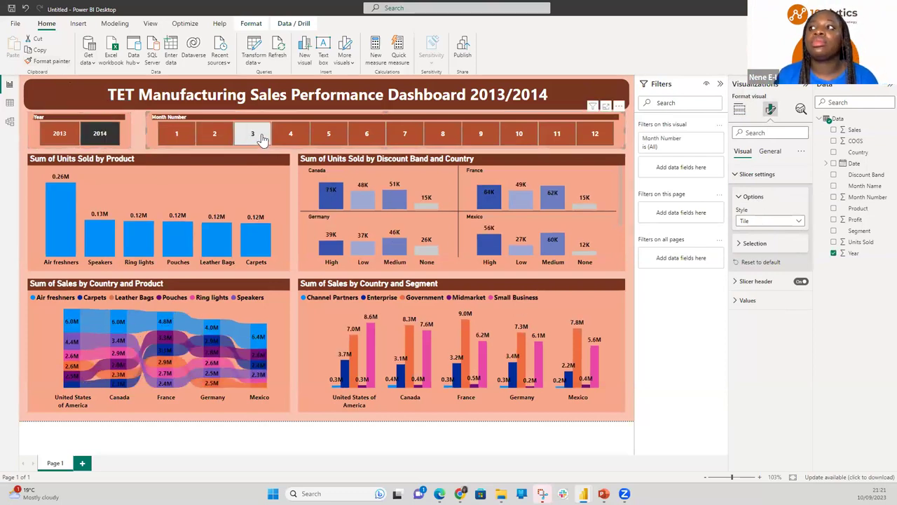
click(262, 137)
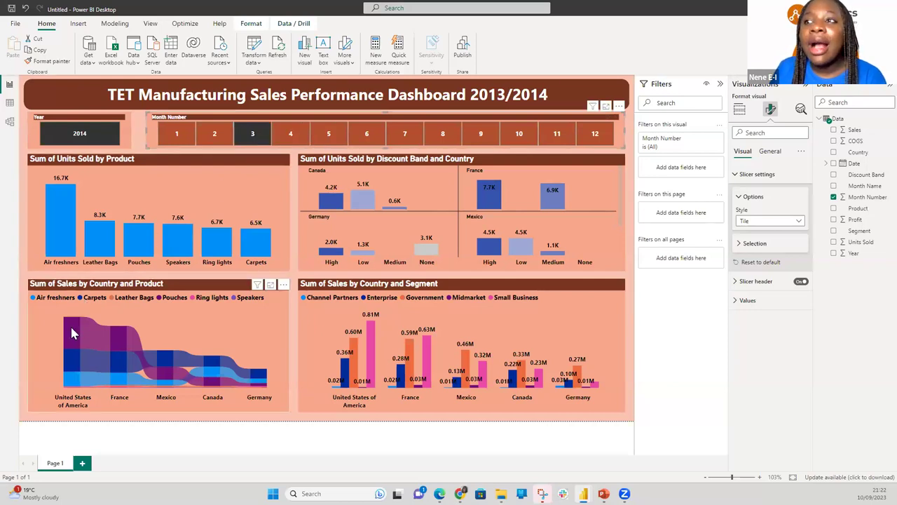
mouse_move(79, 338)
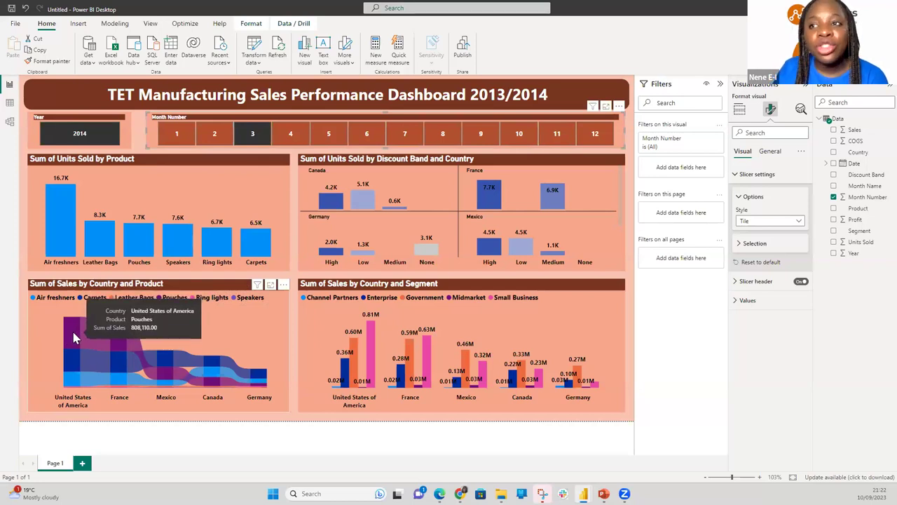
mouse_move(71, 382)
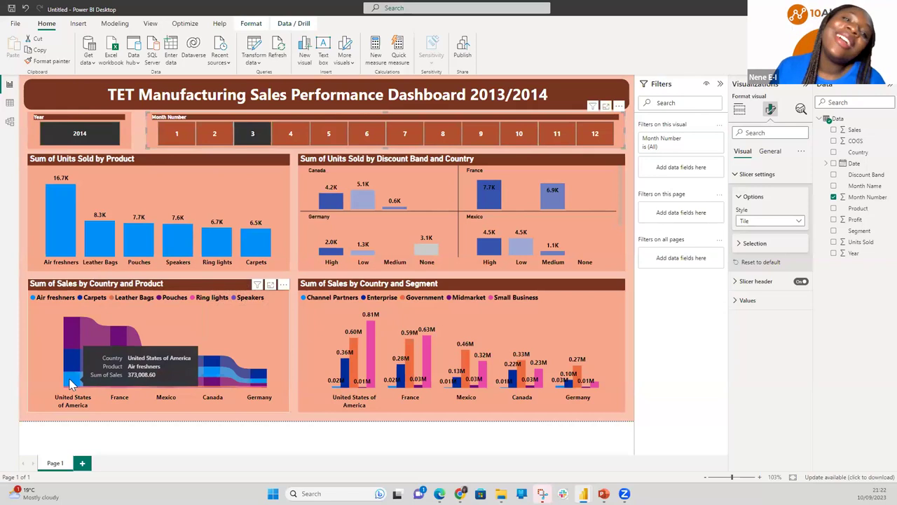
mouse_move(99, 319)
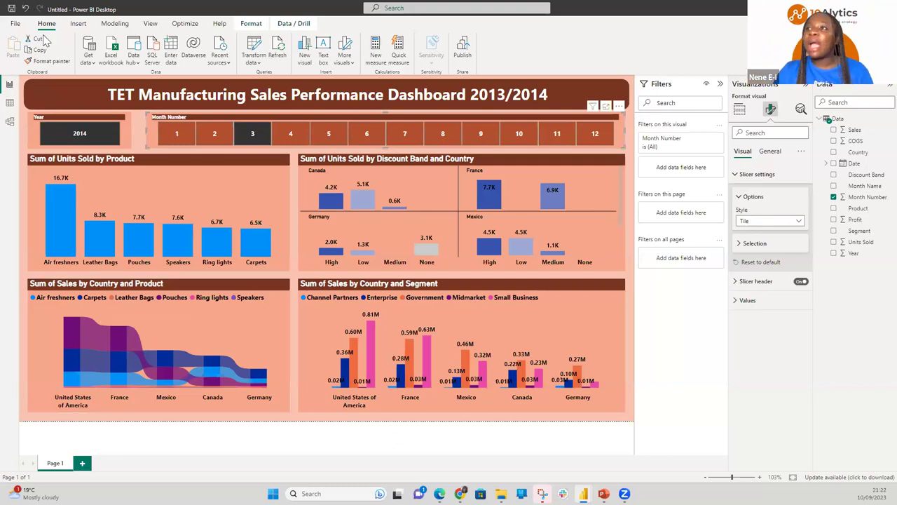
click(240, 133)
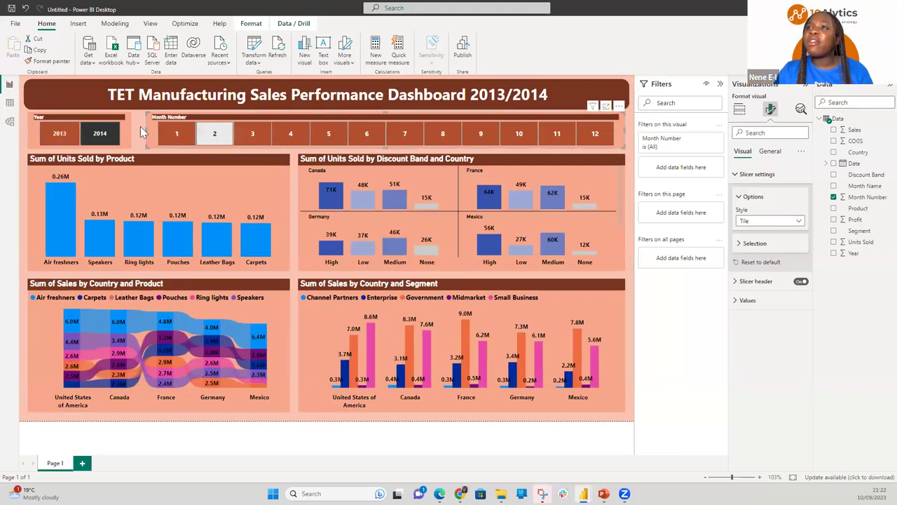
click(100, 133)
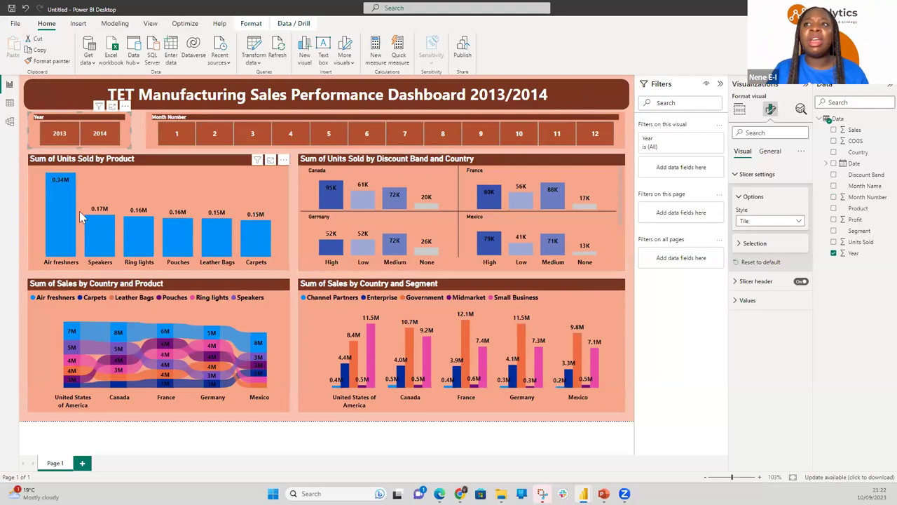
Filter the dashboard to year 2014 and month 5 to view the charts, and clear both selections.
click(104, 137)
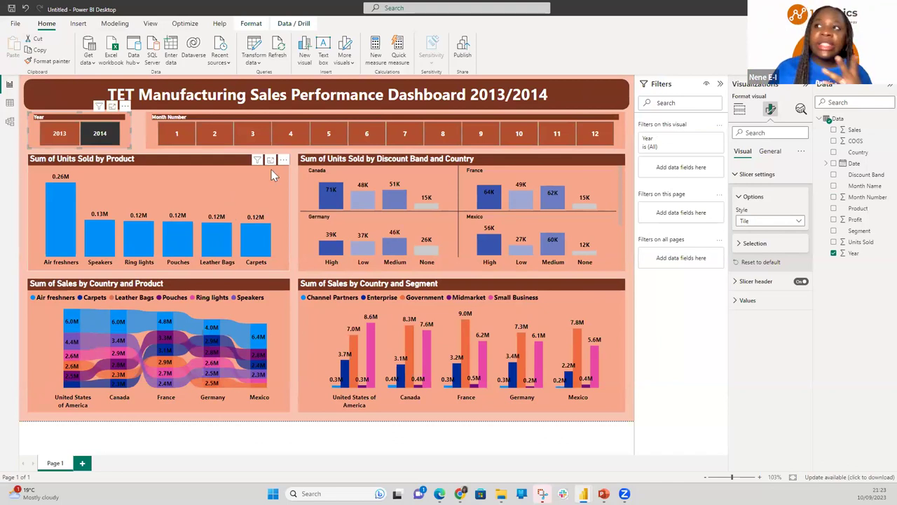
click(329, 135)
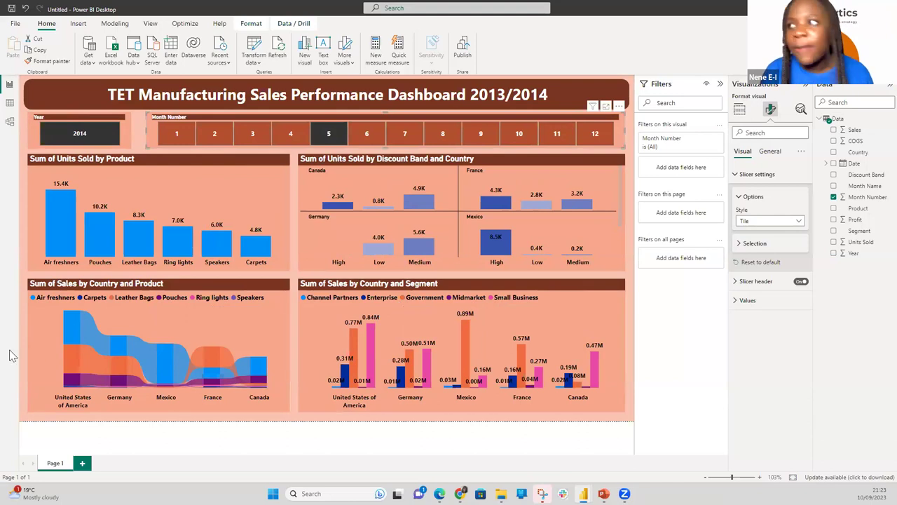
click(339, 140)
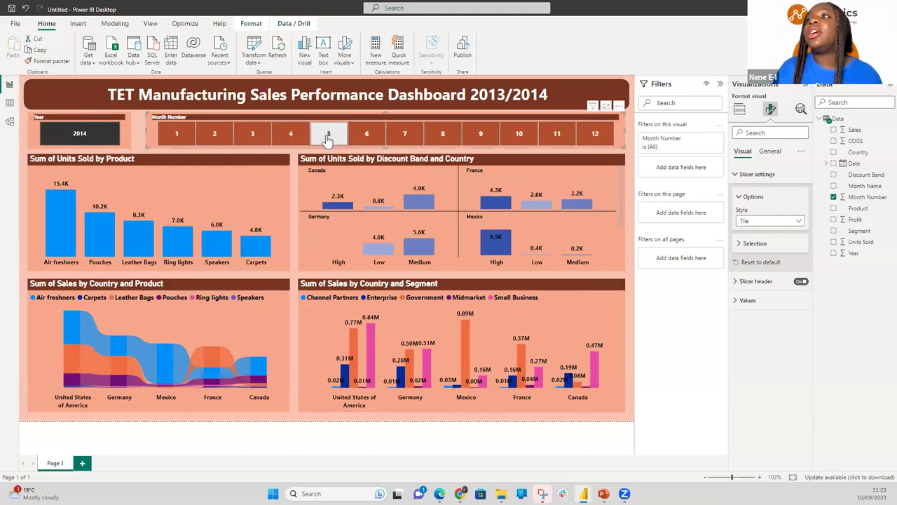
click(100, 138)
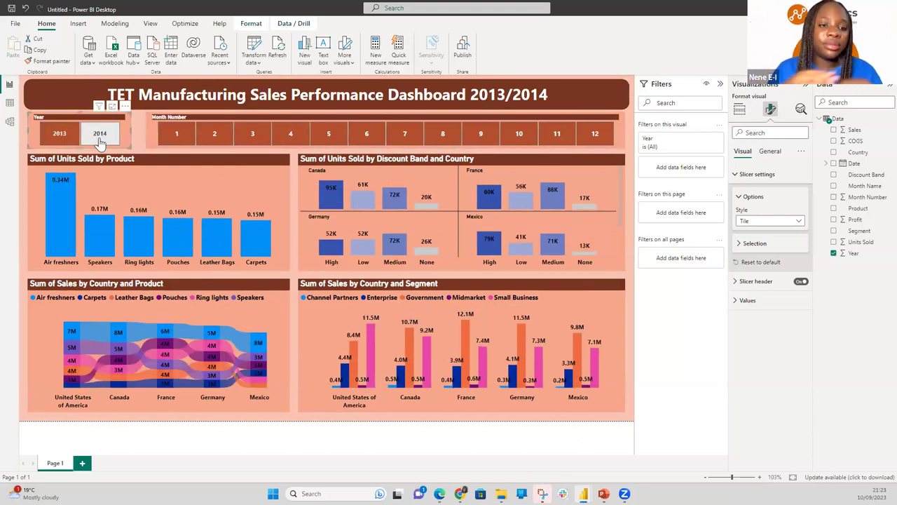
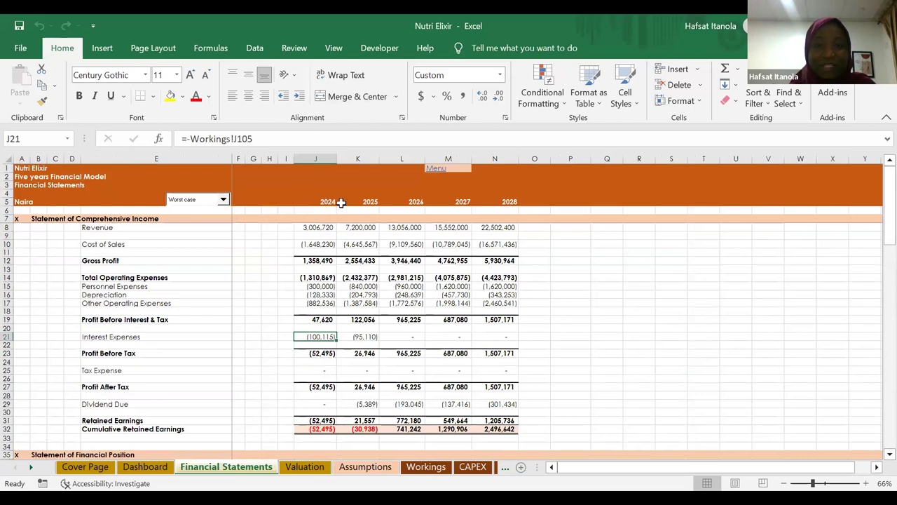
Switch to the Nutri Elixir workbook in Excel and set the Financial Statements scenario to Base case.
click(222, 200)
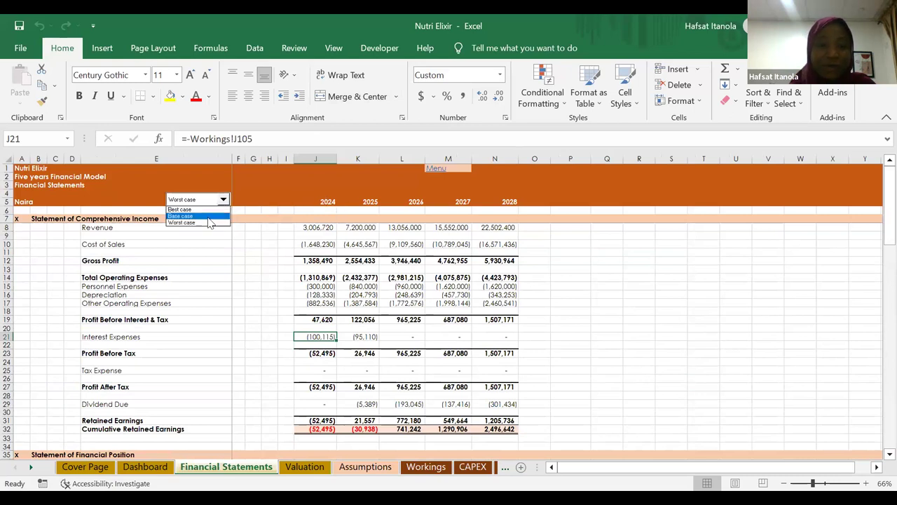
click(186, 216)
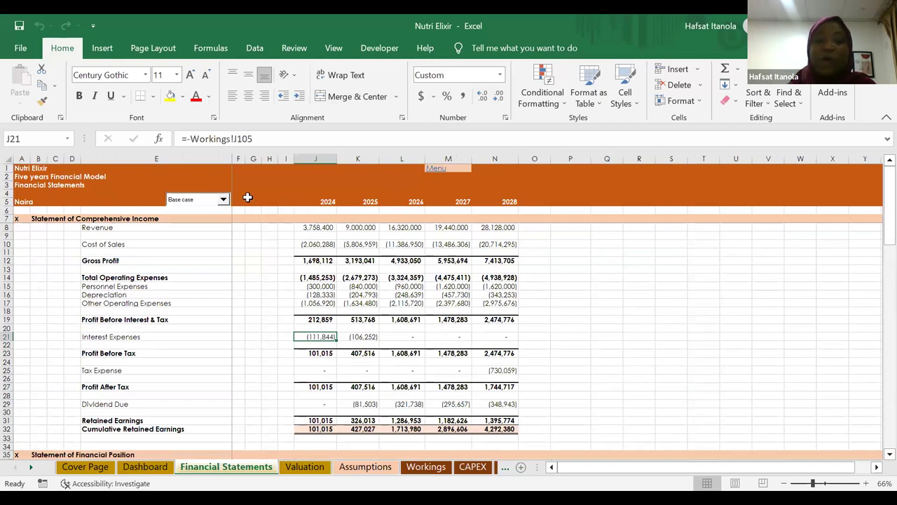
Switch the Financial Statements scenario to Worst case, examine the Cumulative Retained Earnings for 2024 to 2026, and return the scenario to Base case.
click(223, 199)
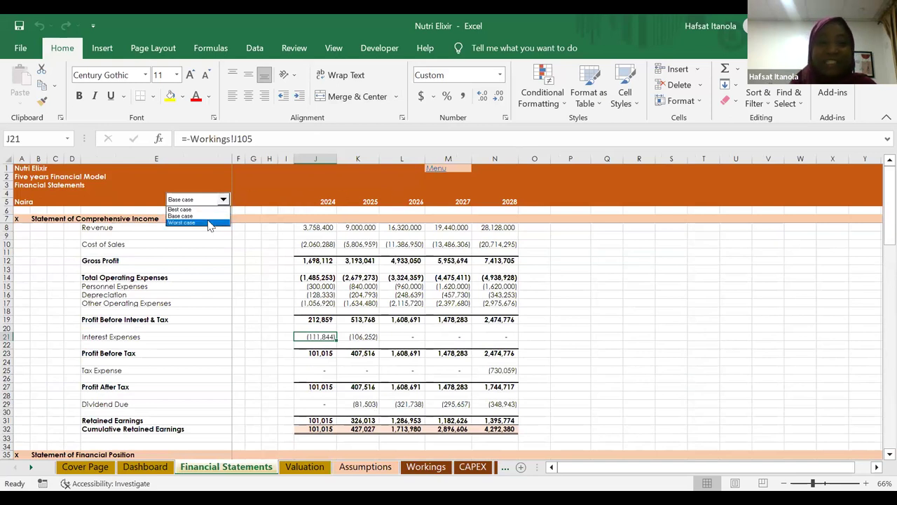
click(209, 224)
click(307, 428)
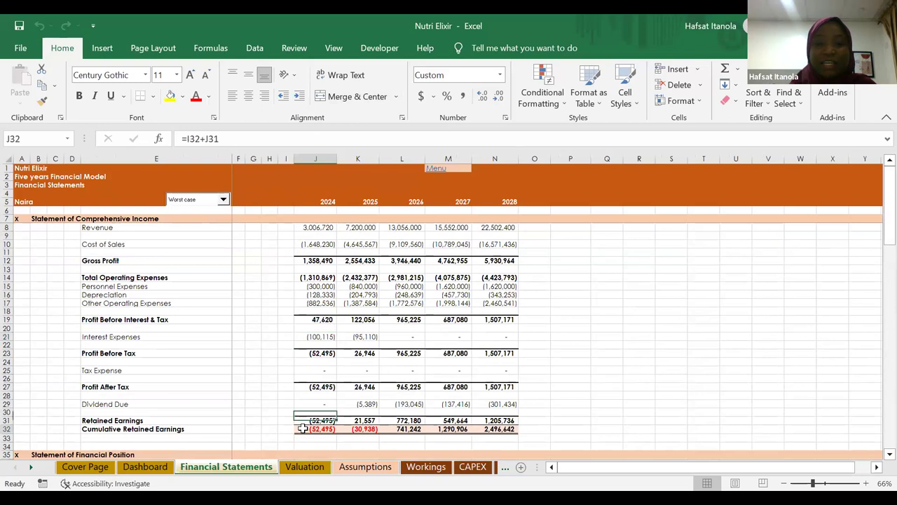
click(383, 429)
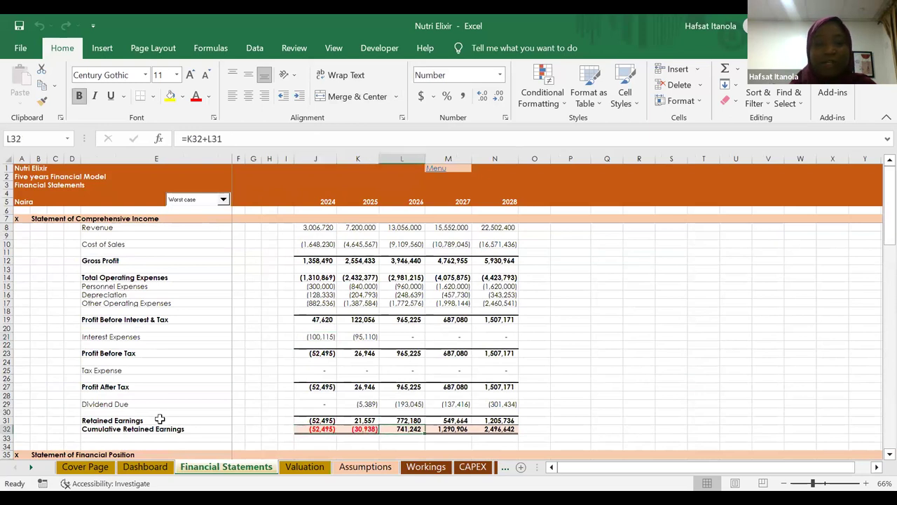
click(222, 205)
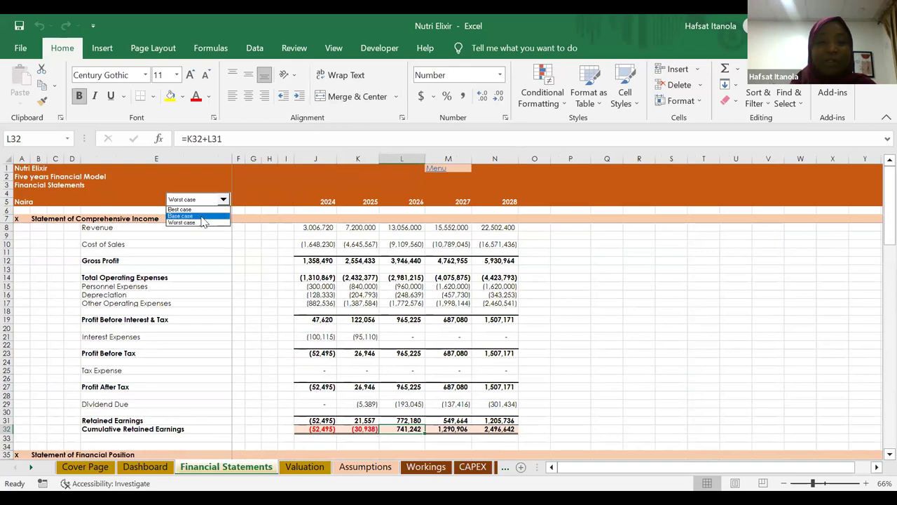
click(201, 217)
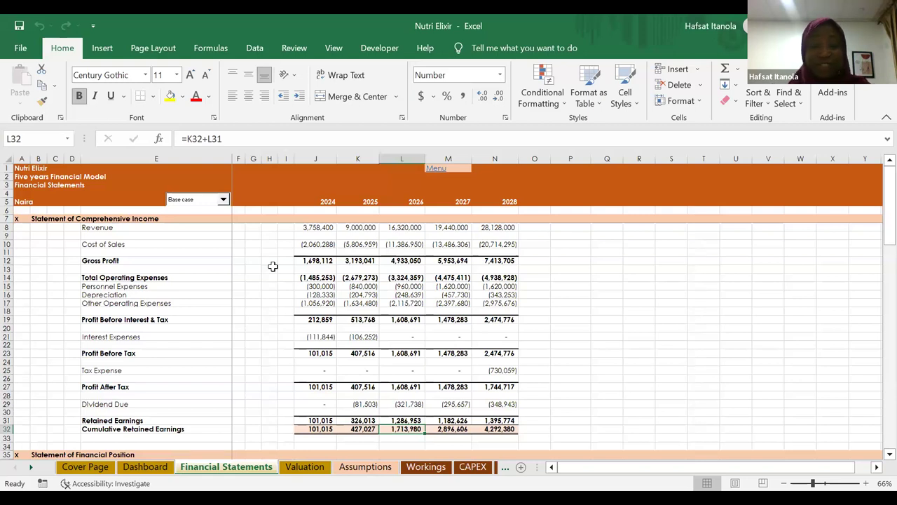
click(223, 199)
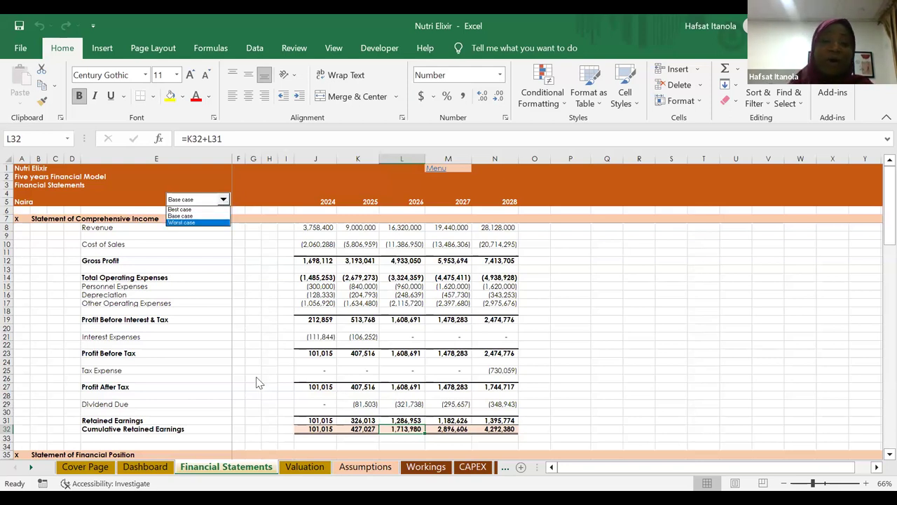
key(Escape)
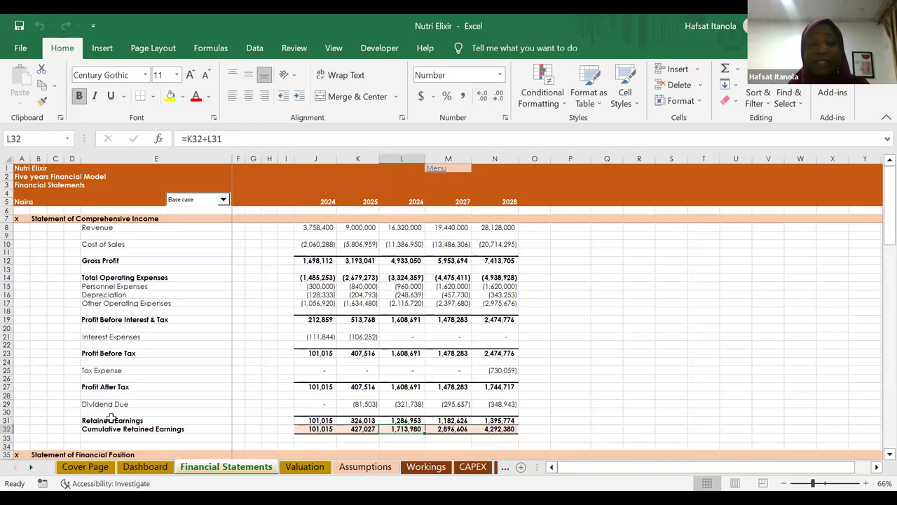
Open the Assumptions sheet and review the General Assumptions, starting with the days in a week.
click(31, 473)
click(32, 473)
click(32, 473)
ctrl+click(14, 468)
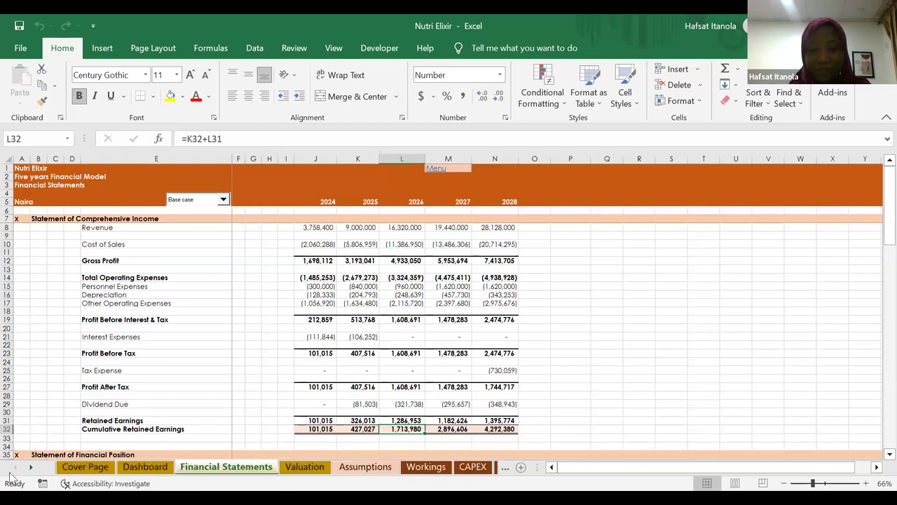
click(365, 468)
click(255, 250)
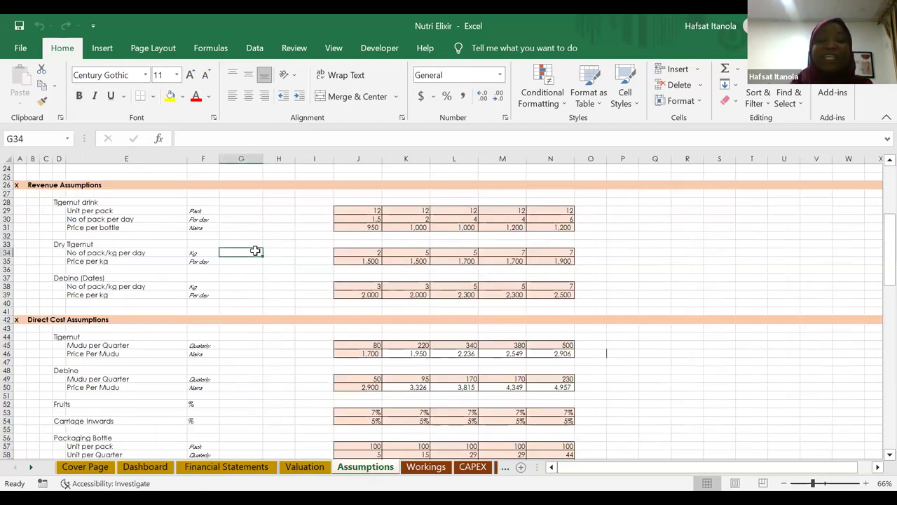
scroll(255, 250, up, 8)
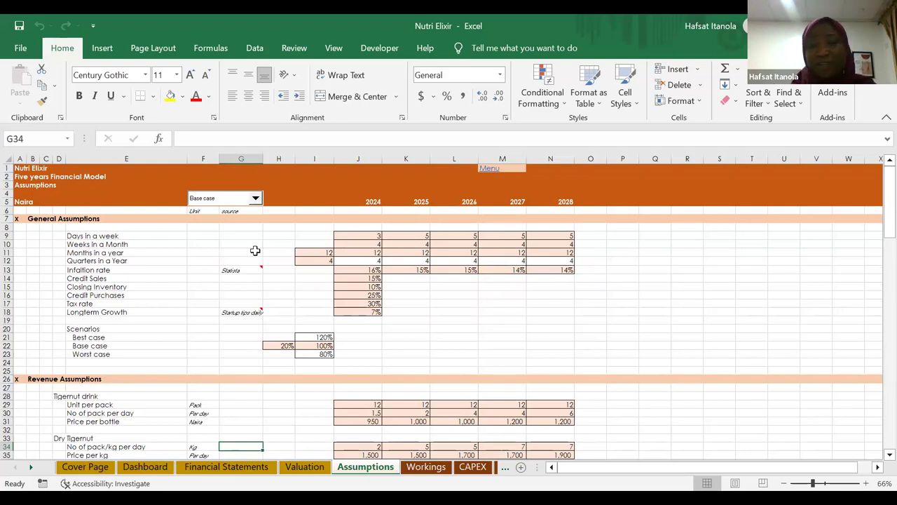
click(109, 235)
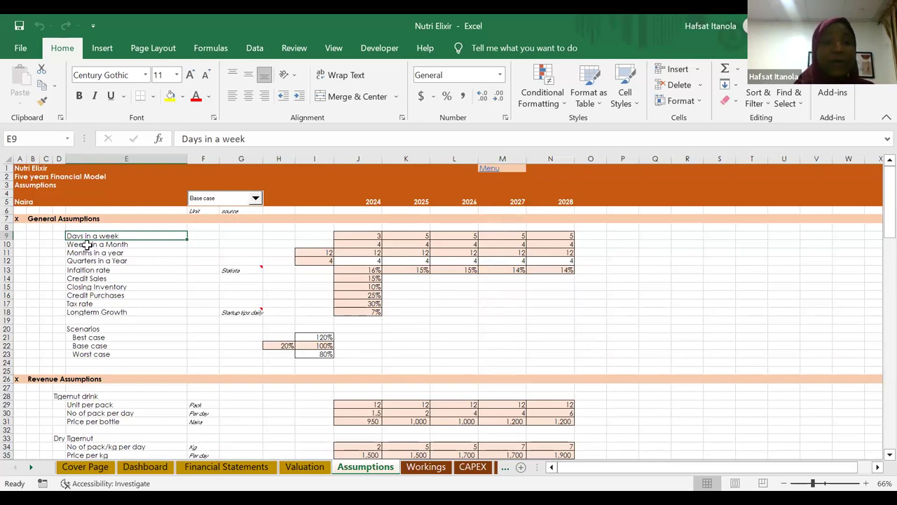
Inspect the Best case, Base case and Worst case percentages under Scenarios, including the Best case formula.
scroll(73, 324, down, 1)
click(73, 327)
click(71, 322)
key(Right)
key(Right)
key(Right)
key(Right)
key(Down)
key(Down)
key(Down)
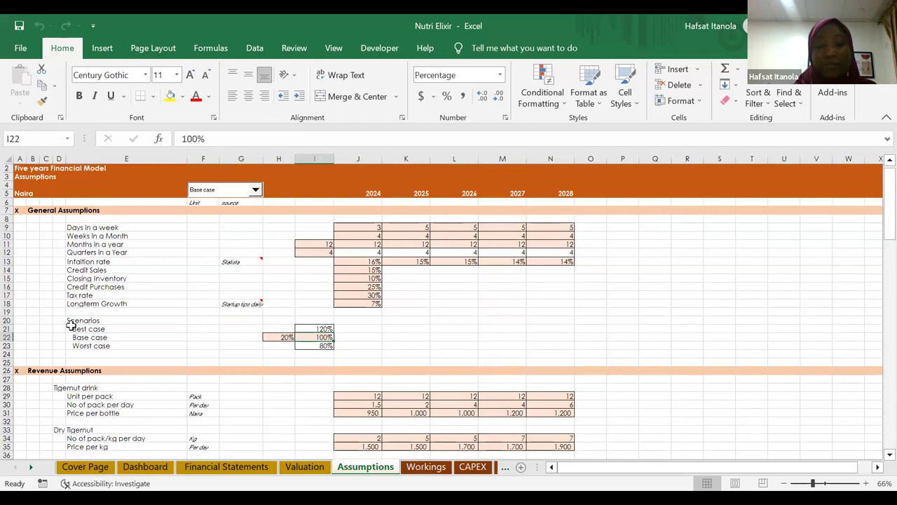
key(Up)
key(Up)
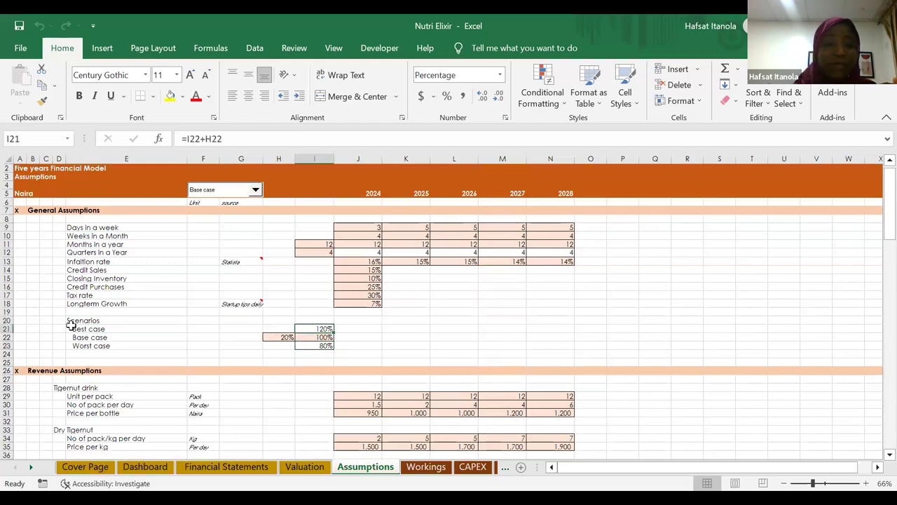
Review the Revenue Assumptions for Tigernut drink, Dry Tigernut and Debino (Dates).
scroll(71, 324, down, 5)
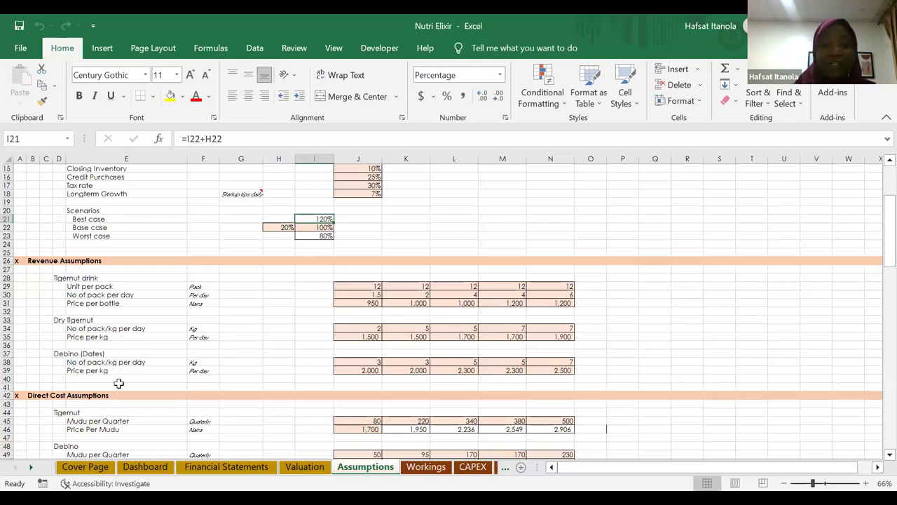
click(57, 278)
scroll(57, 277, down, 1)
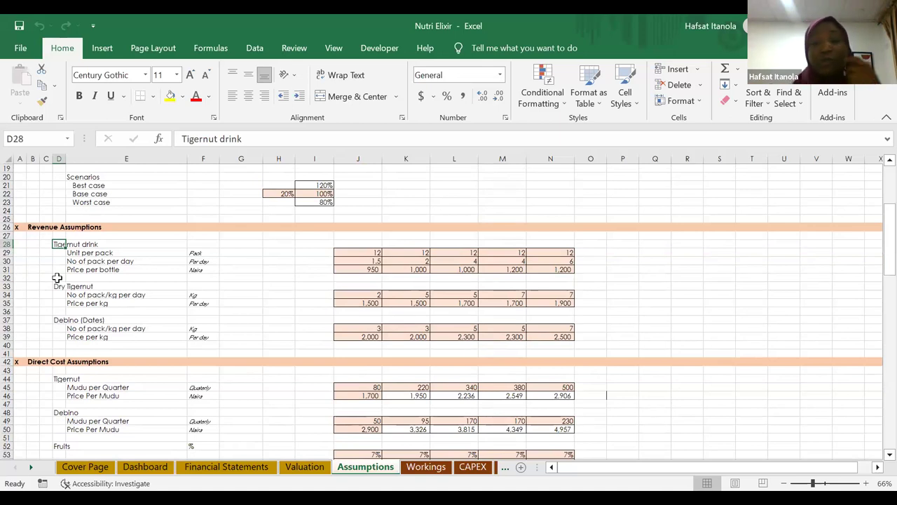
scroll(311, 293, down, 2)
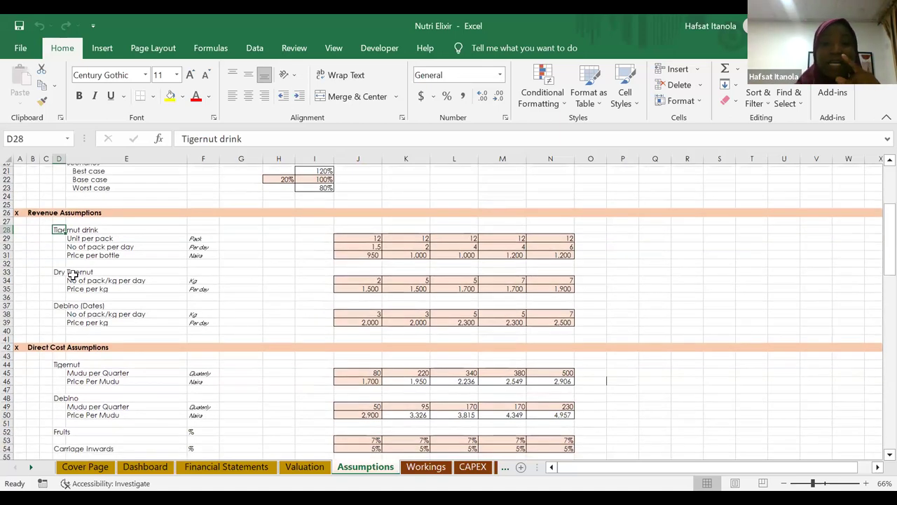
scroll(311, 293, down, 2)
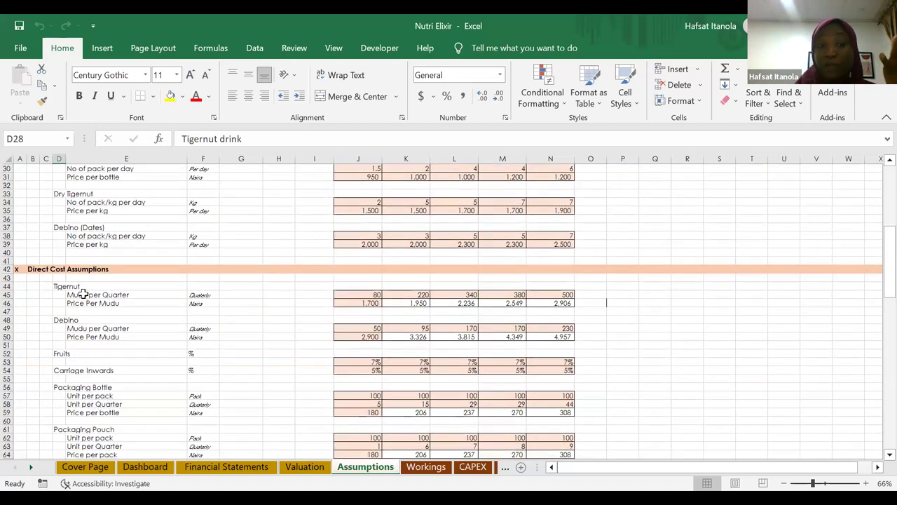
click(104, 202)
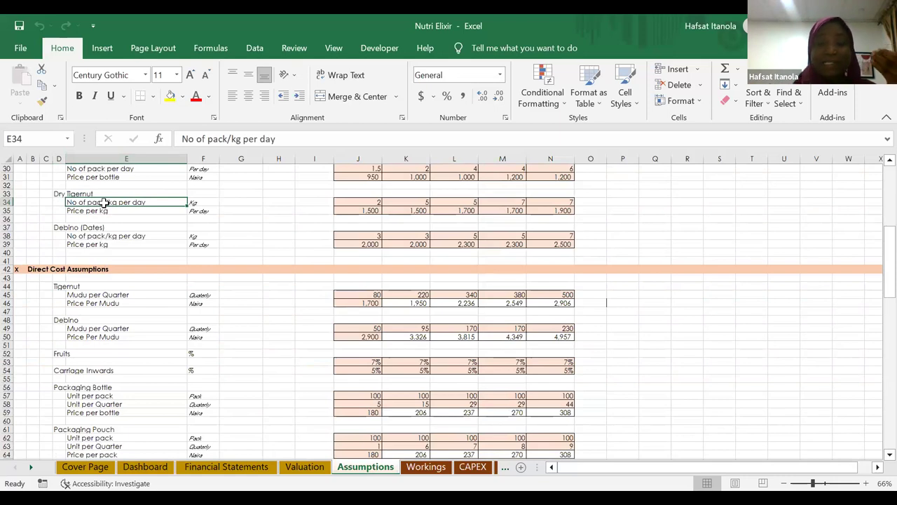
Review the Direct Cost Assumptions, including Packaging Bottle, Packaging Pouch and Direct Labour.
scroll(131, 294, down, 2)
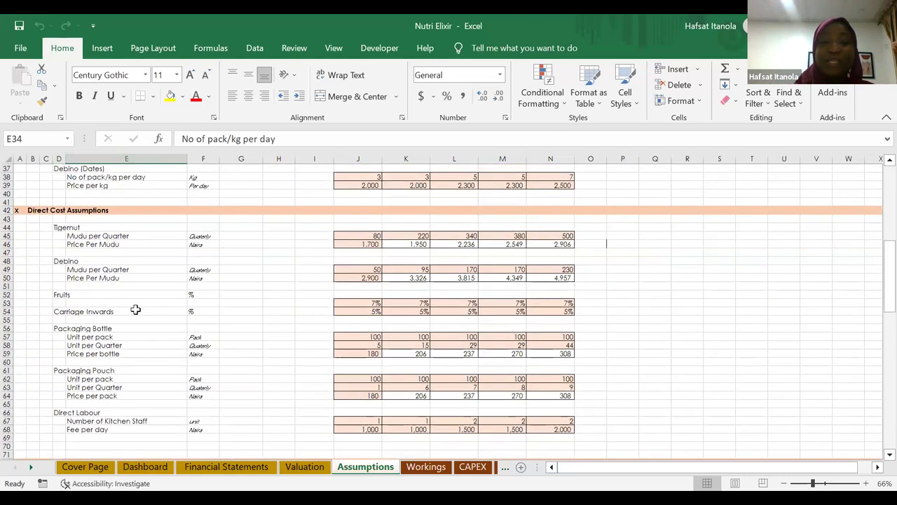
scroll(135, 309, down, 1)
click(49, 303)
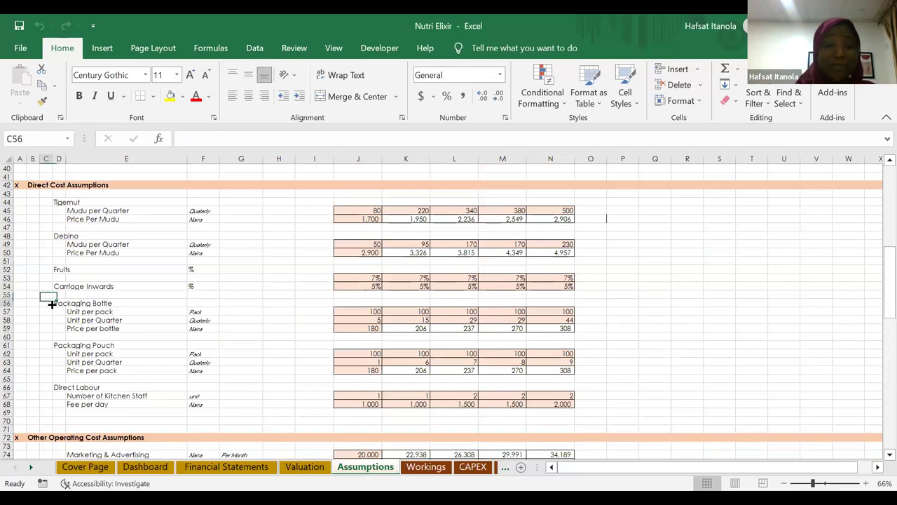
click(48, 345)
click(48, 395)
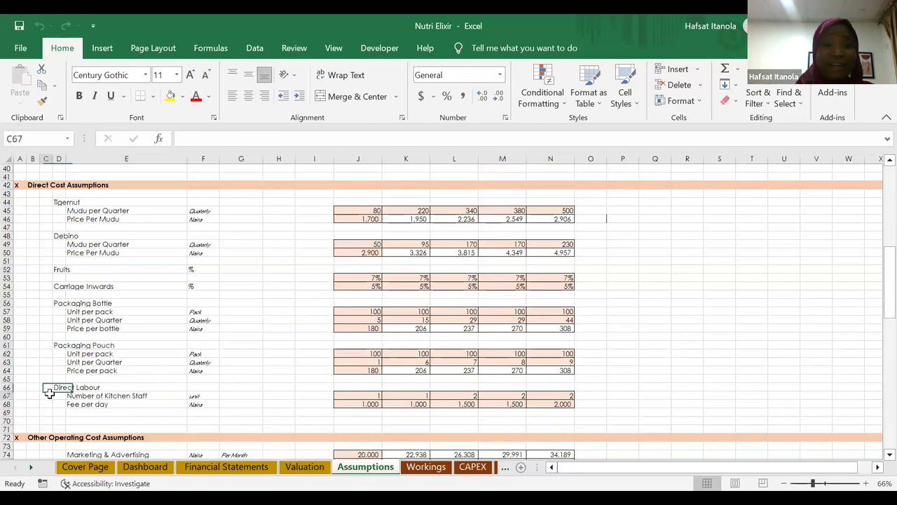
Review the Other Operating Cost Assumptions, such as Marketing & Advertising and Electricity, and the Personnel Expenses.
scroll(47, 396, down, 5)
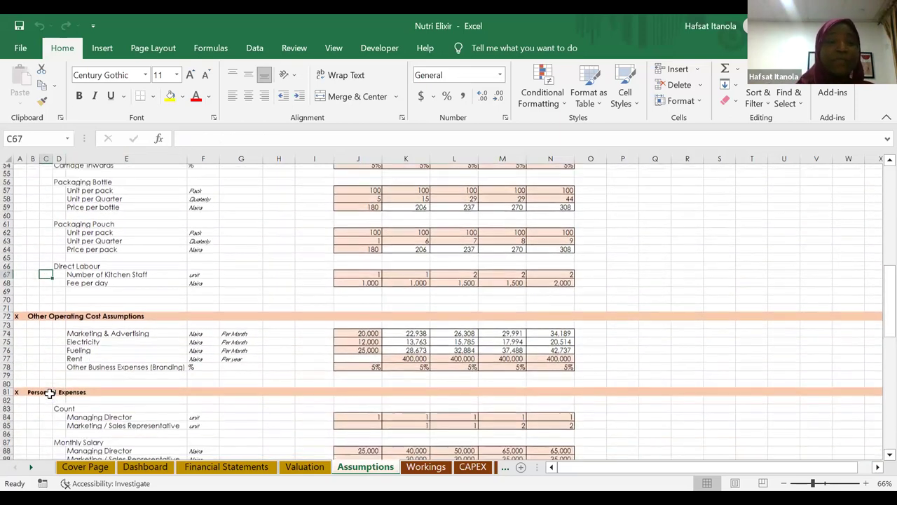
click(70, 338)
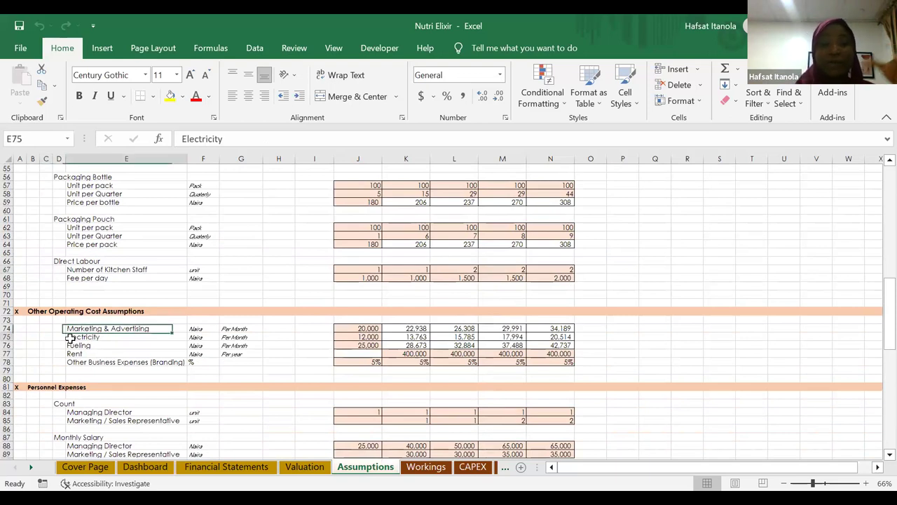
key(Up)
click(70, 337)
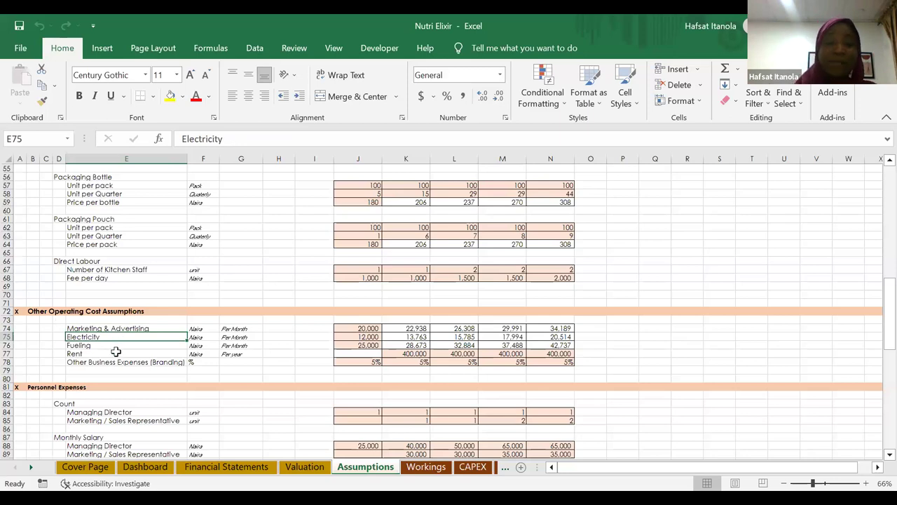
scroll(115, 352, down, 3)
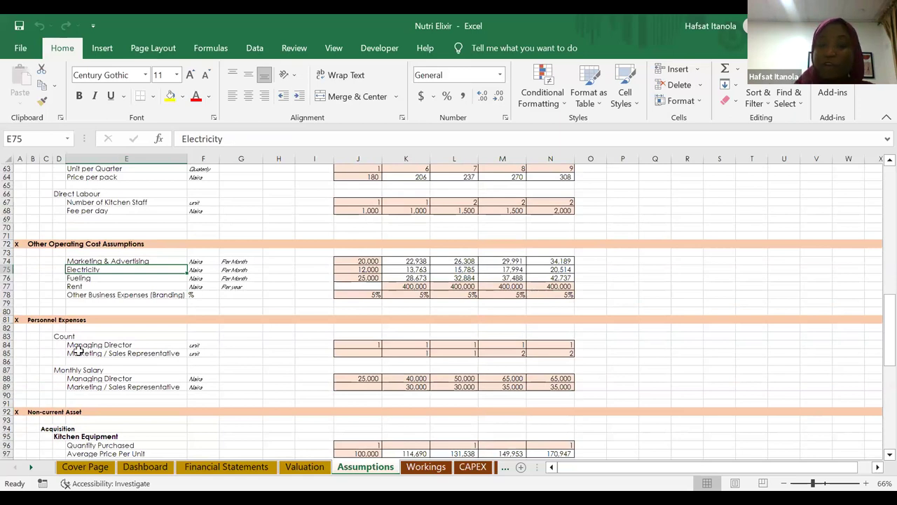
Review the Non-current Asset acquisition and depreciation assumptions and the Pre-incorporating Expenses.
scroll(77, 351, down, 7)
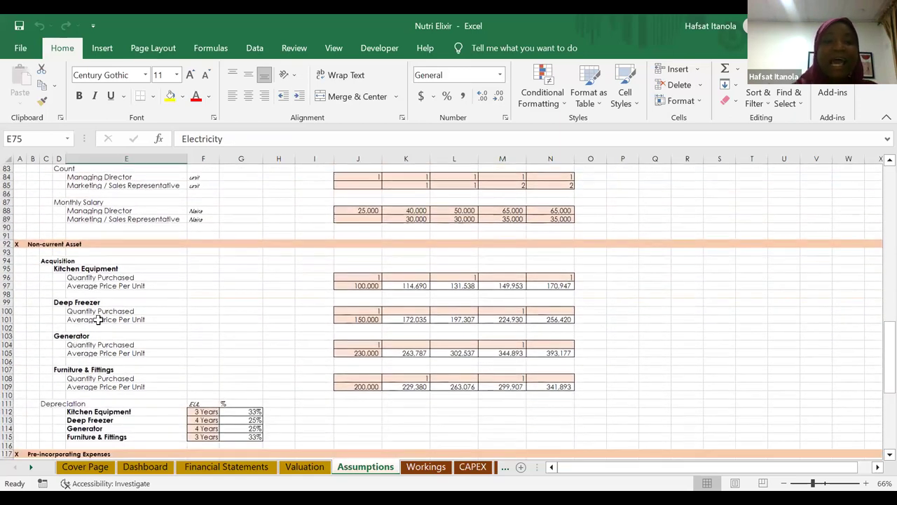
click(98, 265)
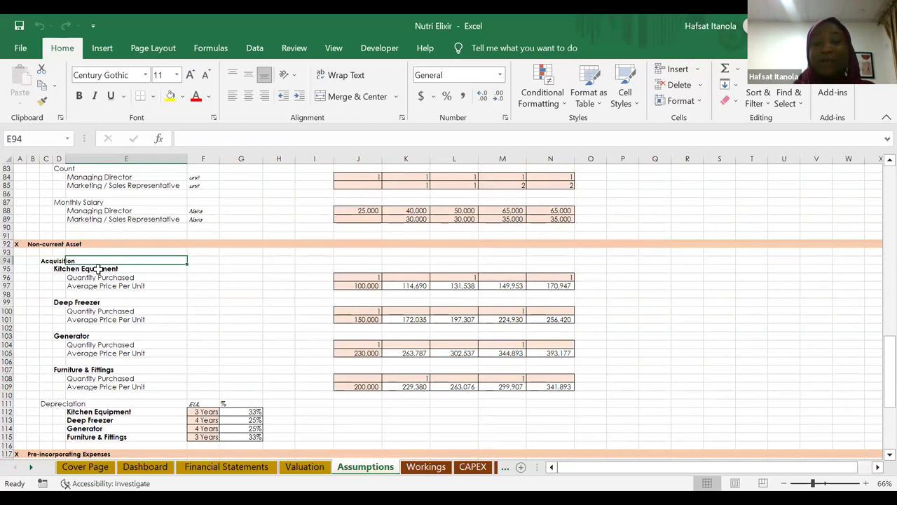
click(73, 420)
scroll(109, 368, down, 5)
scroll(108, 368, up, 1)
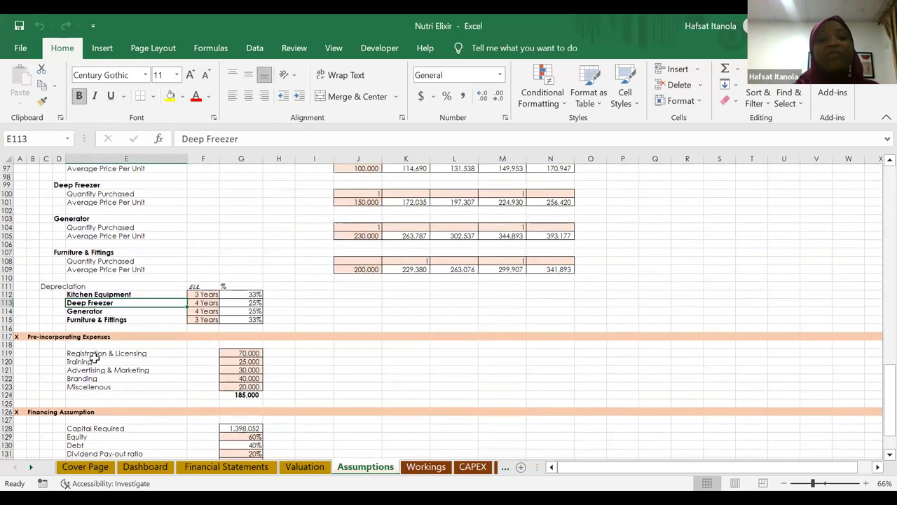
click(90, 356)
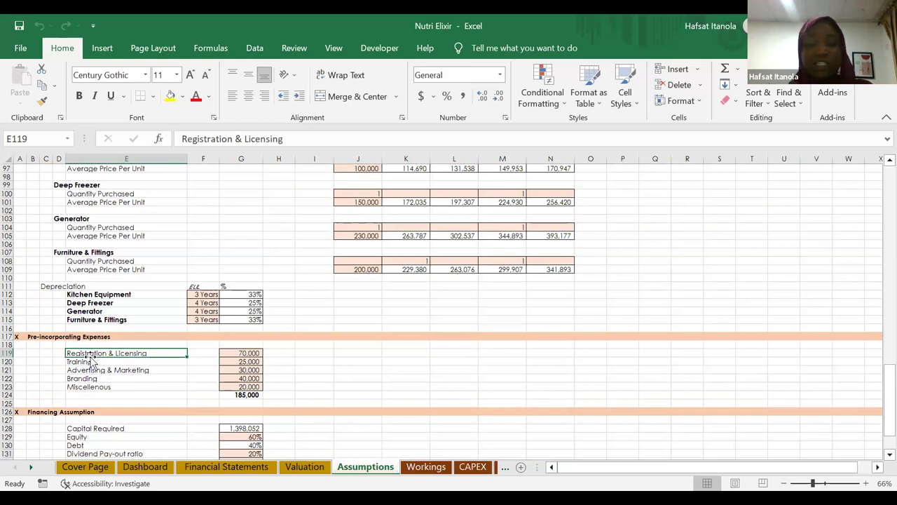
scroll(90, 355, down, 2)
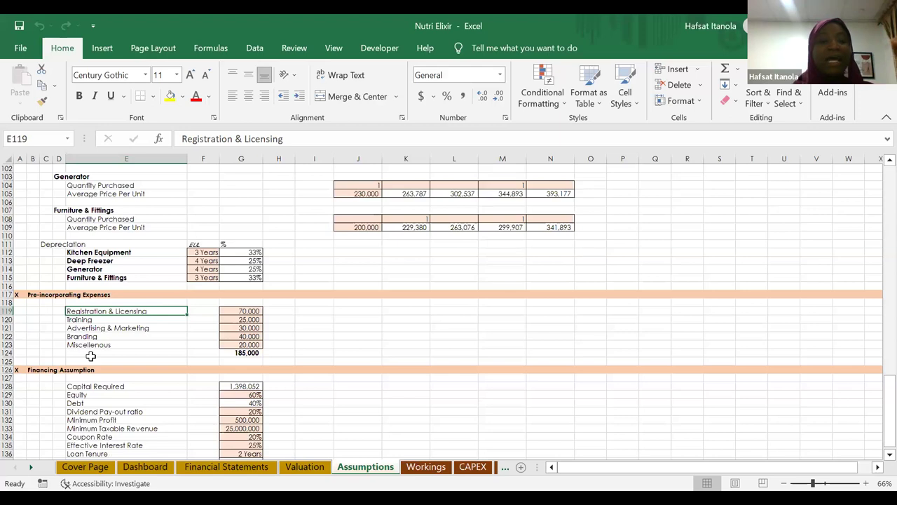
Examine the Financing Assumption section, checking the formulas for Capital Required and Debt and the Equity share.
scroll(90, 356, down, 3)
click(198, 304)
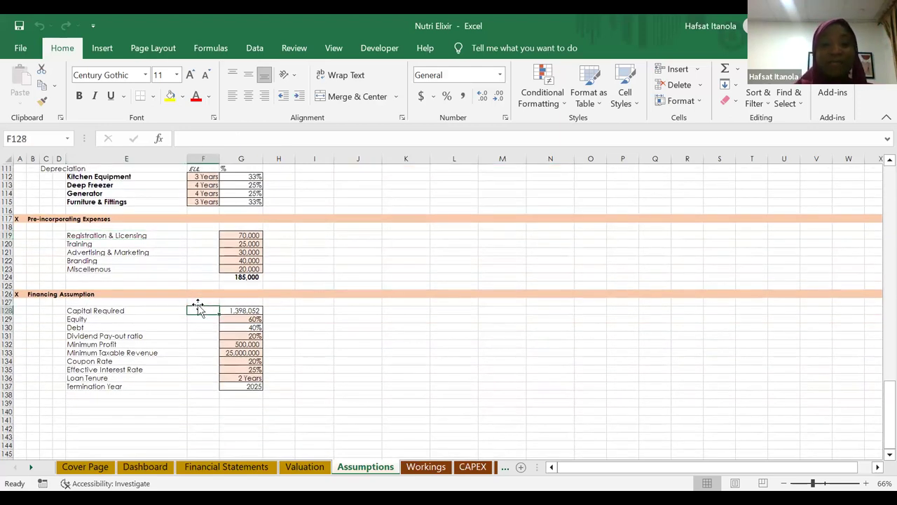
key(Right)
key(Down)
key(Down)
key(Down)
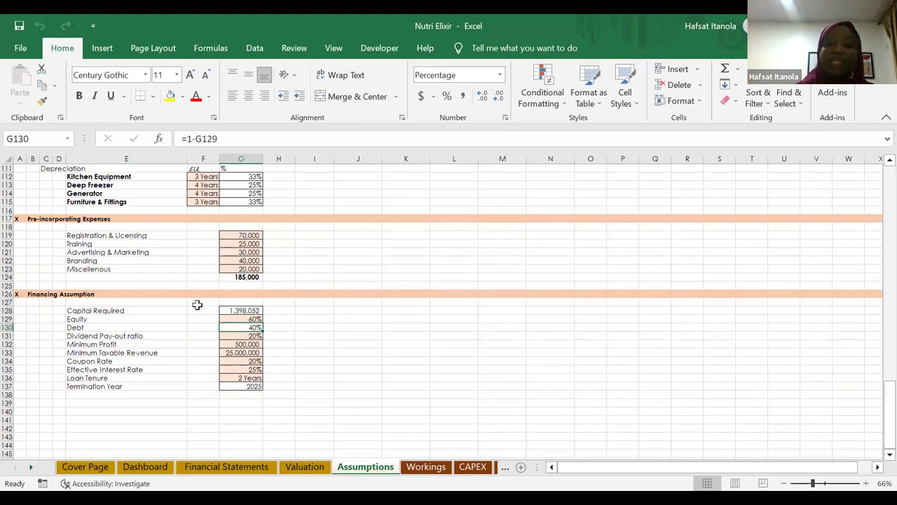
key(Up)
key(Up)
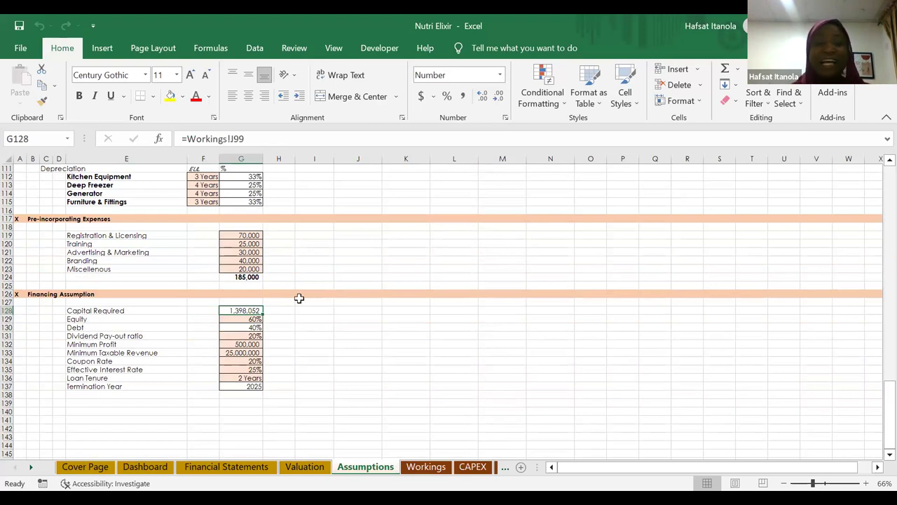
click(239, 327)
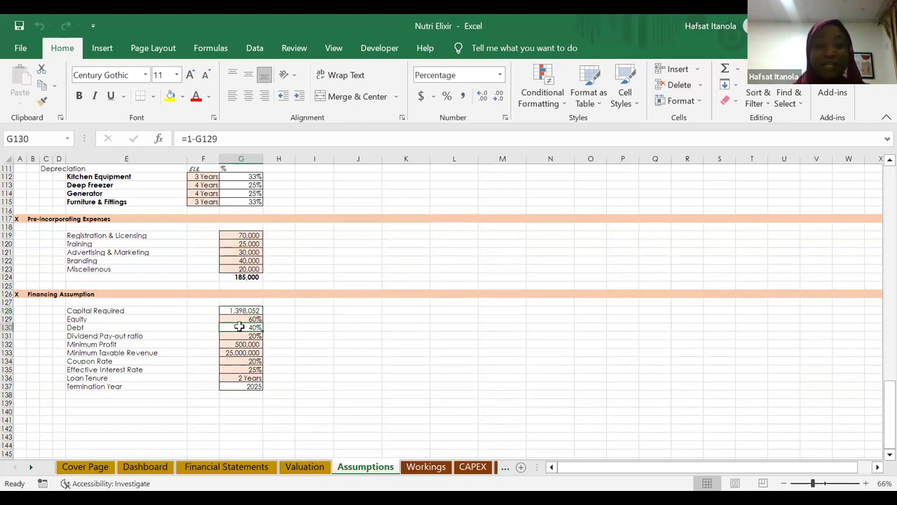
scroll(239, 327, up, 3)
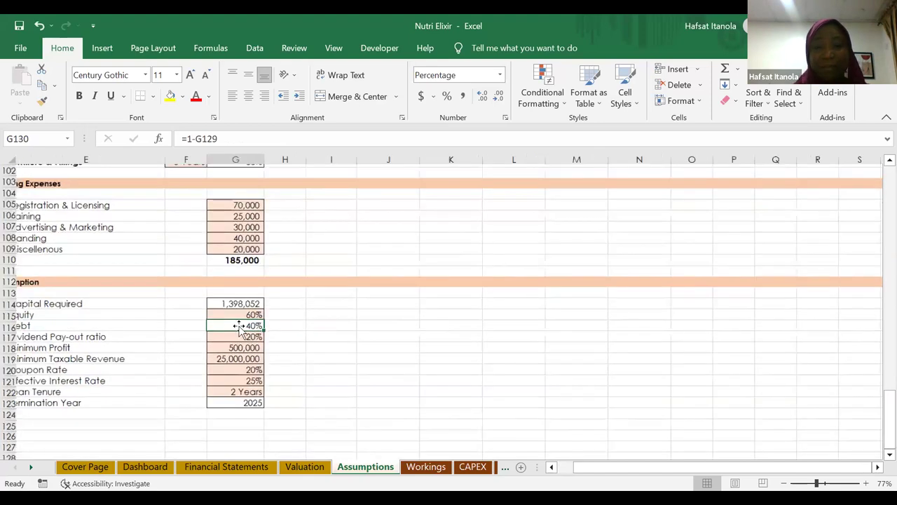
Recheck the Capital Required formula in the Financing Assumption section and look back over the assumptions above it.
scroll(239, 327, up, 2)
click(288, 299)
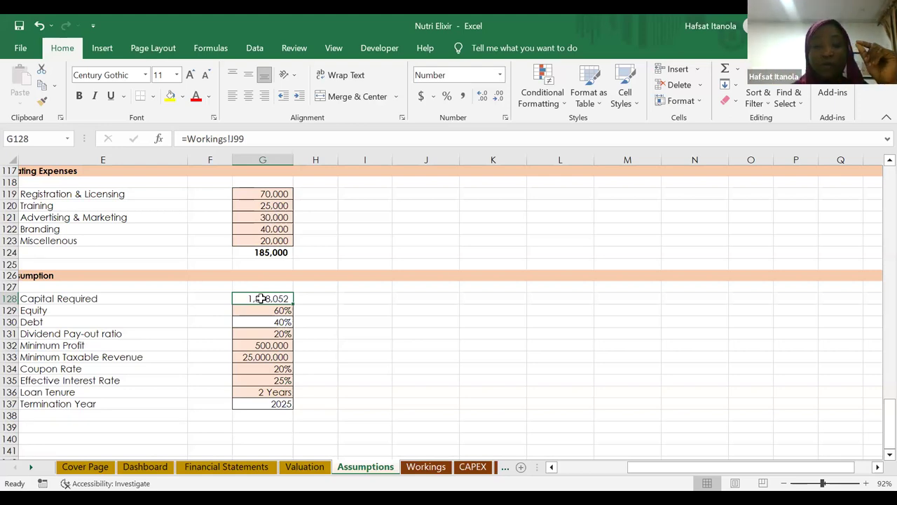
key(Down)
click(261, 298)
scroll(210, 299, left, 1)
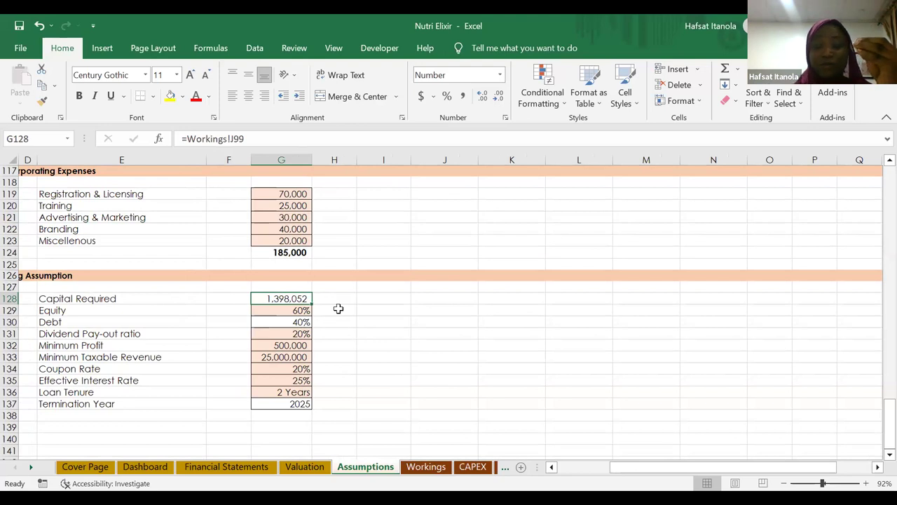
ctrl+scroll(338, 309, down, 3)
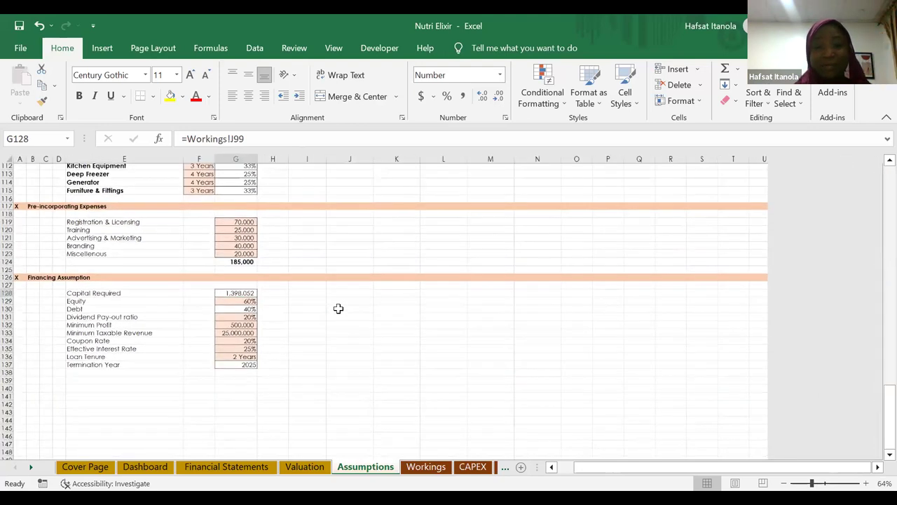
scroll(338, 309, up, 20)
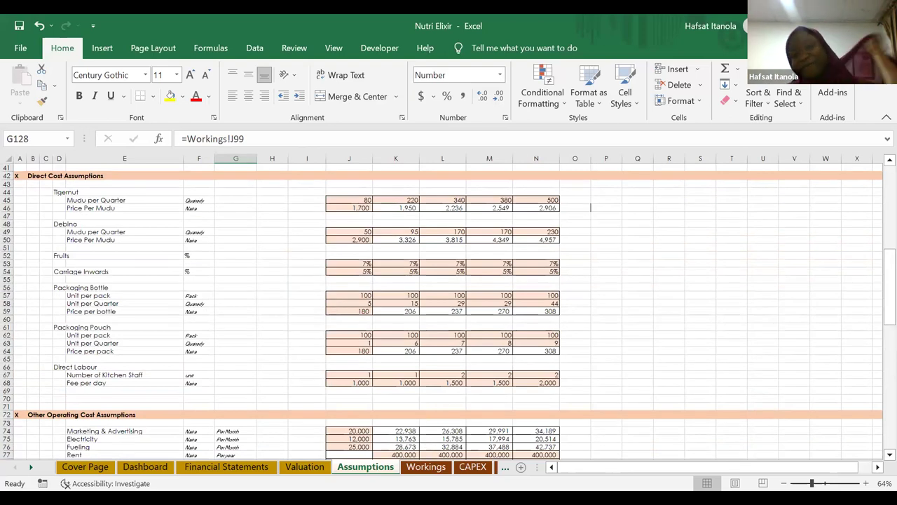
Review the Workings sheet, from the Financing and Loan Amortization Schedule sections up to Revenue and Cost of Sales.
click(421, 466)
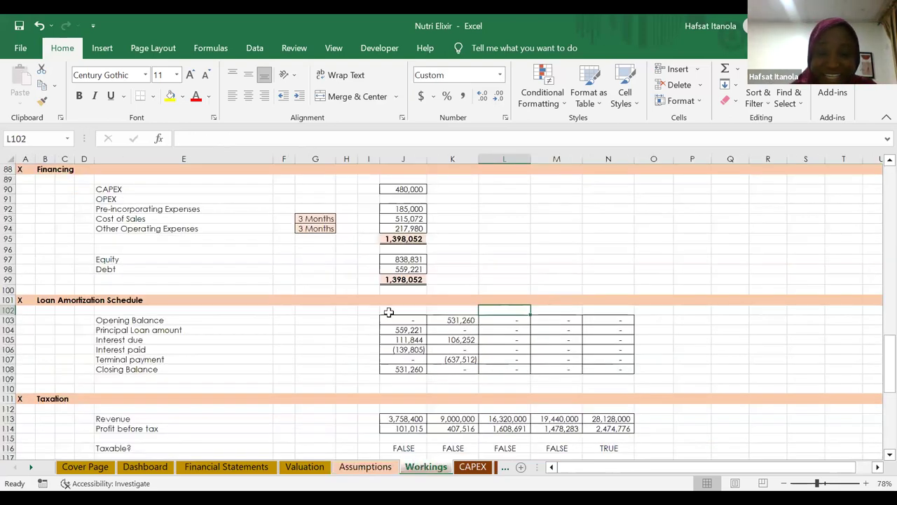
scroll(388, 312, up, 20)
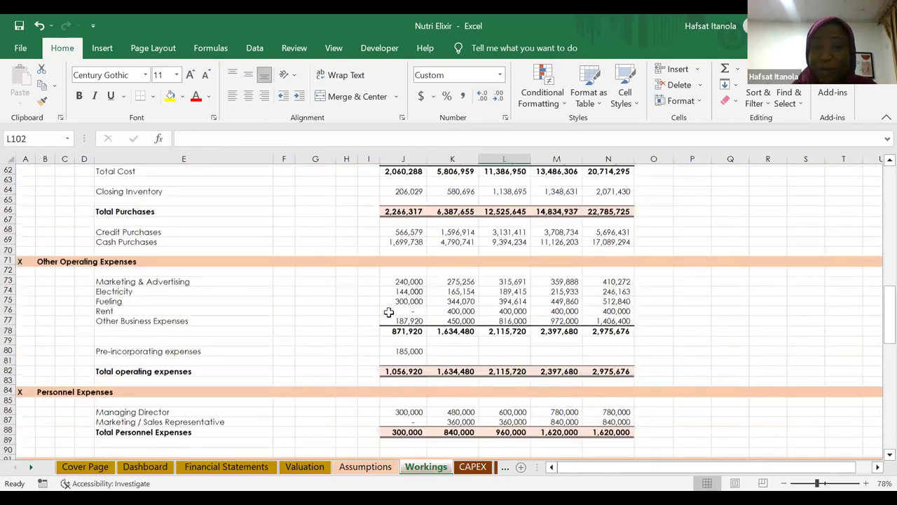
scroll(421, 231, down, 2)
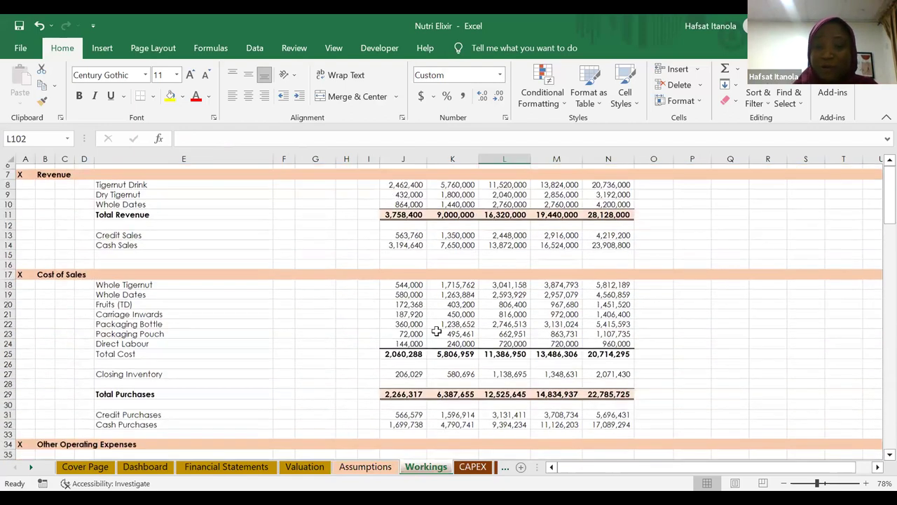
Review the CAPEX sheet's acquisition values and depreciation, starting with Kitchen Equipment.
click(472, 467)
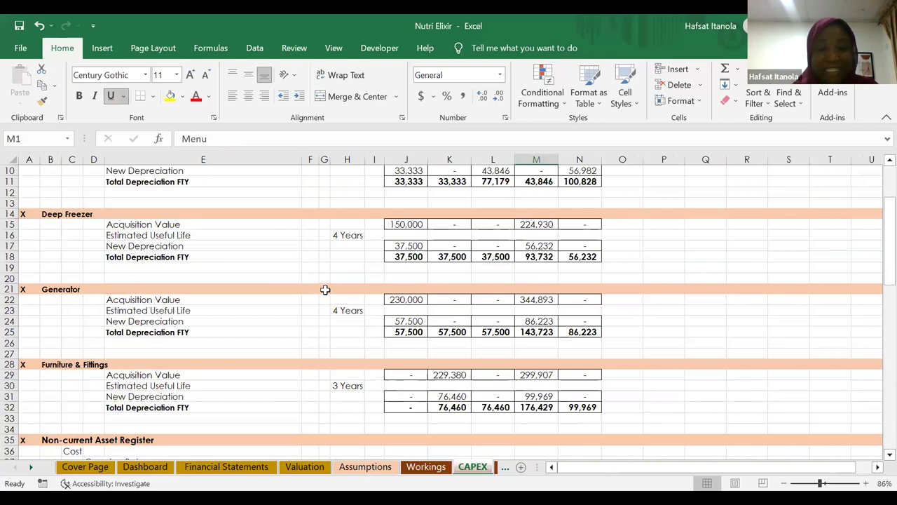
scroll(325, 289, up, 3)
click(151, 250)
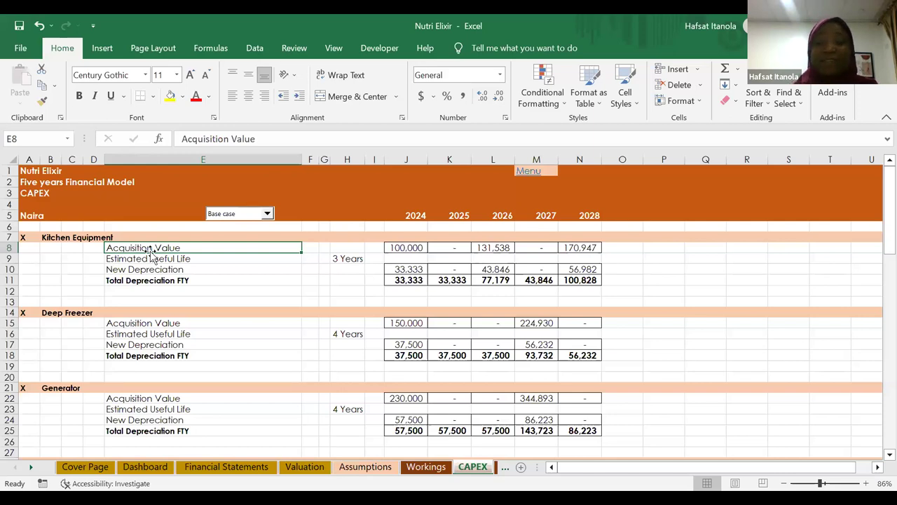
Bring the remaining sheets into reach and look at the Commonsize Analysis on the Analysis sheet.
click(37, 472)
click(37, 471)
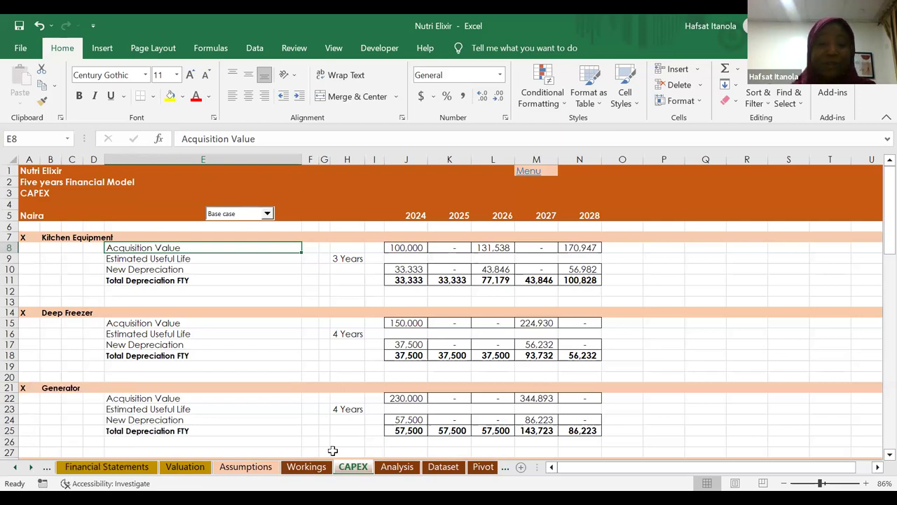
click(397, 467)
click(249, 322)
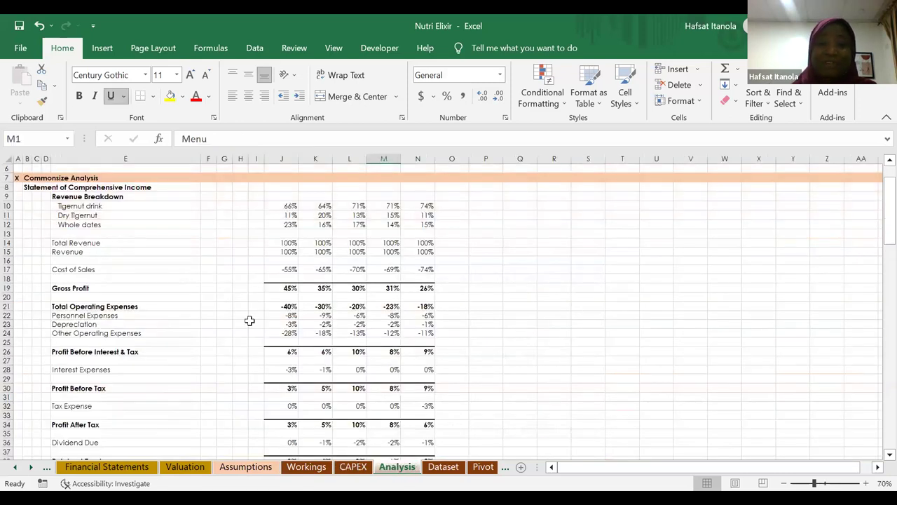
scroll(250, 322, up, 2)
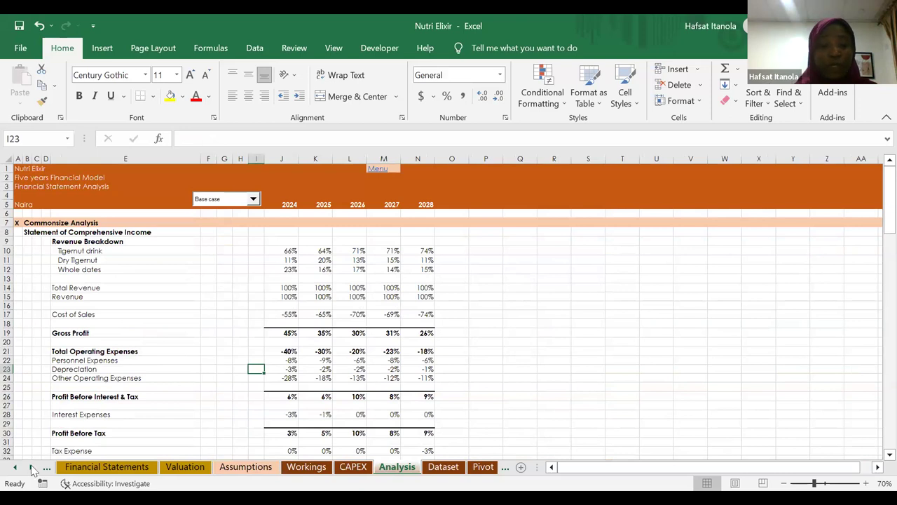
Review the Statement of Comprehensive Income on the Financial Statements sheet and inspect the 2024 Profit After Tax formula.
click(80, 467)
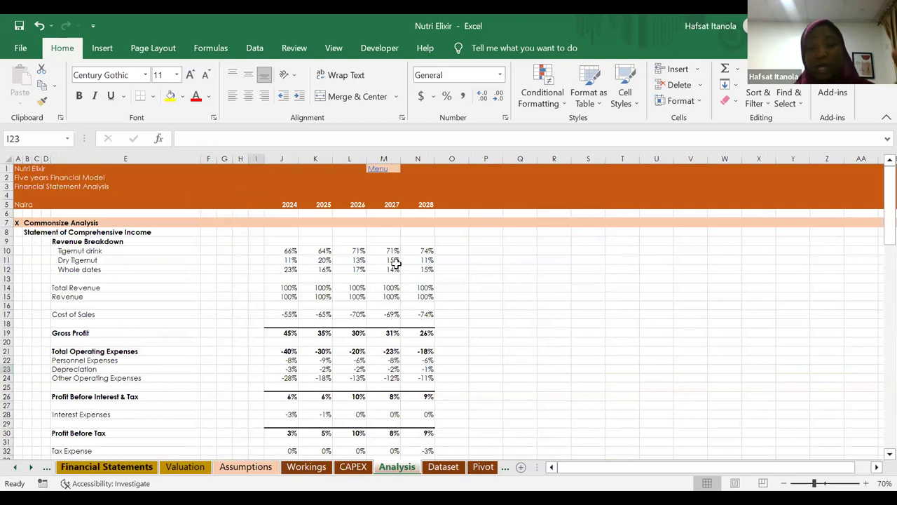
scroll(397, 263, down, 1)
scroll(396, 263, up, 3)
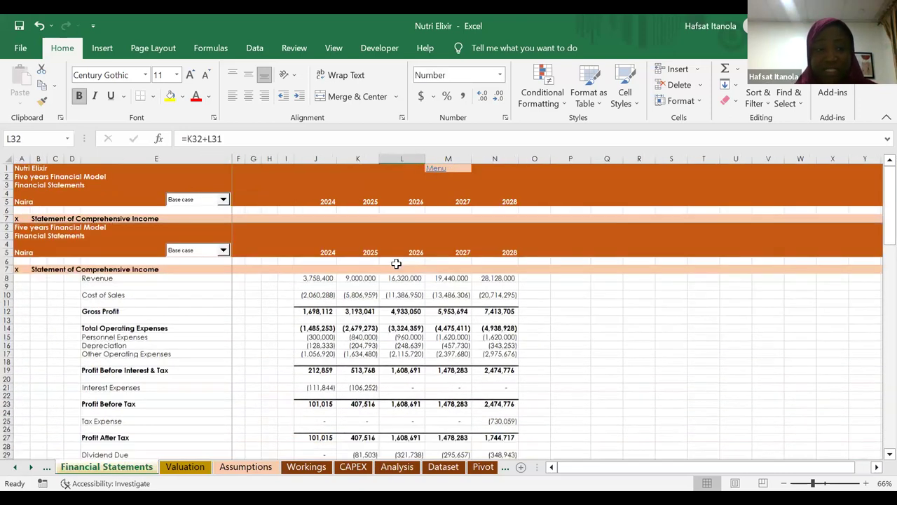
scroll(396, 267, down, 2)
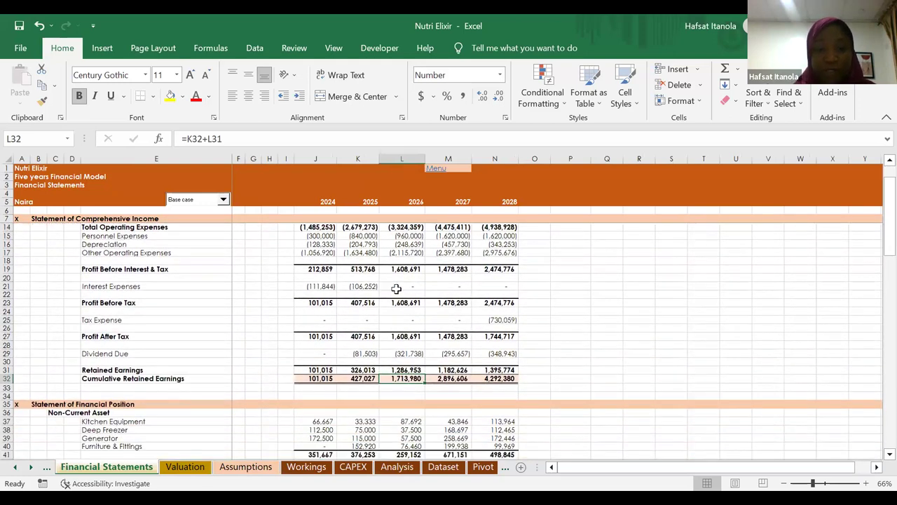
click(298, 337)
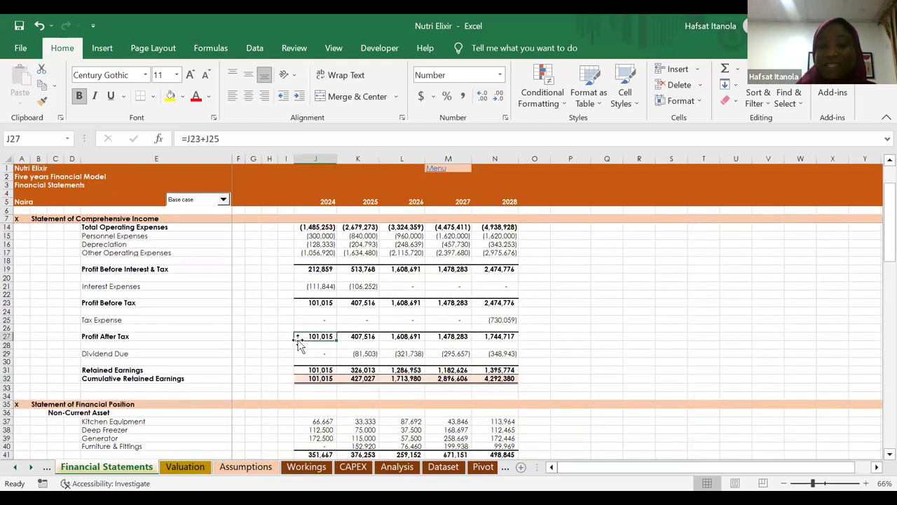
key(Up)
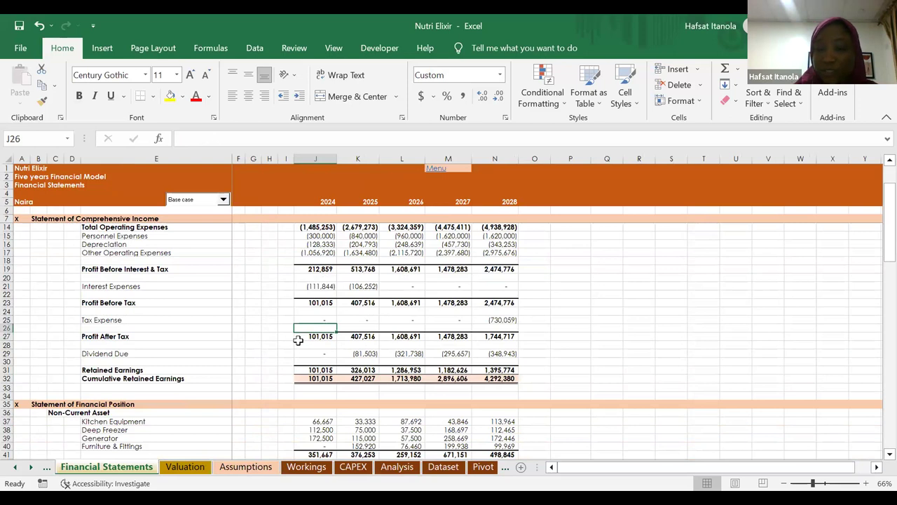
Examine the Statement of Financial Position and its balance-check formulas in row 73 for 2024 through 2028.
scroll(298, 340, down, 4)
scroll(162, 304, down, 4)
scroll(133, 306, down, 5)
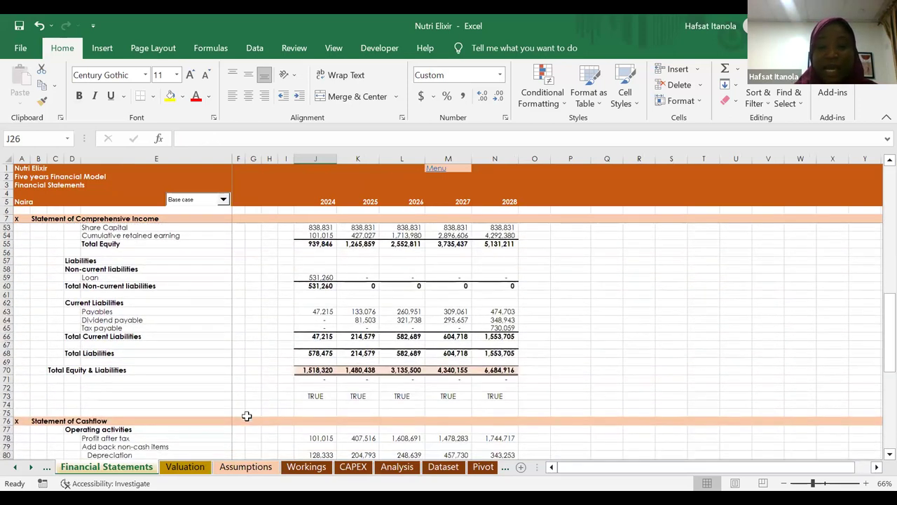
click(313, 397)
key(Right)
key(Right)
key(Right)
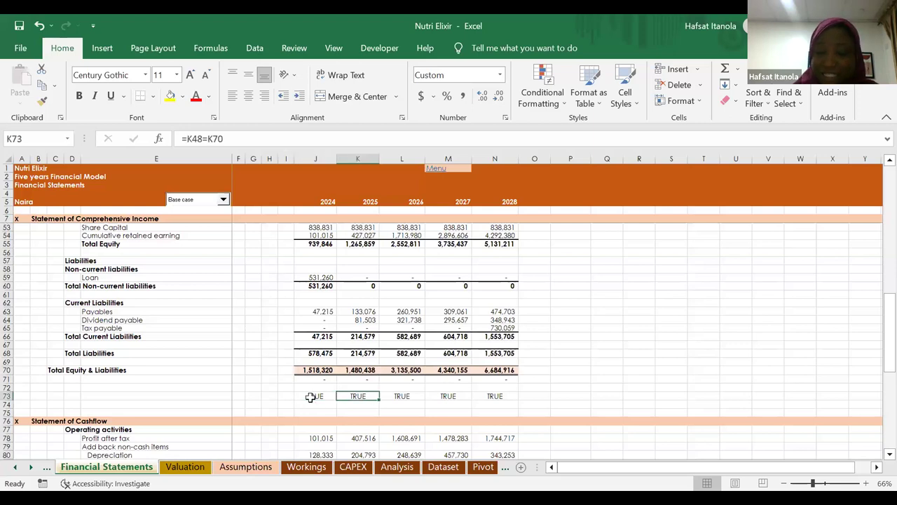
key(Right)
key(Right)
key(Left)
key(Left)
key(Left)
key(Left)
key(Left)
key(Left)
key(Left)
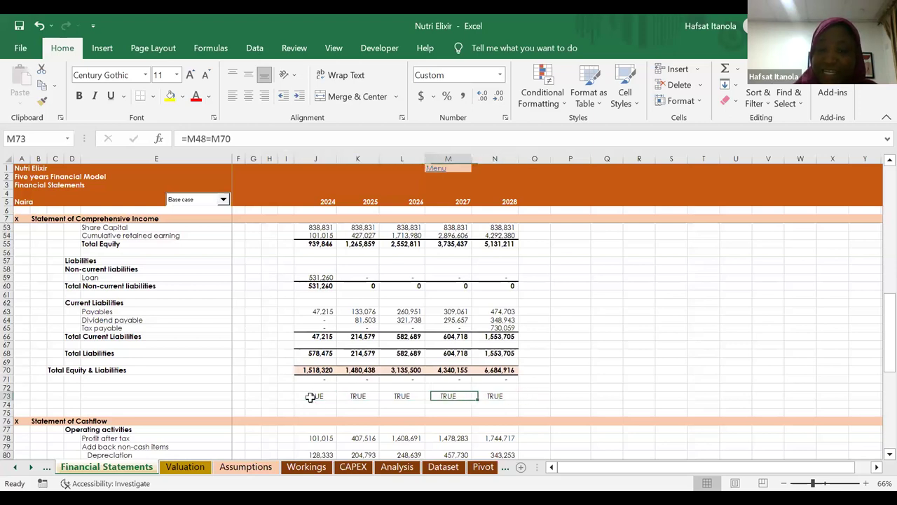
key(Left)
key(Right)
key(Right)
key(Right)
key(Right)
key(Right)
key(Right)
key(Right)
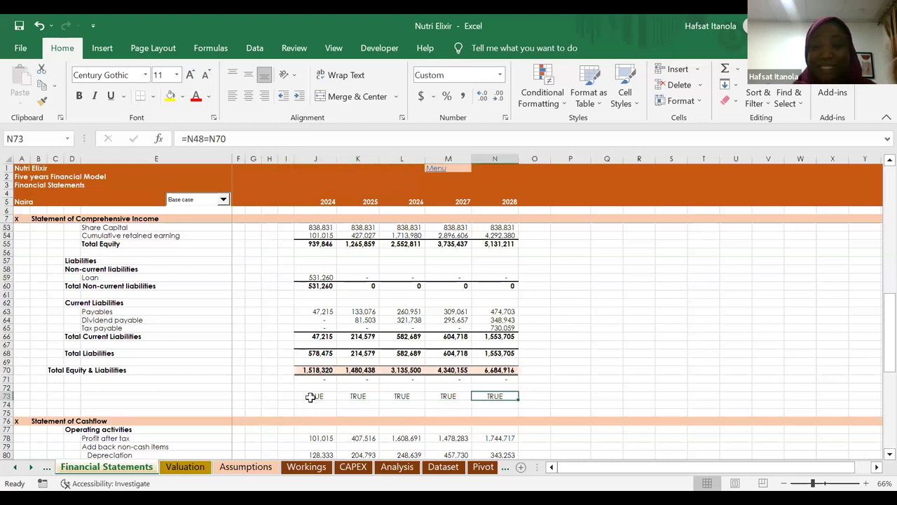
Review the Statement of Cashflow, looking back over the income and financial position statements that precede it.
scroll(311, 397, down, 5)
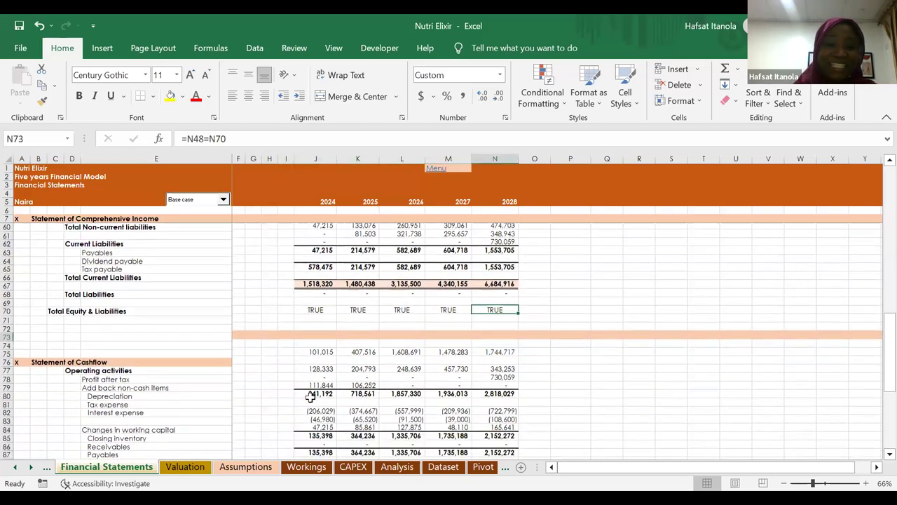
scroll(159, 319, down, 3)
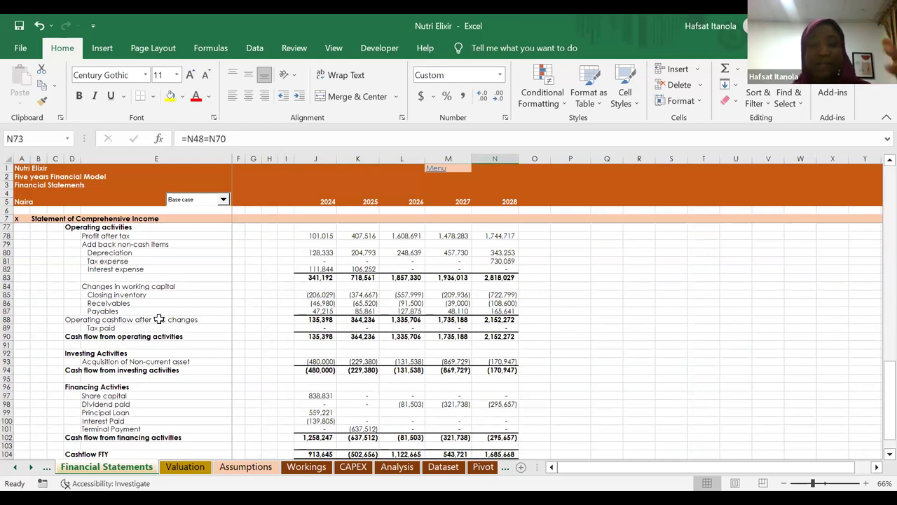
scroll(159, 319, up, 18)
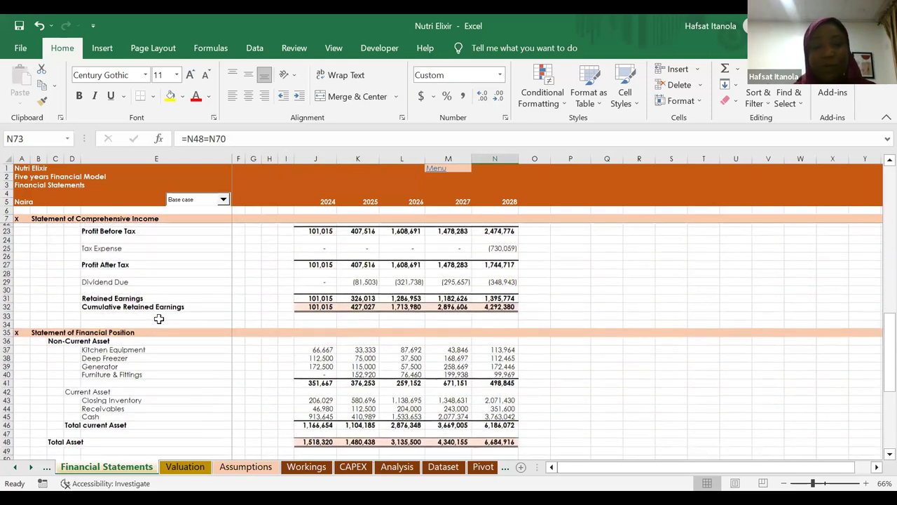
scroll(159, 319, down, 11)
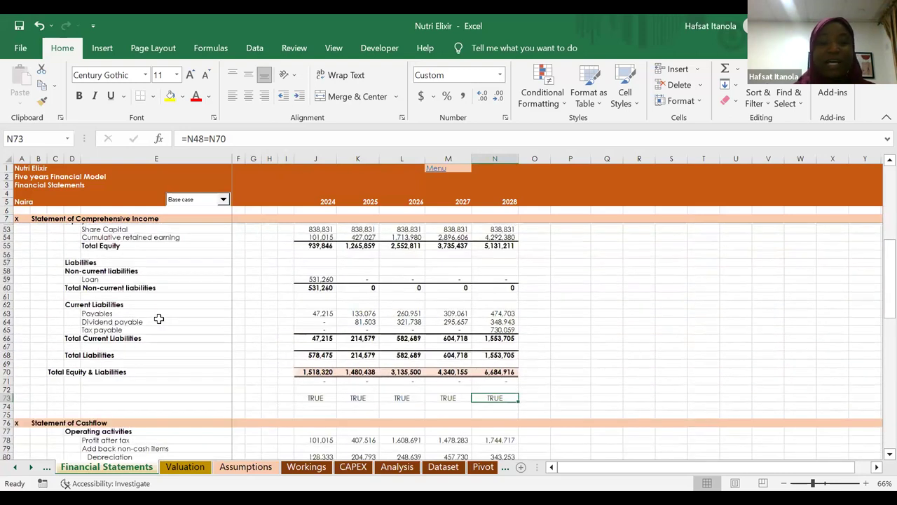
scroll(159, 319, down, 7)
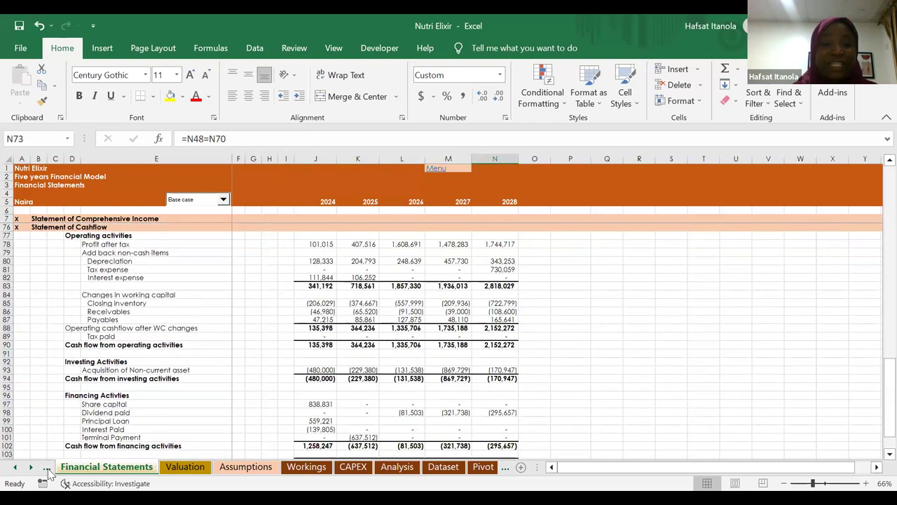
Review the Analysis sheet's common-size percentages, from the Tigernut drink revenue formula through Equity & Liabilities to the cash flow statement.
click(30, 468)
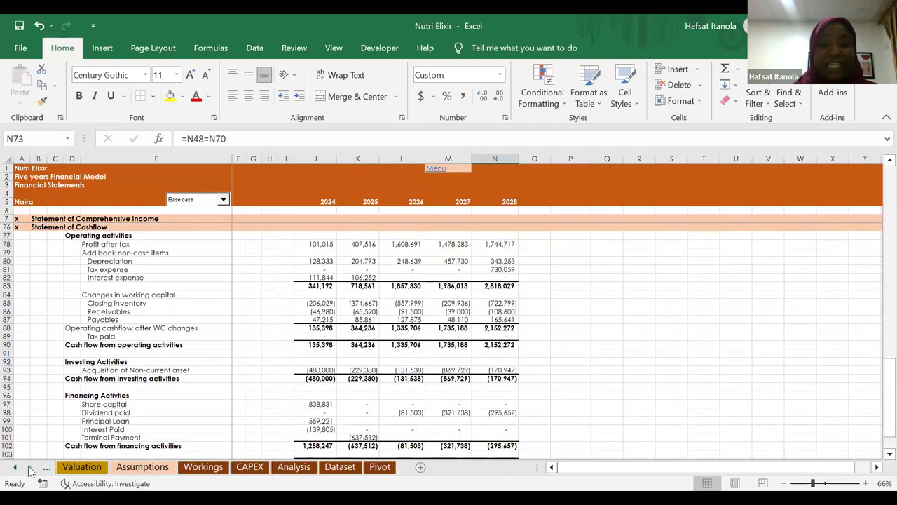
click(296, 476)
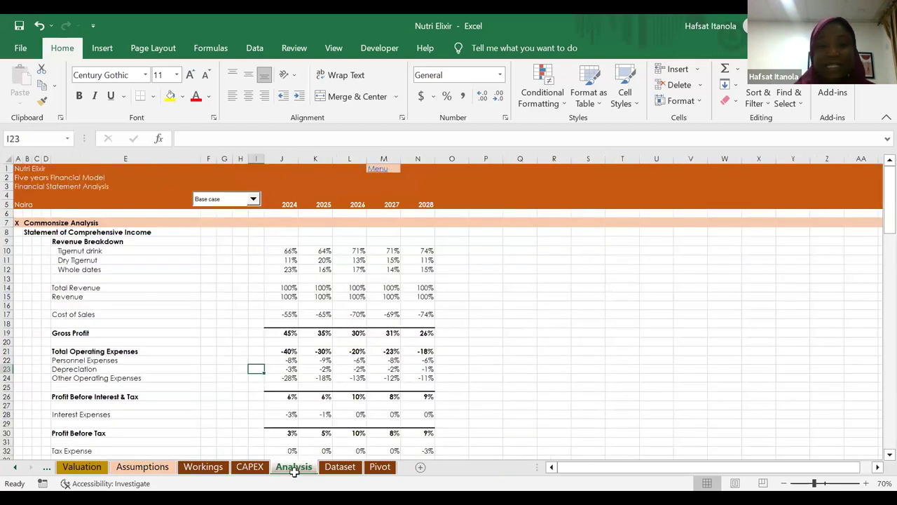
click(281, 250)
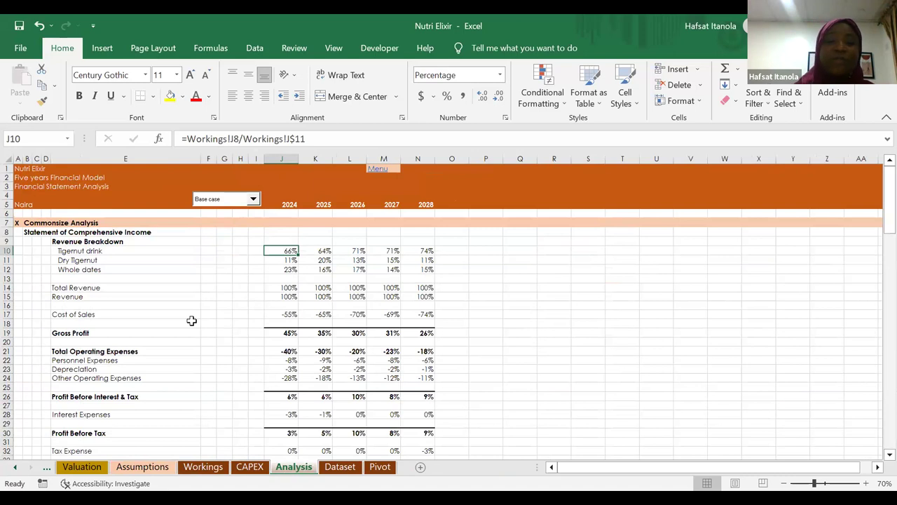
scroll(191, 321, down, 8)
scroll(192, 320, down, 7)
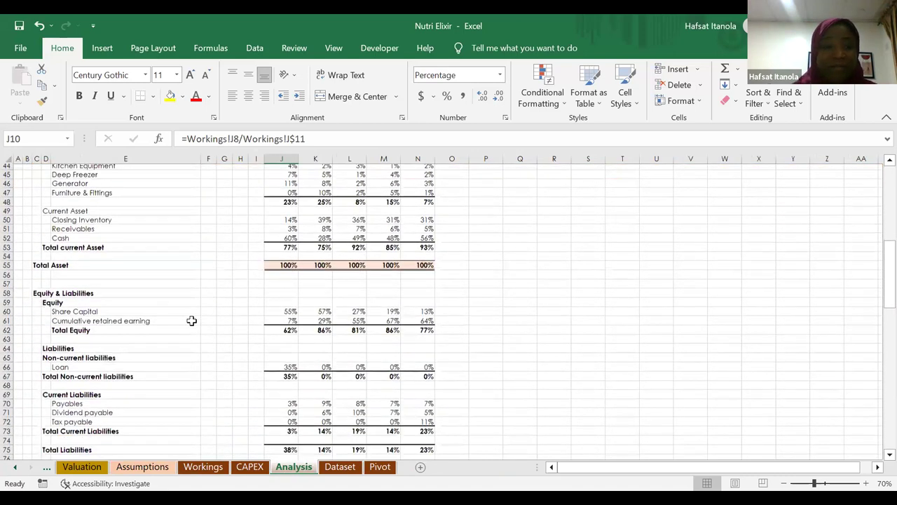
scroll(191, 320, down, 1)
click(71, 288)
scroll(71, 291, down, 8)
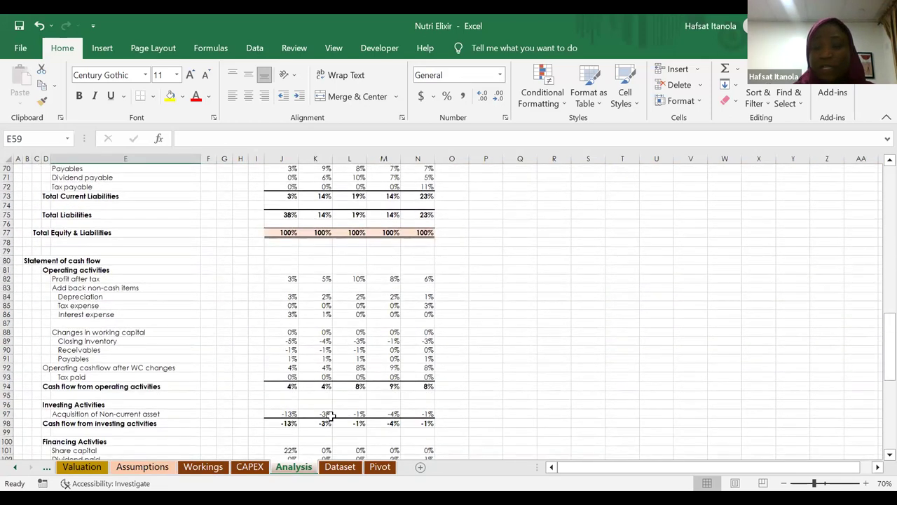
Look through the Dataset sheet's table across to the Return on Equity column.
click(341, 468)
scroll(380, 308, right, 2)
scroll(380, 308, right, 2)
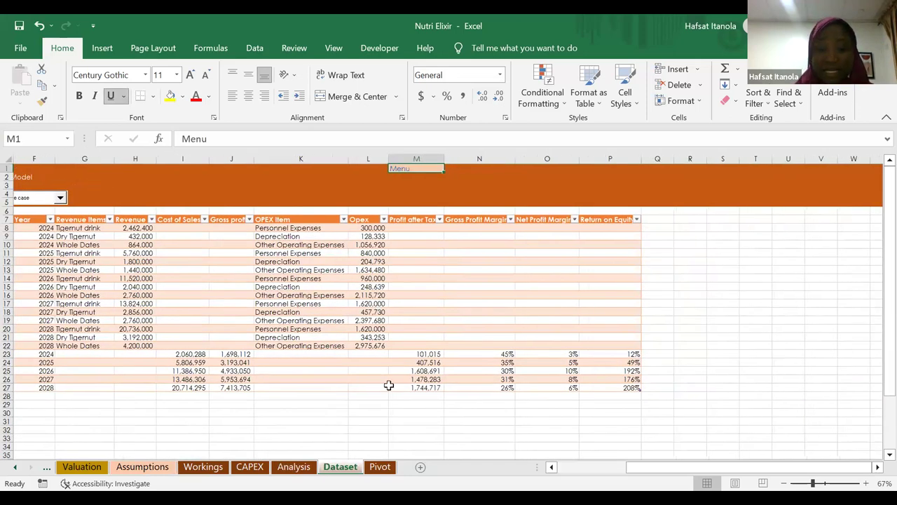
Review the pivot tables on the Pivot sheet and bring the workbook's first sheets back into reach.
click(376, 468)
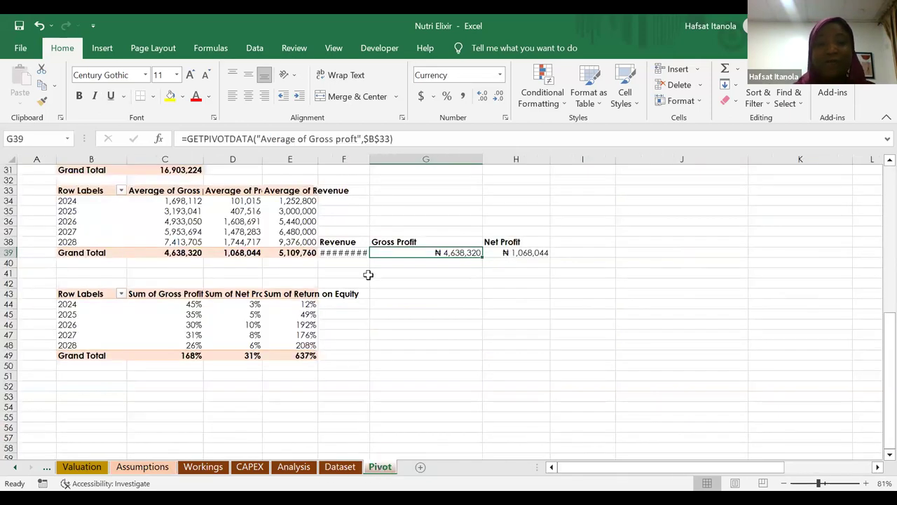
scroll(368, 275, up, 10)
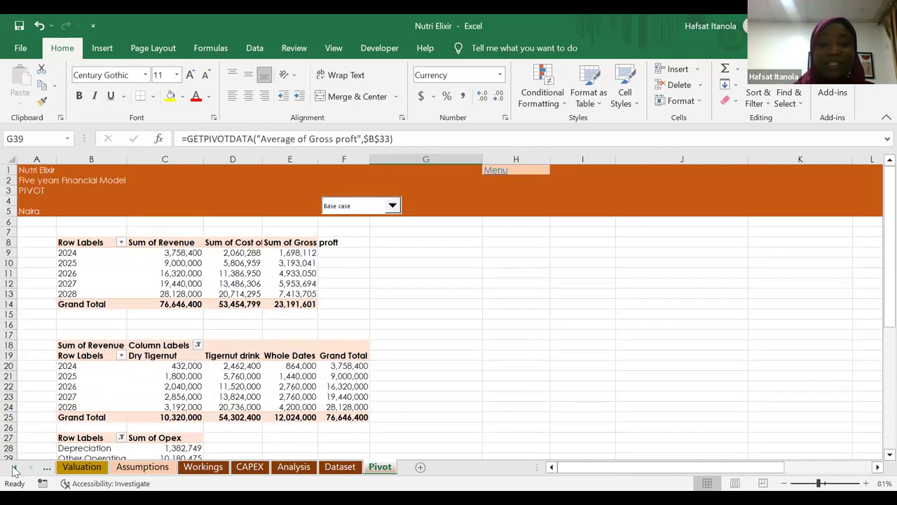
click(14, 468)
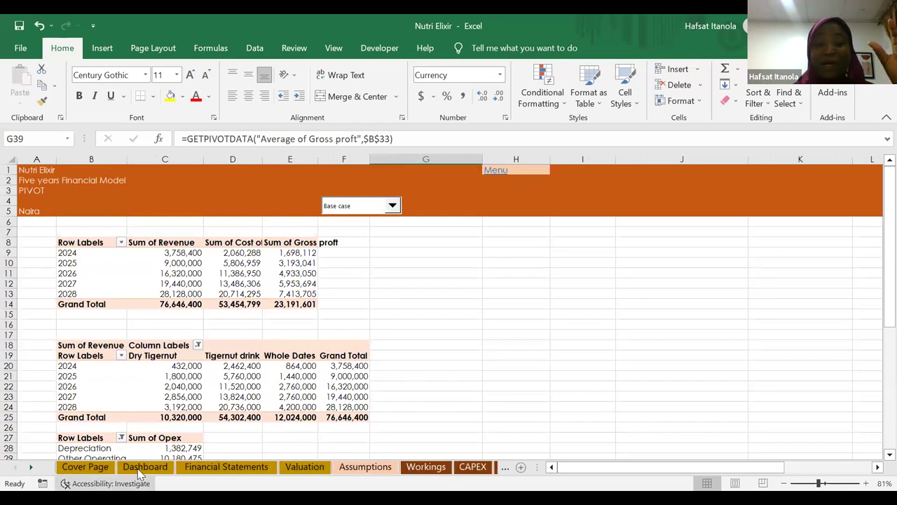
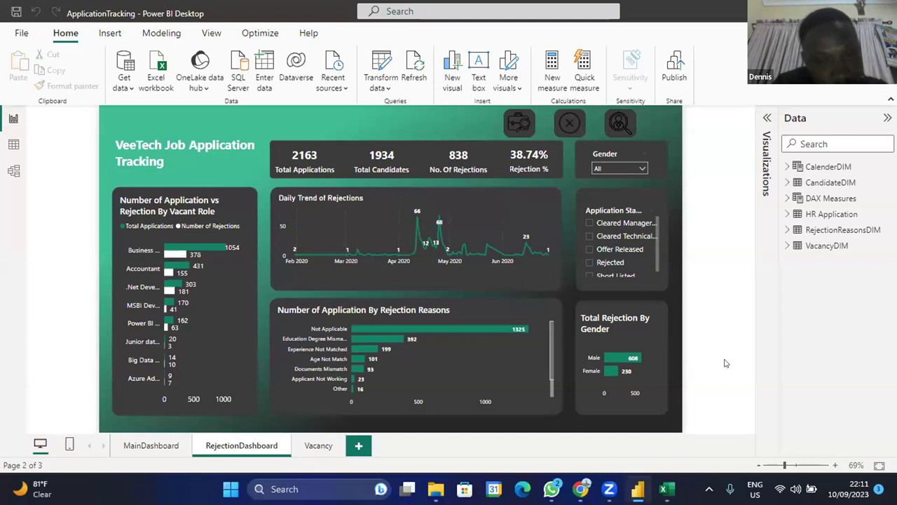
In the ApplicationTracking report in Power BI Desktop, view the MainDashboard page and follow its navigation to the RejectionDashboard page.
click(142, 447)
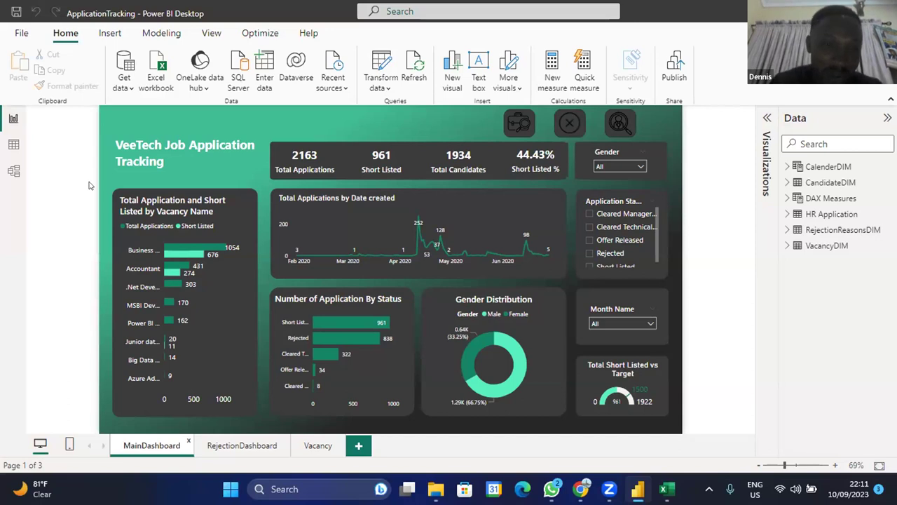
ctrl+click(571, 123)
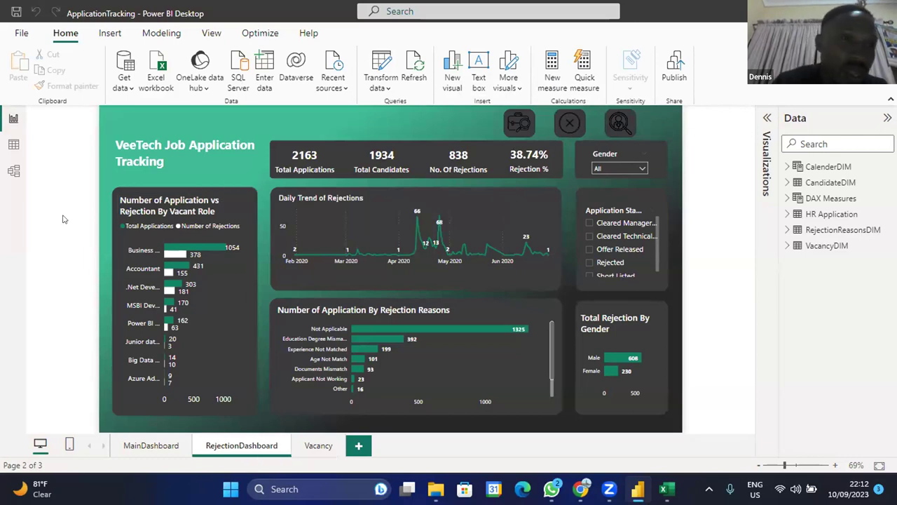
Look through the report's data tables, from CalenderDIM through CandidateDIM and DAX Measures to HR Application.
click(13, 145)
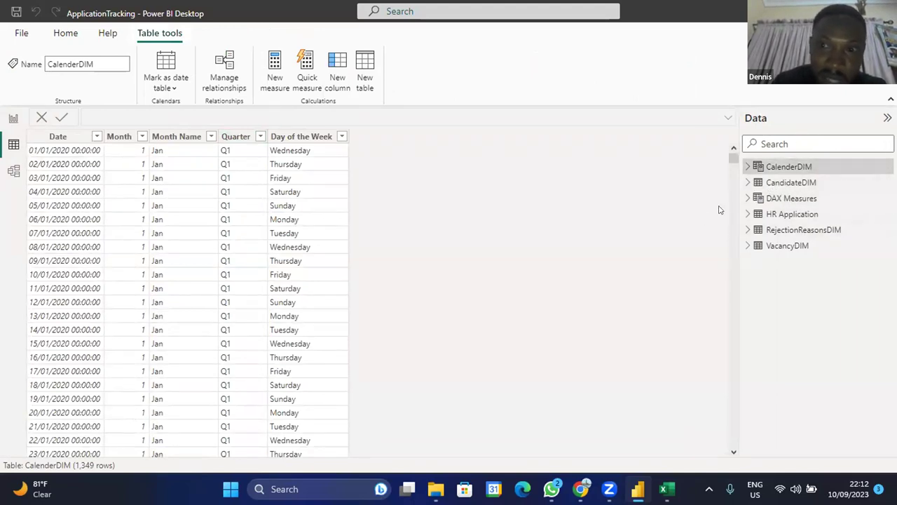
click(804, 184)
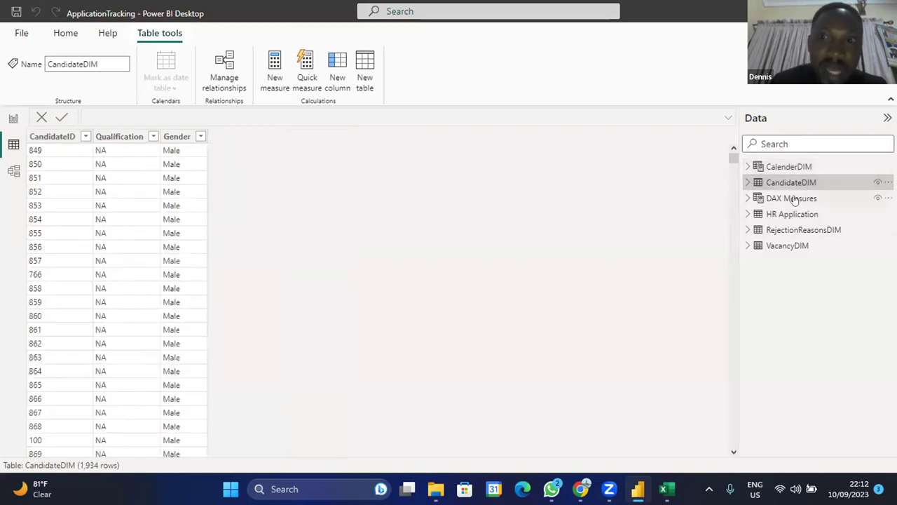
click(796, 198)
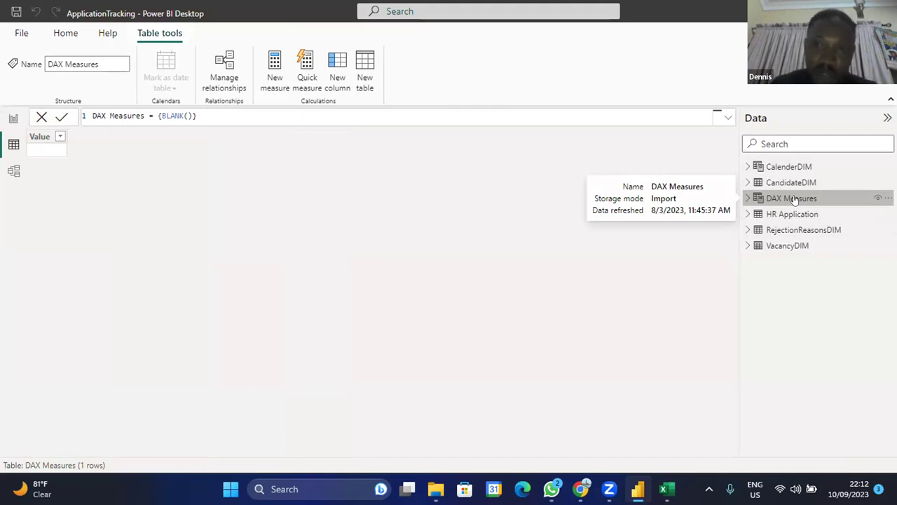
click(795, 211)
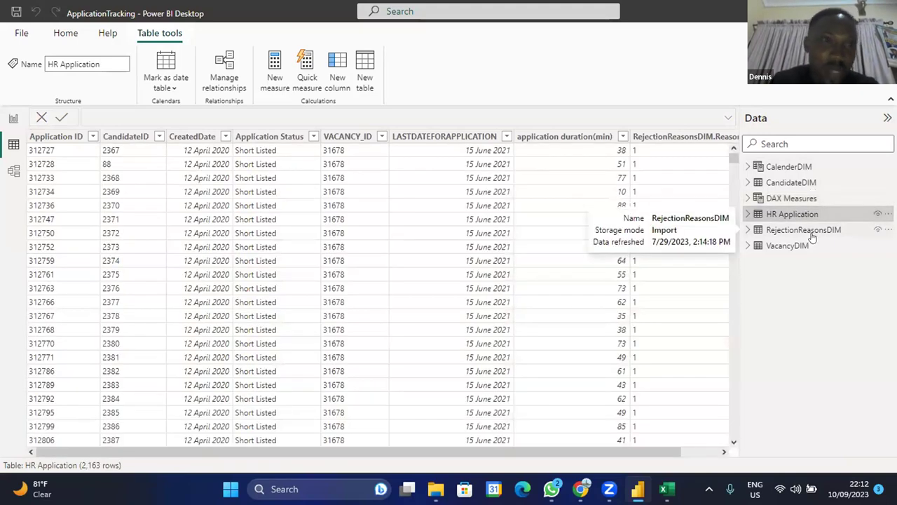
Examine the data model's relationships down to CalenderDIM with the Properties pane collapsed, and return to the report.
click(12, 173)
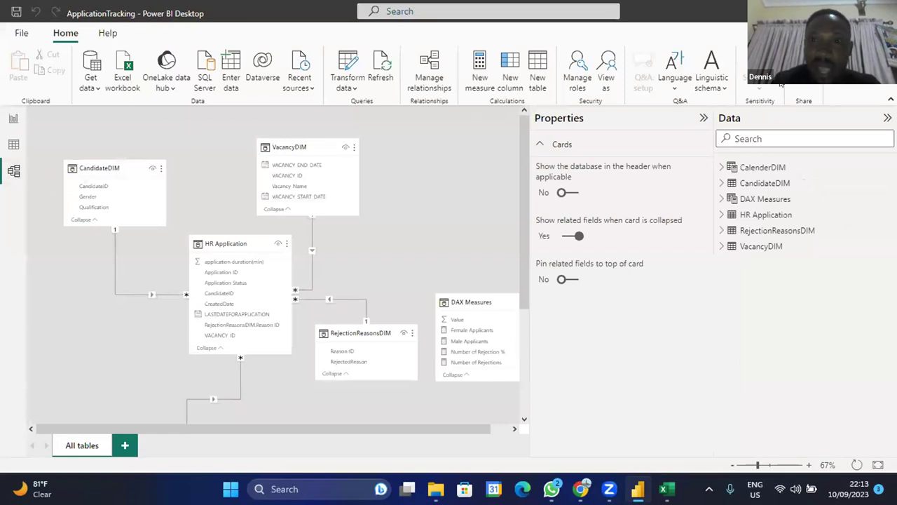
click(702, 120)
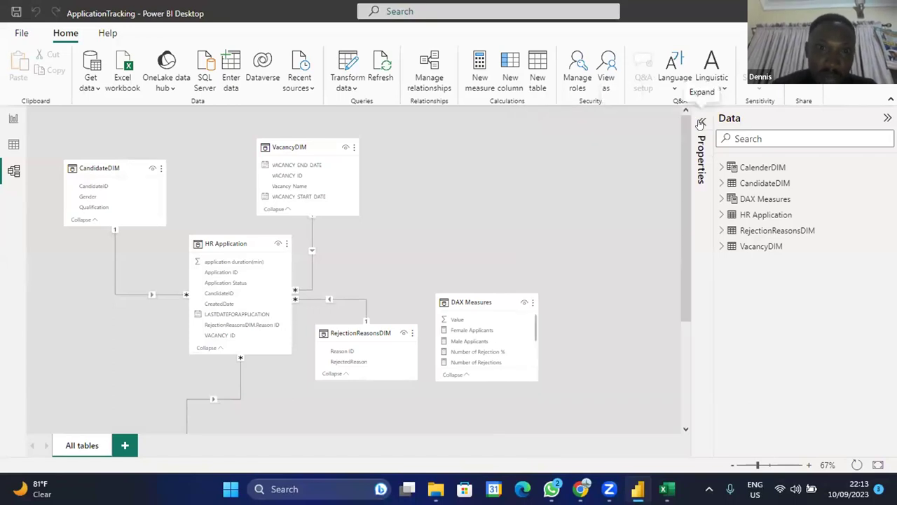
drag(684, 173, 677, 211)
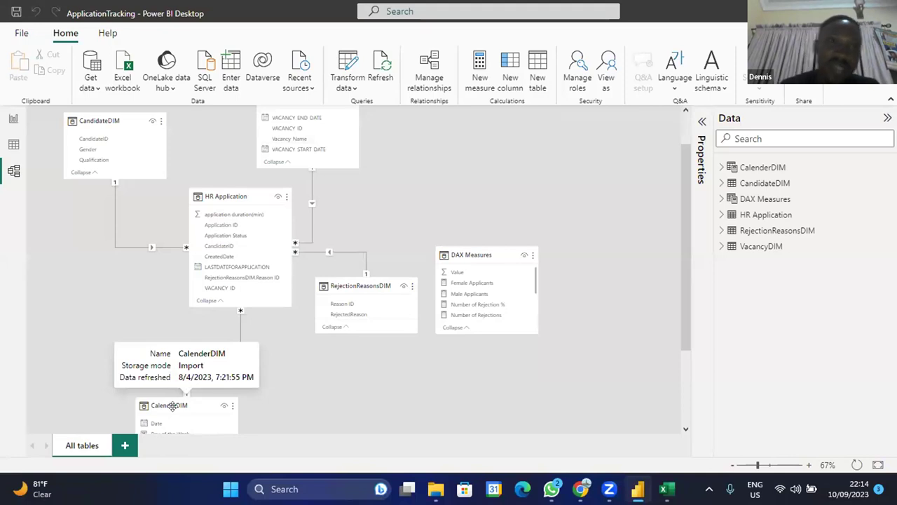
click(14, 119)
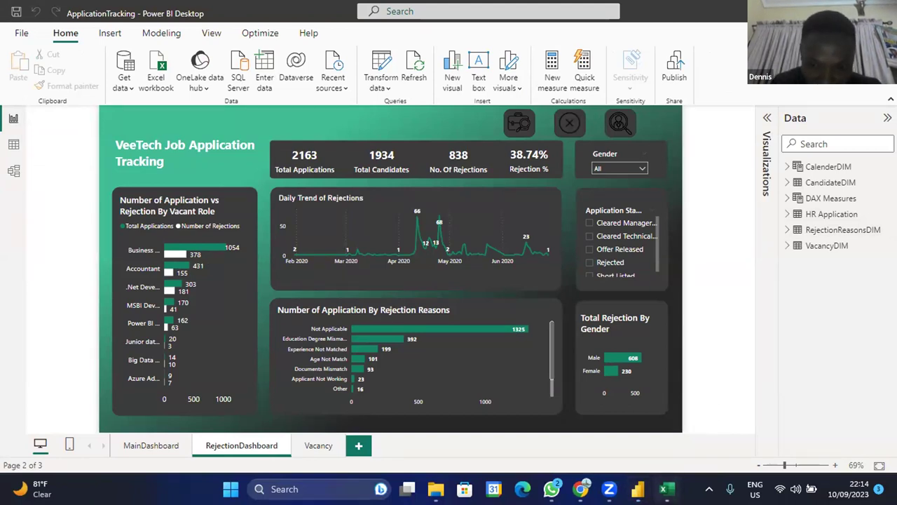
Switch to Excel to view Dashboard1 of the Hr dataset workbook, and return to the Power BI report.
click(666, 489)
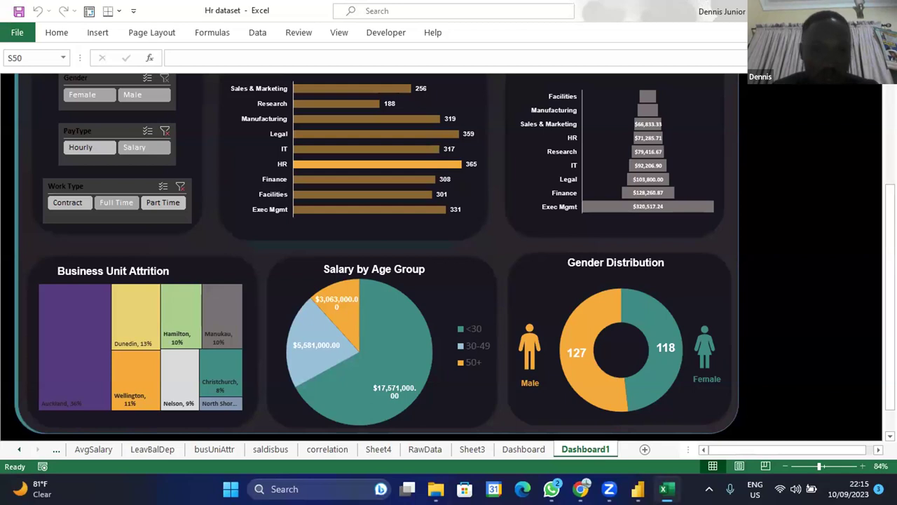
click(667, 489)
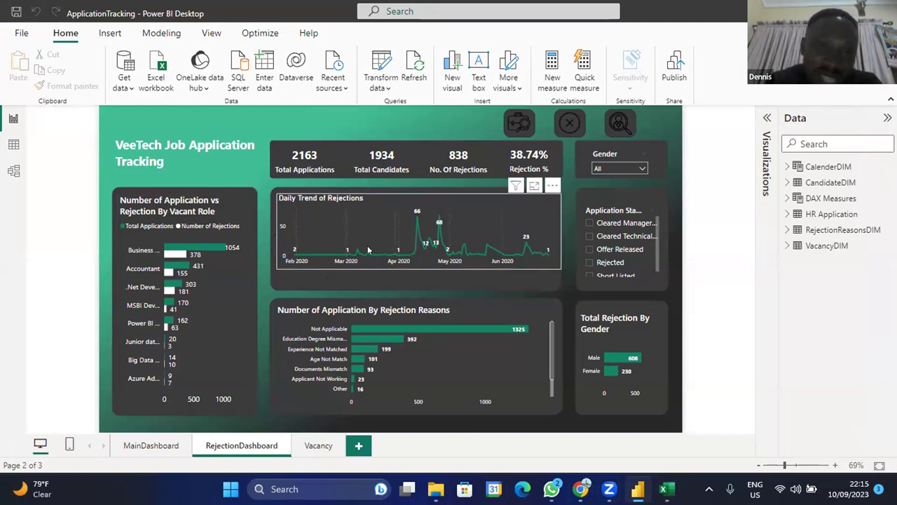
Check the Application Status slicer's options on the RejectionDashboard page and open the Vacancy page.
double_click(347, 282)
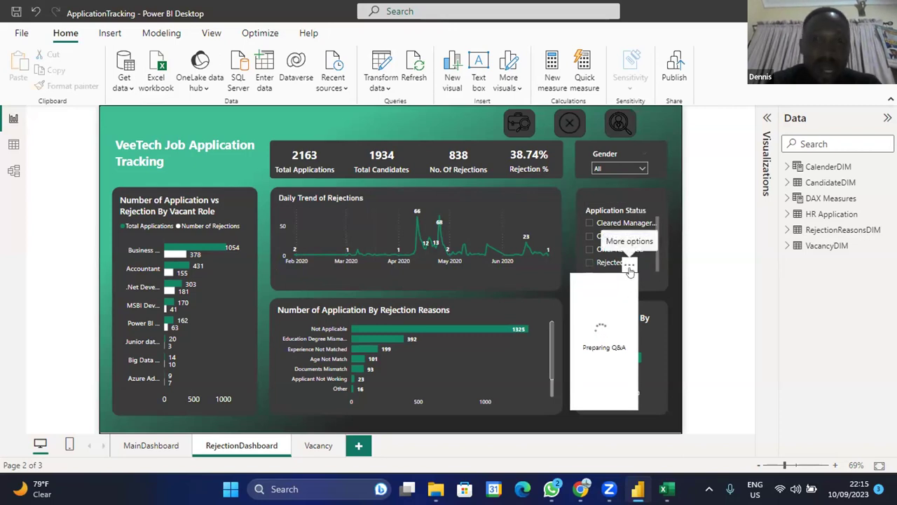
click(630, 267)
click(680, 280)
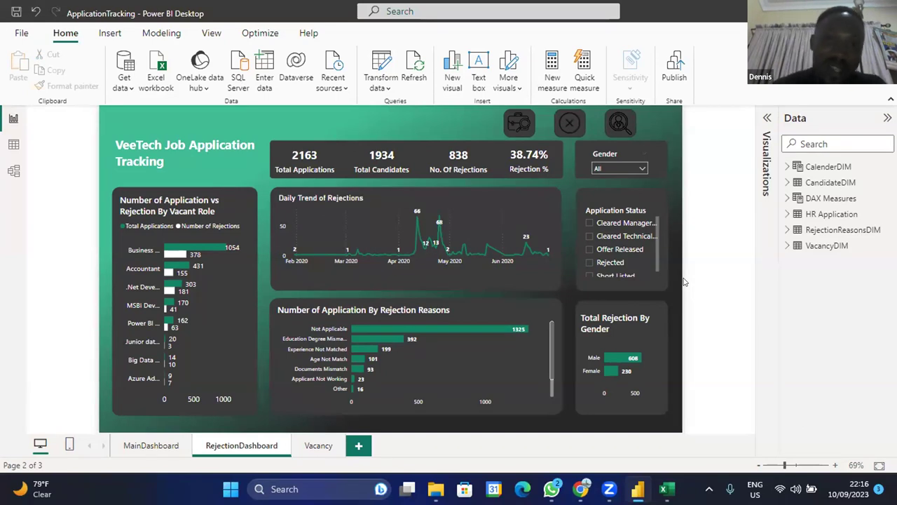
click(315, 446)
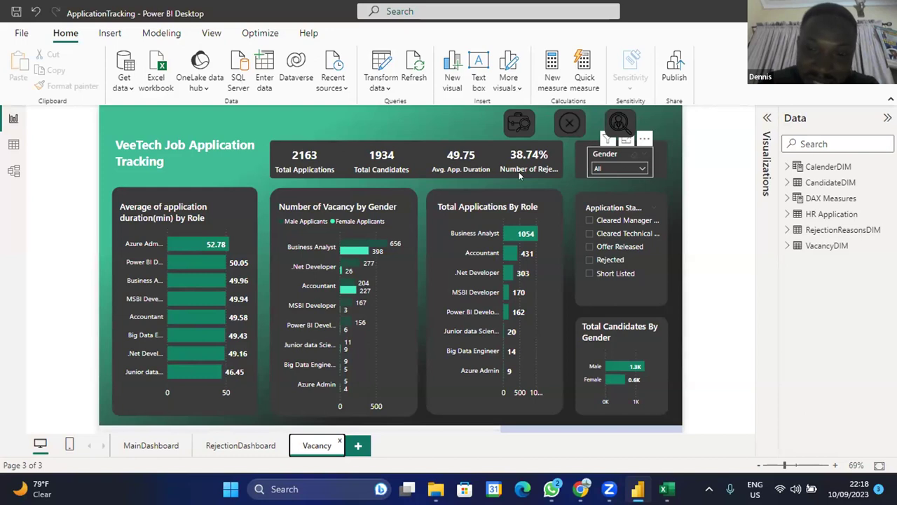
mouse_move(609, 489)
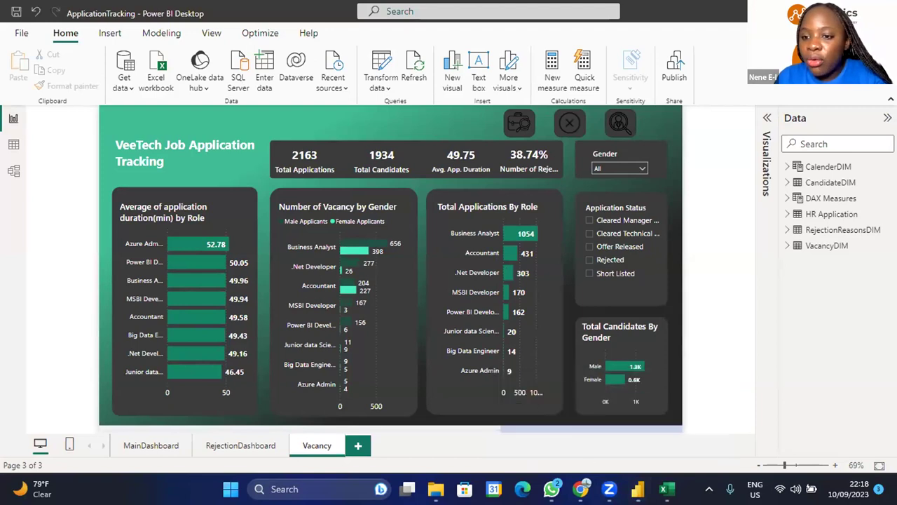
mouse_move(638, 487)
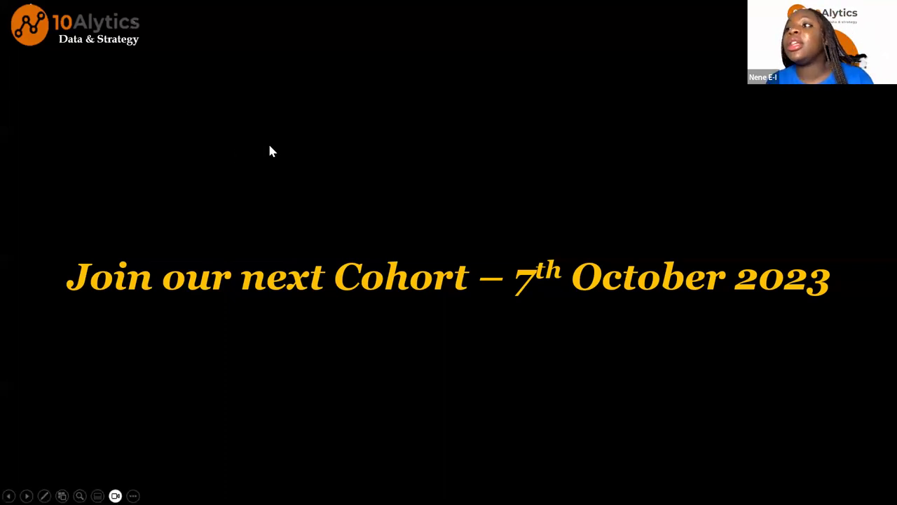
click(346, 167)
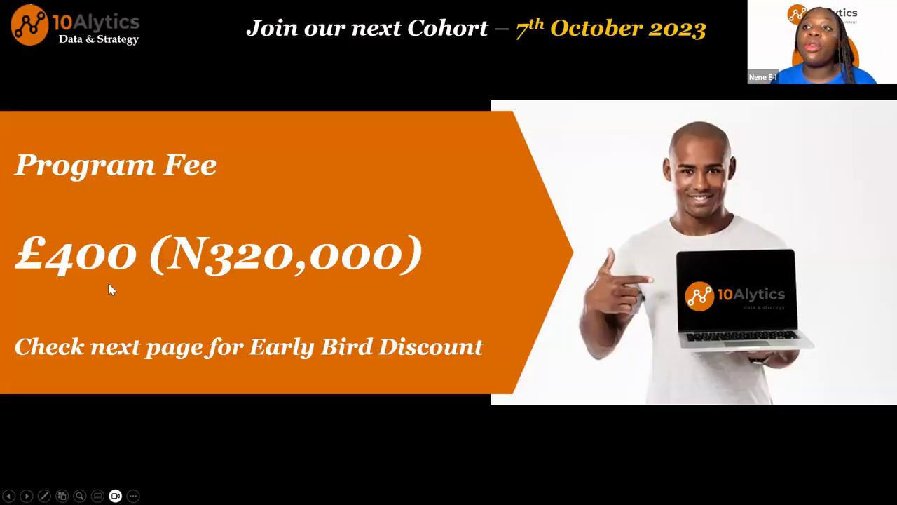
click(466, 225)
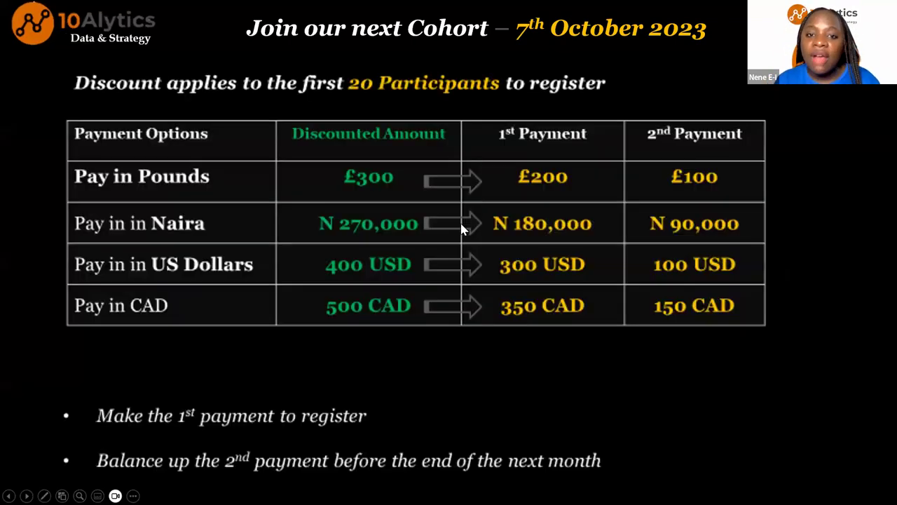
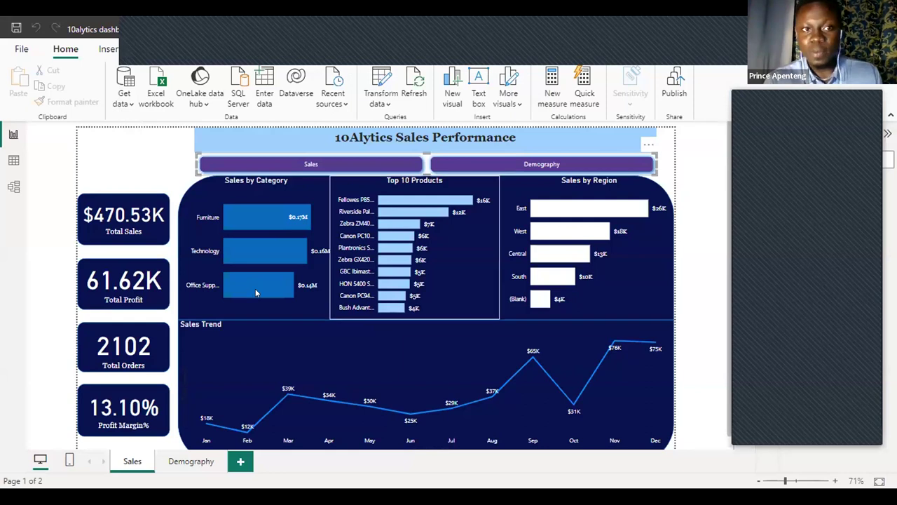
In the 10Alytics Sales Performance report, review the Sales by Category, Top 10 Products and Sales by Region charts.
mouse_move(256, 292)
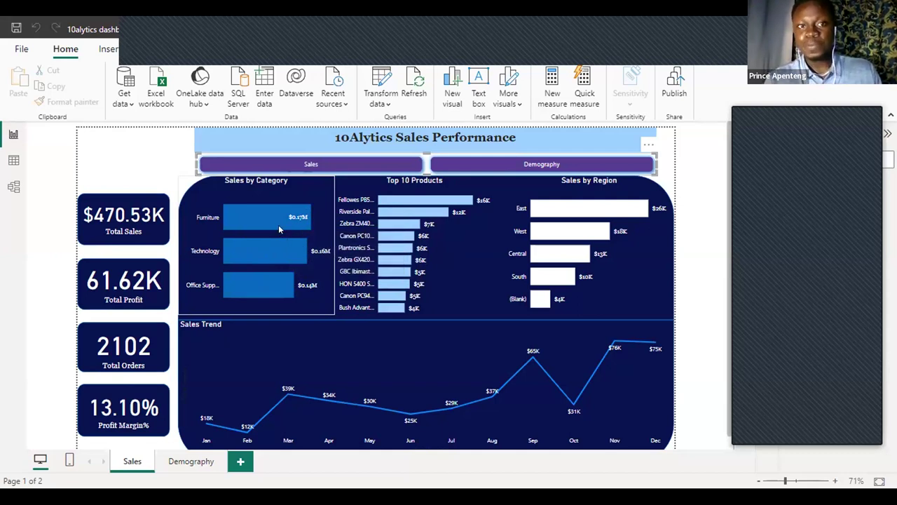
mouse_move(278, 225)
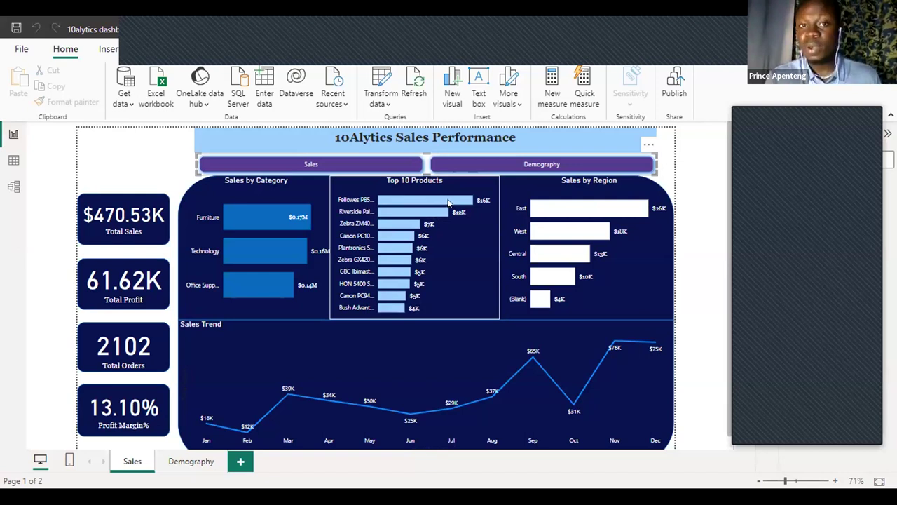
mouse_move(445, 203)
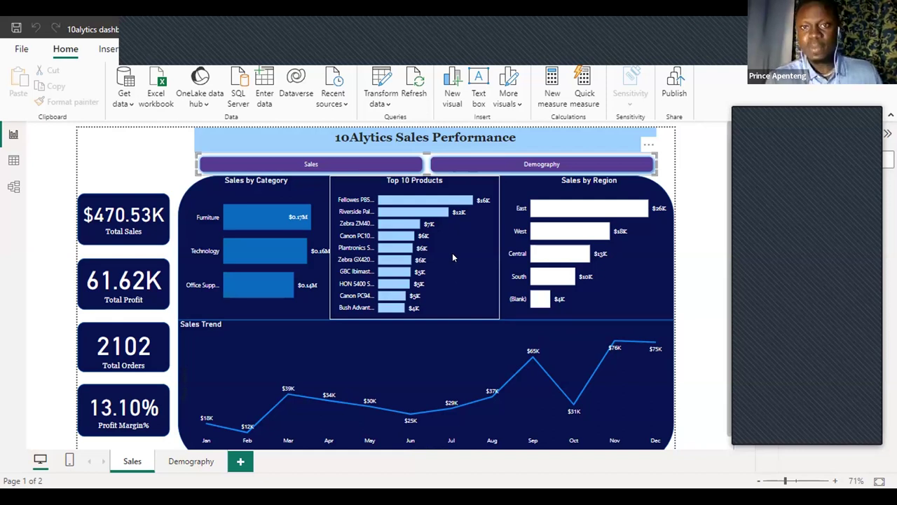
mouse_move(580, 235)
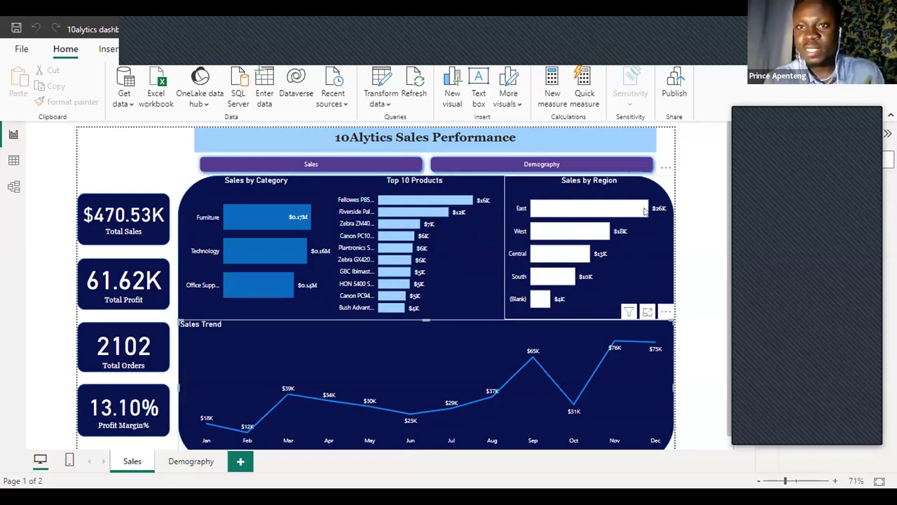
mouse_move(645, 212)
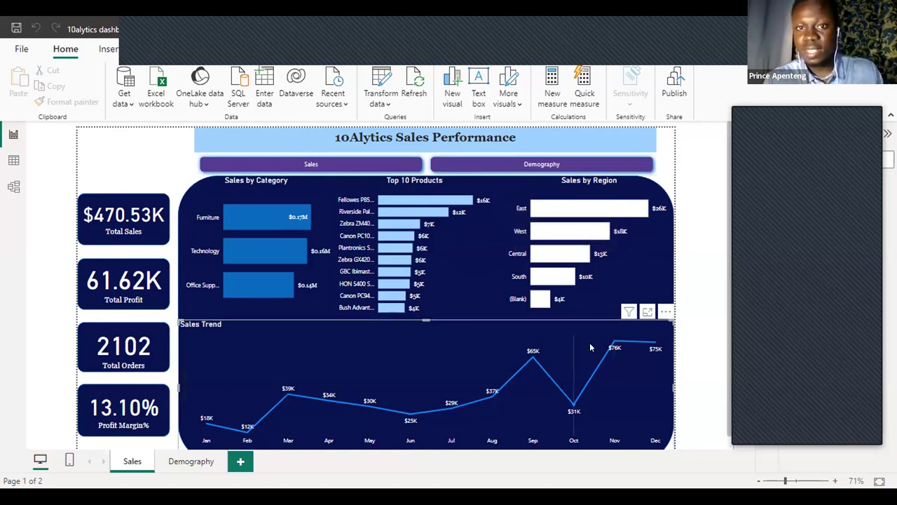
Examine the Sales Trend chart and cross-filter the Sales page by February.
mouse_move(589, 327)
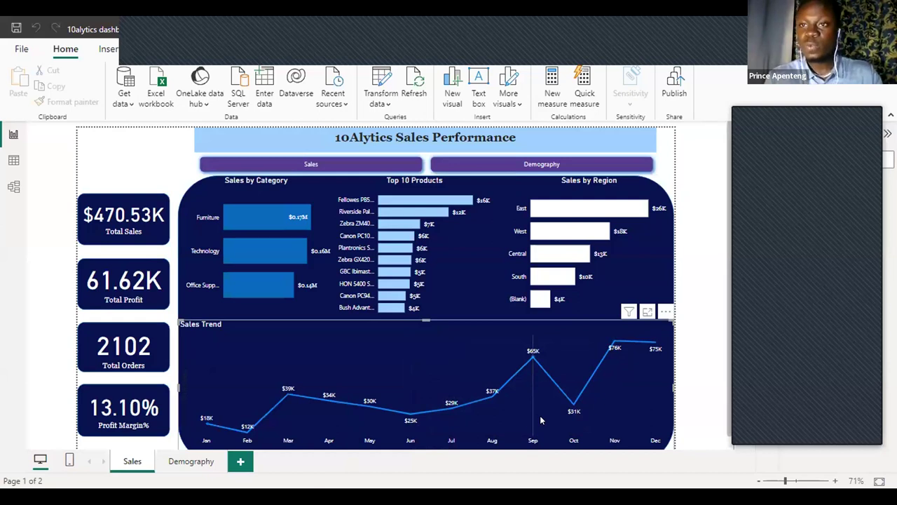
mouse_move(540, 419)
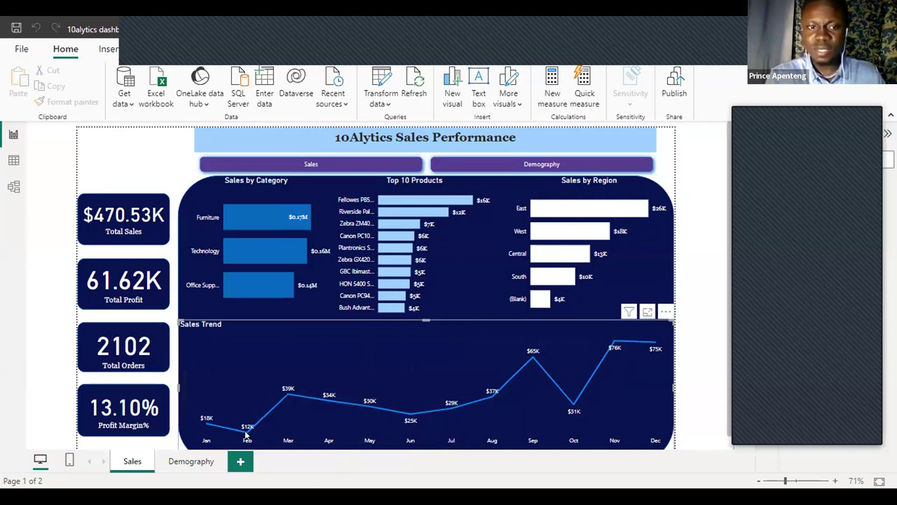
mouse_move(246, 436)
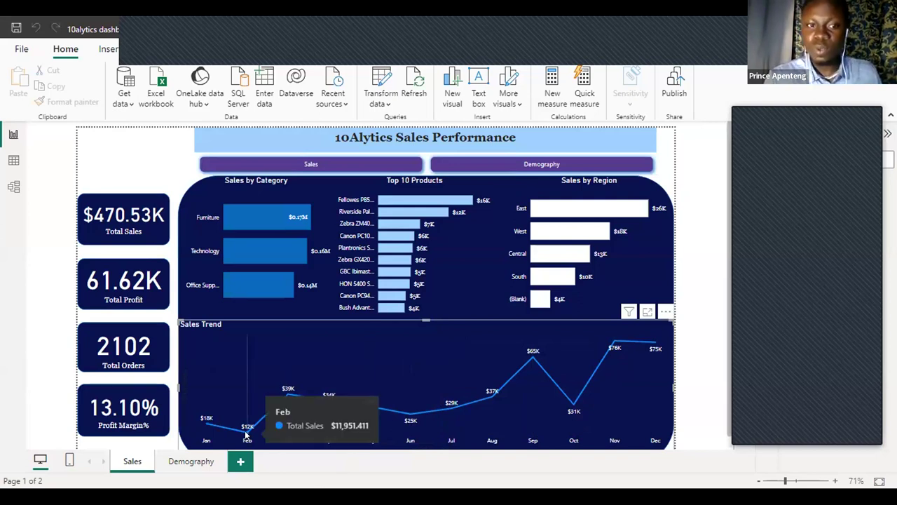
click(246, 436)
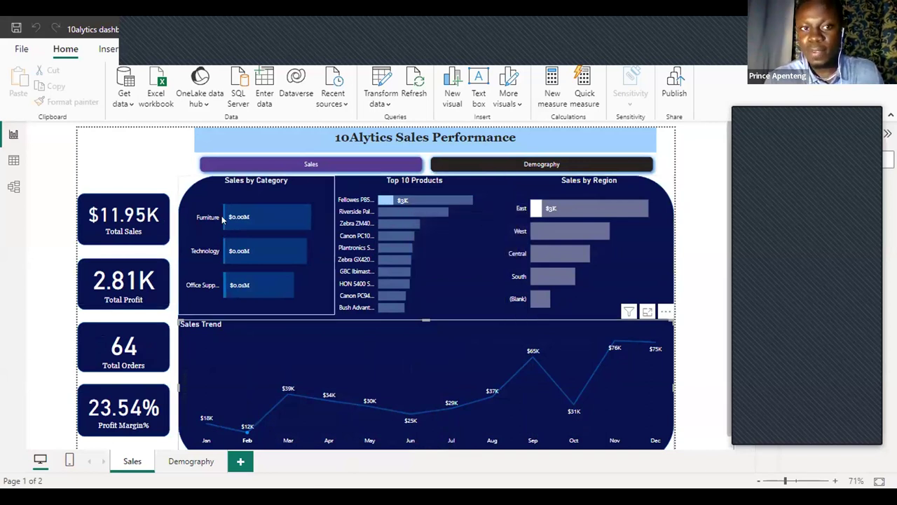
mouse_move(226, 230)
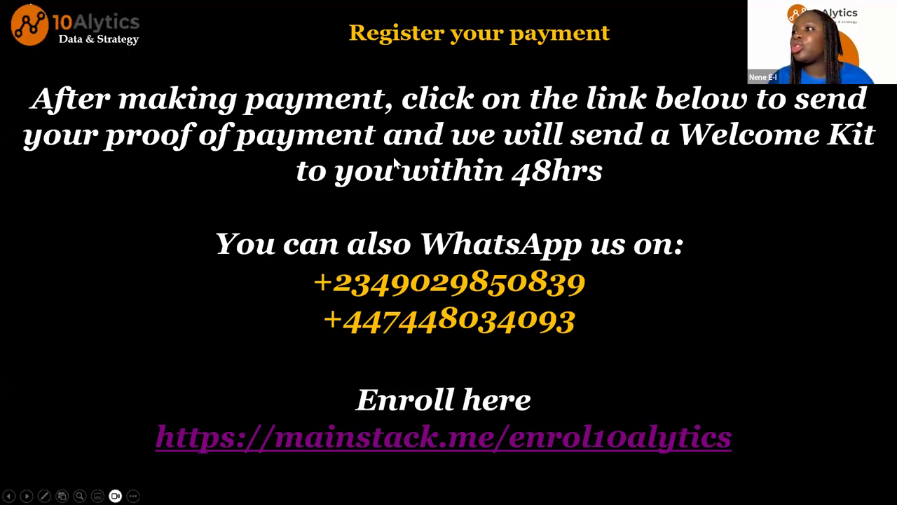
click(371, 321)
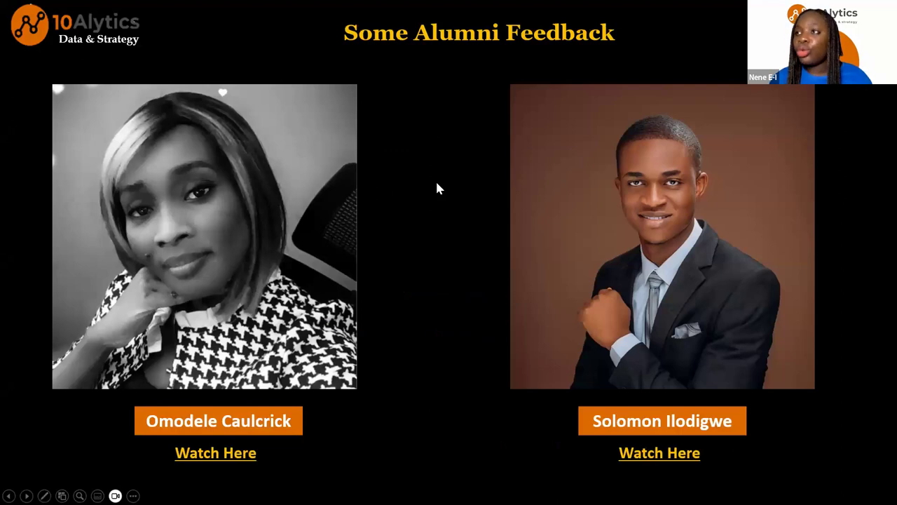
key(Left)
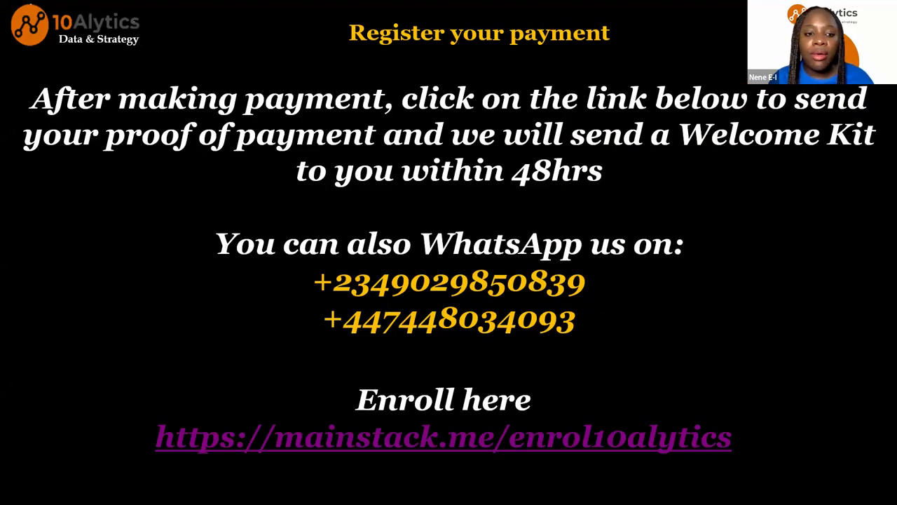
click(457, 170)
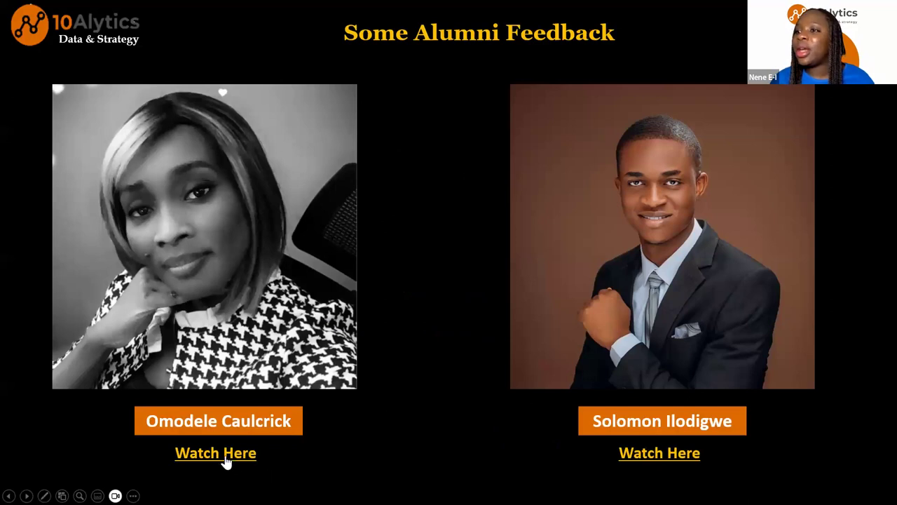
click(413, 195)
click(253, 193)
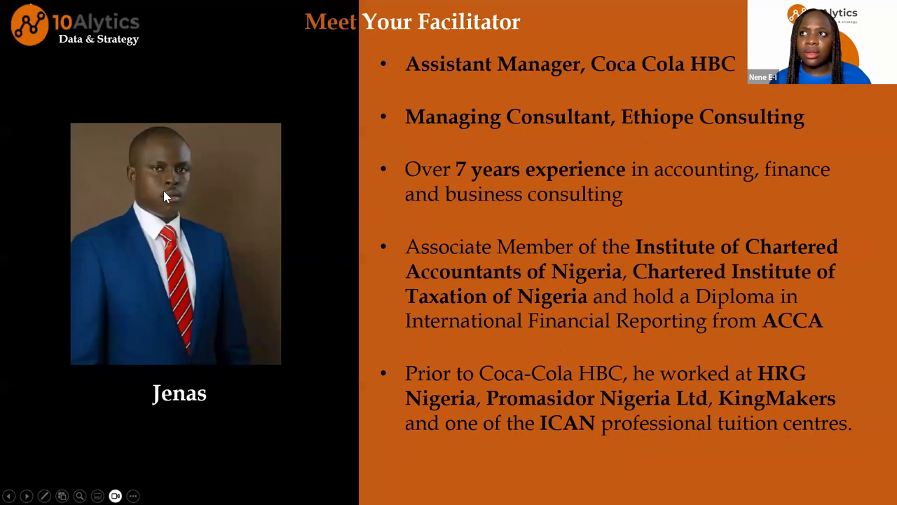
key(super+d)
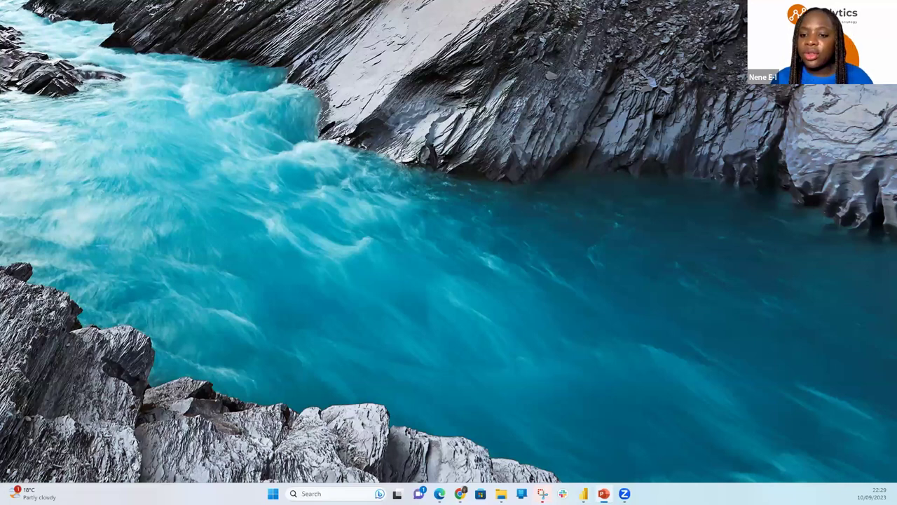
key(alt+Tab)
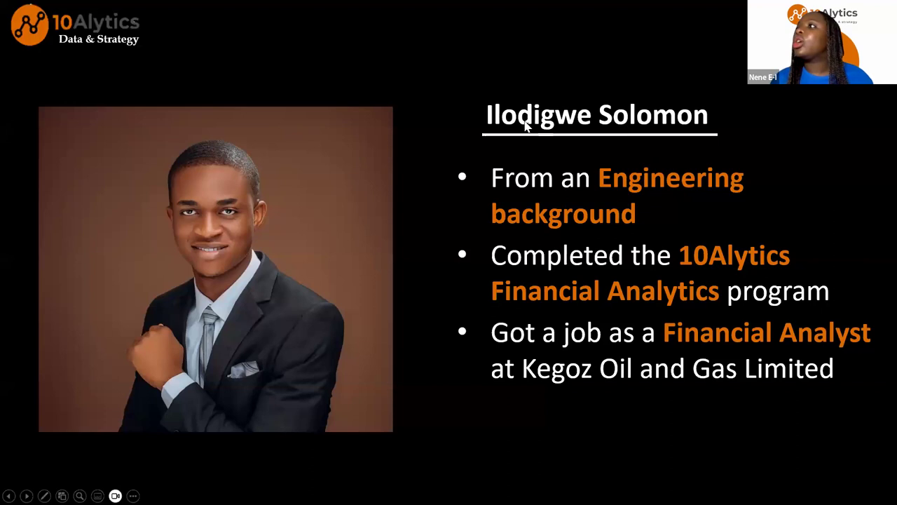